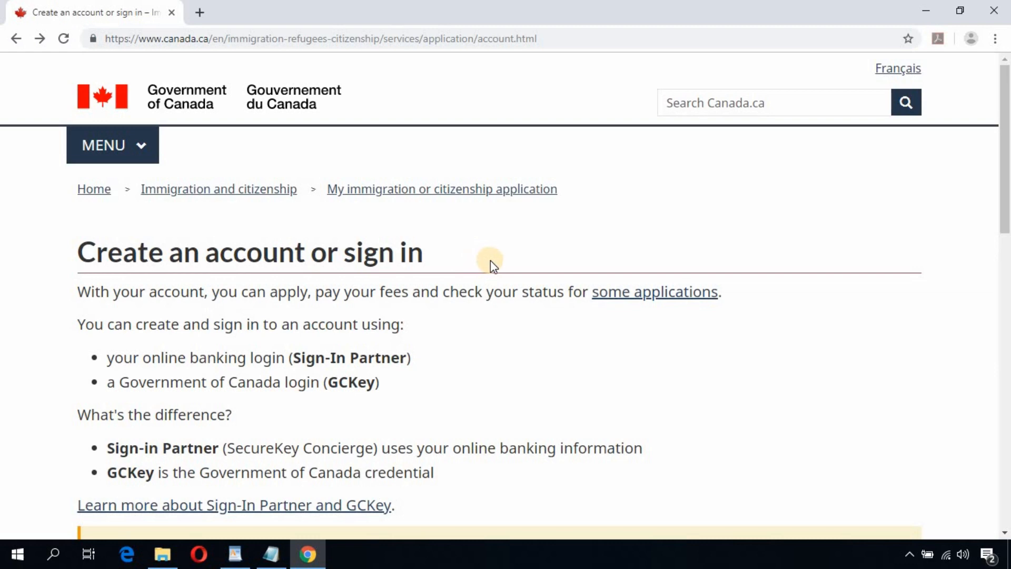
# Step: Continue to GCKey, choose Sign Up, and accept the GCKey terms and conditions
pyautogui.scroll(-10, 491, 261)
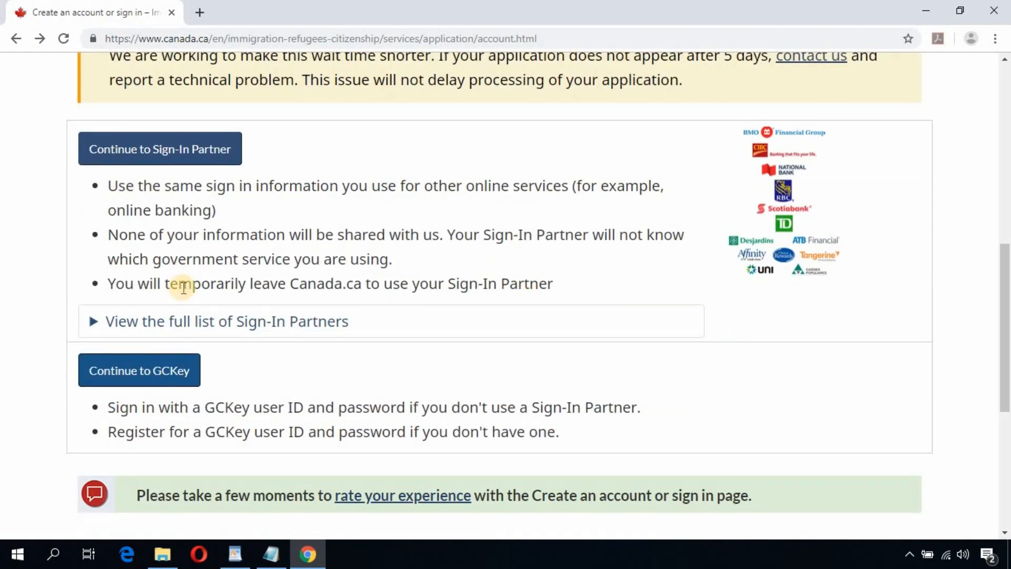
pyautogui.click(165, 375)
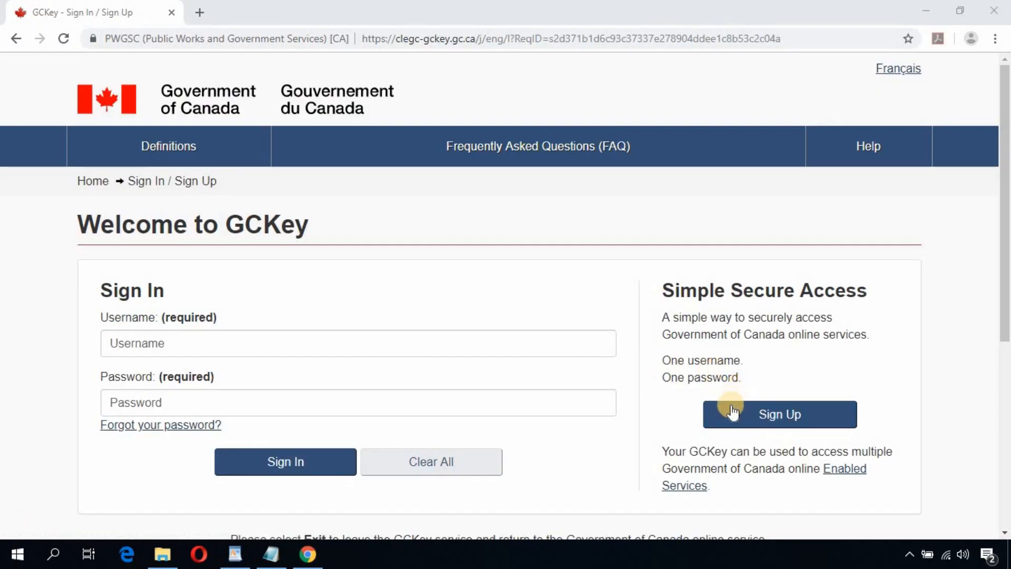
pyautogui.click(780, 419)
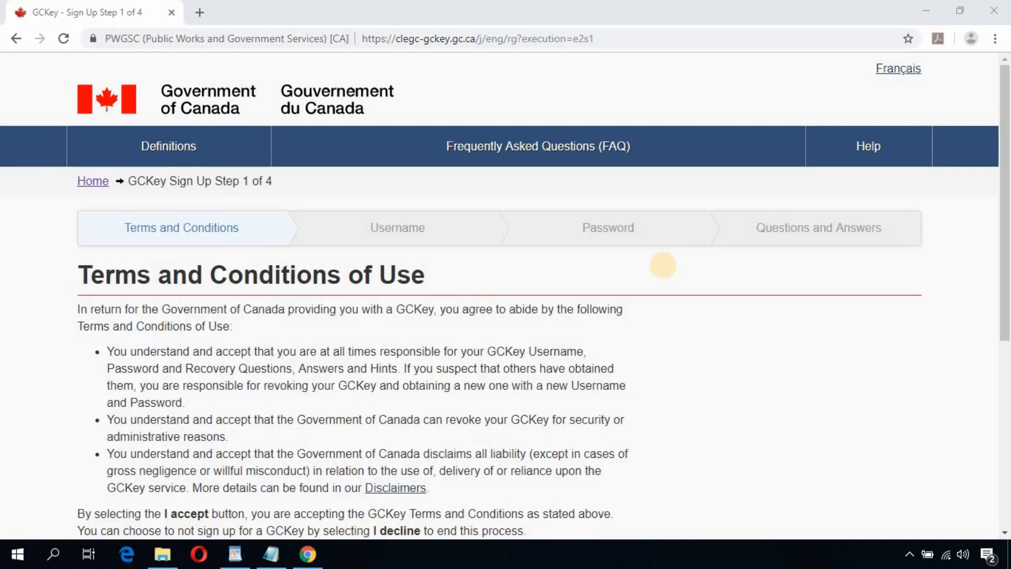
pyautogui.scroll(-4, 661, 270)
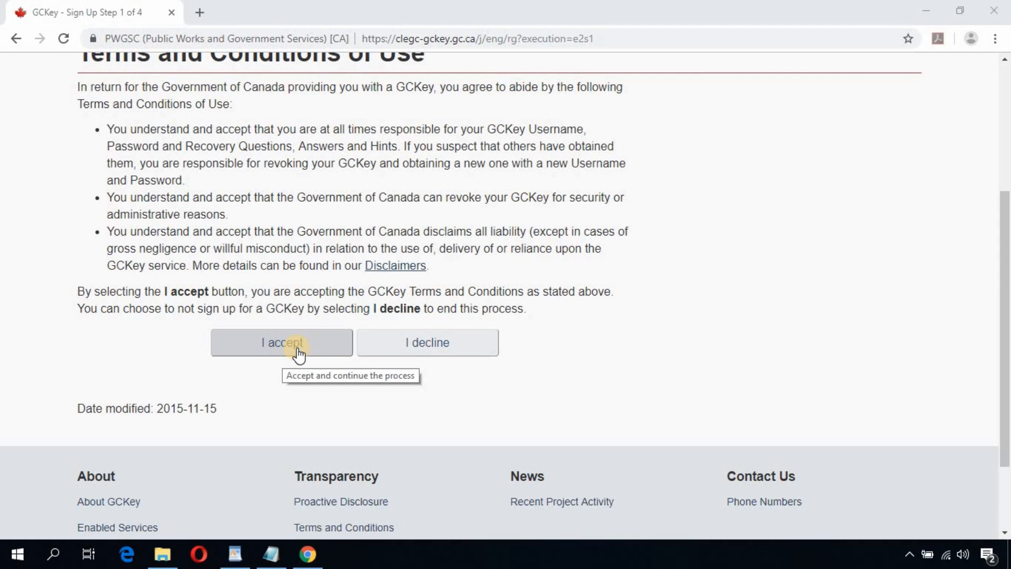
pyautogui.click(298, 353)
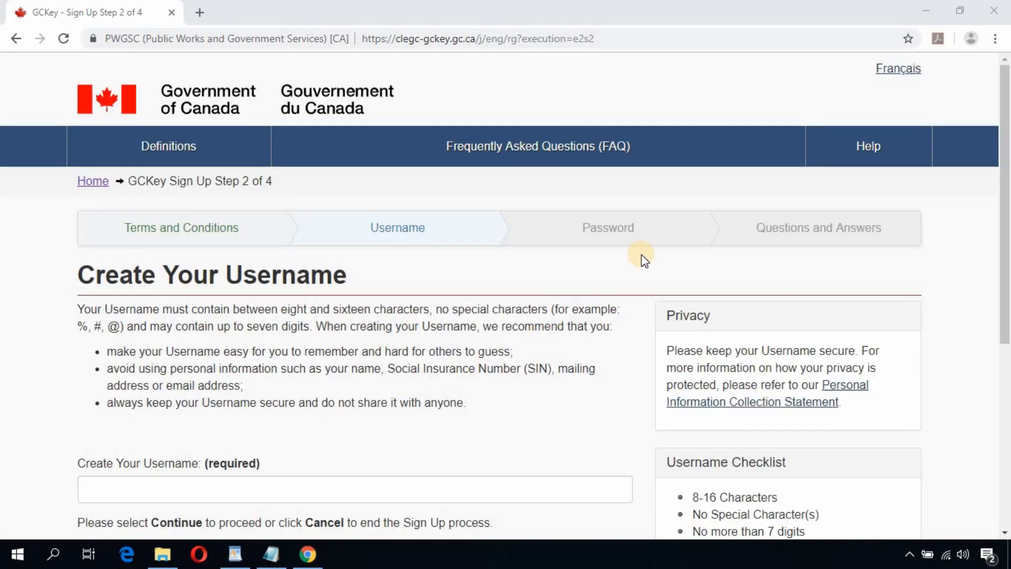
pyautogui.scroll(-4, 255, 291)
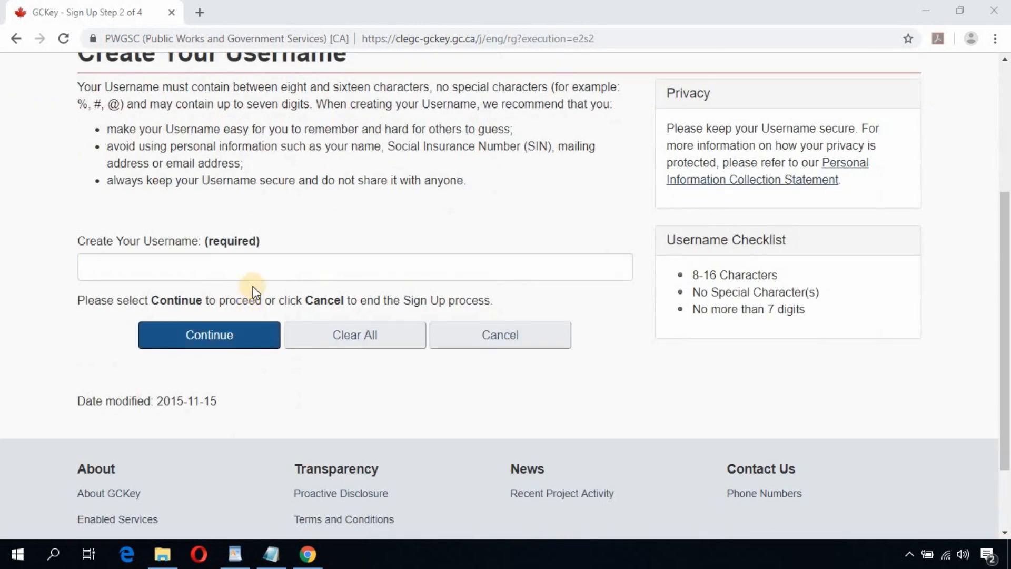
# Step: Enter a new username that passes the 8-16 characters and no-special-characters rules, then submit it
pyautogui.click(258, 265)
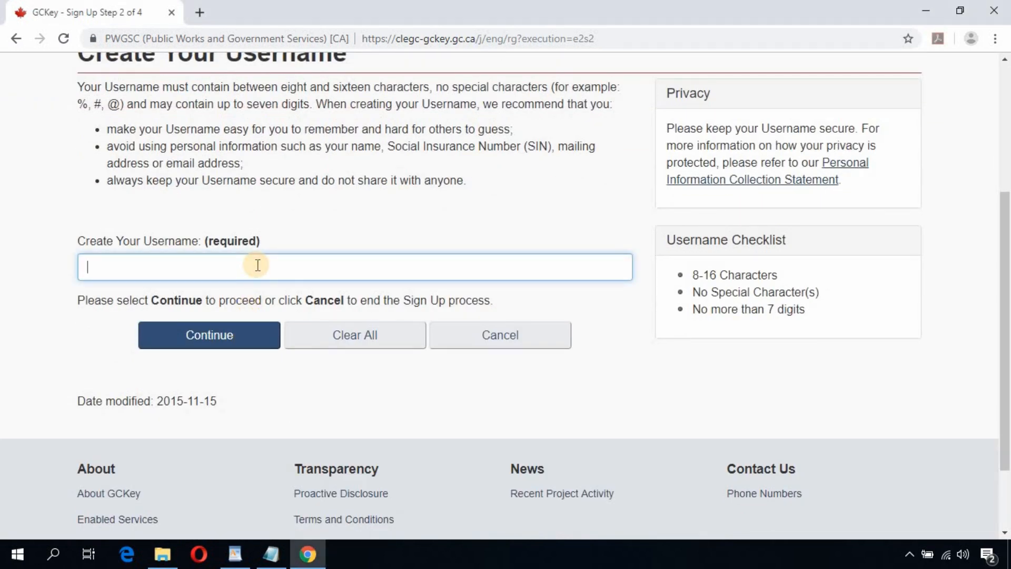
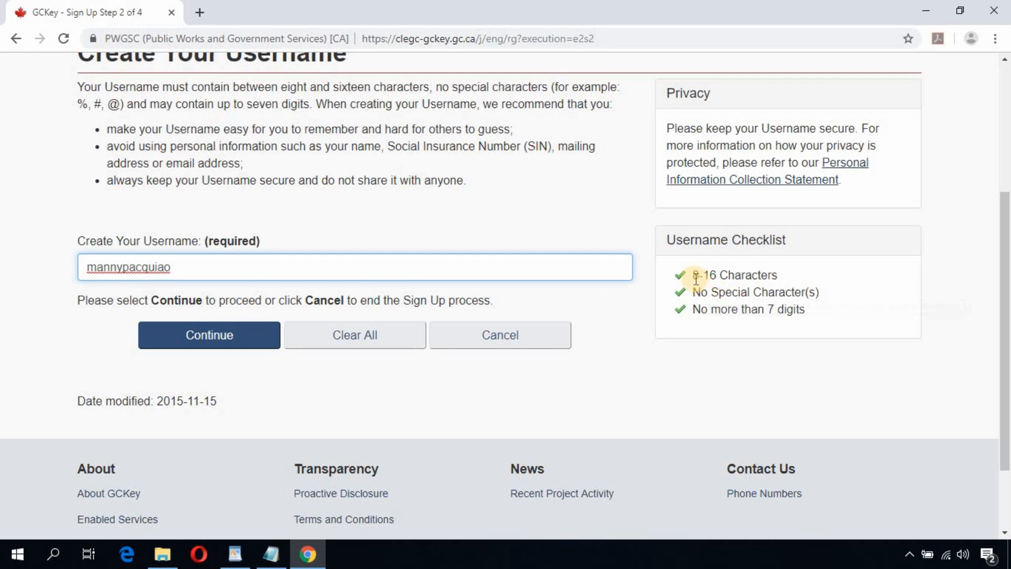
pyautogui.moveTo(693, 276); pyautogui.dragTo(772, 273)
pyautogui.click(765, 274)
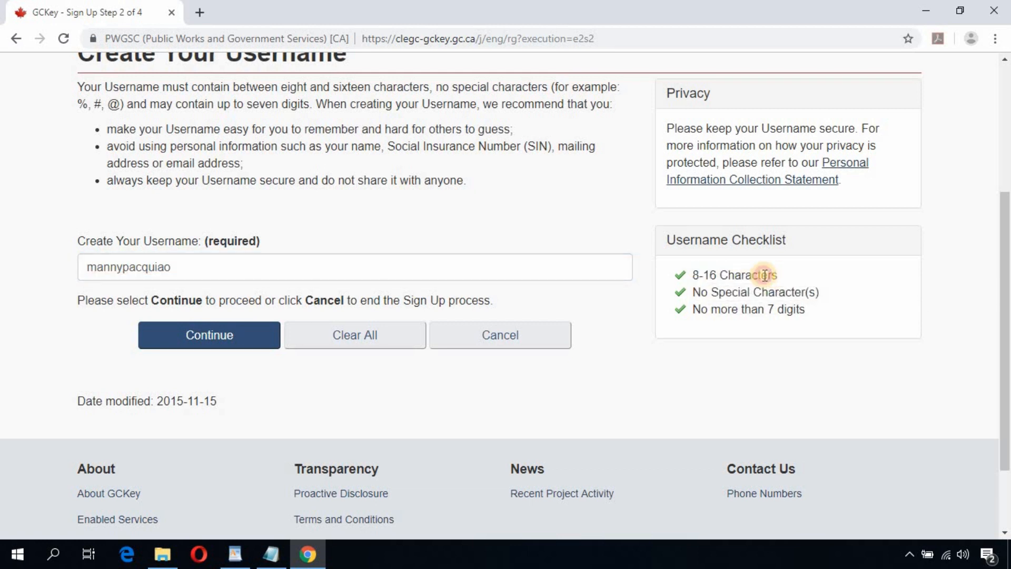
pyautogui.tripleClick(764, 275)
pyautogui.moveTo(695, 292); pyautogui.dragTo(821, 295)
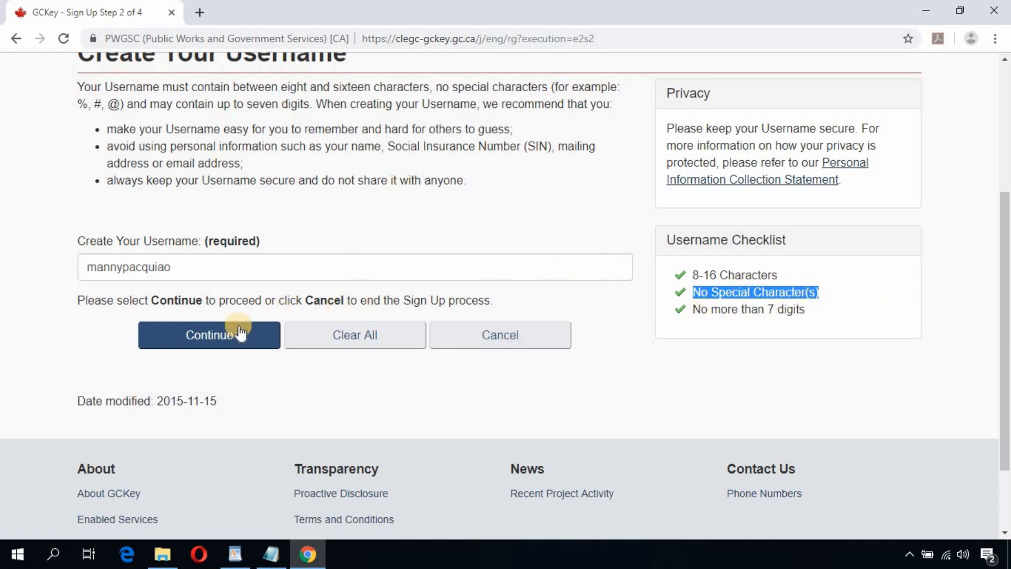
pyautogui.click(227, 344)
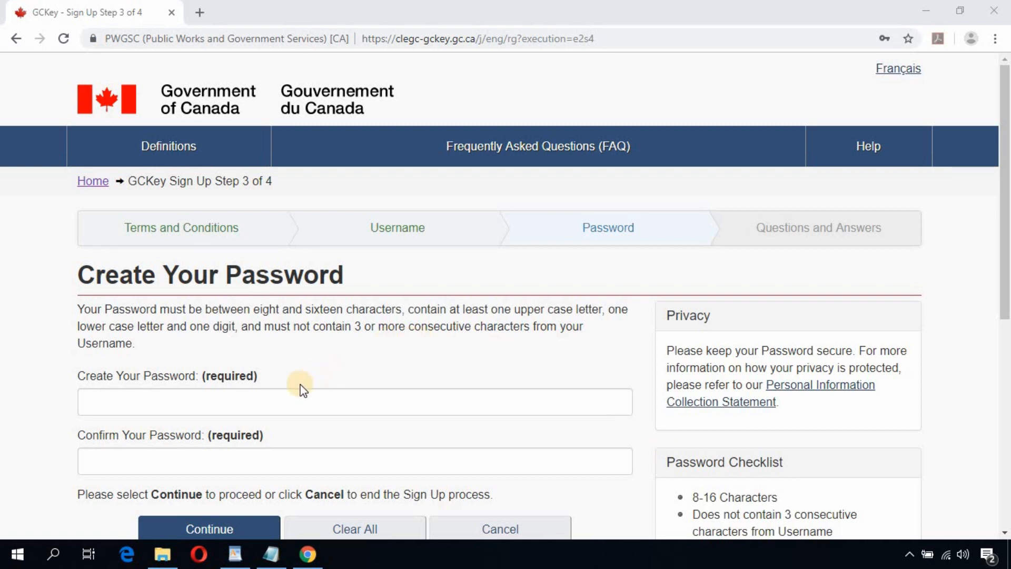
# Step: Type the account password in both the Create and Confirm fields so every checklist rule is ticked, and continue
pyautogui.click(209, 401)
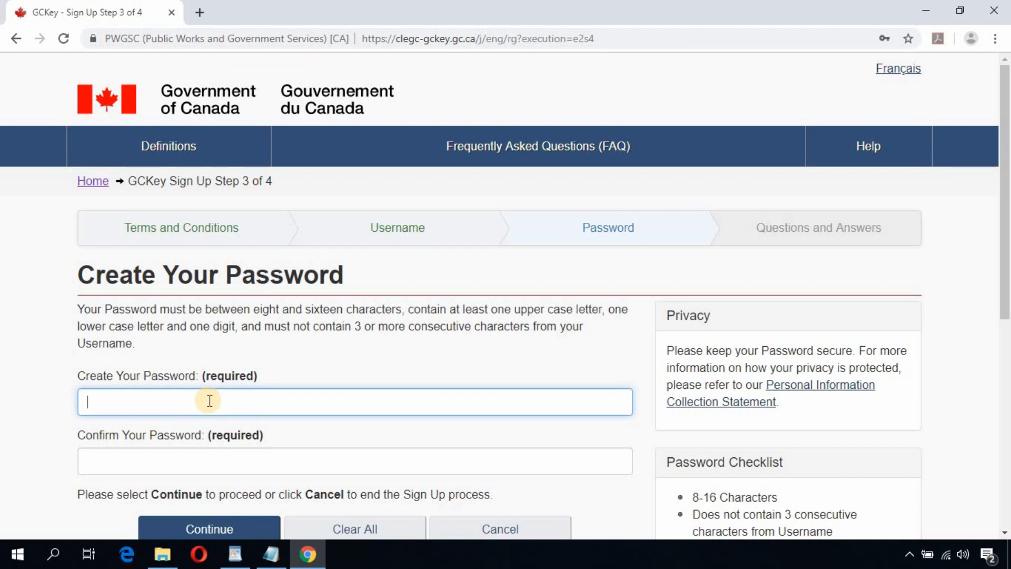
pyautogui.write('P•••••••••••••••')
pyautogui.press('Tab')
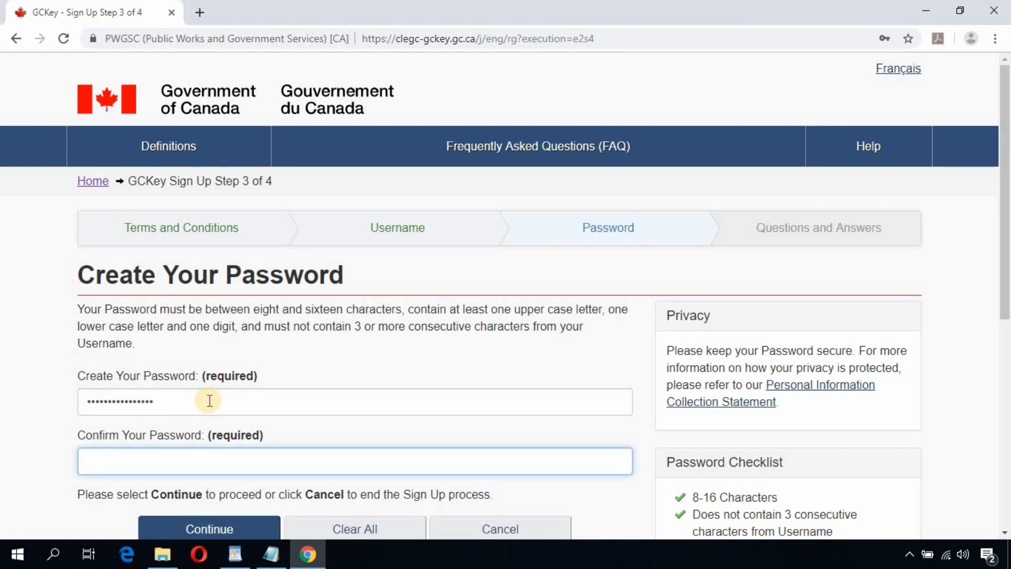
pyautogui.write('••••••••••••••••')
pyautogui.scroll(-3, 288, 326)
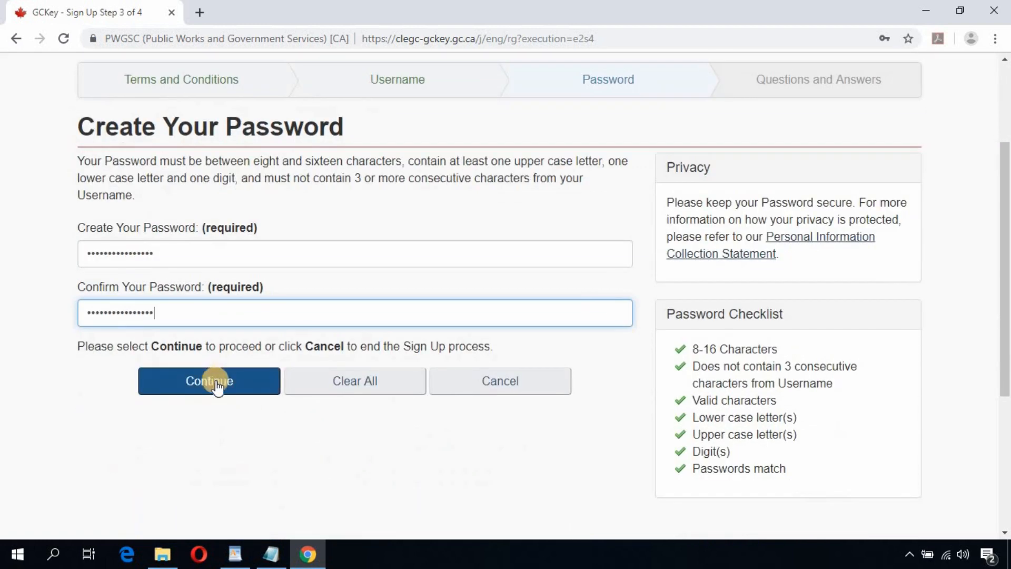
pyautogui.click(214, 382)
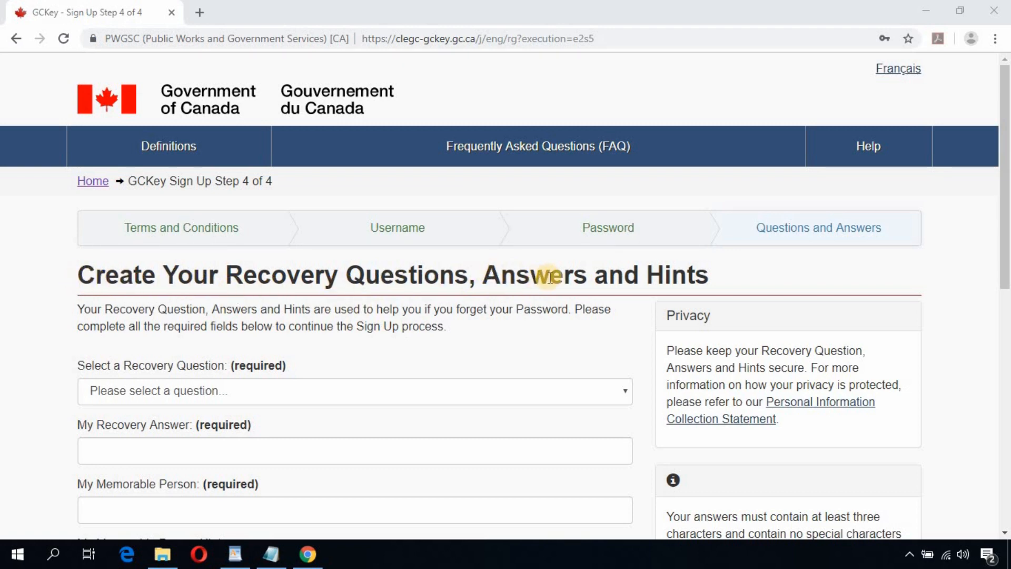
# Step: Choose the first-job recovery question and enter its answer
pyautogui.scroll(-3, 580, 306)
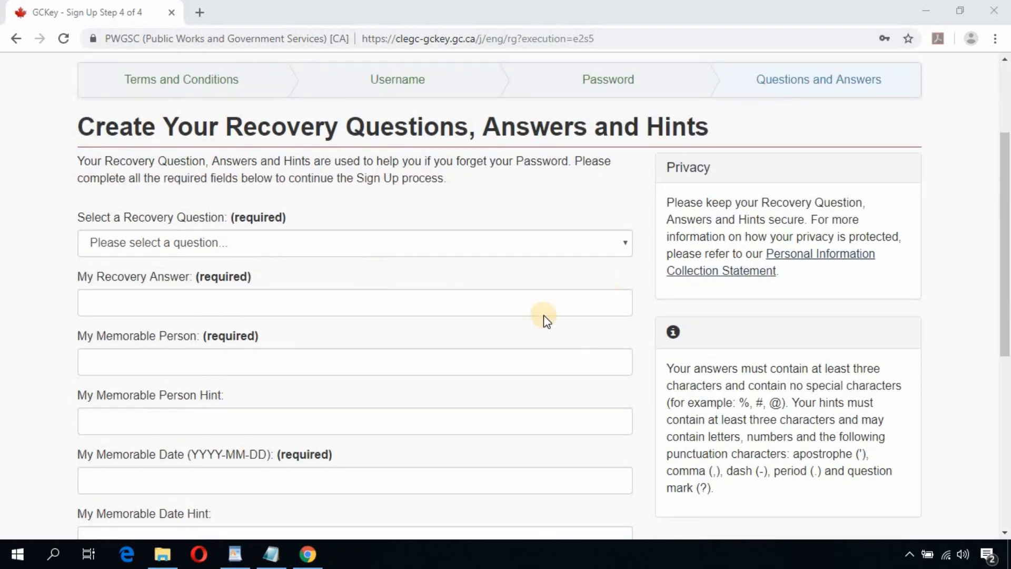
pyautogui.click(289, 250)
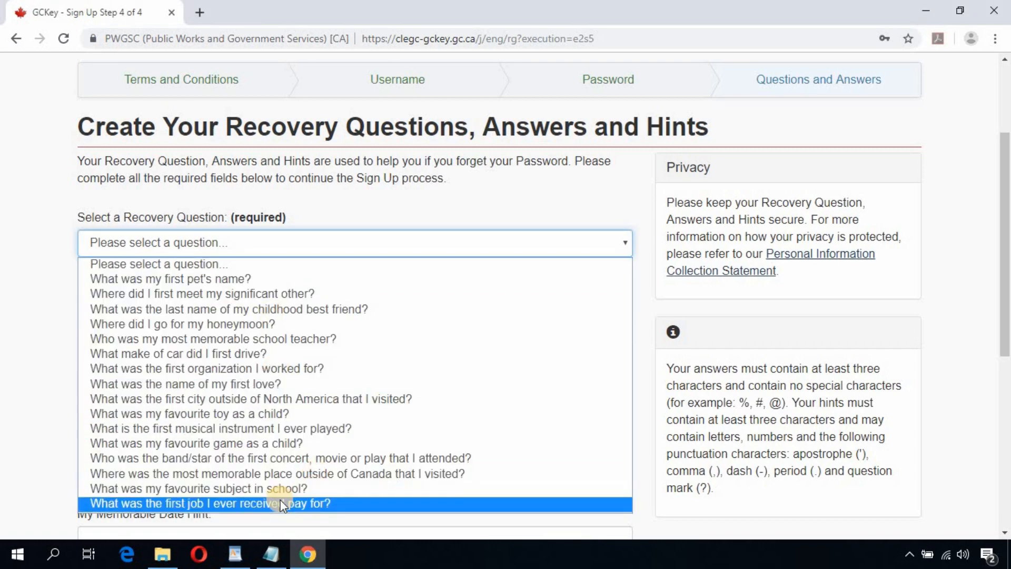
pyautogui.click(279, 501)
pyautogui.click(248, 301)
pyautogui.write('Ana')
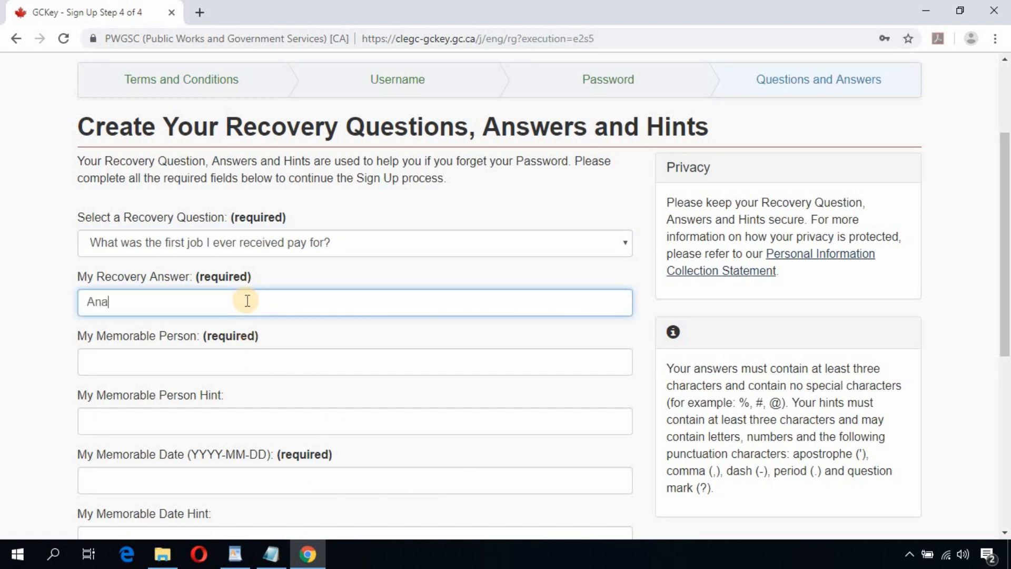
pyautogui.write('lyst Programmer')
pyautogui.scroll(-3, 304, 318)
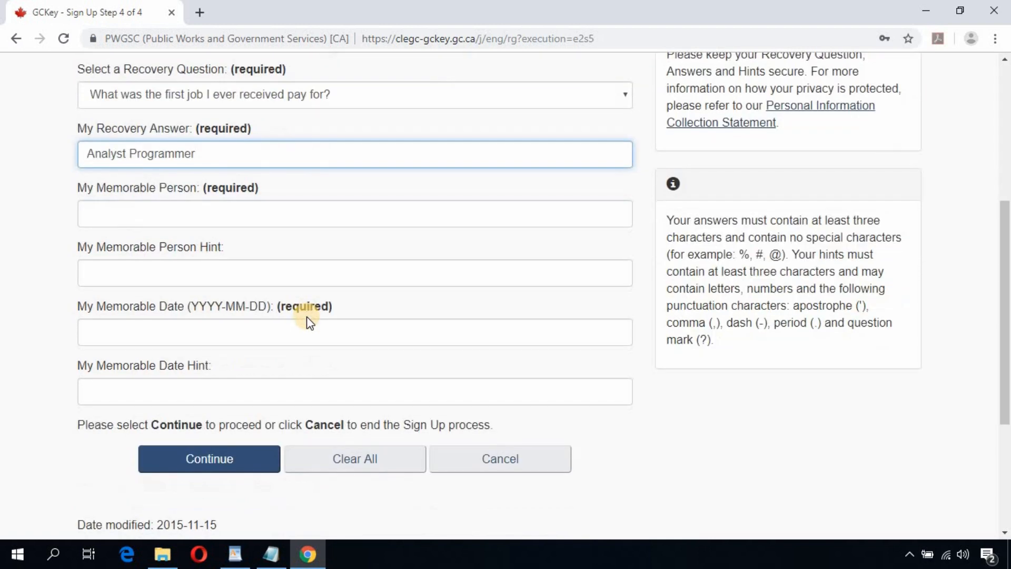
# Step: Fill in the memorable person, its hint, the memorable date and the date hint, then finish sign-up and return to the government service
pyautogui.press('Tab')
pyautogui.write('Nam')
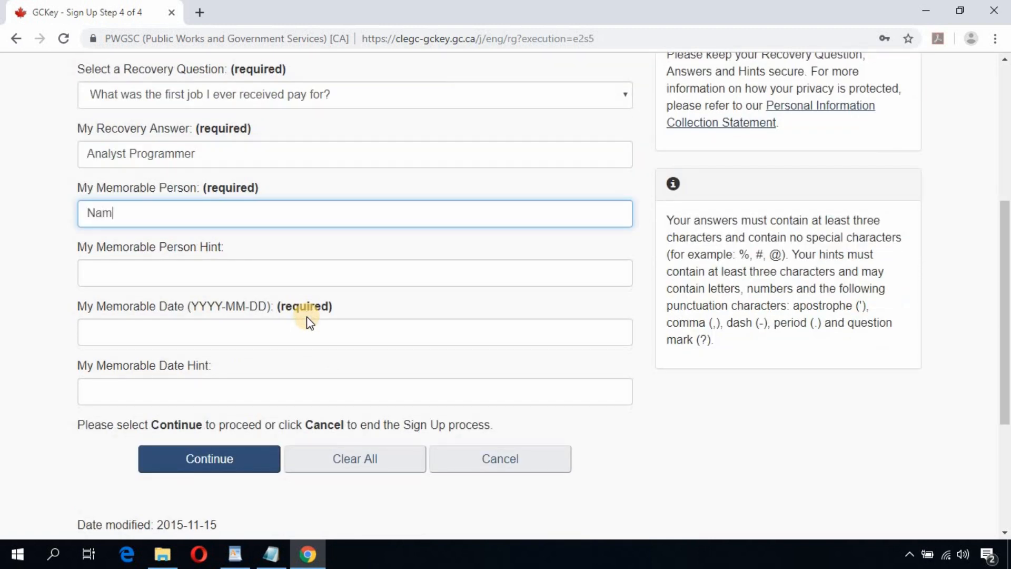
pyautogui.write('e1')
pyautogui.press('Tab')
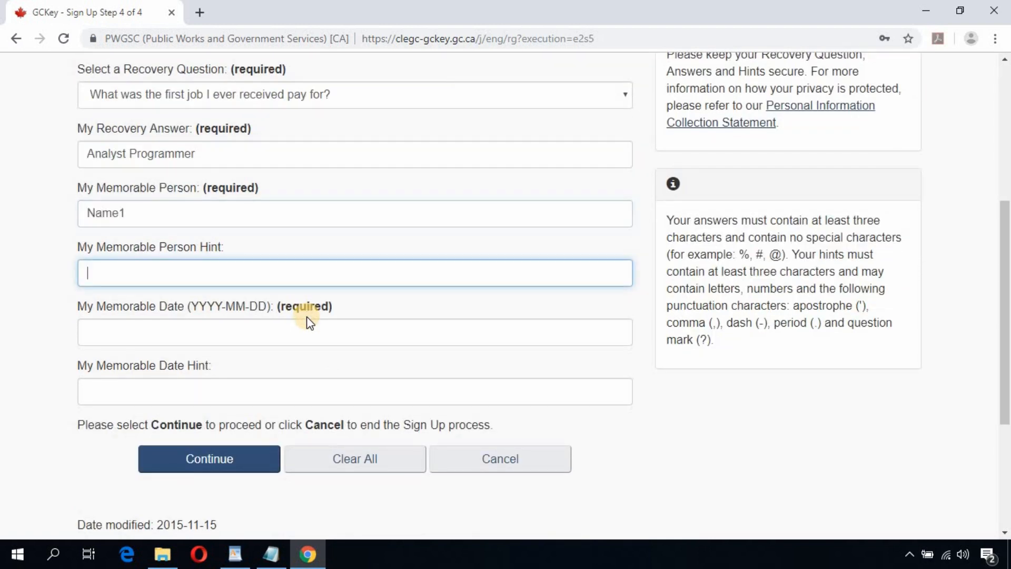
pyautogui.write('Name')
pyautogui.press('BackSpace')
pyautogui.press('BackSpace')
pyautogui.press('BackSpace')
pyautogui.press('BackSpace')
pyautogui.write('Hint1')
pyautogui.press('Tab')
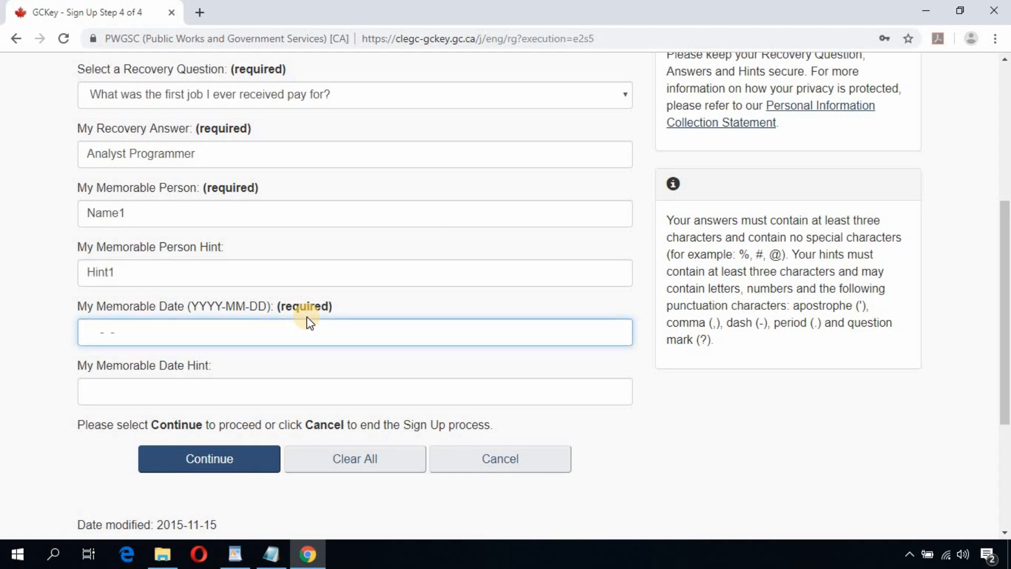
pyautogui.write('20000101')
pyautogui.click(301, 389)
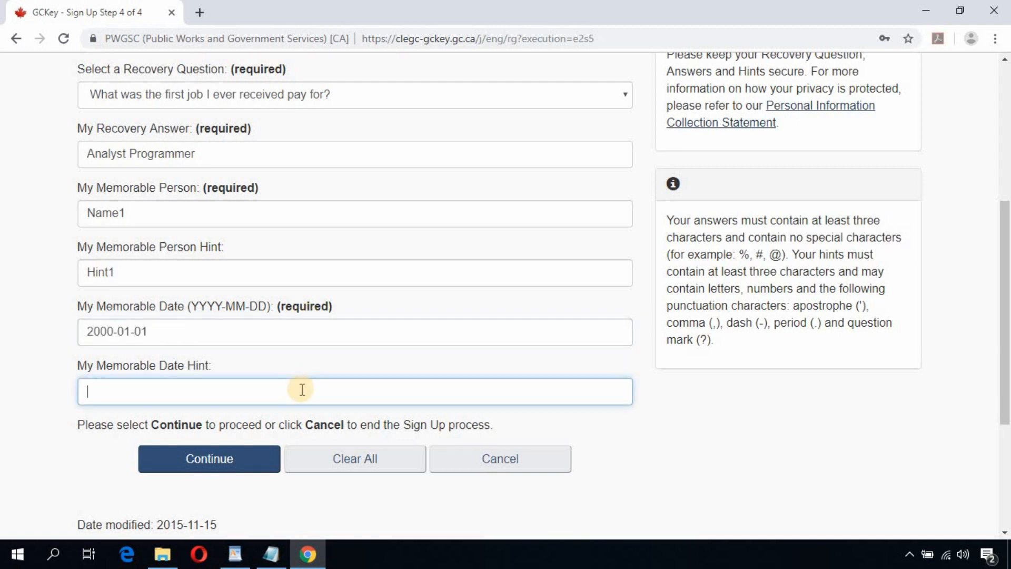
pyautogui.write('Date1')
pyautogui.click(225, 463)
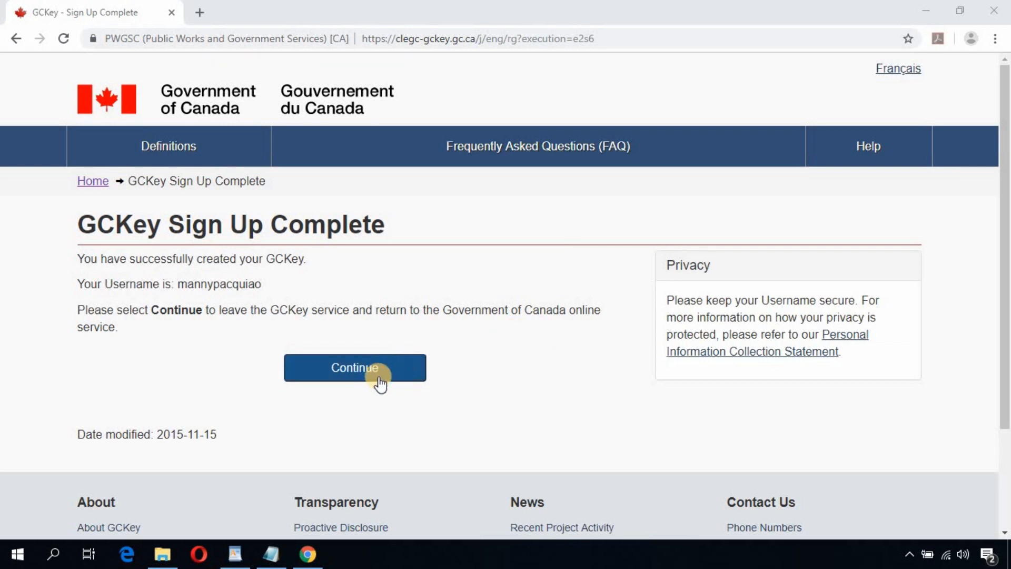
pyautogui.click(358, 377)
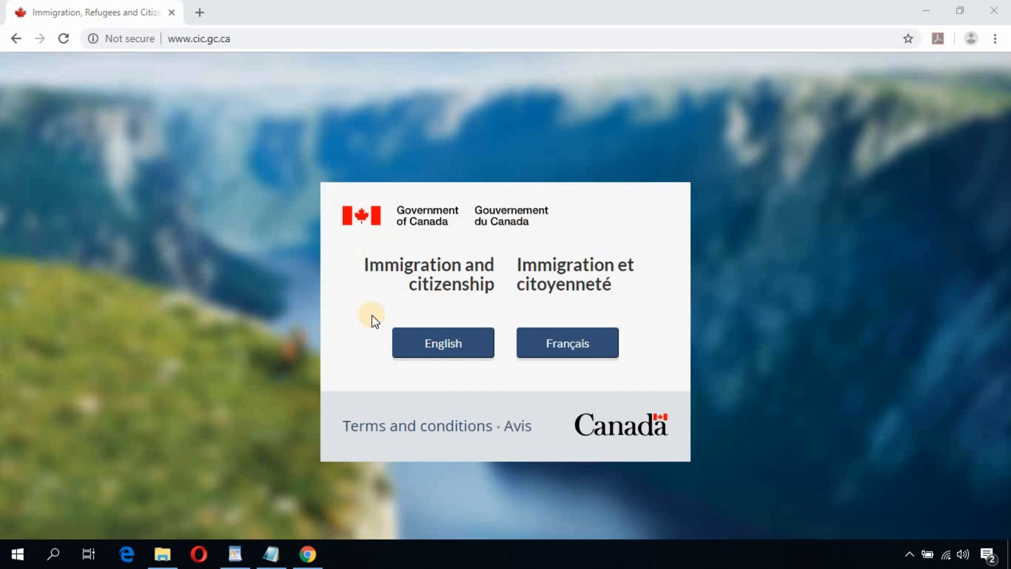
# Step: Choose English on the immigration site, open Create an account or sign in, and continue with GCKey
pyautogui.click(444, 351)
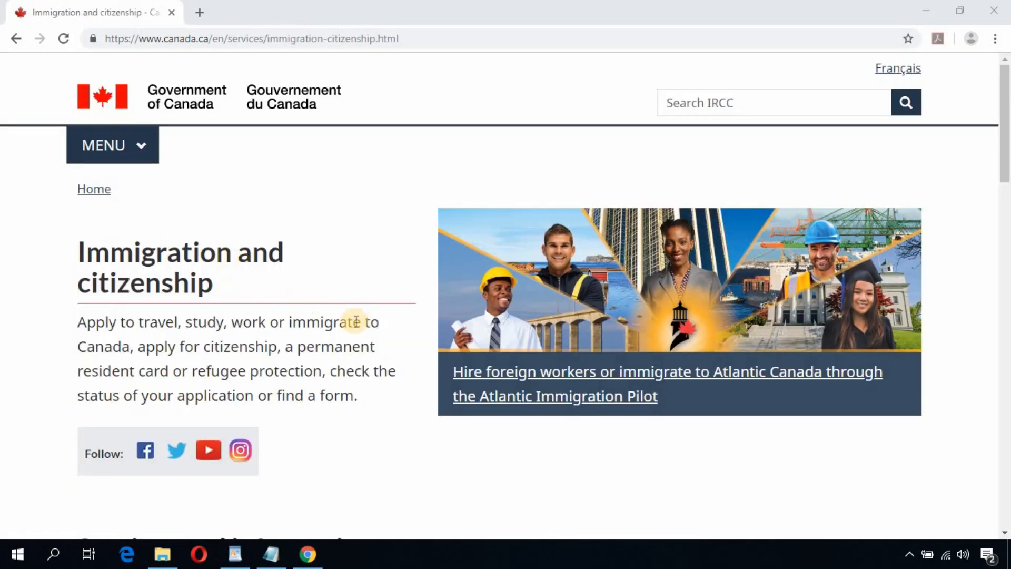
pyautogui.scroll(-2, 339, 316)
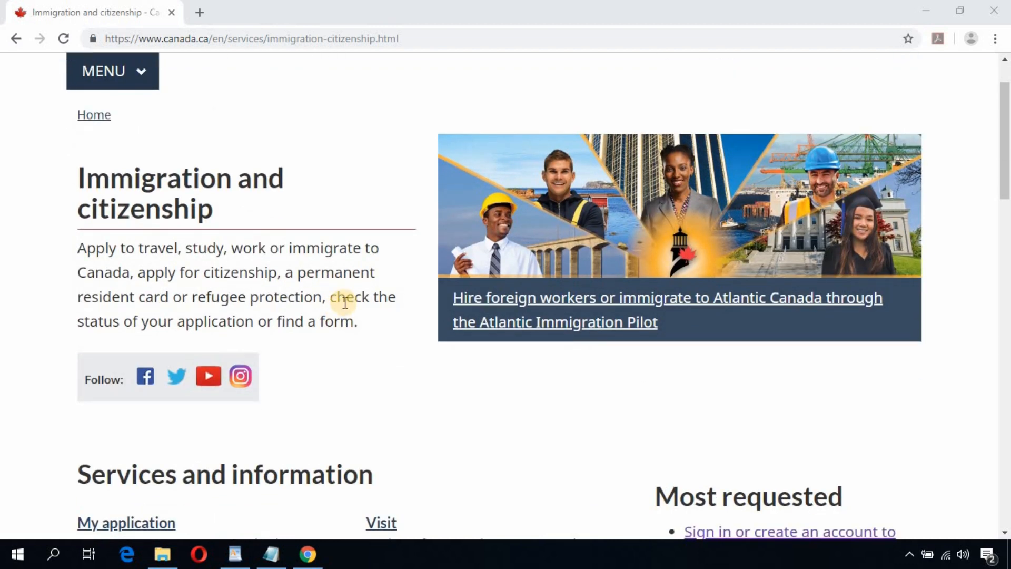
pyautogui.scroll(-3, 348, 304)
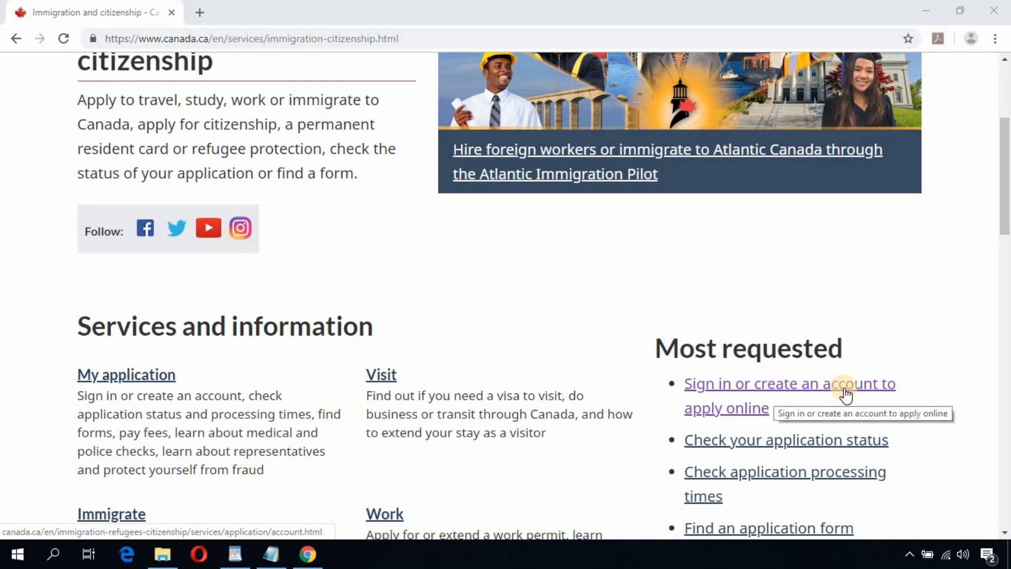
pyautogui.click(742, 390)
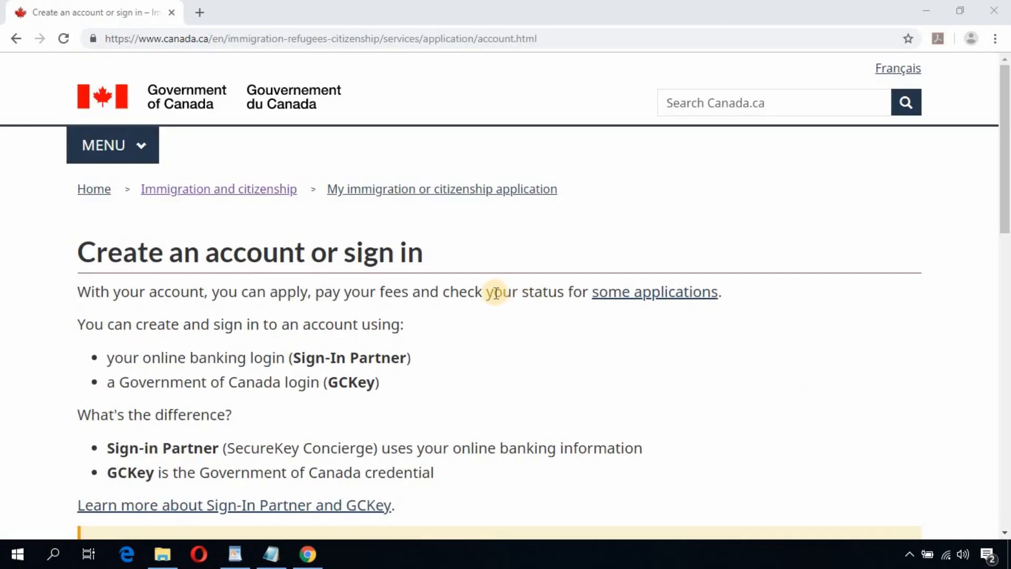
pyautogui.scroll(-5, 496, 293)
pyautogui.scroll(-4, 495, 295)
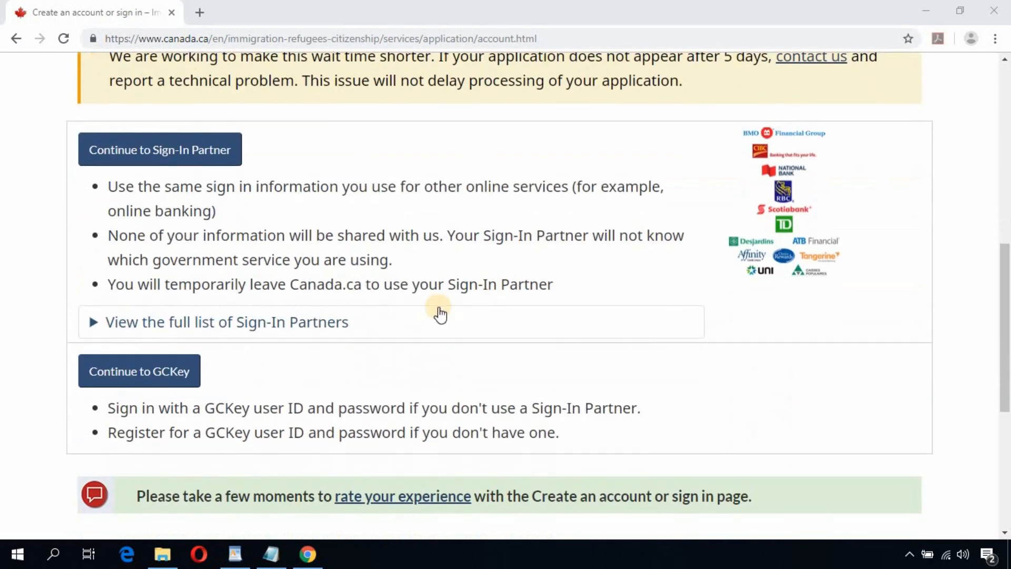
pyautogui.click(166, 374)
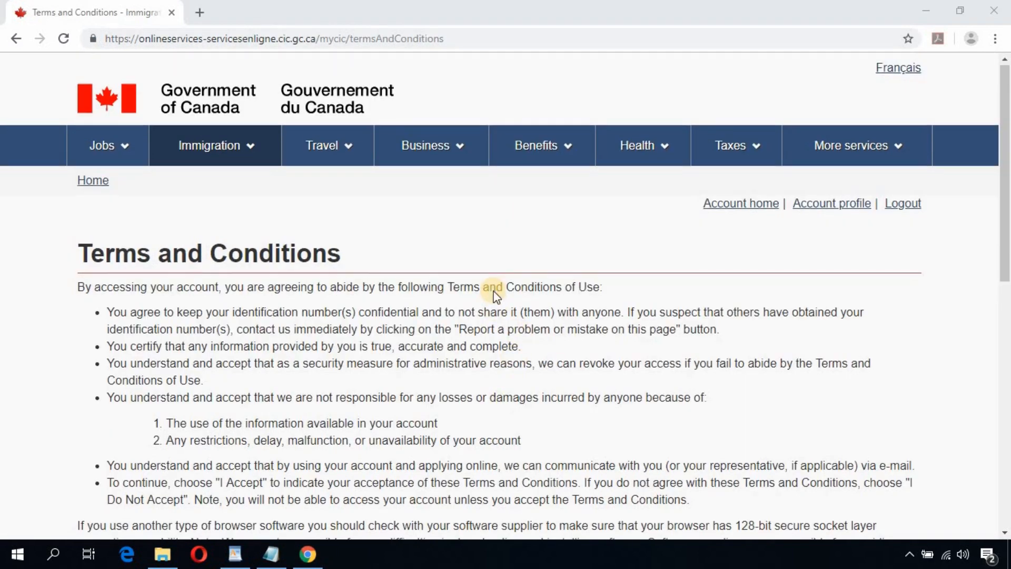
# Step: Accept the terms and conditions of use and enter the applicant's given name
pyautogui.scroll(-4, 495, 295)
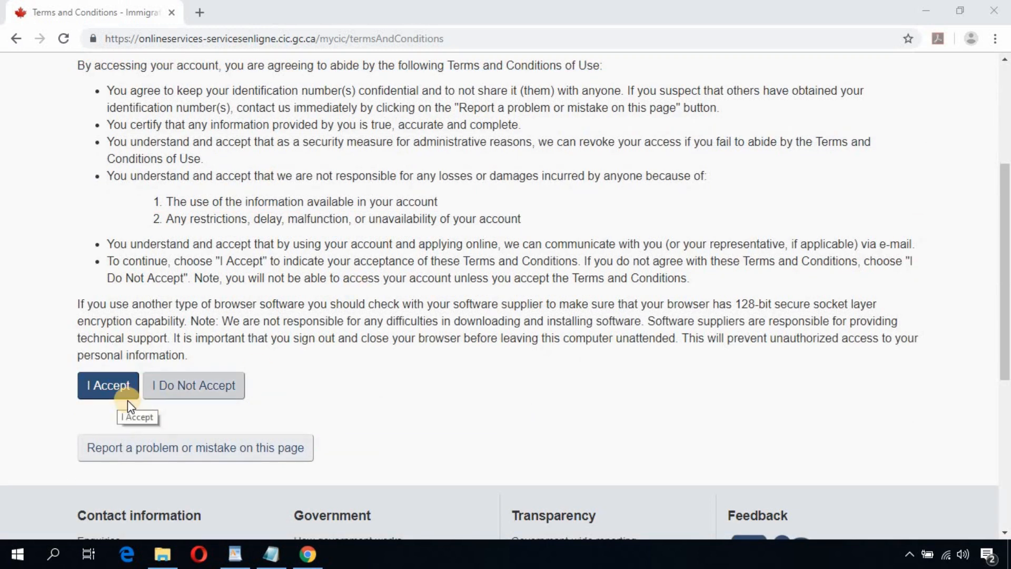
pyautogui.click(111, 390)
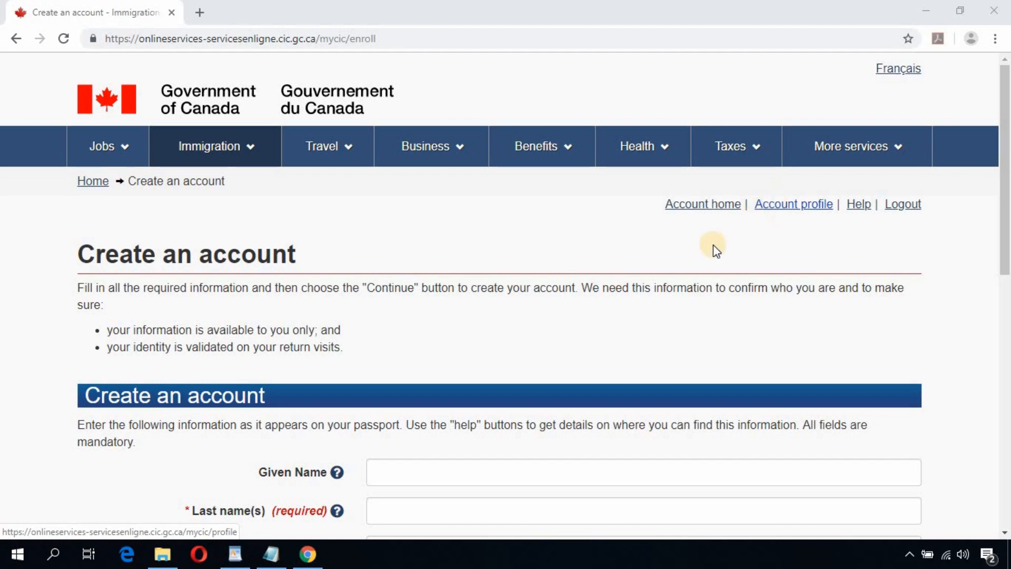
pyautogui.scroll(-4, 528, 315)
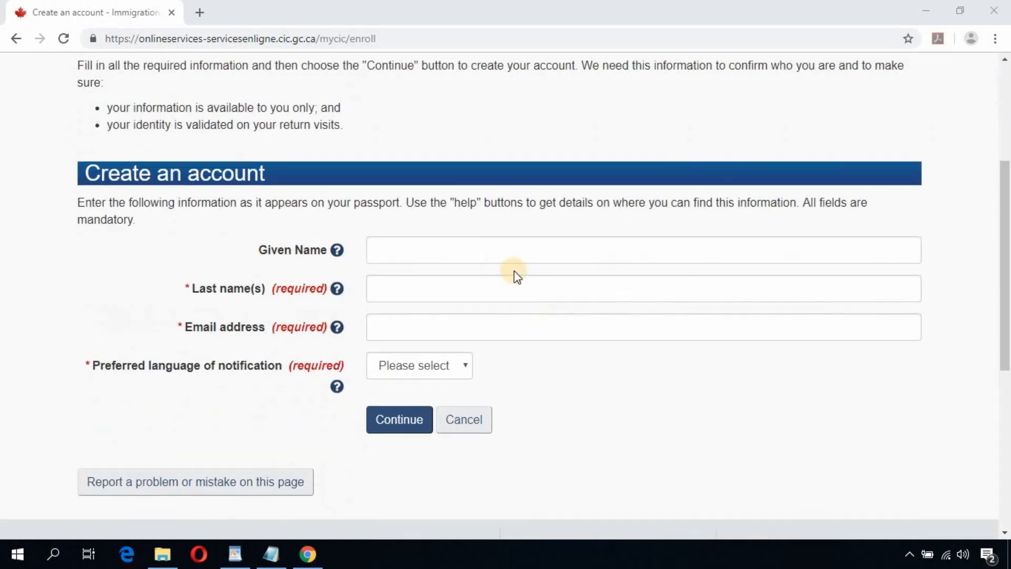
pyautogui.click(501, 251)
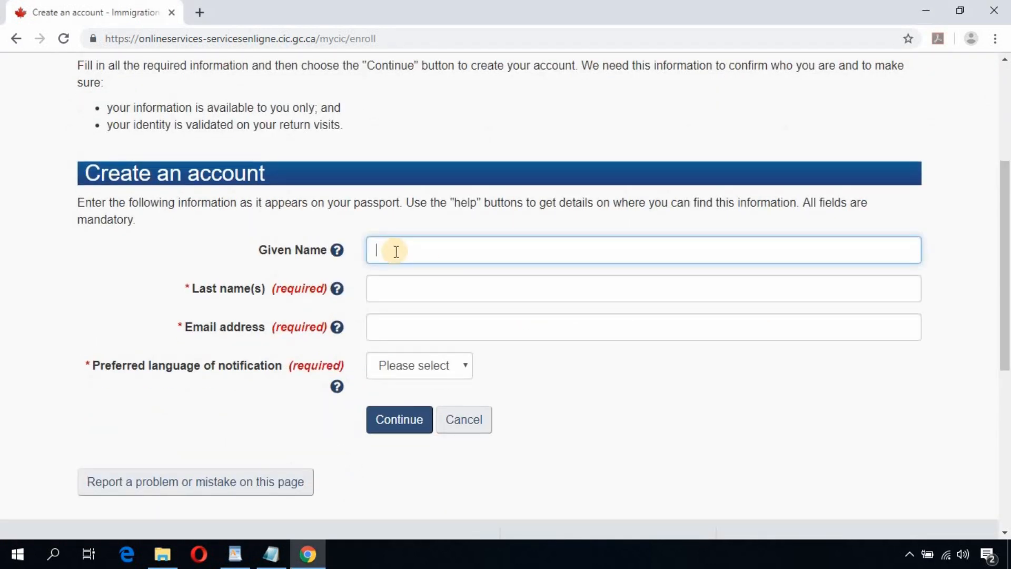
pyautogui.write('Martin')
pyautogui.write('y')
pyautogui.press('Tab')
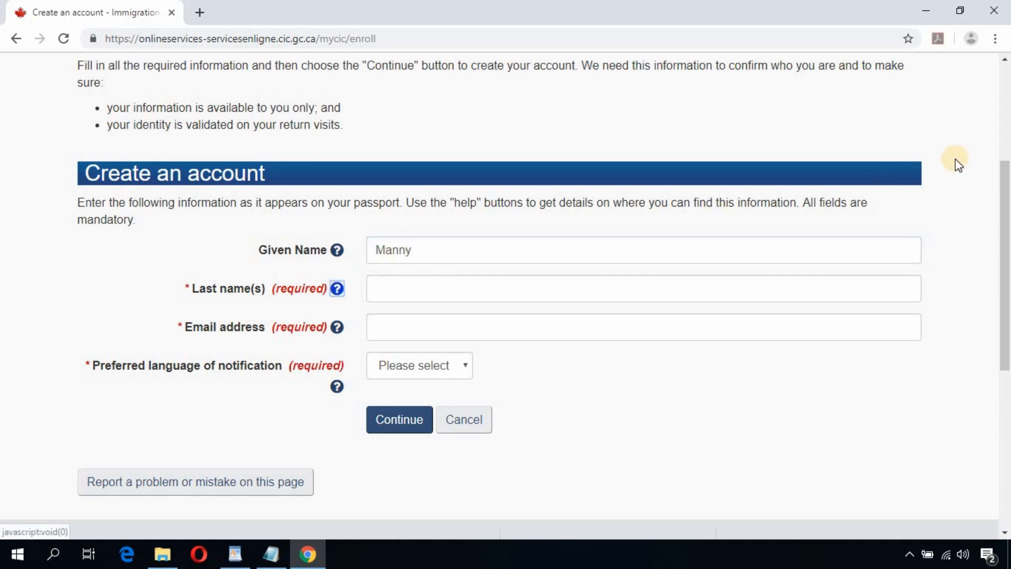
pyautogui.press('Tab')
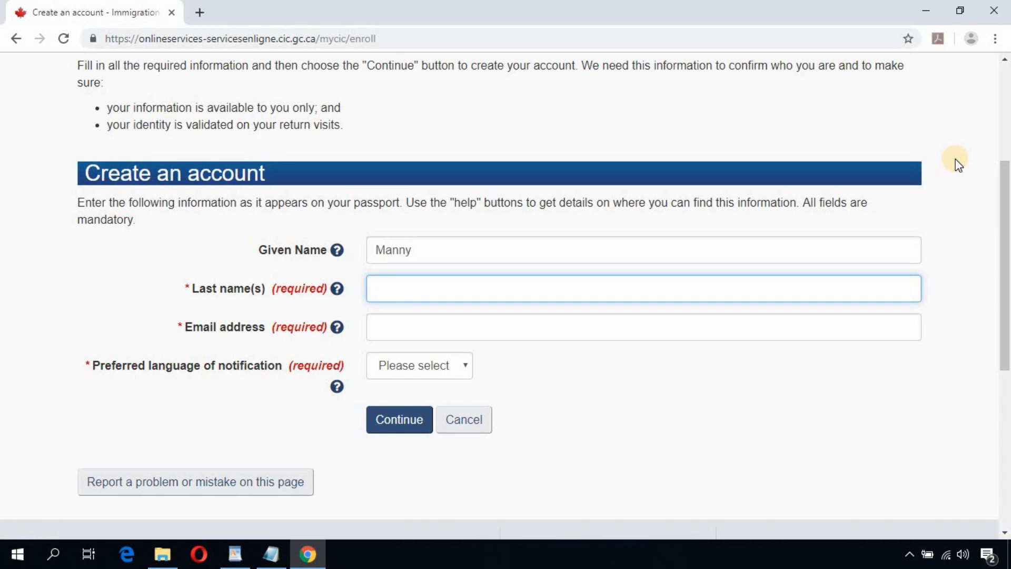
# Step: Enter the applicant's last name and e-mail, choose English for notifications, and submit
pyautogui.write('Pacuia')
pyautogui.press('BackSpace')
pyautogui.press('BackSpace')
pyautogui.write('quiao')
pyautogui.press('Tab')
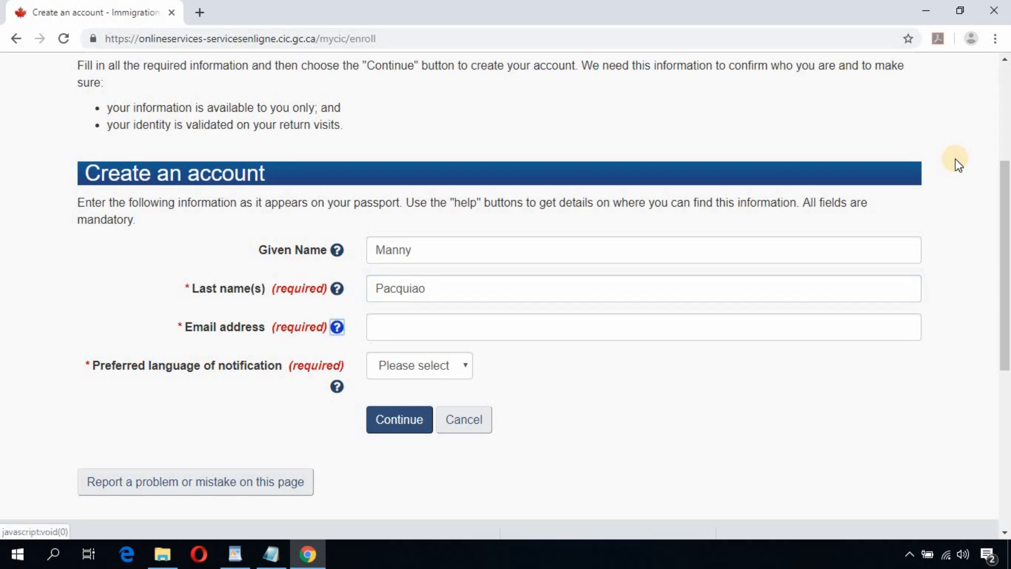
pyautogui.press('Tab')
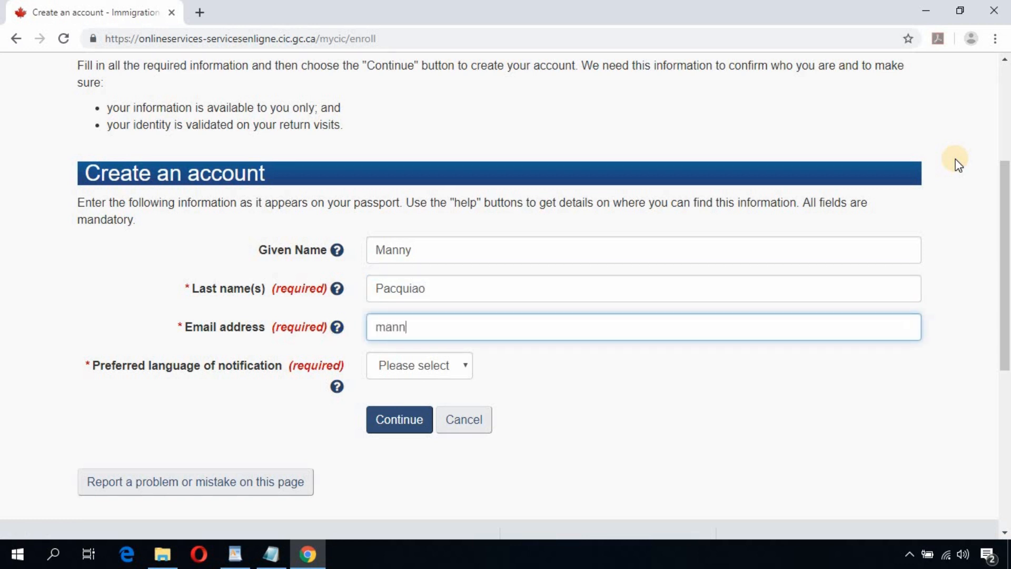
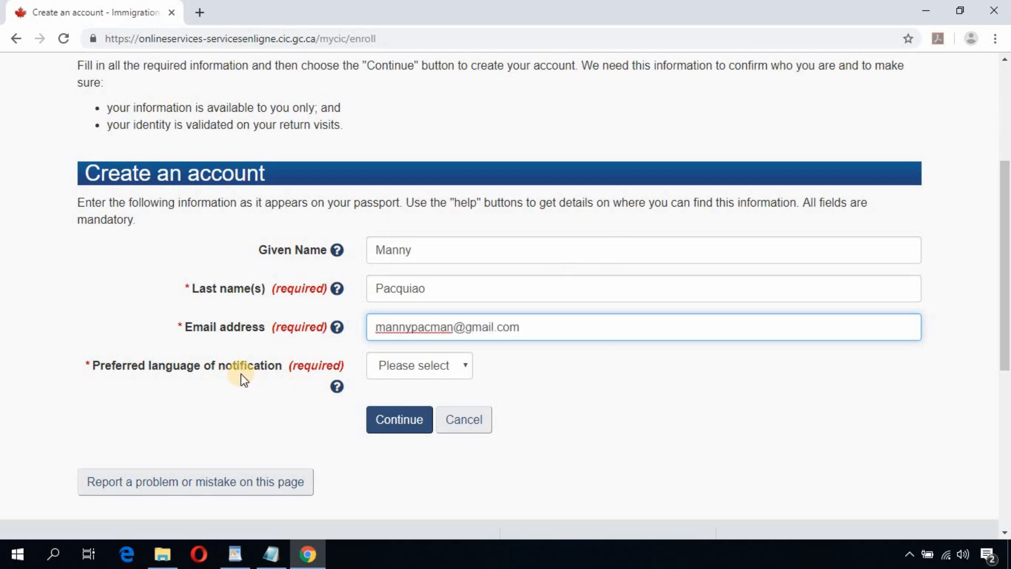
pyautogui.click(462, 371)
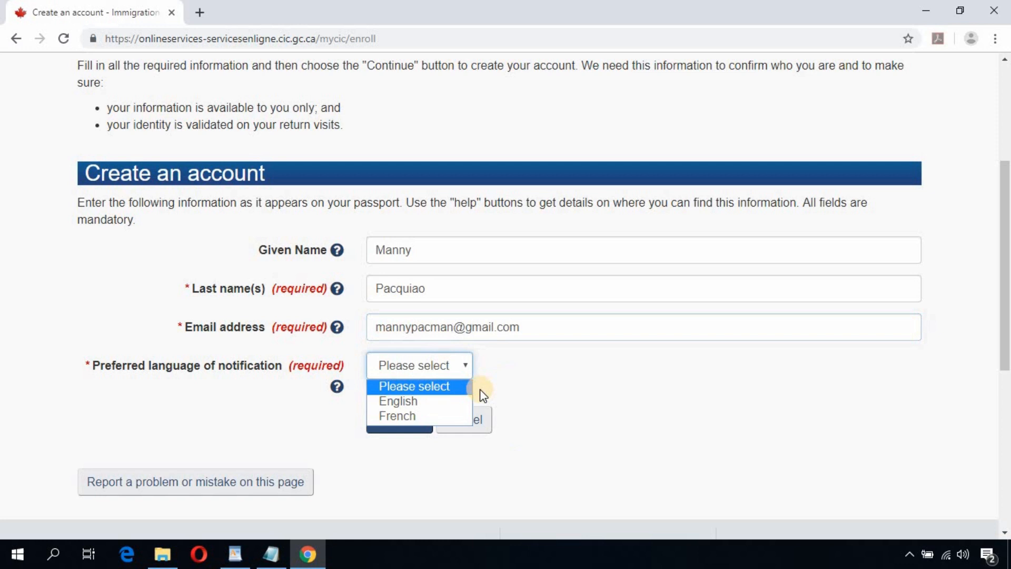
pyautogui.click(413, 401)
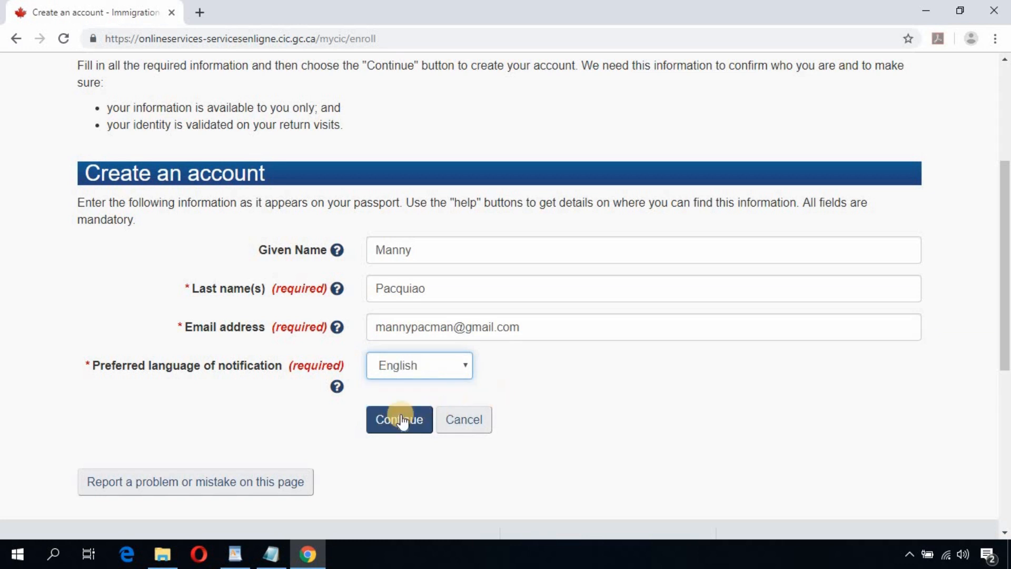
pyautogui.click(401, 420)
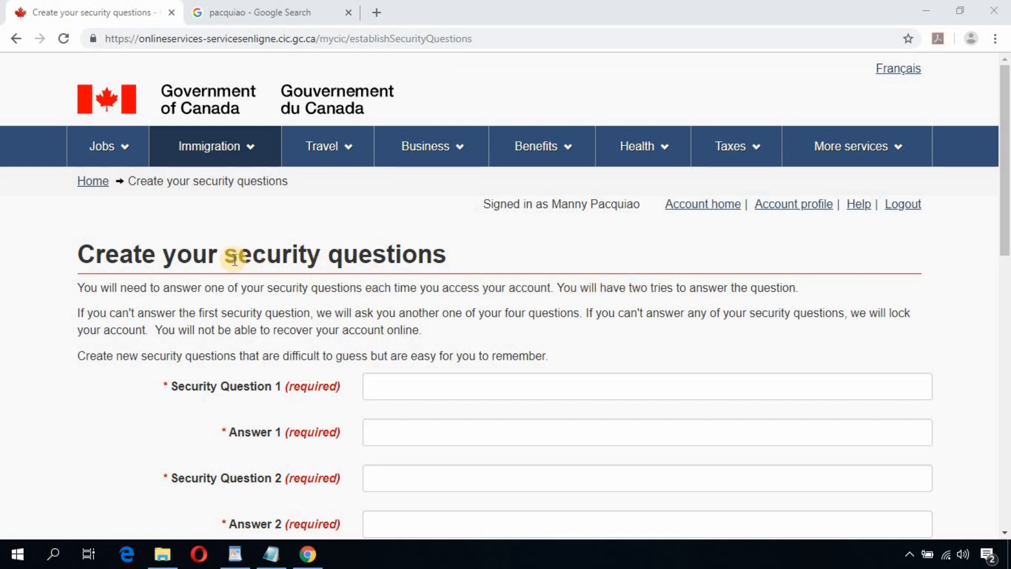
# Step: Enter 'My security question 1' as the first question and a matching first answer
pyautogui.scroll(-3, 521, 325)
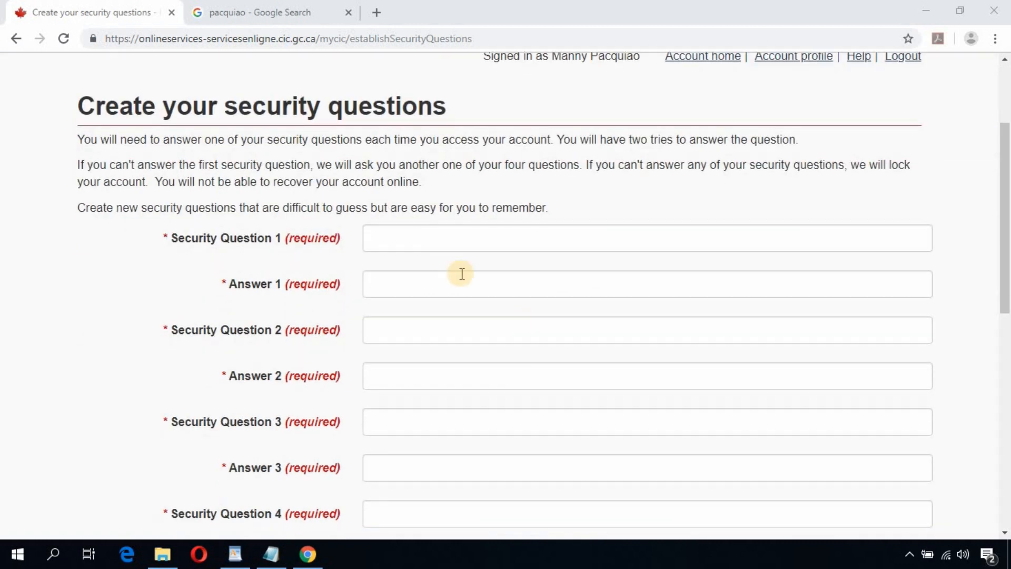
pyautogui.click(417, 241)
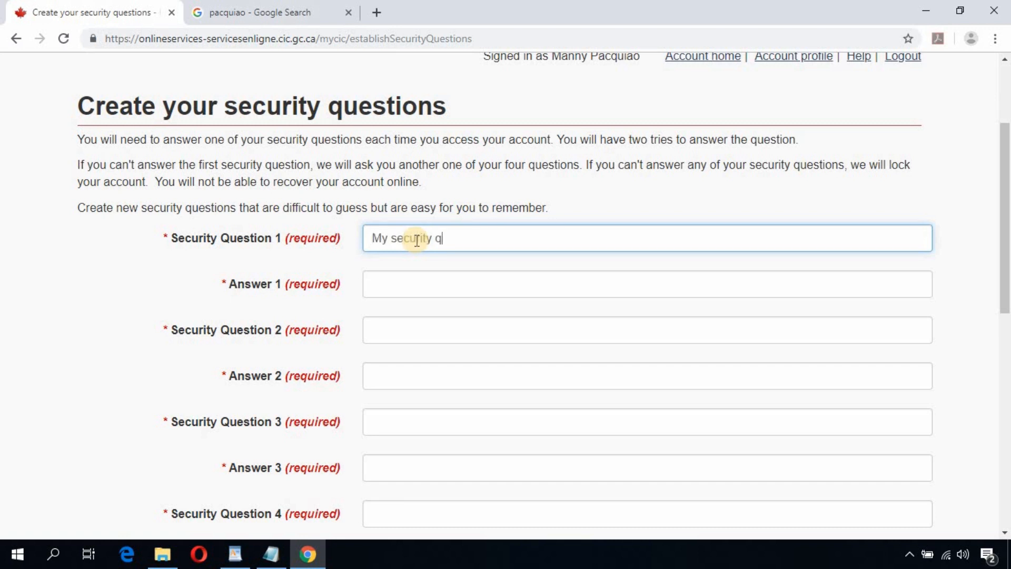
pyautogui.write('My security question 1')
pyautogui.click(423, 276)
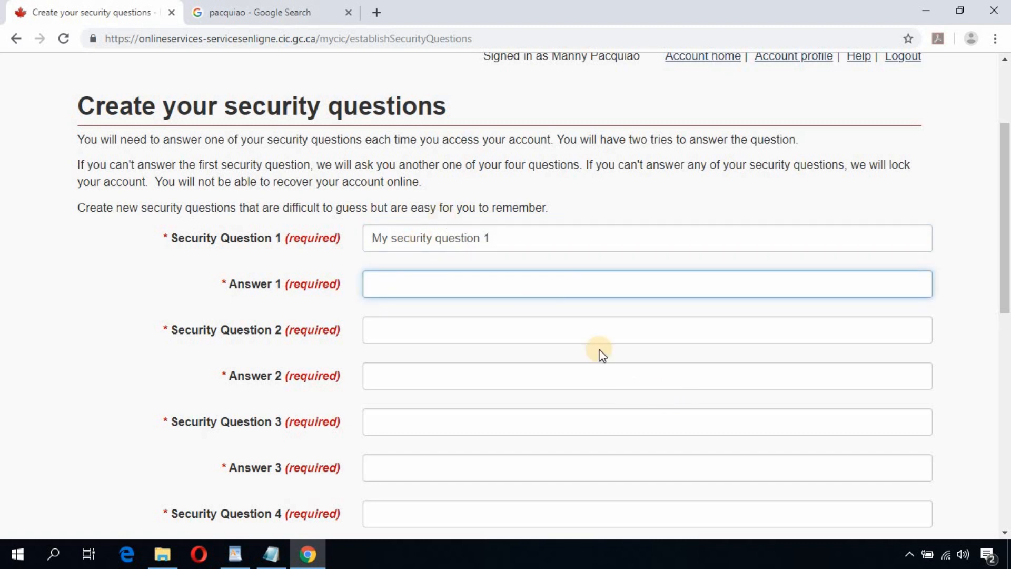
pyautogui.moveTo(526, 238); pyautogui.dragTo(384, 236)
pyautogui.hotkey('ctrl', 'c')
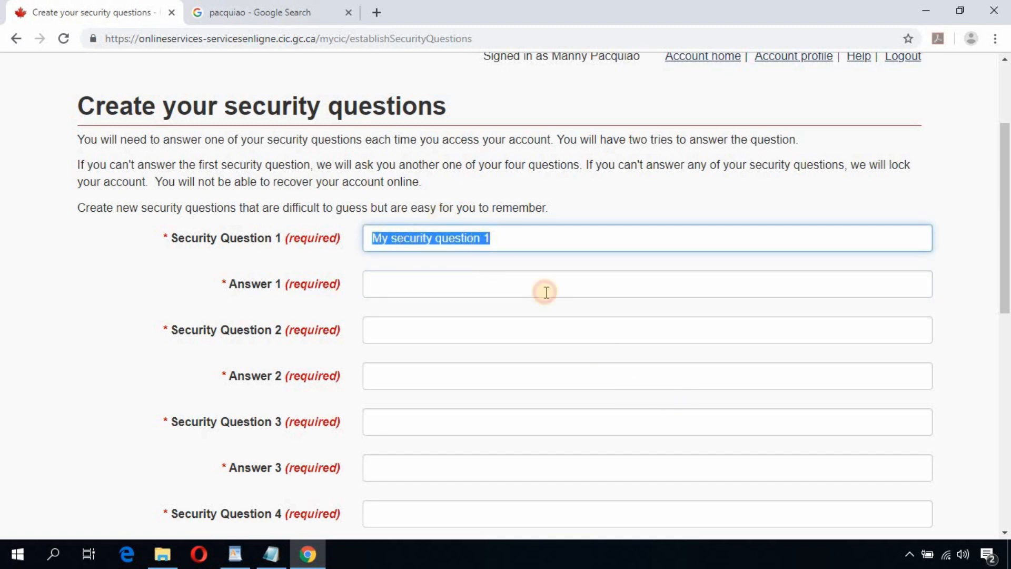
pyautogui.click(520, 289)
pyautogui.hotkey('ctrl', 'v')
pyautogui.doubleClick(466, 285)
pyautogui.write('a')
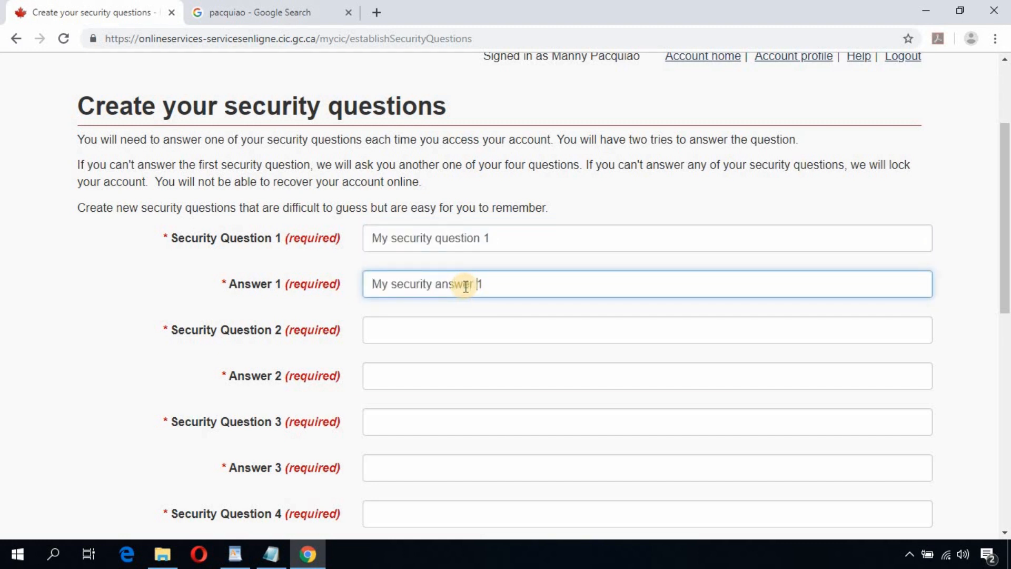
pyautogui.scroll(-2, 545, 274)
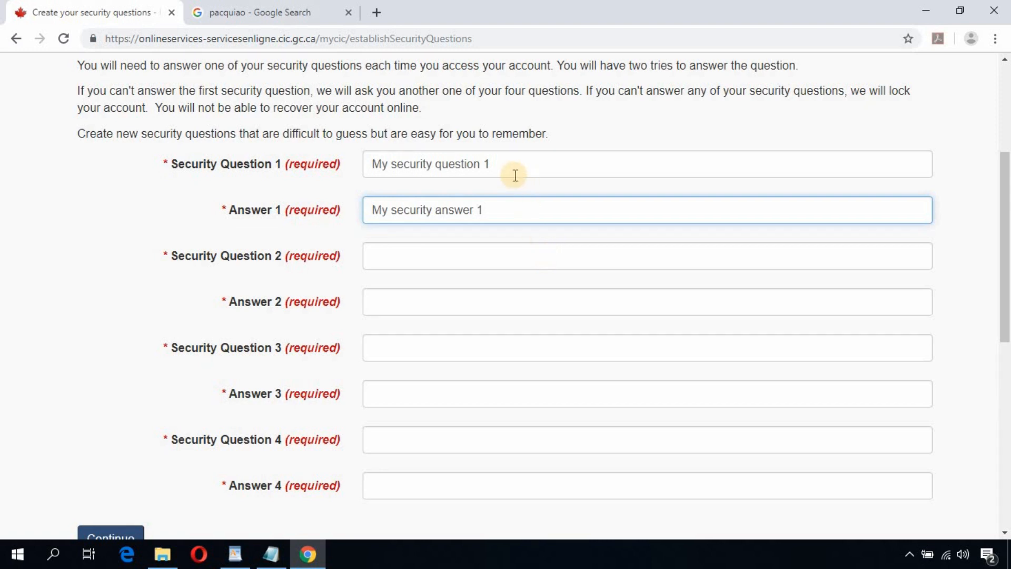
# Step: Paste the first question into questions 2–4 and renumber them 2, 3 and 4
pyautogui.click(272, 170)
pyautogui.hotkey('ctrl', 'c')
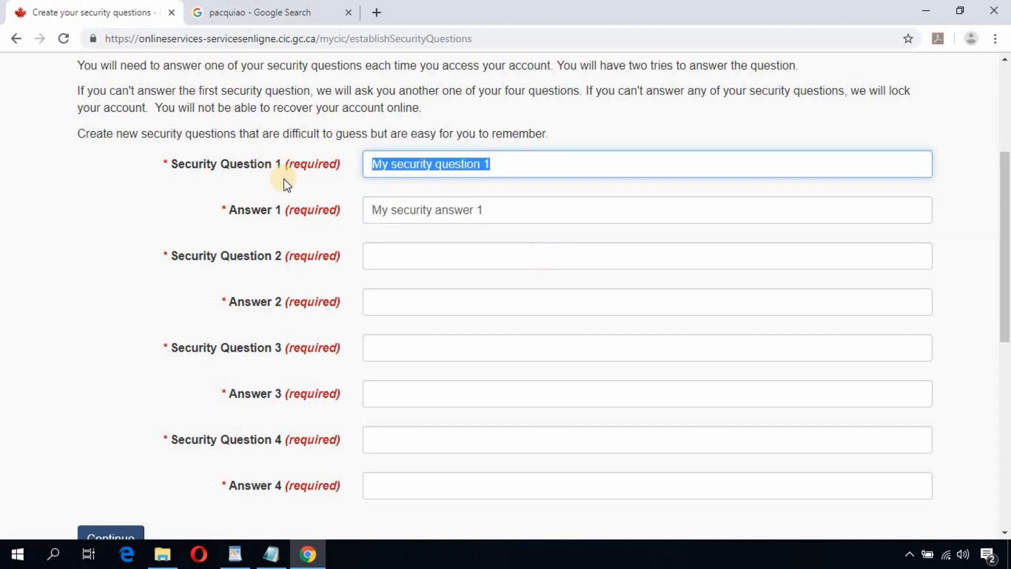
pyautogui.click(410, 262)
pyautogui.hotkey('ctrl', 'v')
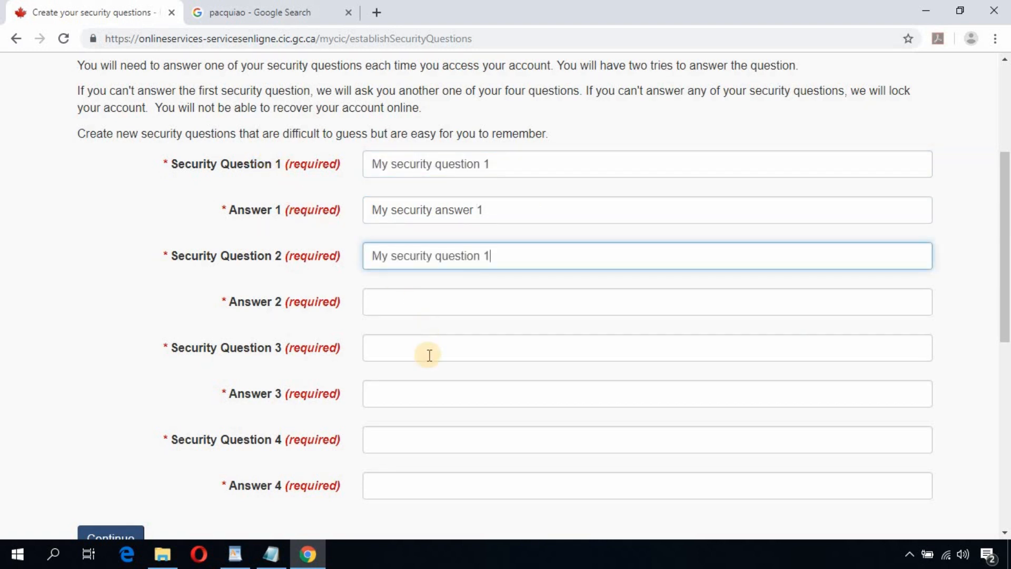
pyautogui.click(429, 355)
pyautogui.hotkey('ctrl', 'v')
pyautogui.click(437, 438)
pyautogui.hotkey('ctrl', 'v')
pyautogui.click(510, 257)
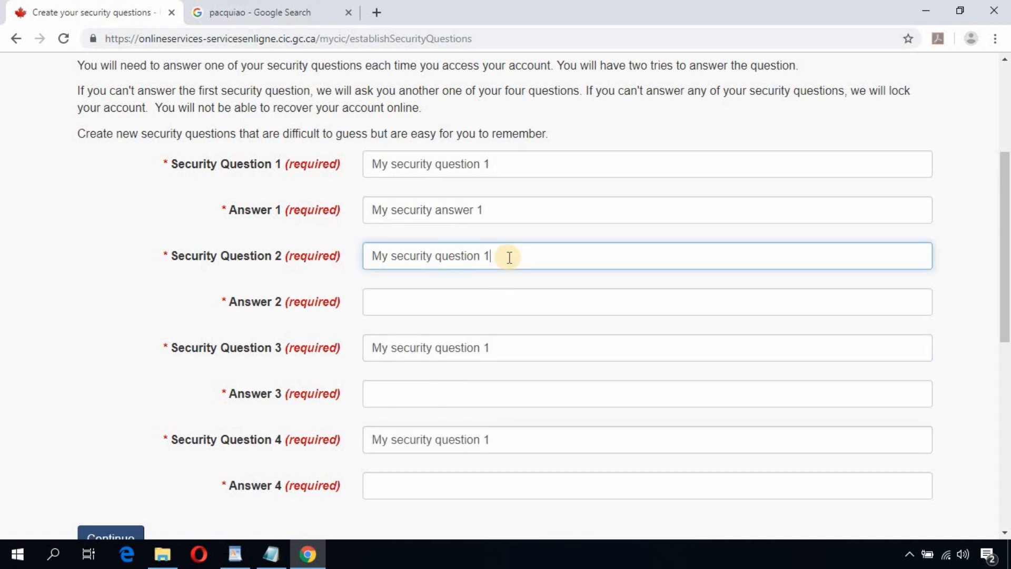
pyautogui.write('2')
pyautogui.click(516, 352)
pyautogui.press('BackSpace')
pyautogui.write('3')
pyautogui.click(544, 442)
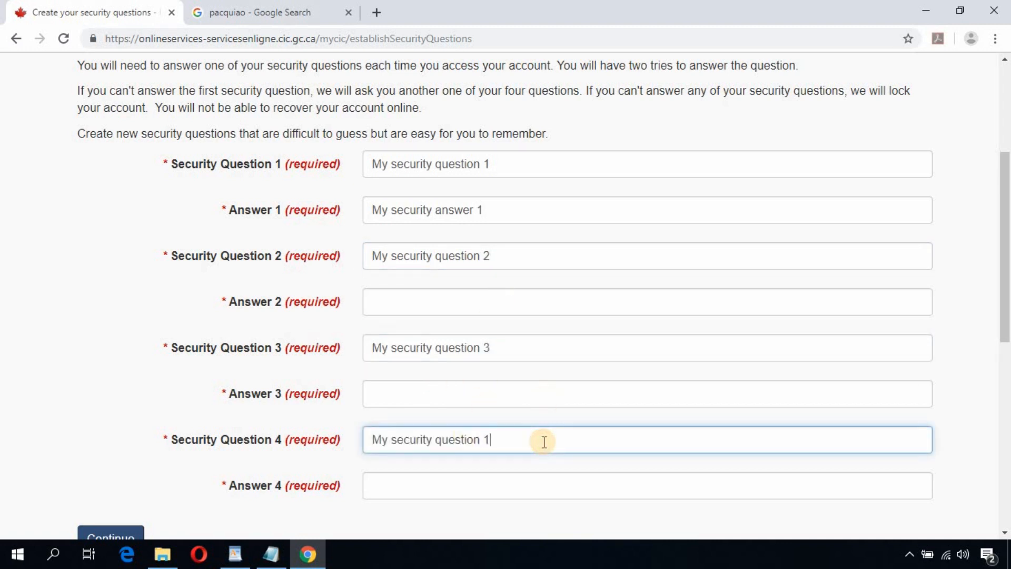
pyautogui.press('BackSpace')
pyautogui.write('4')
# Step: Copy the first answer into answers 2–4, renumber them 2, 3 and 4, and submit
pyautogui.moveTo(501, 211); pyautogui.dragTo(308, 232)
pyautogui.hotkey('ctrl', 'c')
pyautogui.click(402, 307)
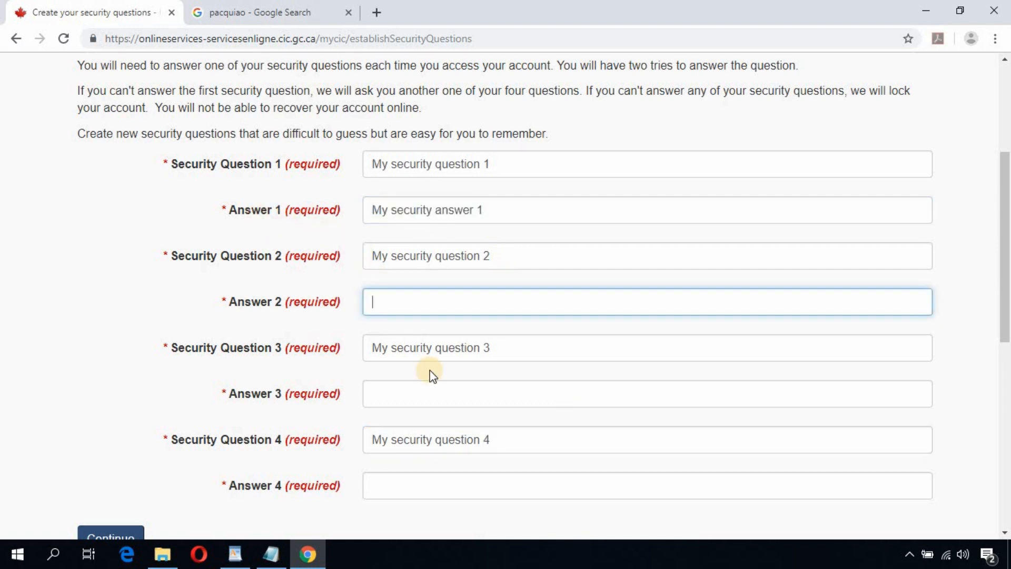
pyautogui.hotkey('ctrl', 'v')
pyautogui.click(428, 399)
pyautogui.hotkey('ctrl', 'v')
pyautogui.click(444, 482)
pyautogui.hotkey('ctrl', 'v')
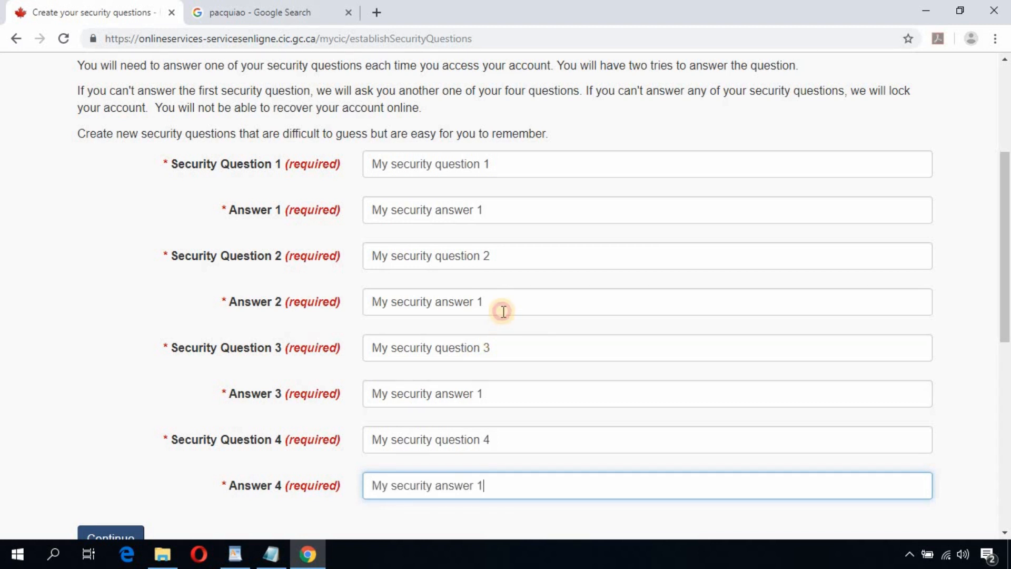
pyautogui.click(501, 310)
pyautogui.press('BackSpace')
pyautogui.write('2')
pyautogui.click(508, 390)
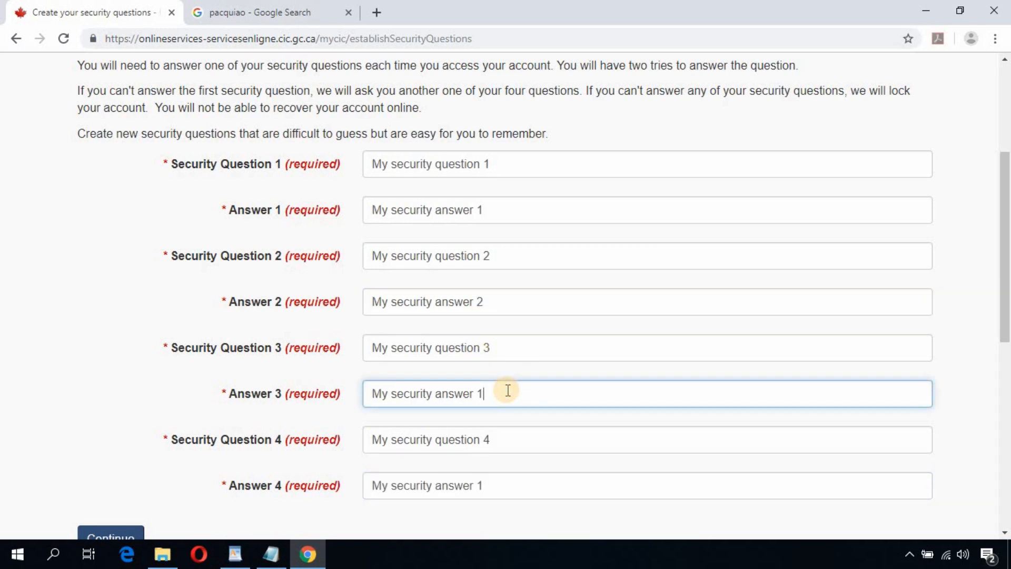
pyautogui.press('BackSpace')
pyautogui.write('3')
pyautogui.click(499, 484)
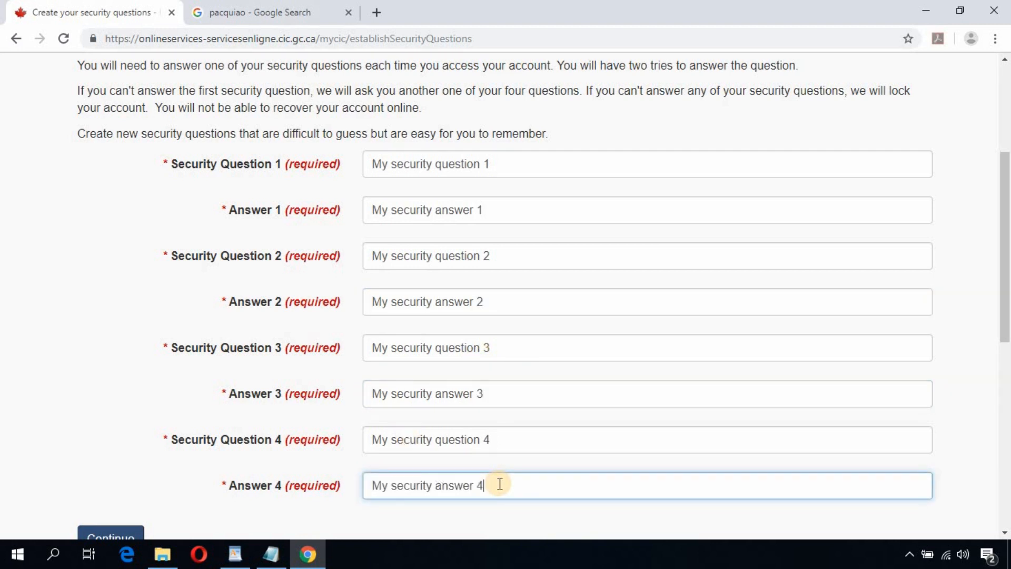
pyautogui.write('4')
pyautogui.scroll(-3, 501, 289)
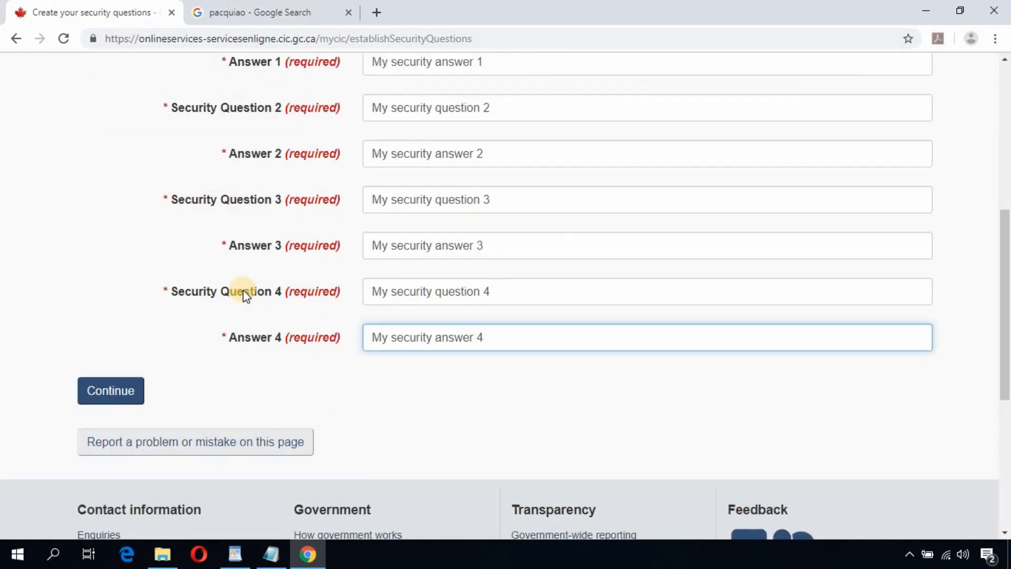
pyautogui.click(116, 391)
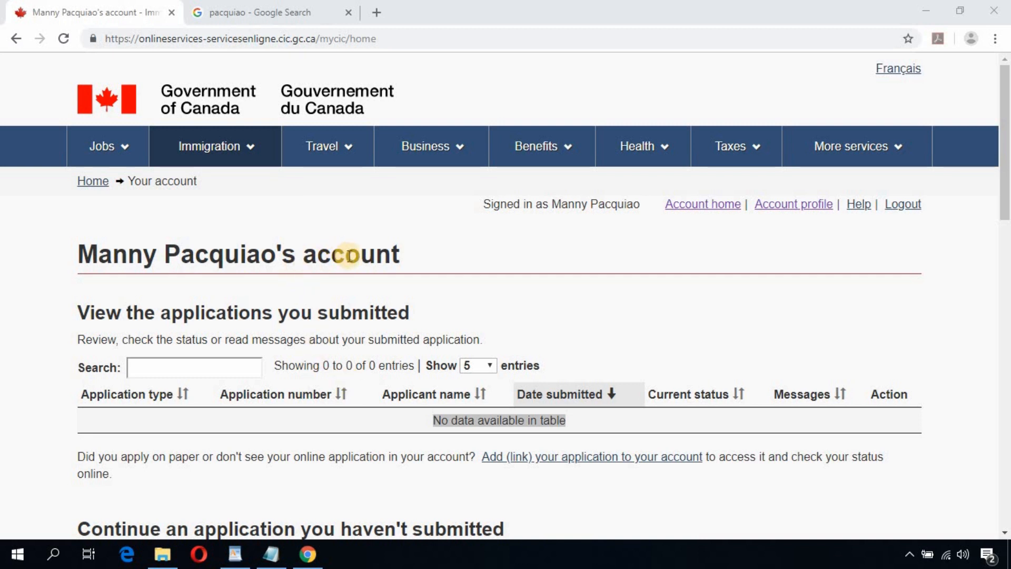
pyautogui.doubleClick(349, 255)
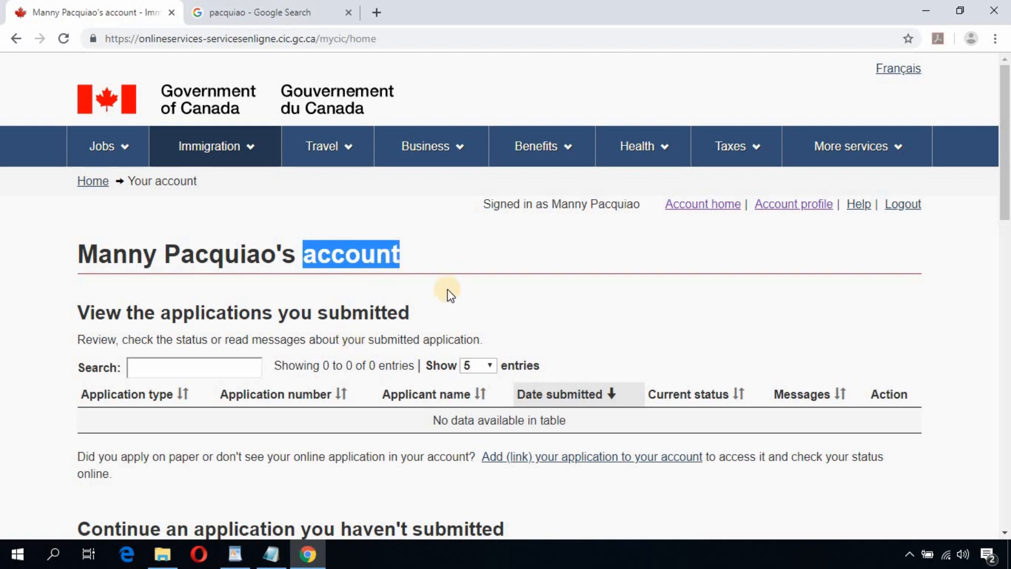
pyautogui.doubleClick(348, 313)
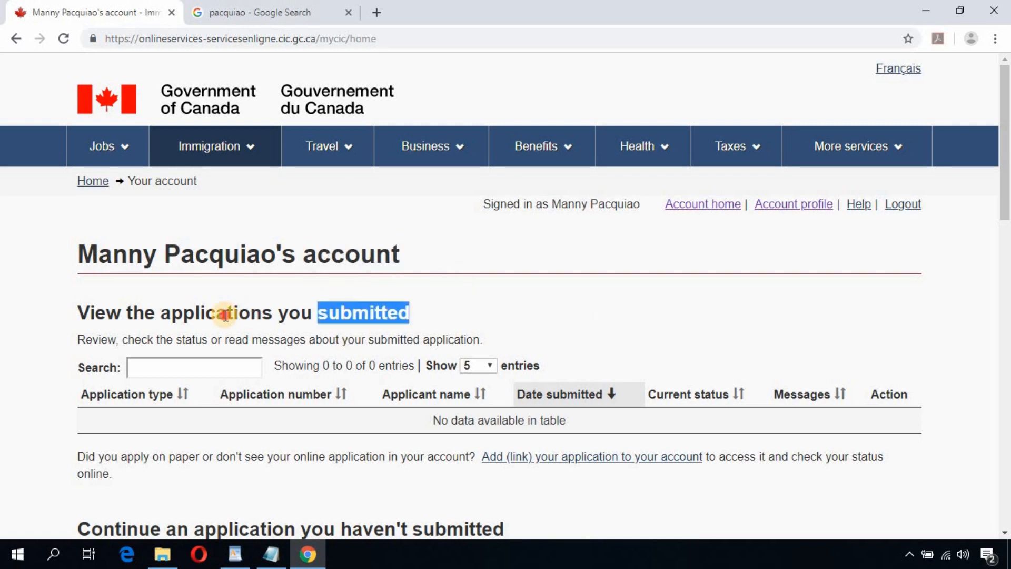
pyautogui.doubleClick(226, 313)
pyautogui.doubleClick(367, 316)
pyautogui.tripleClick(367, 316)
pyautogui.scroll(-4, 390, 316)
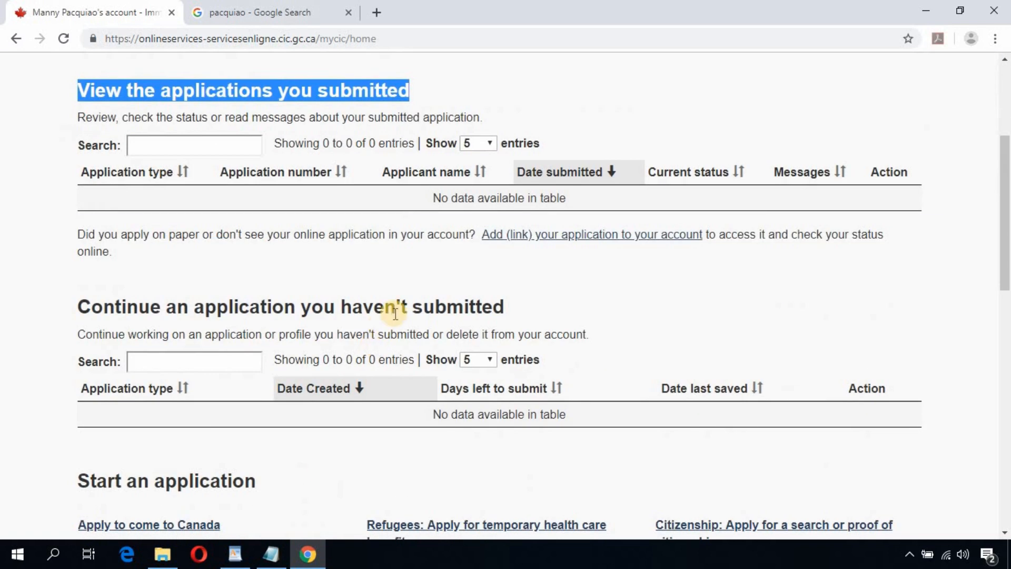
pyautogui.tripleClick(398, 307)
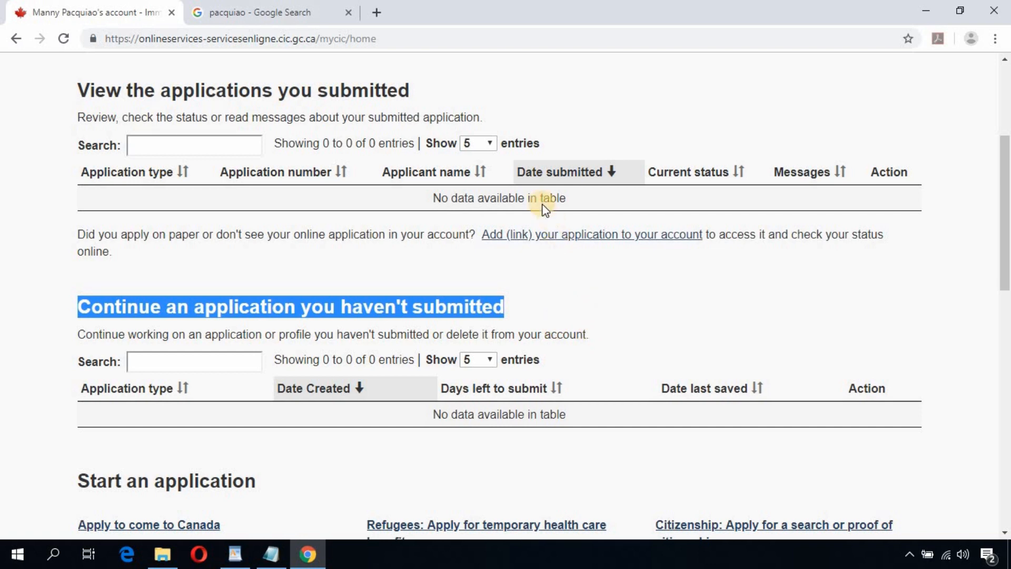
pyautogui.click(519, 202)
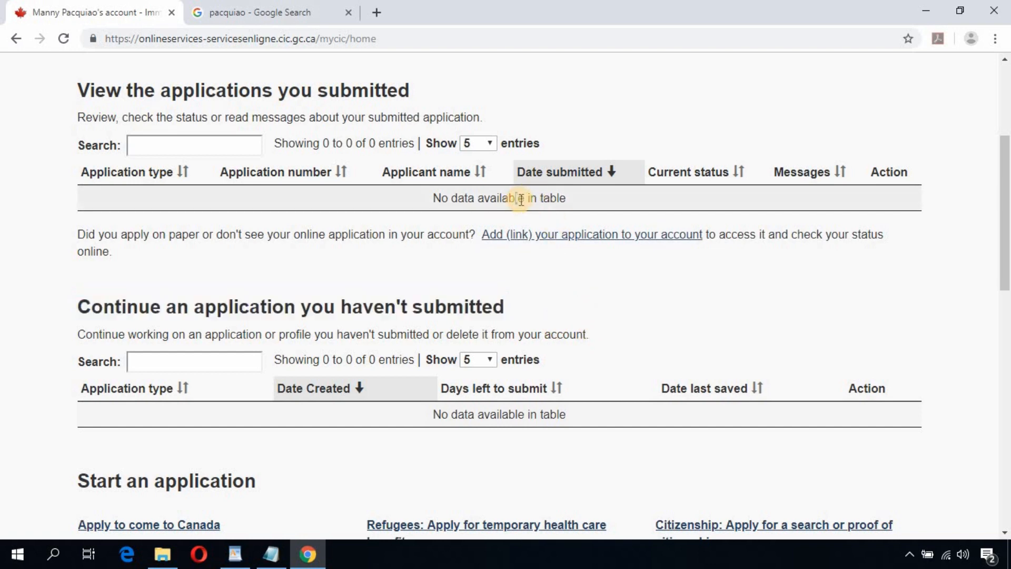
pyautogui.scroll(-3, 562, 314)
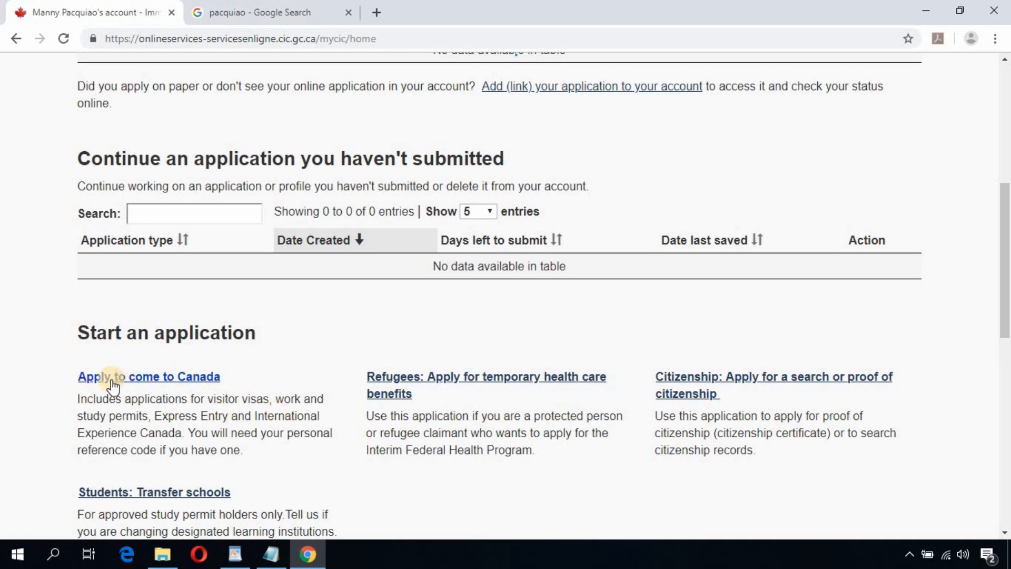
# Step: From Apply to come to Canada, skip the personal reference code and choose Express Entry (EE)
pyautogui.click(166, 384)
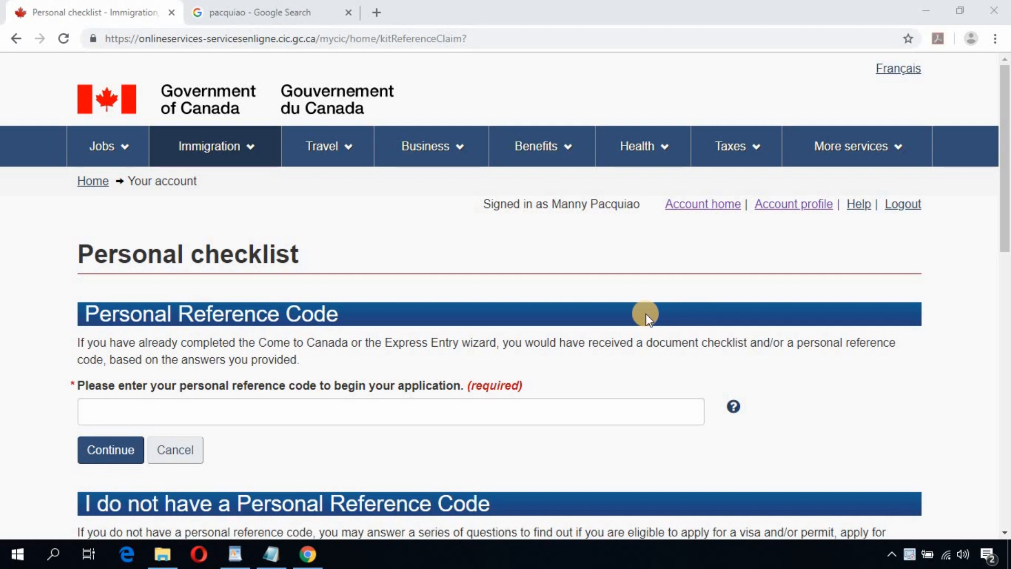
pyautogui.tripleClick(245, 313)
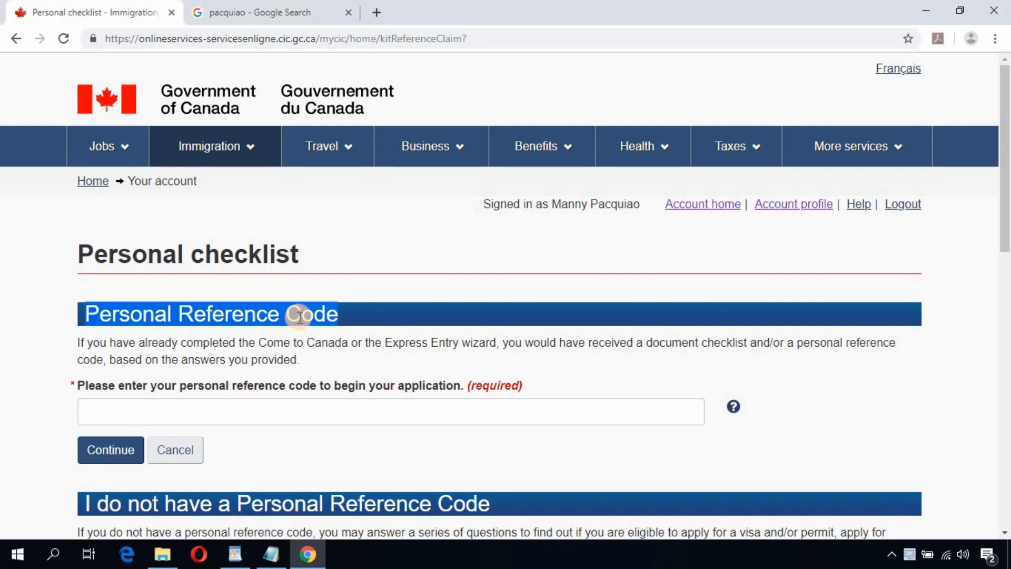
pyautogui.scroll(-4, 340, 319)
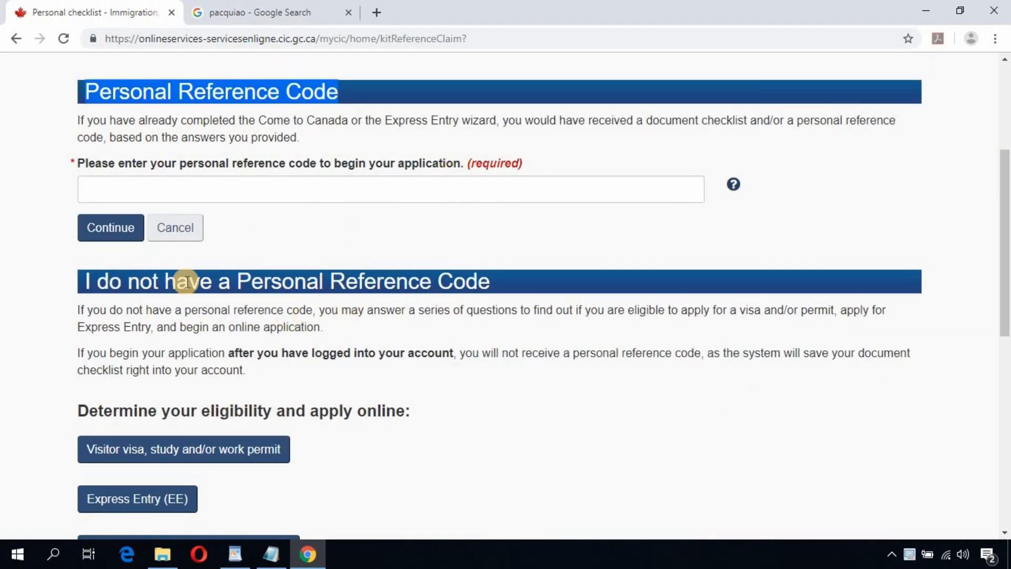
pyautogui.tripleClick(435, 278)
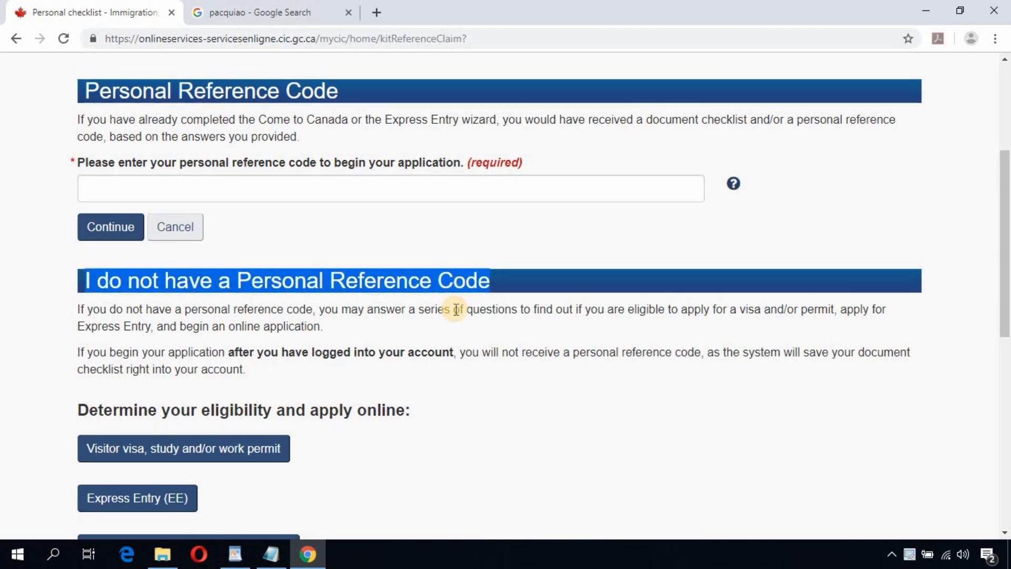
pyautogui.scroll(-4, 456, 310)
pyautogui.scroll(3, 395, 273)
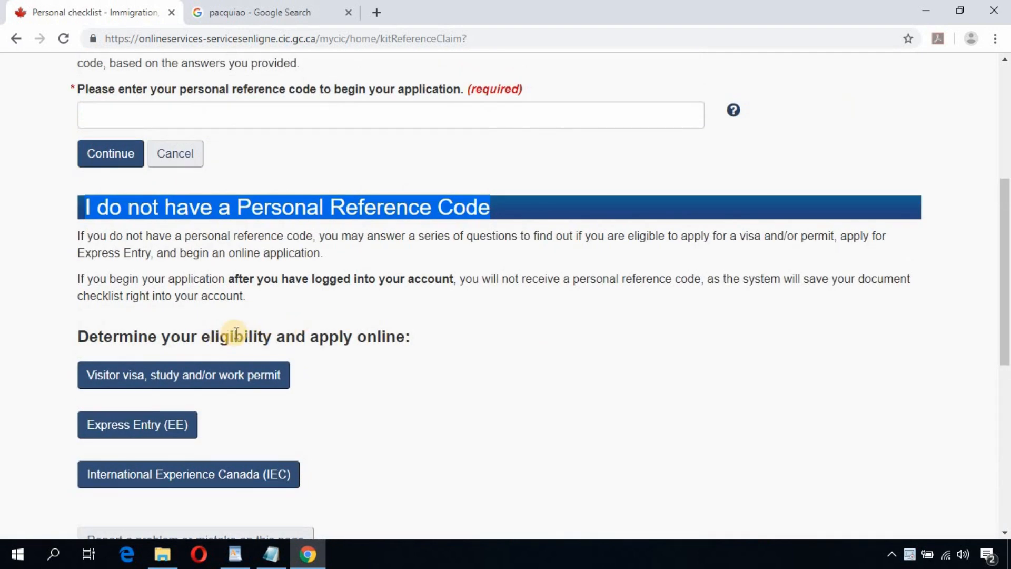
pyautogui.moveTo(271, 336); pyautogui.dragTo(277, 337)
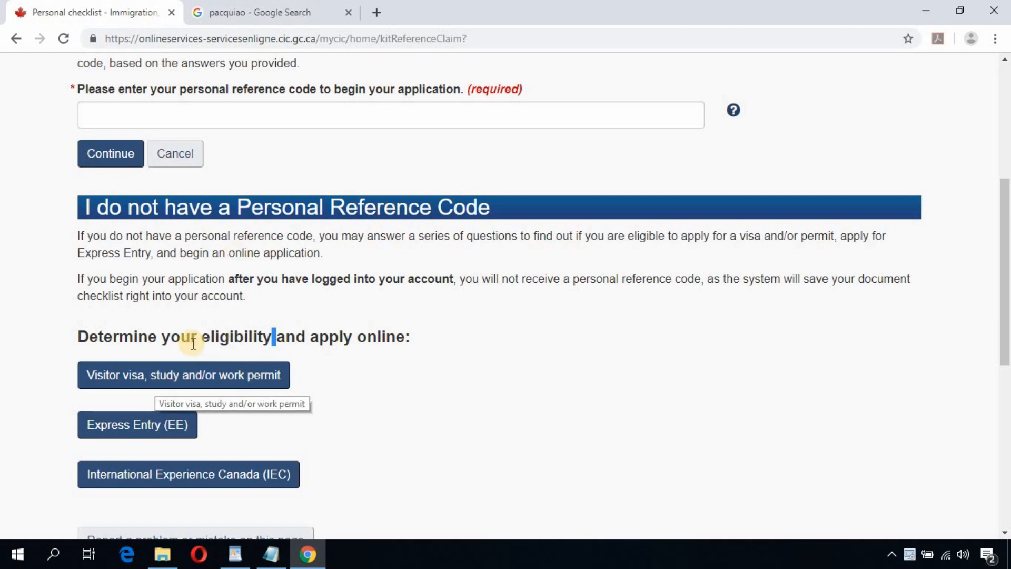
pyautogui.scroll(-3, 380, 375)
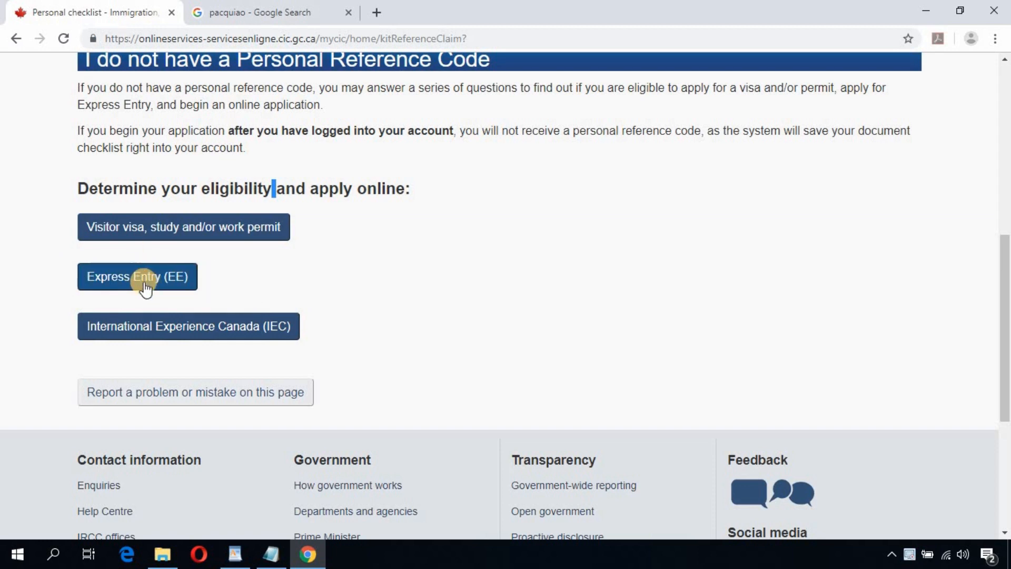
pyautogui.click(146, 289)
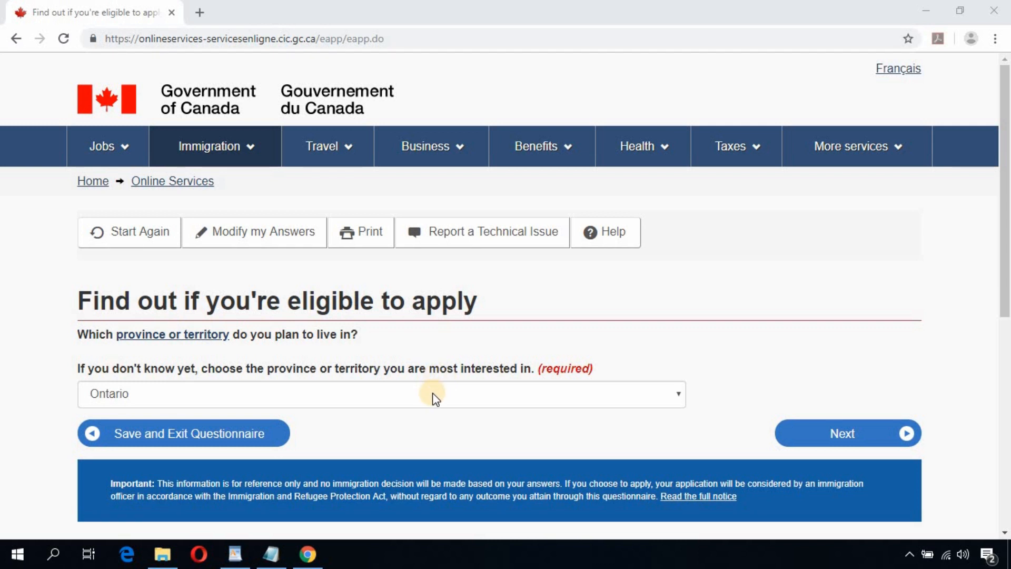
# Step: Select Ontario as the planned province and go on to the language test question
pyautogui.click(383, 395)
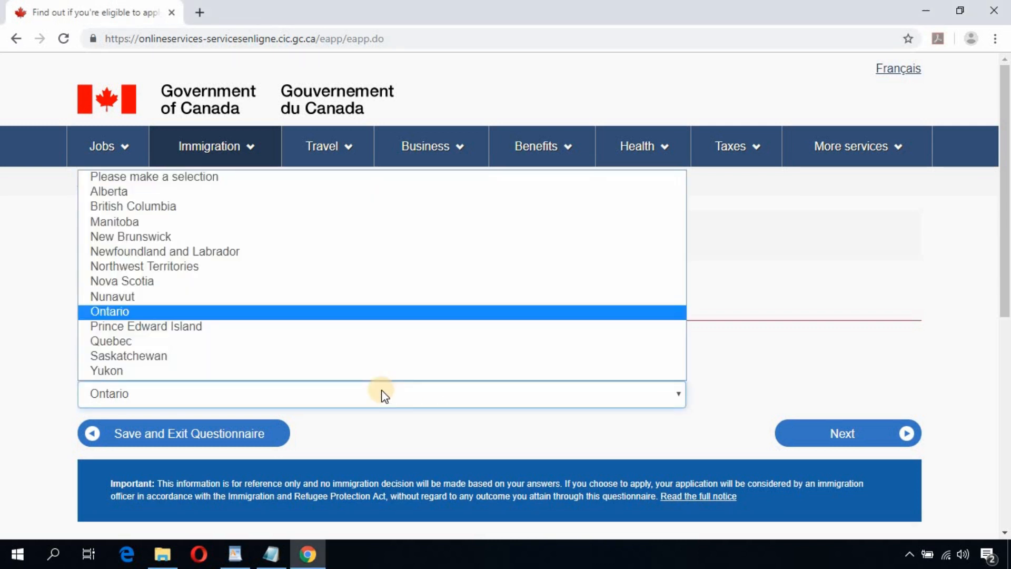
pyautogui.click(295, 311)
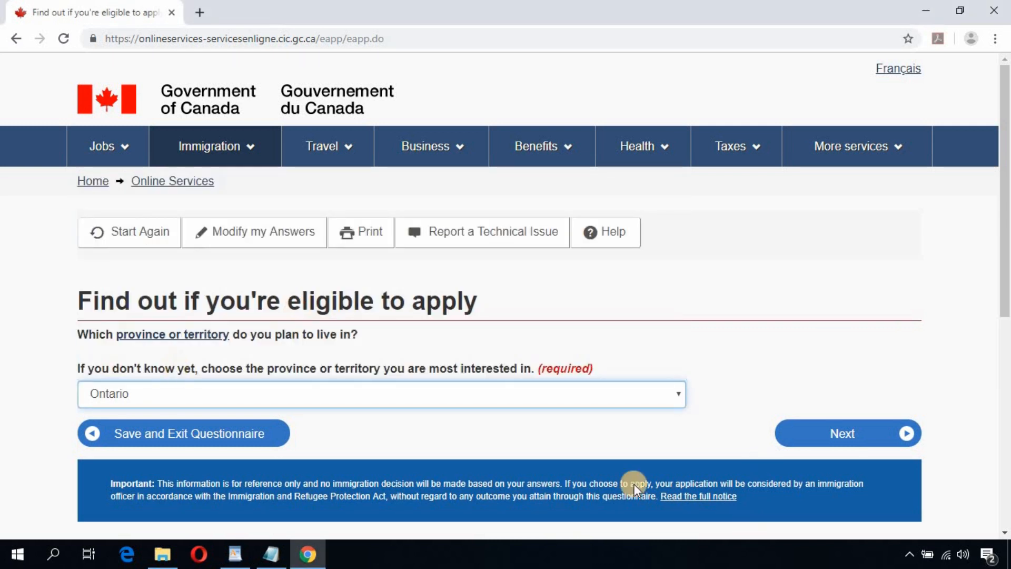
pyautogui.click(840, 440)
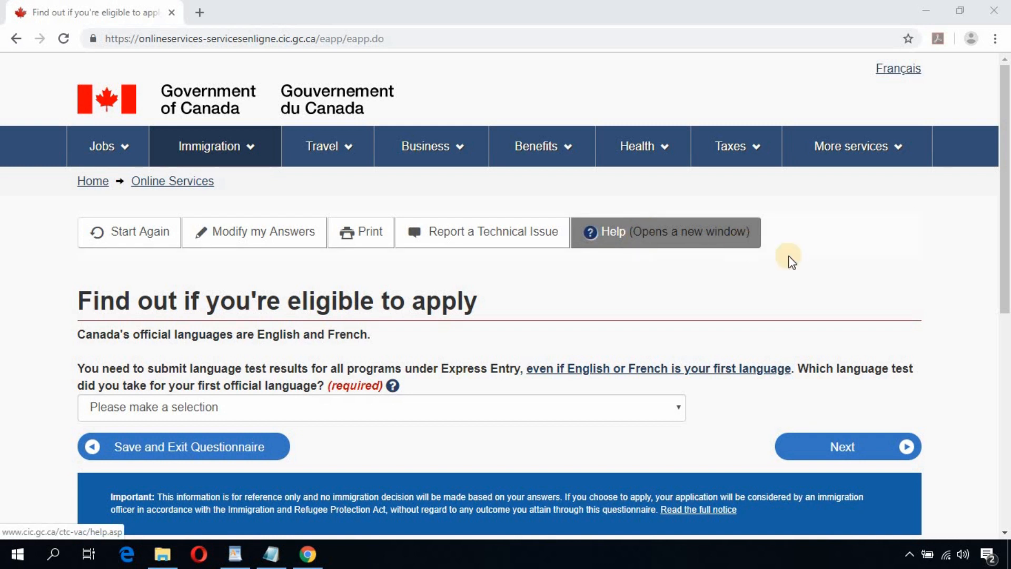
# Step: Choose IELTS as the first official language test
pyautogui.click(368, 412)
pyautogui.click(235, 459)
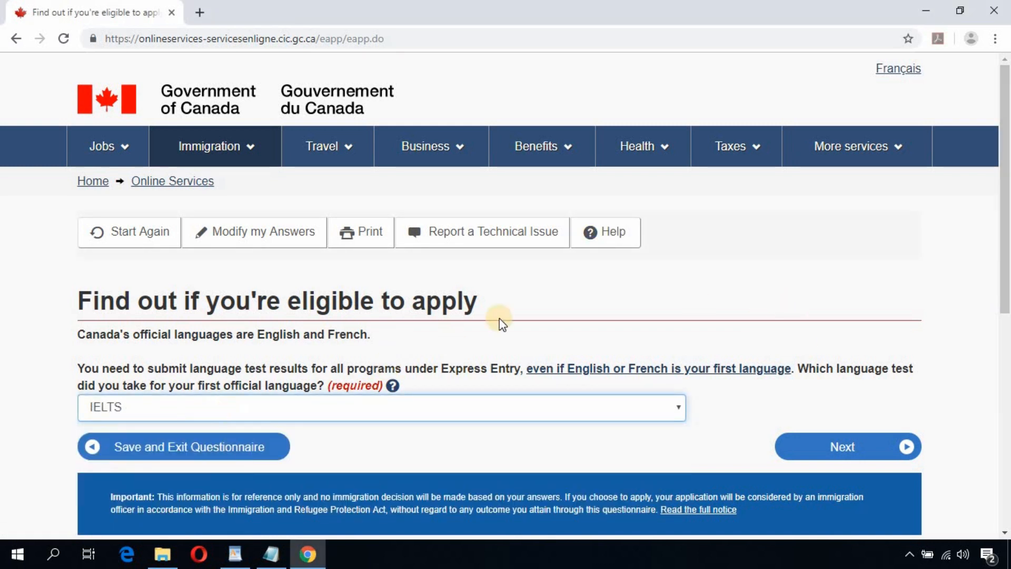
pyautogui.click(856, 449)
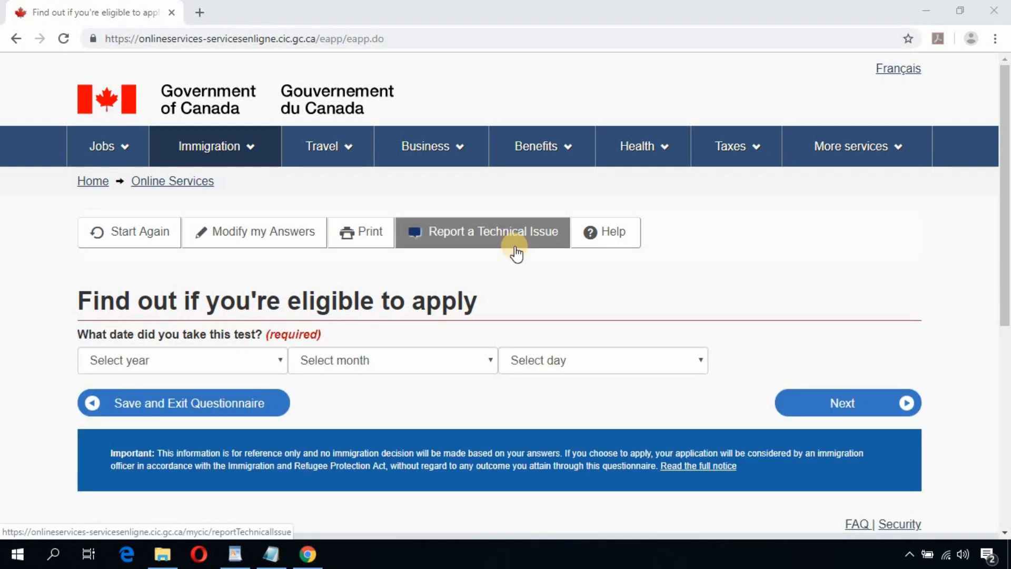
# Step: Set the test date to 10 July 2019 and continue to the scores
pyautogui.click(264, 363)
pyautogui.click(195, 69)
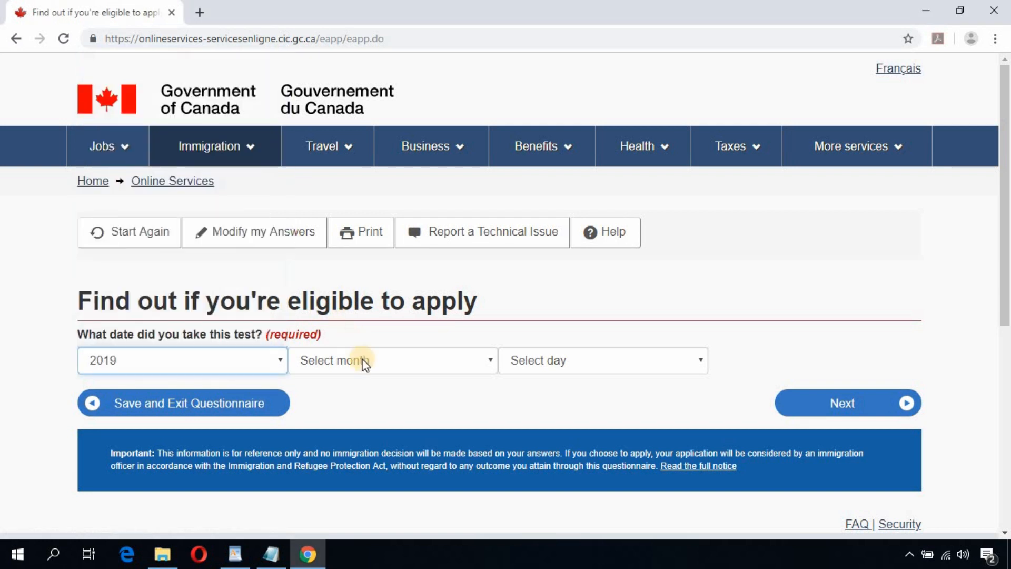
pyautogui.click(471, 362)
pyautogui.click(343, 261)
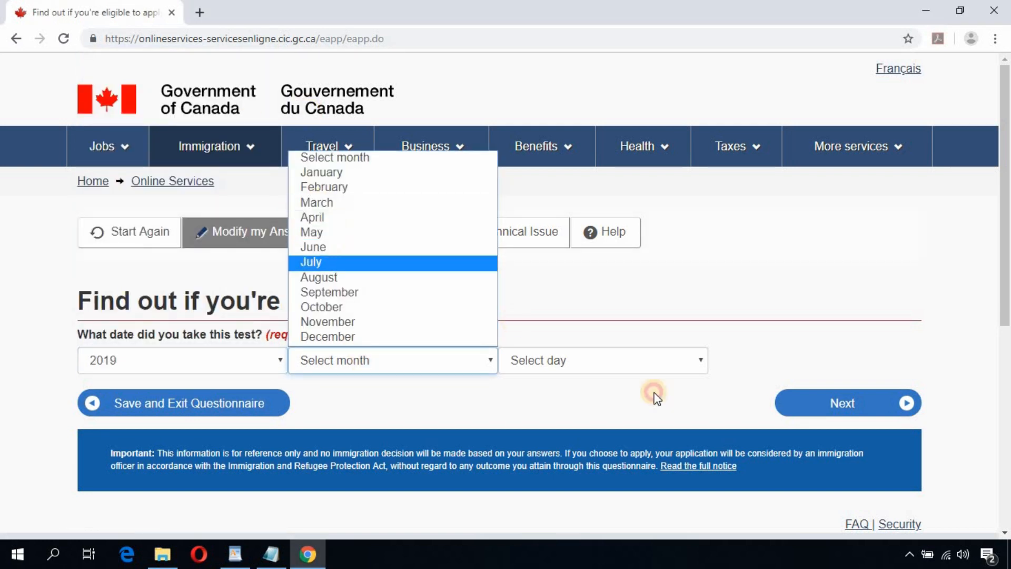
pyautogui.click(633, 366)
pyautogui.click(545, 204)
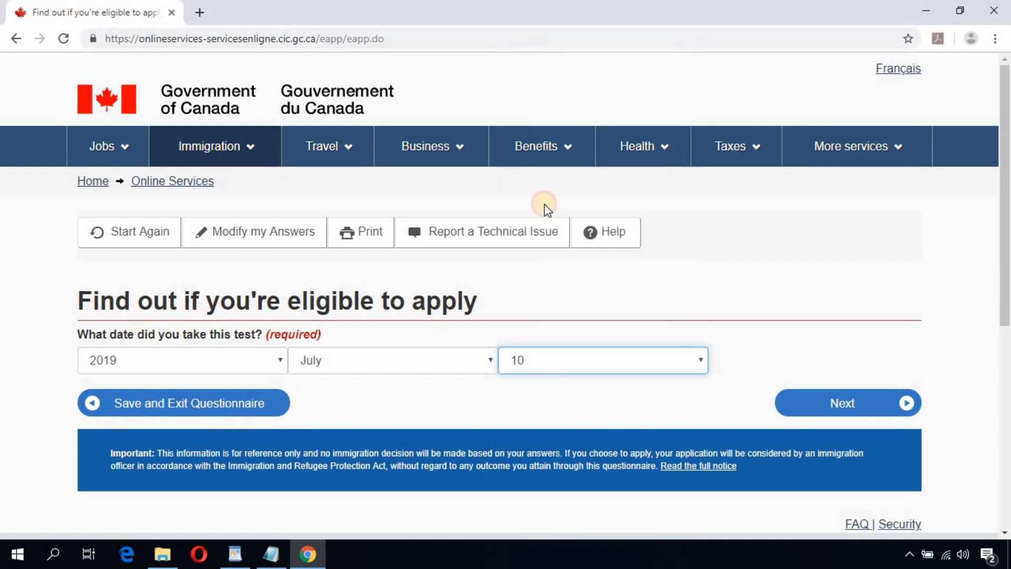
pyautogui.click(857, 403)
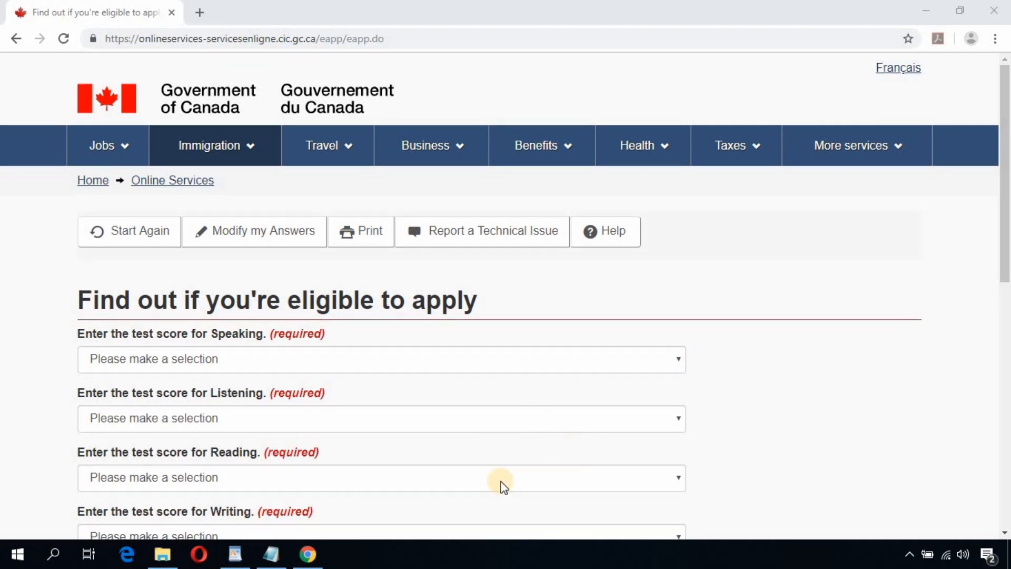
# Step: Set Speaking, Listening, Reading and Writing each to 7 and submit the IELTS scores
pyautogui.scroll(-1, 501, 483)
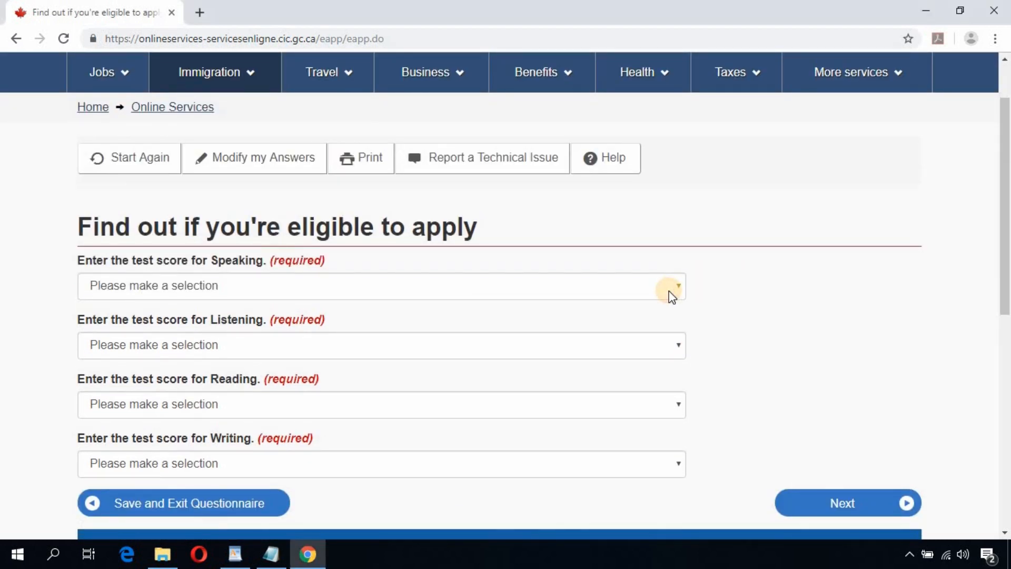
pyautogui.click(671, 295)
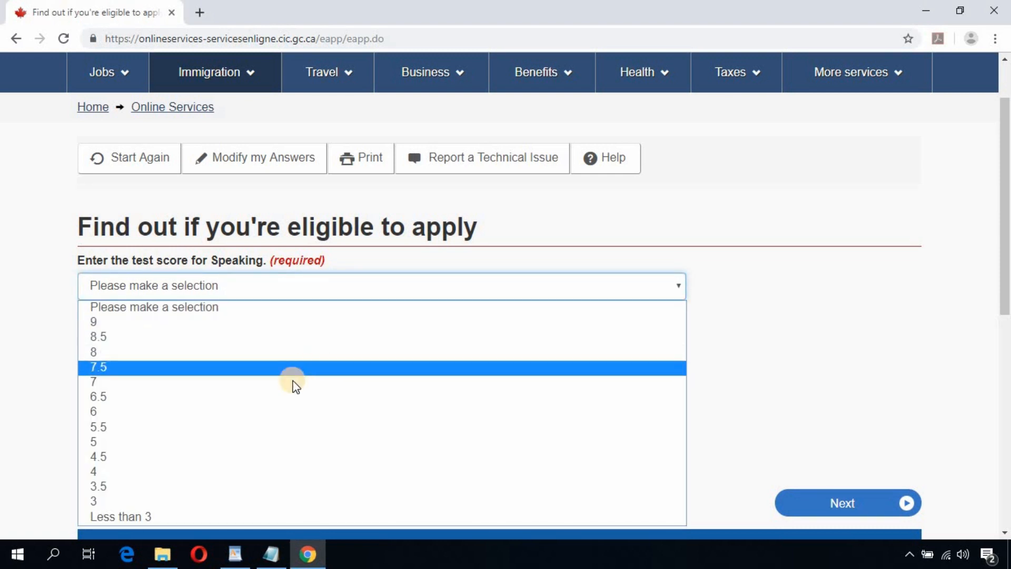
pyautogui.click(295, 382)
pyautogui.click(348, 354)
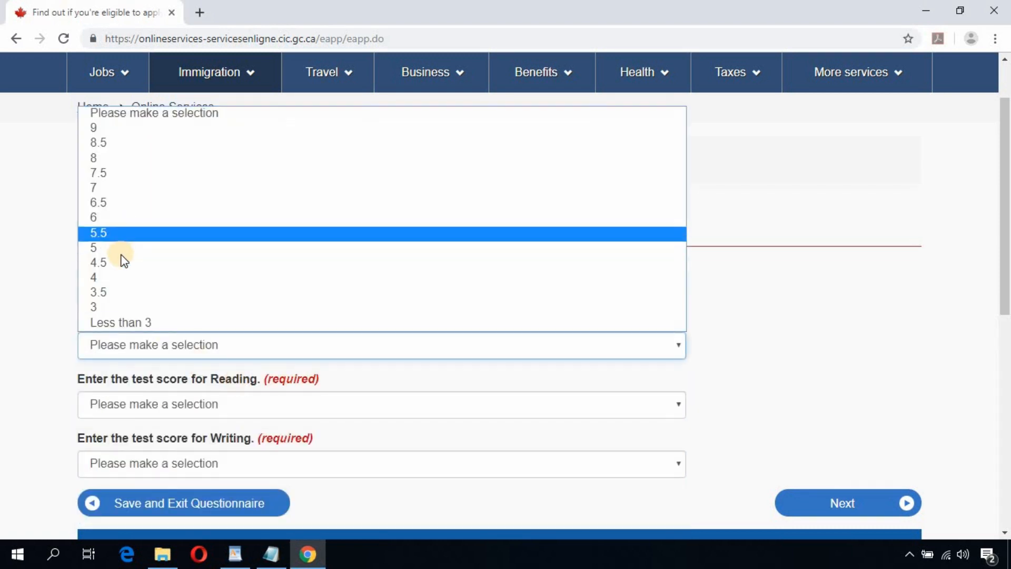
pyautogui.click(124, 187)
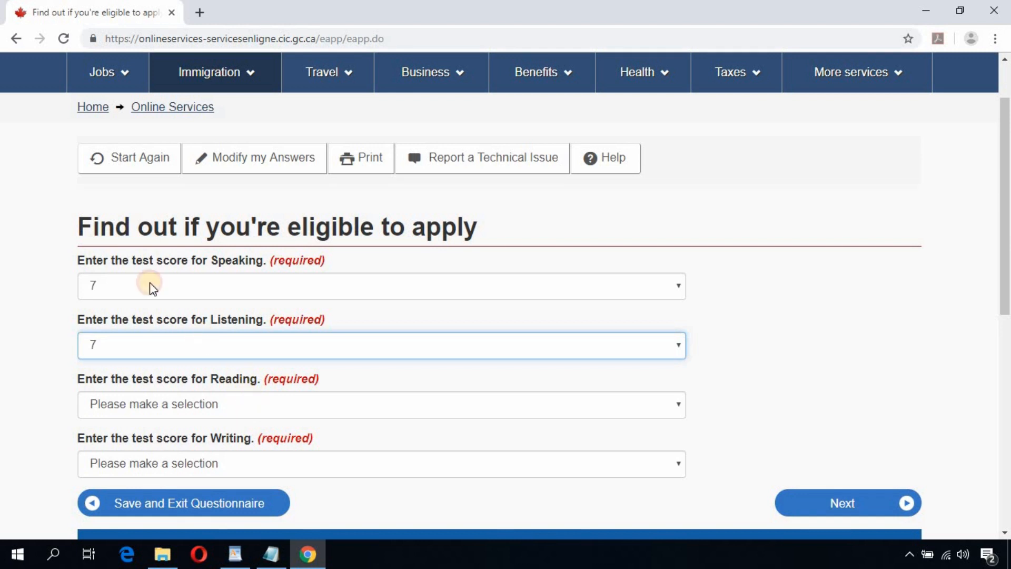
pyautogui.click(131, 404)
pyautogui.click(134, 247)
pyautogui.scroll(-1, 307, 375)
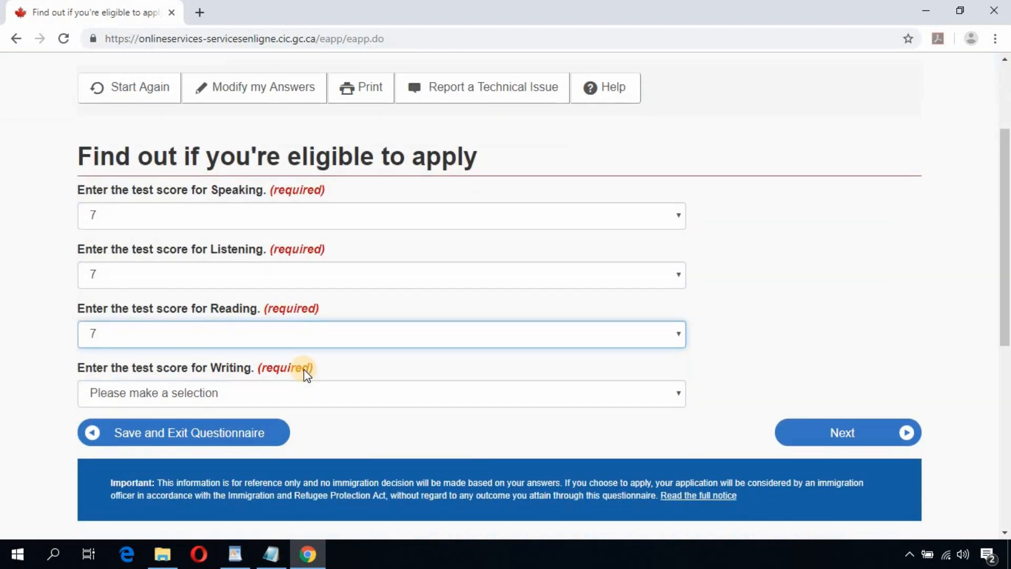
pyautogui.click(300, 390)
pyautogui.click(128, 231)
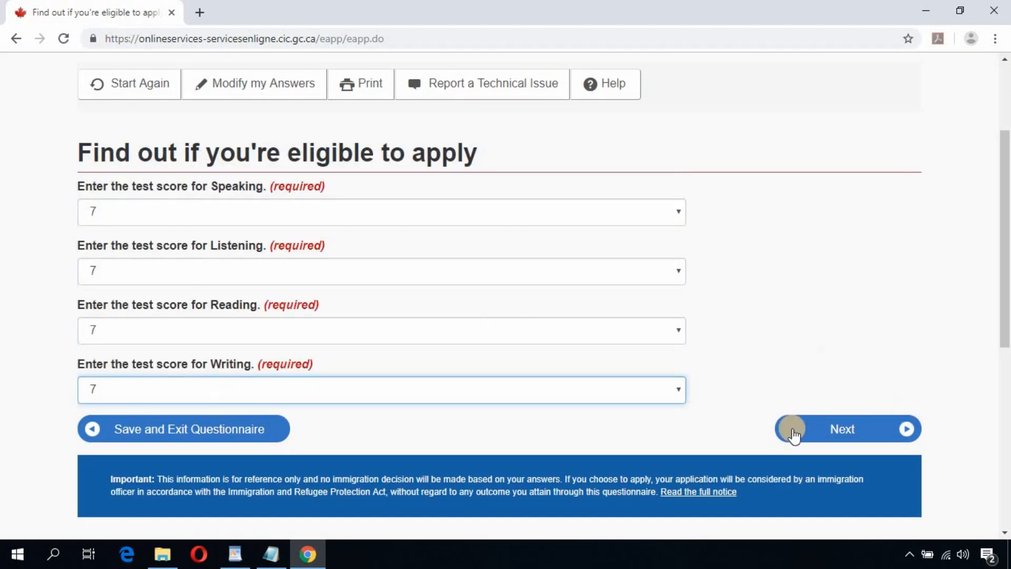
pyautogui.click(838, 431)
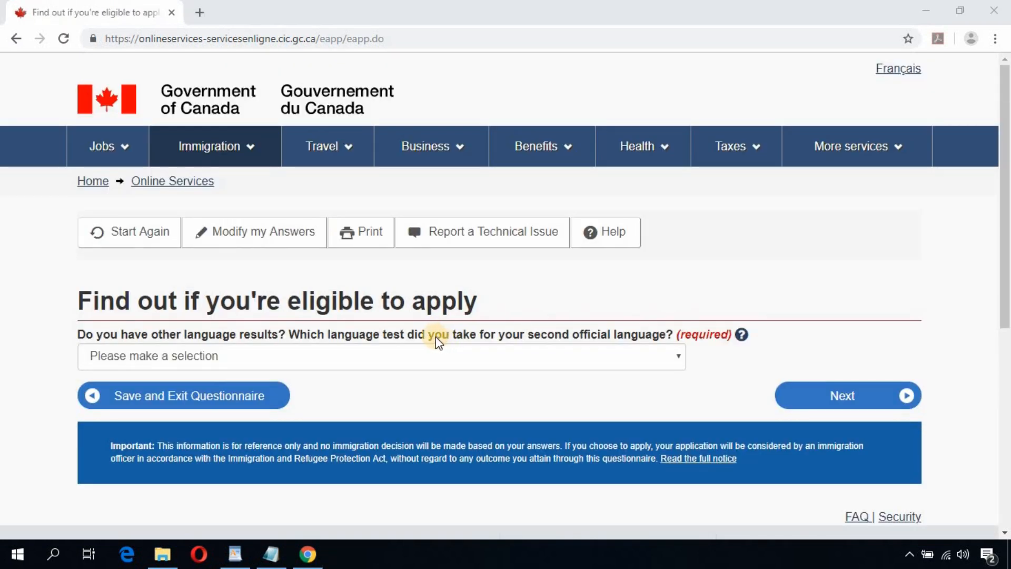
# Step: Answer None for a second official language test and move to the next question
pyautogui.tripleClick(199, 338)
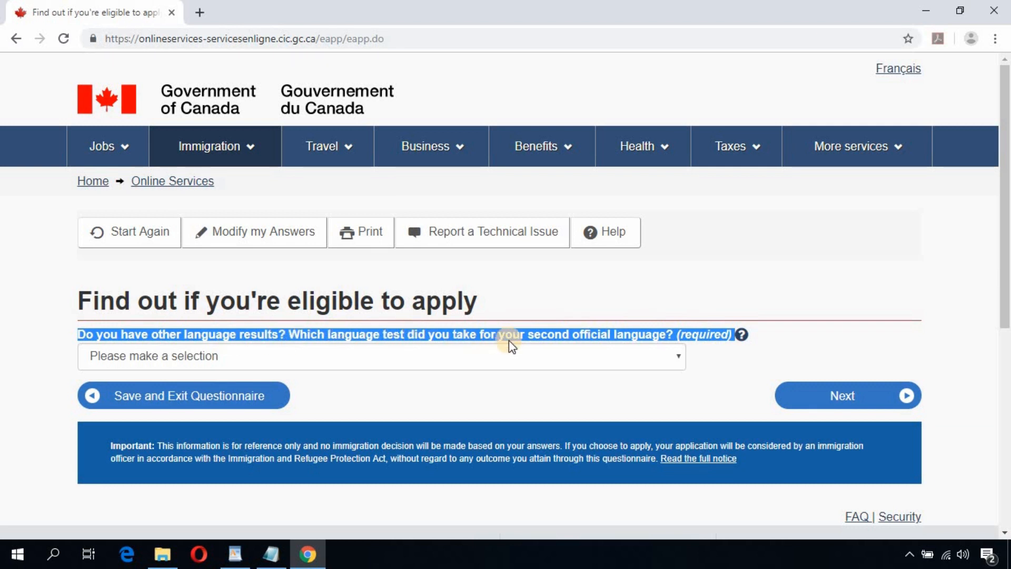
pyautogui.click(419, 360)
pyautogui.click(122, 393)
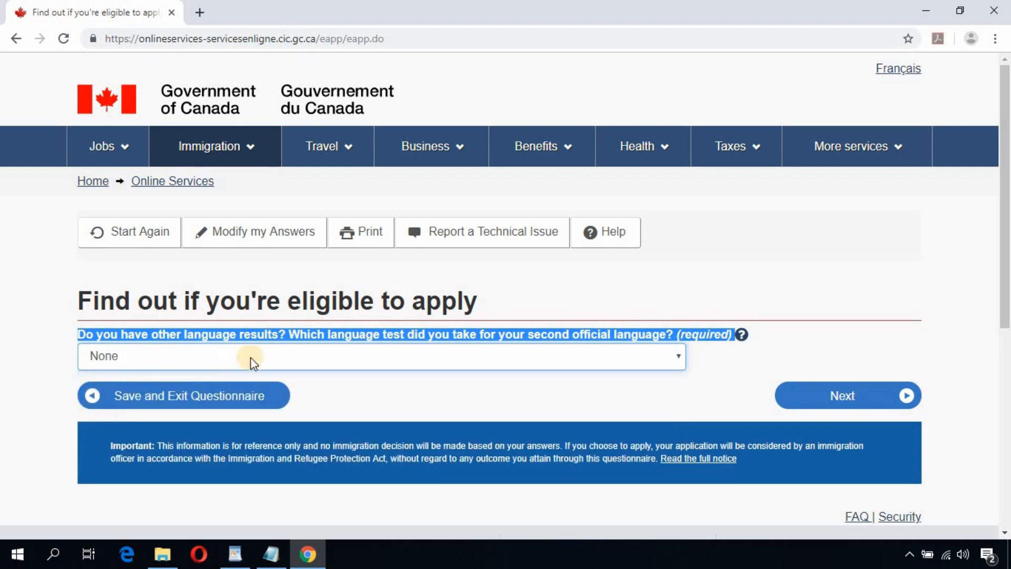
pyautogui.click(843, 400)
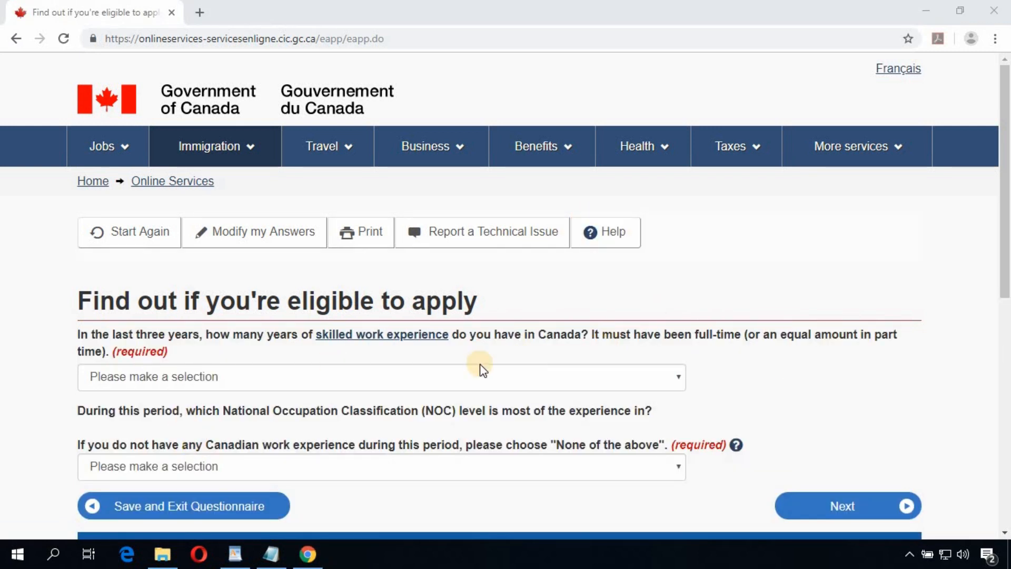
# Step: Answer None for years of Canadian skilled work experience and None of the above for NOC level
pyautogui.doubleClick(547, 334)
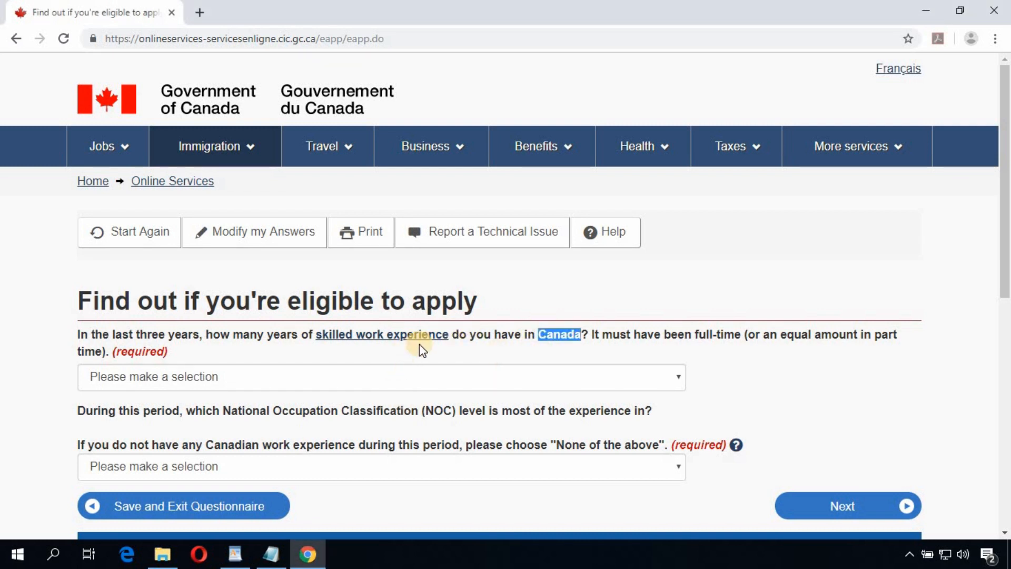
pyautogui.click(375, 384)
pyautogui.click(244, 411)
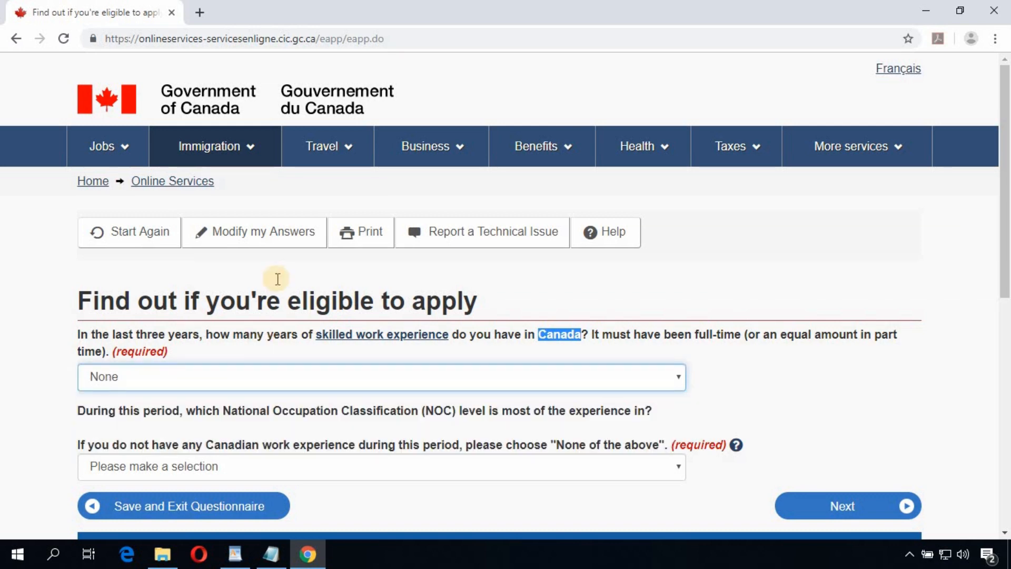
pyautogui.scroll(-3, 241, 351)
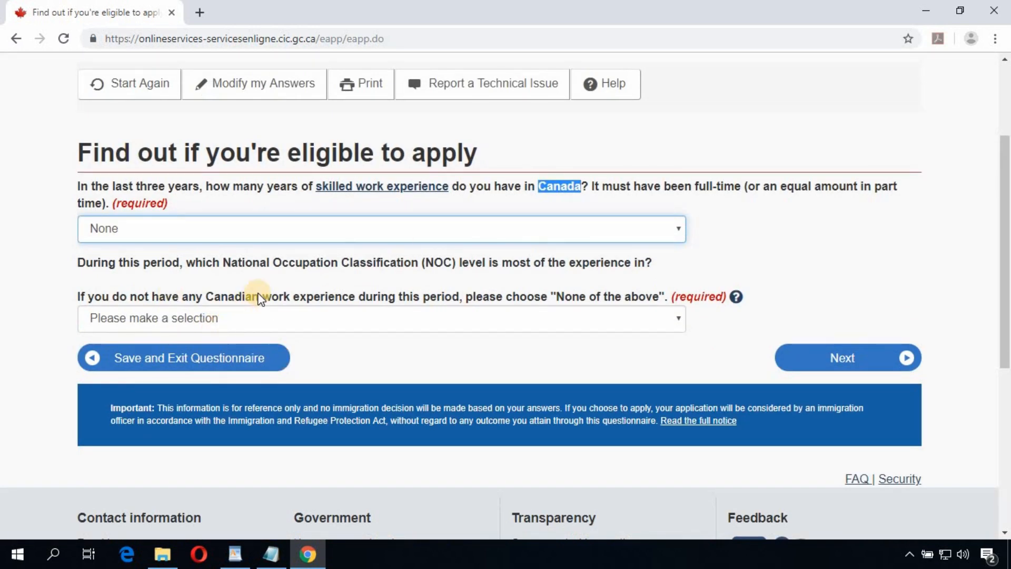
pyautogui.click(295, 295)
pyautogui.click(253, 323)
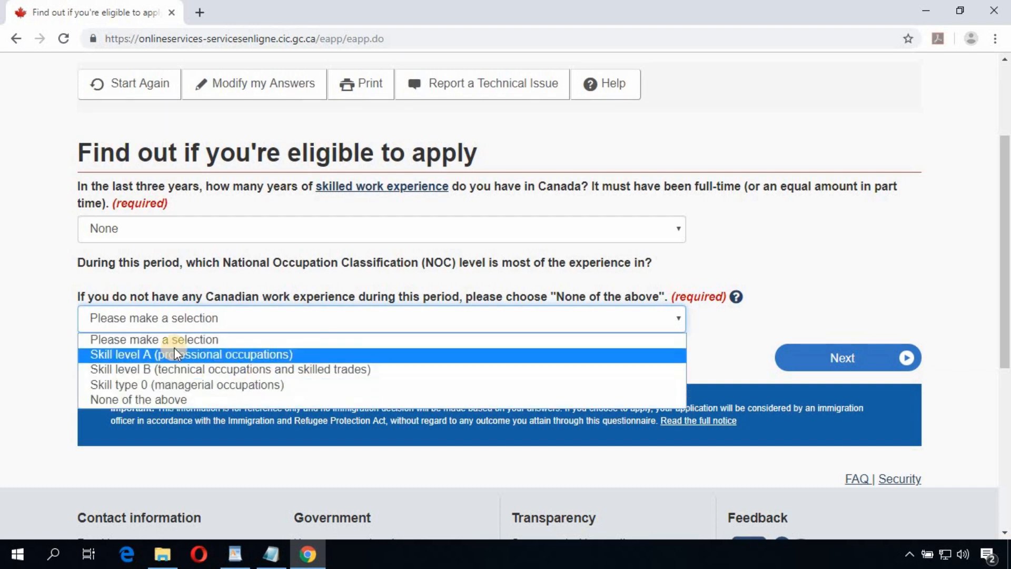
pyautogui.click(190, 397)
pyautogui.scroll(2, 673, 360)
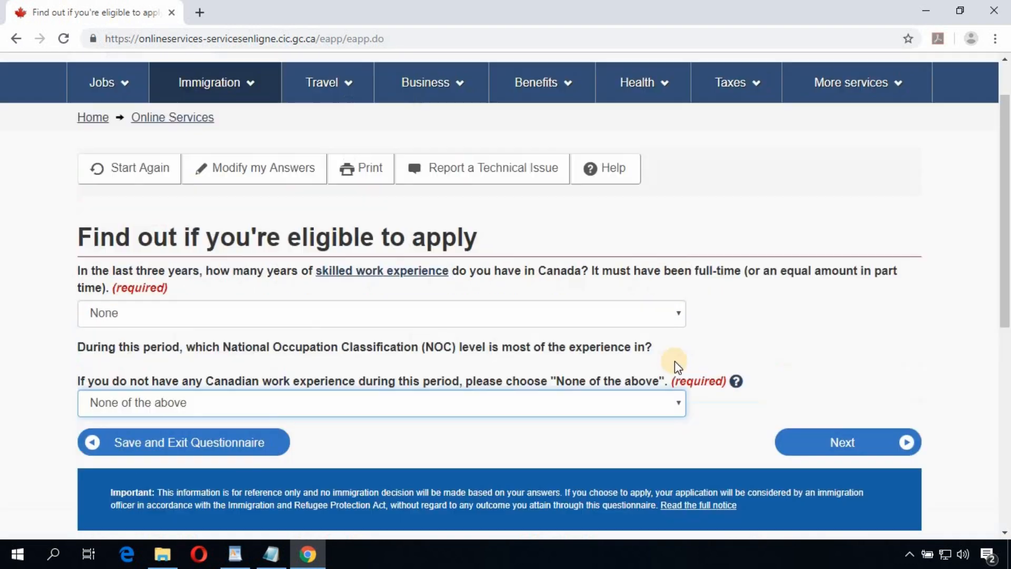
pyautogui.scroll(-3, 764, 326)
# Step: Report Four to Five years of skilled work experience in the last 10 years
pyautogui.click(855, 280)
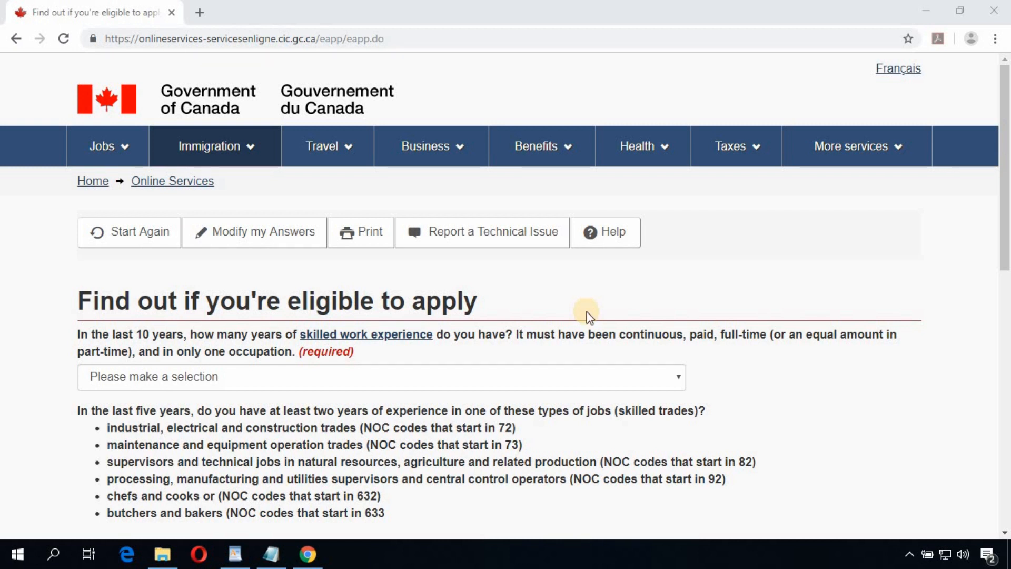
pyautogui.tripleClick(141, 336)
pyautogui.click(525, 337)
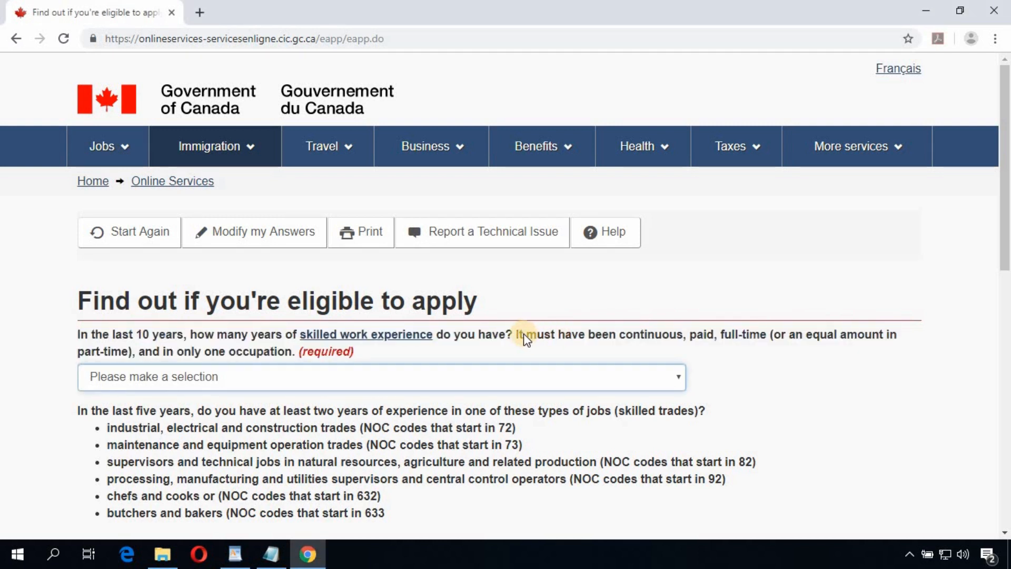
pyautogui.moveTo(519, 337); pyautogui.dragTo(687, 338)
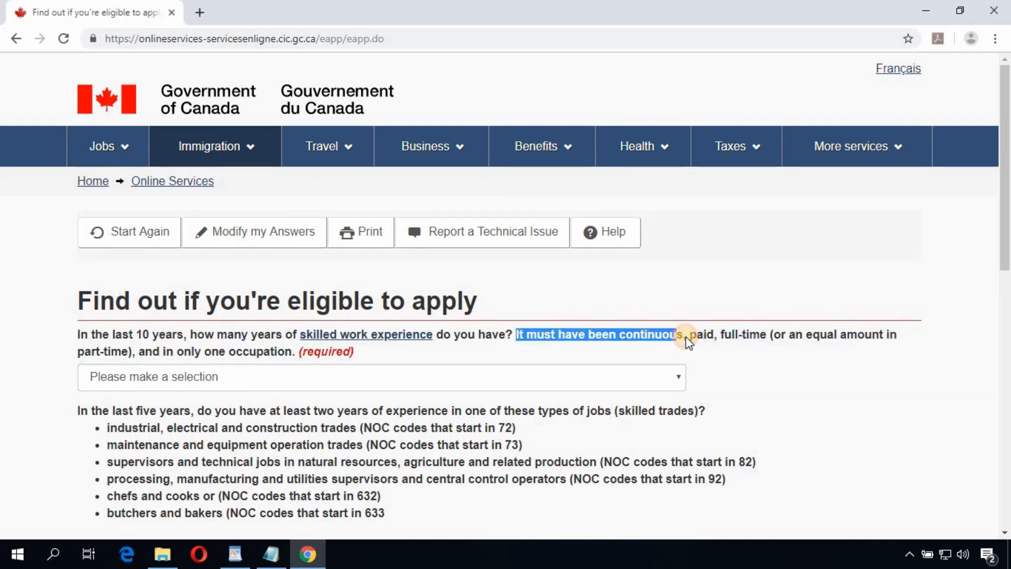
pyautogui.doubleClick(696, 332)
pyautogui.doubleClick(746, 335)
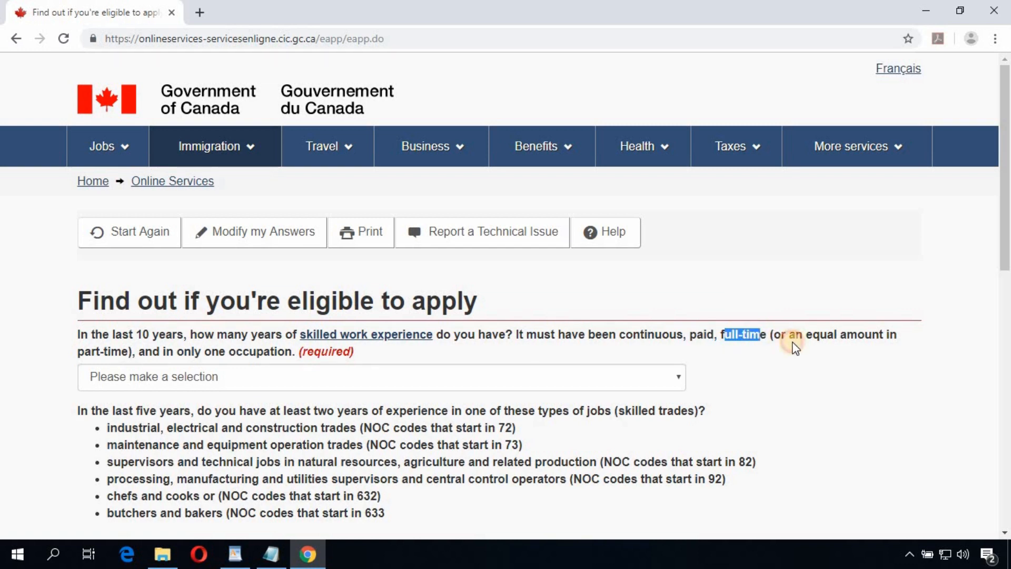
pyautogui.moveTo(872, 334); pyautogui.dragTo(795, 335)
pyautogui.click(167, 355)
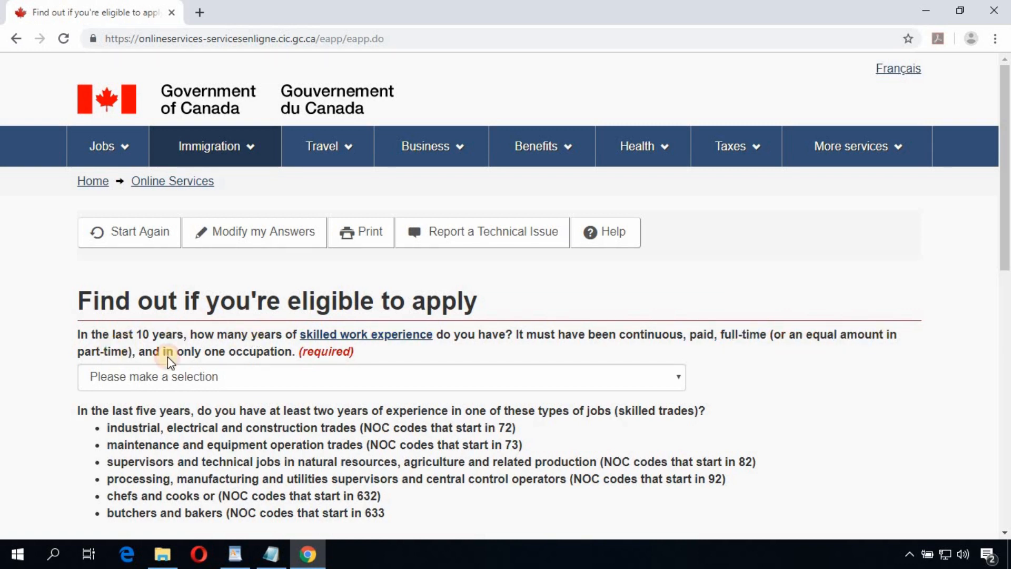
pyautogui.doubleClick(214, 352)
pyautogui.scroll(-1, 291, 361)
pyautogui.click(367, 310)
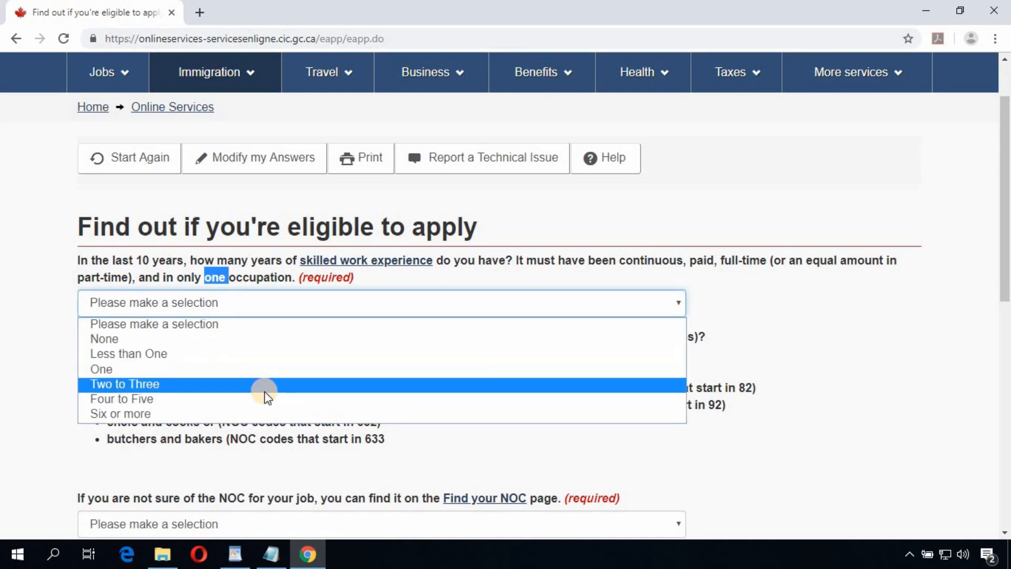
pyautogui.click(132, 400)
pyautogui.click(59, 375)
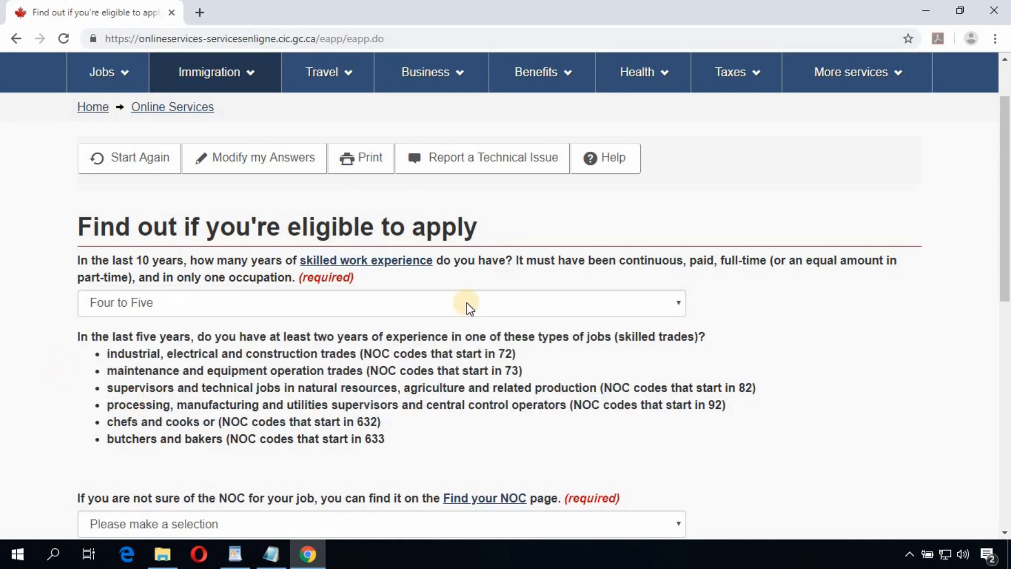
# Step: Answer None for skilled trades experience and submit the answers
pyautogui.scroll(-1, 344, 342)
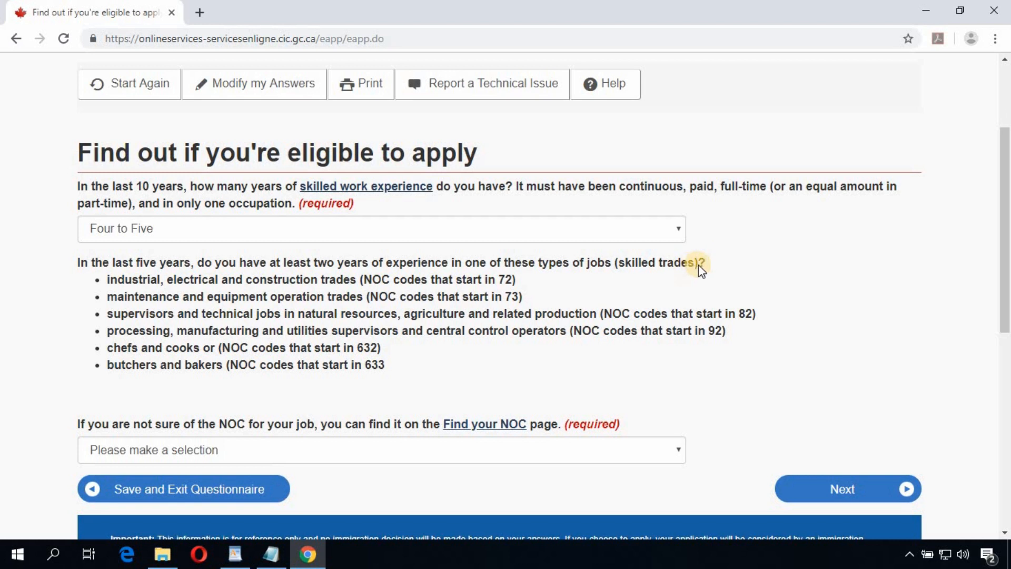
pyautogui.moveTo(699, 264); pyautogui.dragTo(618, 263)
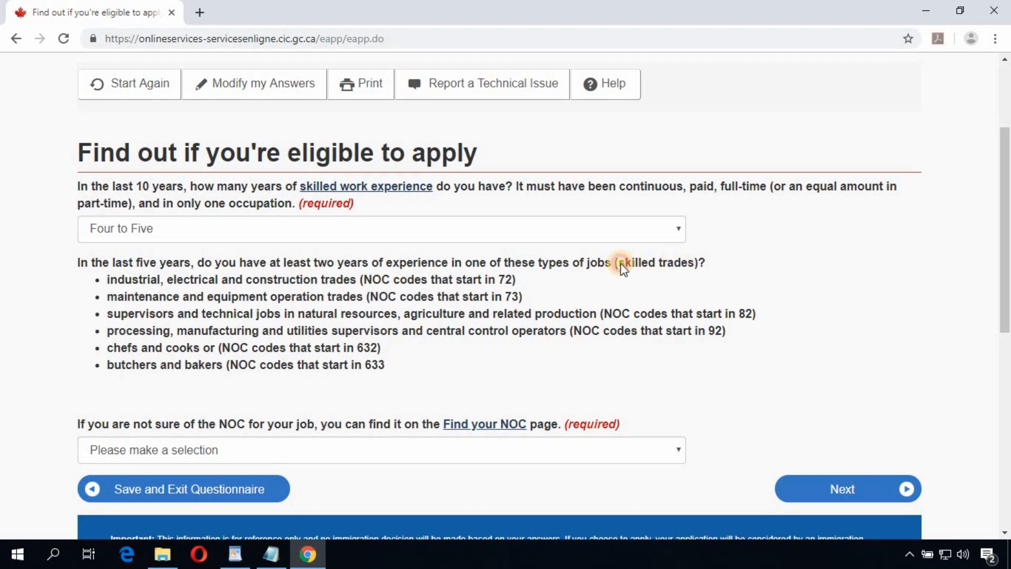
pyautogui.moveTo(402, 352); pyautogui.dragTo(136, 284)
pyautogui.click(129, 284)
pyautogui.doubleClick(132, 285)
pyautogui.doubleClick(138, 298)
pyautogui.click(143, 316)
pyautogui.doubleClick(132, 332)
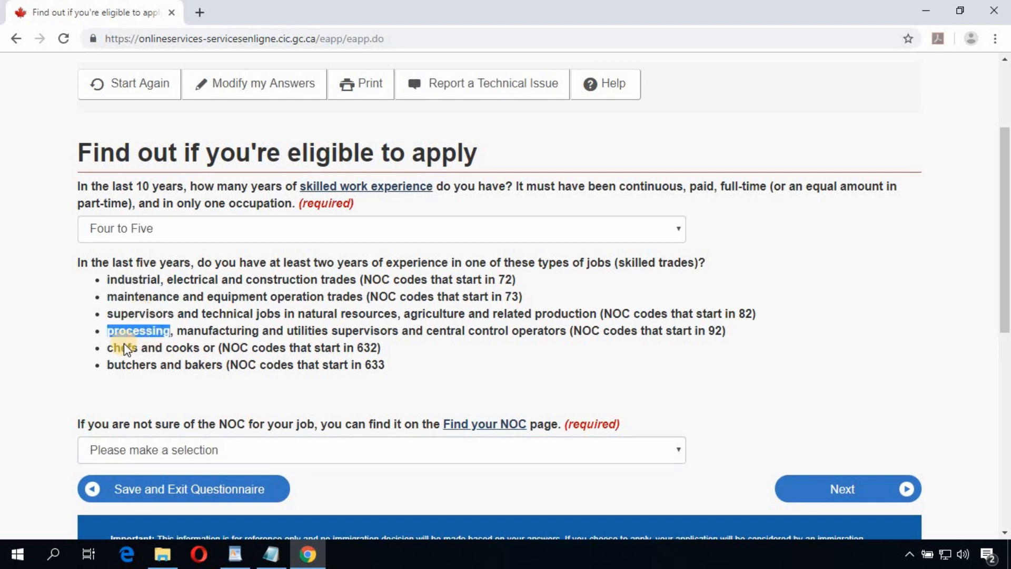
pyautogui.click(124, 349)
pyautogui.doubleClick(192, 365)
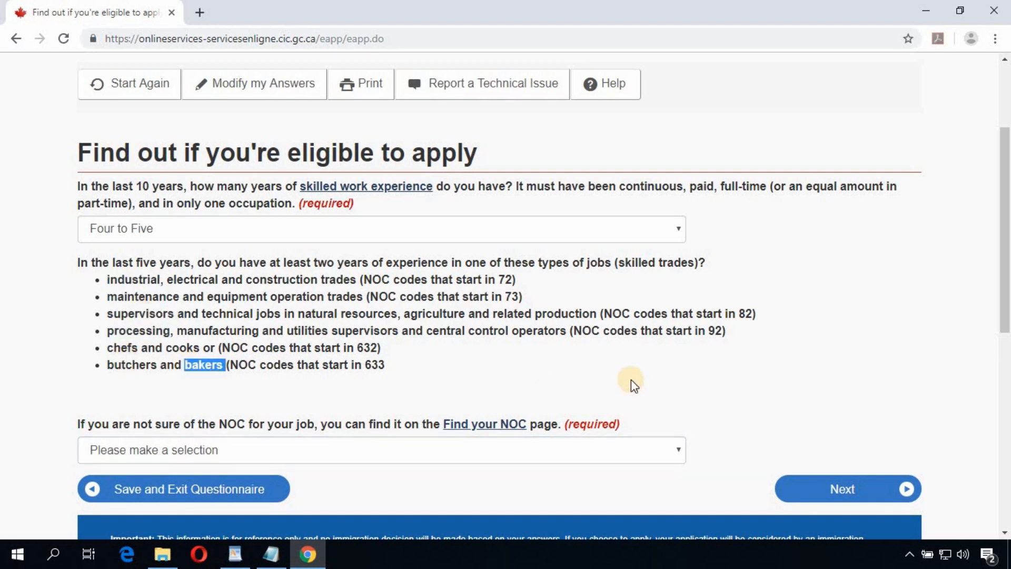
pyautogui.scroll(-1, 526, 382)
pyautogui.click(482, 382)
pyautogui.click(378, 413)
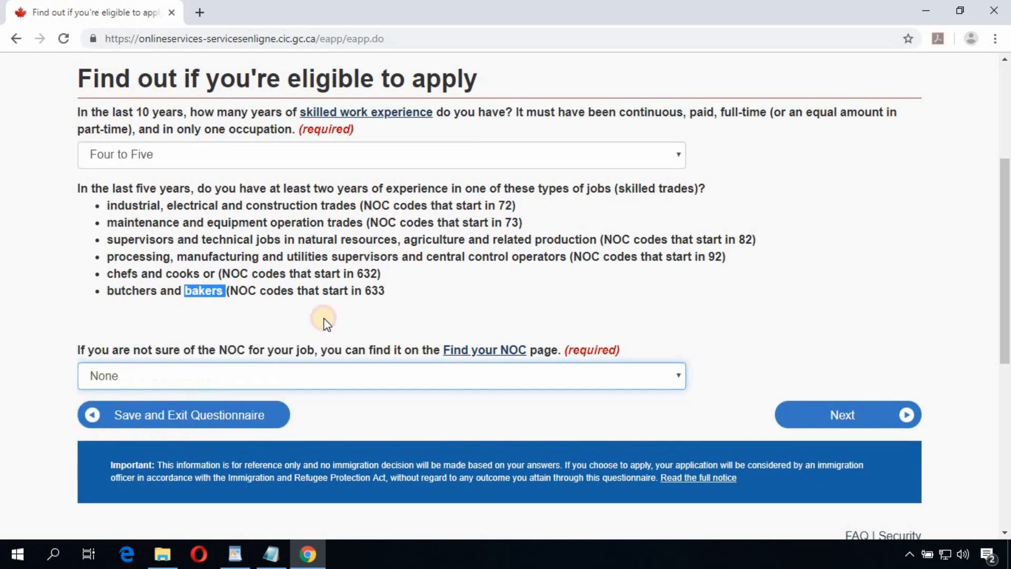
pyautogui.click(837, 416)
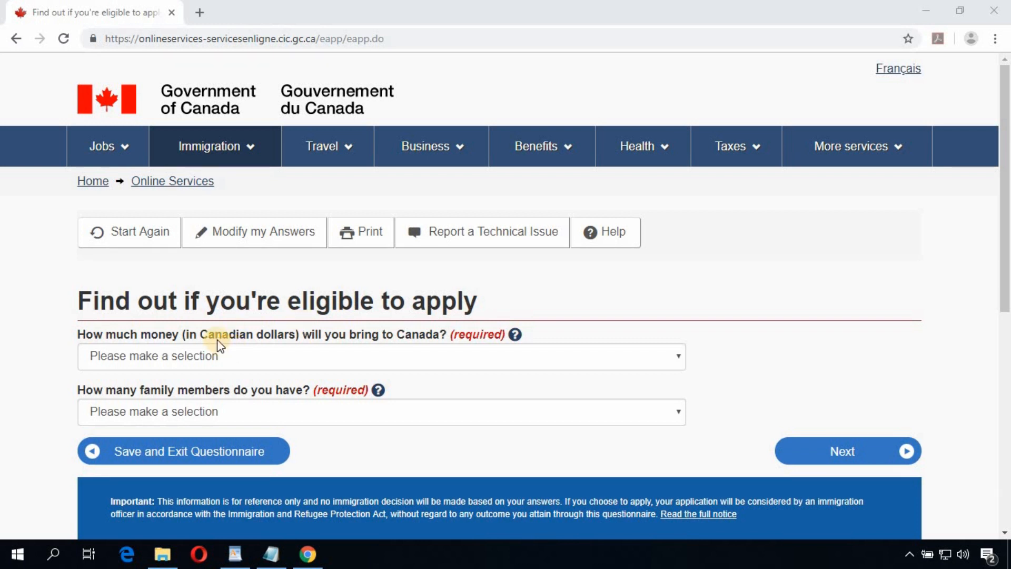
# Step: Declare settlement funds of 12,669 - 15,771 dollars and 1 family member, then continue
pyautogui.click(417, 357)
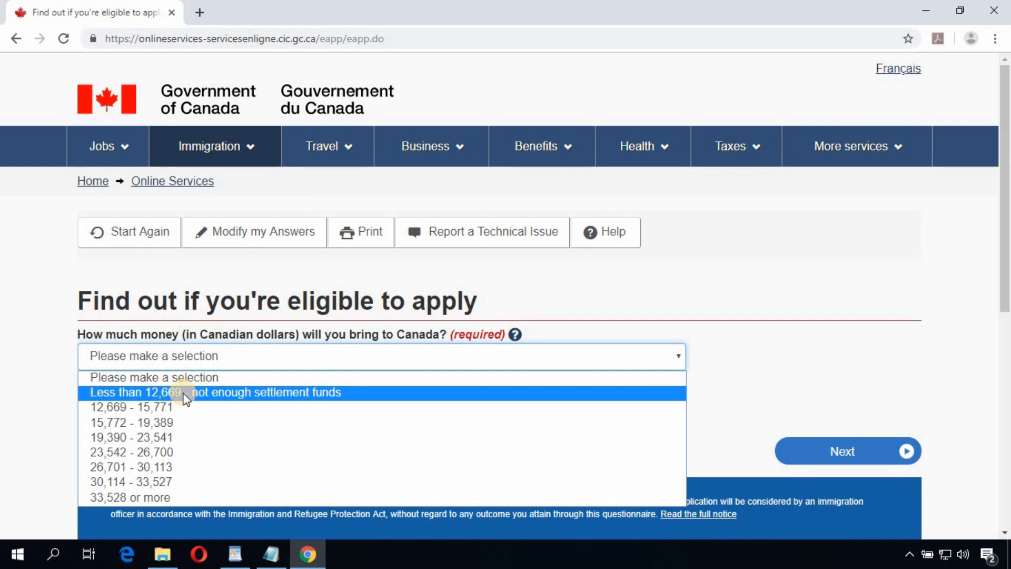
pyautogui.click(148, 408)
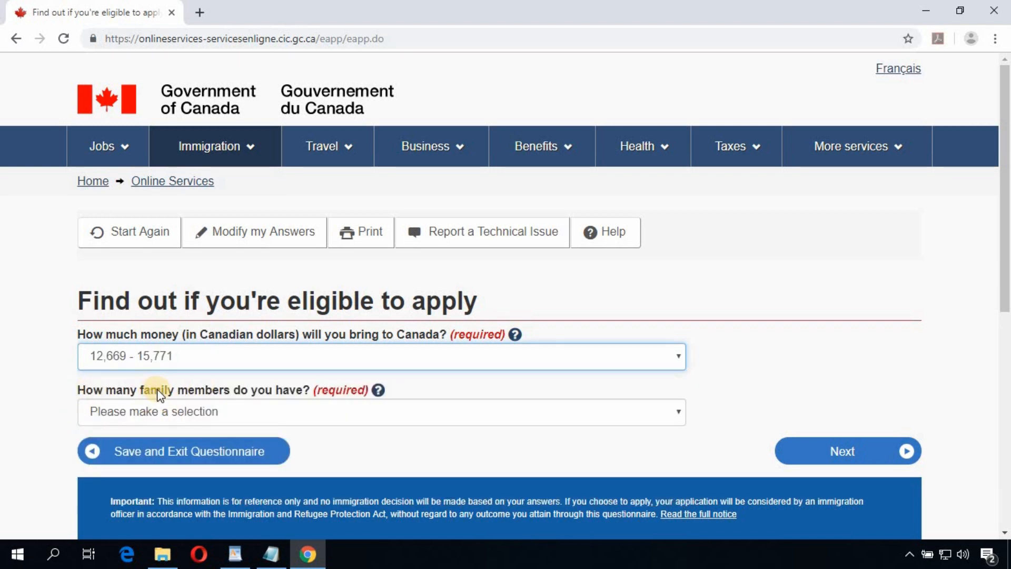
pyautogui.click(261, 410)
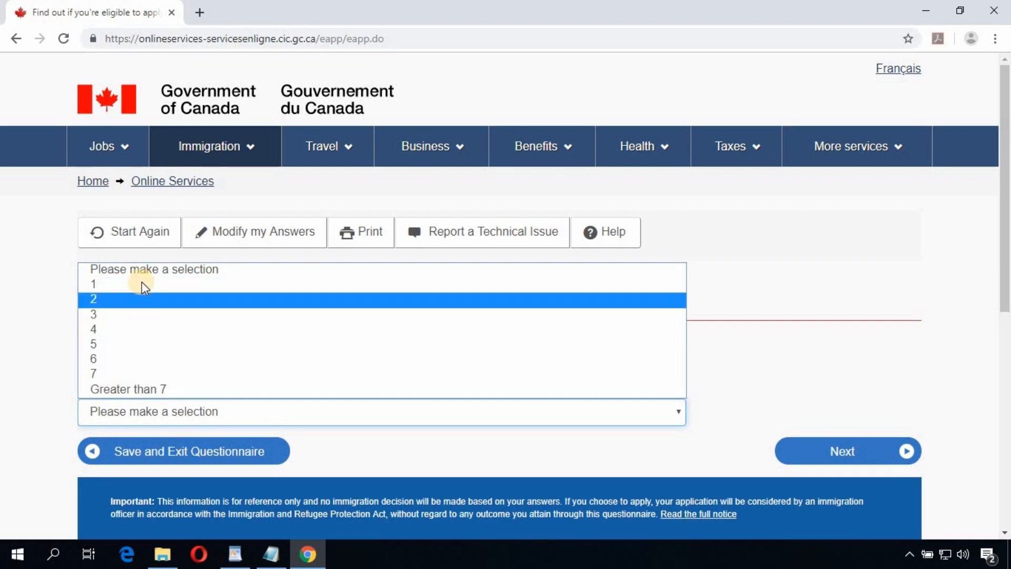
pyautogui.click(140, 283)
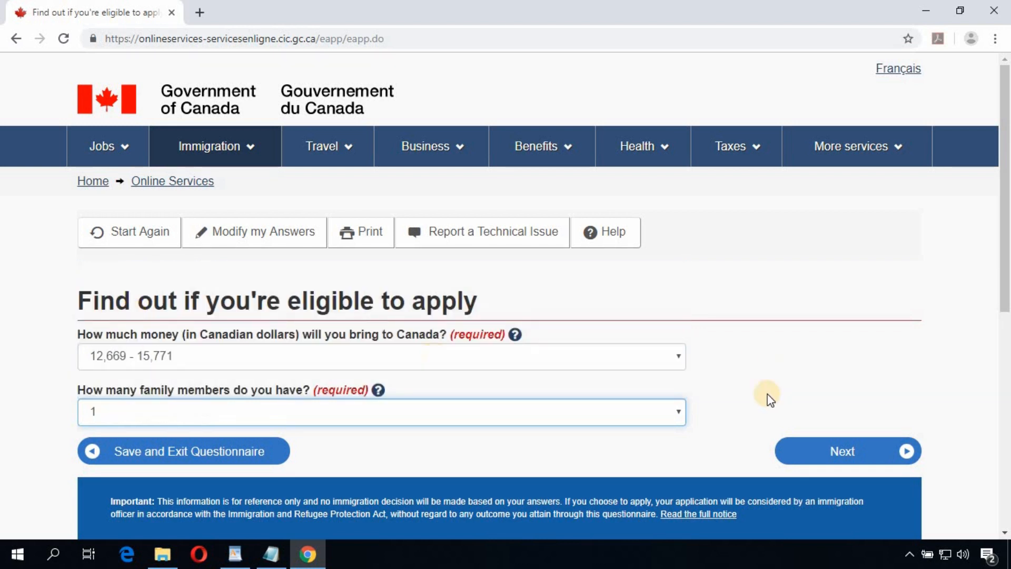
pyautogui.click(831, 452)
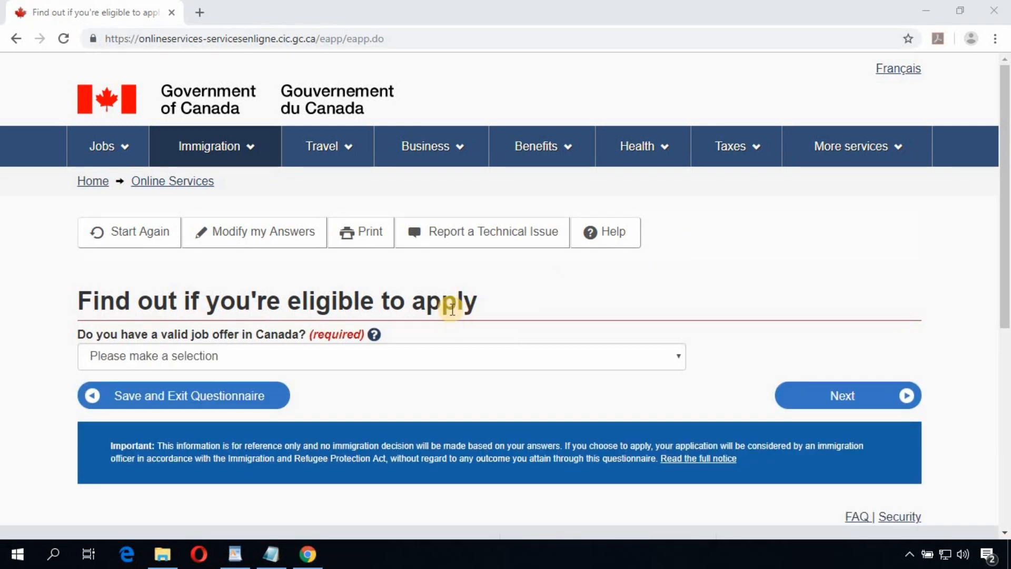
# Step: Answer No to having a valid Canadian job offer and continue
pyautogui.click(433, 359)
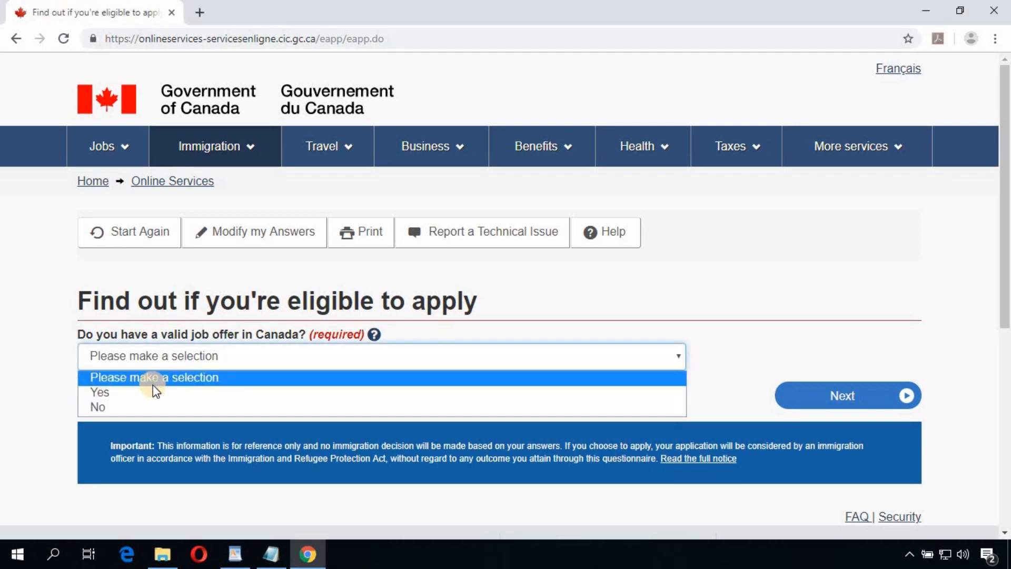
pyautogui.click(151, 406)
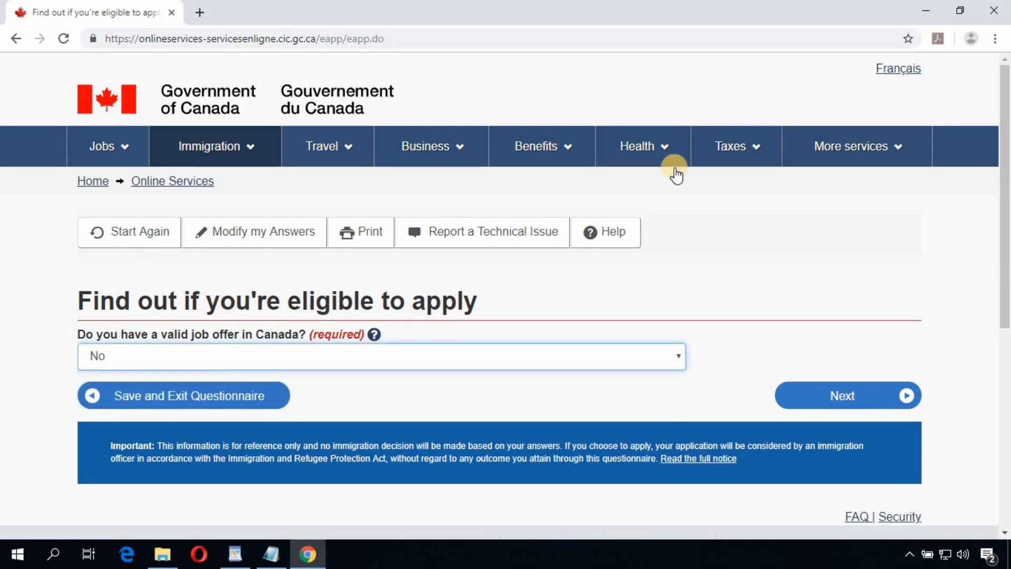
pyautogui.click(846, 399)
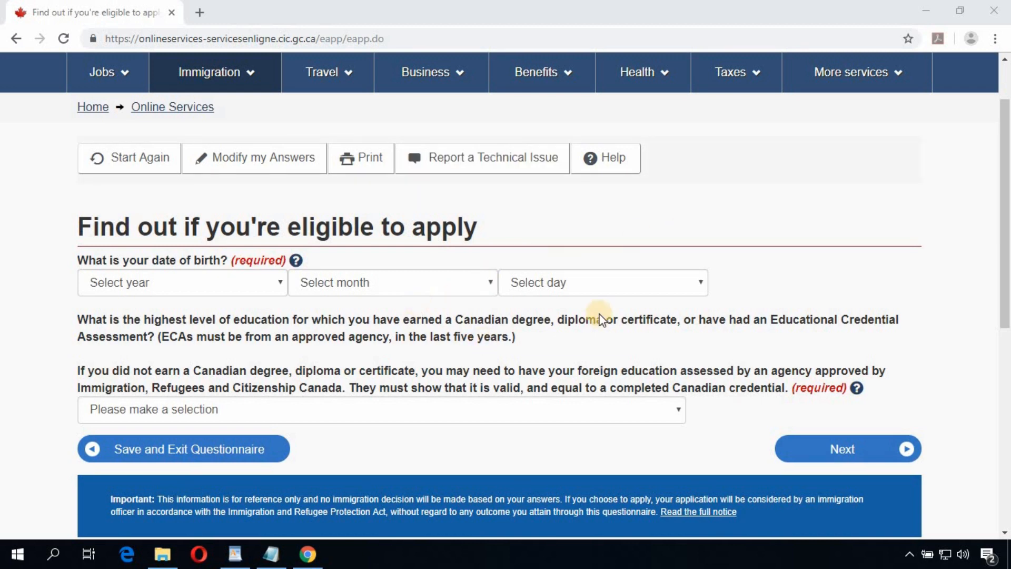
# Step: Set the date of birth to 1990, January 10
pyautogui.scroll(-3, 420, 194)
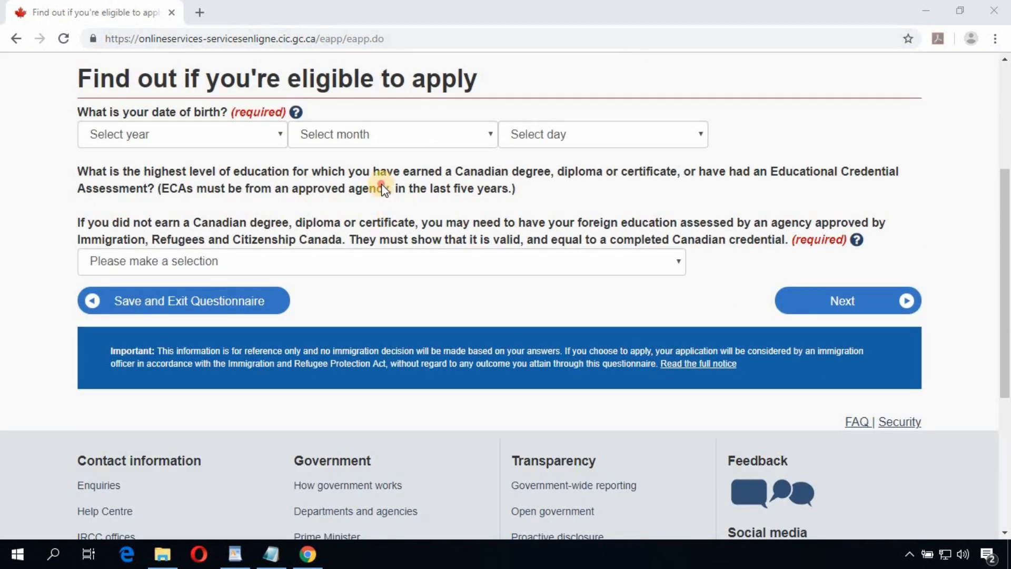
pyautogui.tripleClick(316, 191)
pyautogui.click(334, 237)
pyautogui.scroll(3, 327, 308)
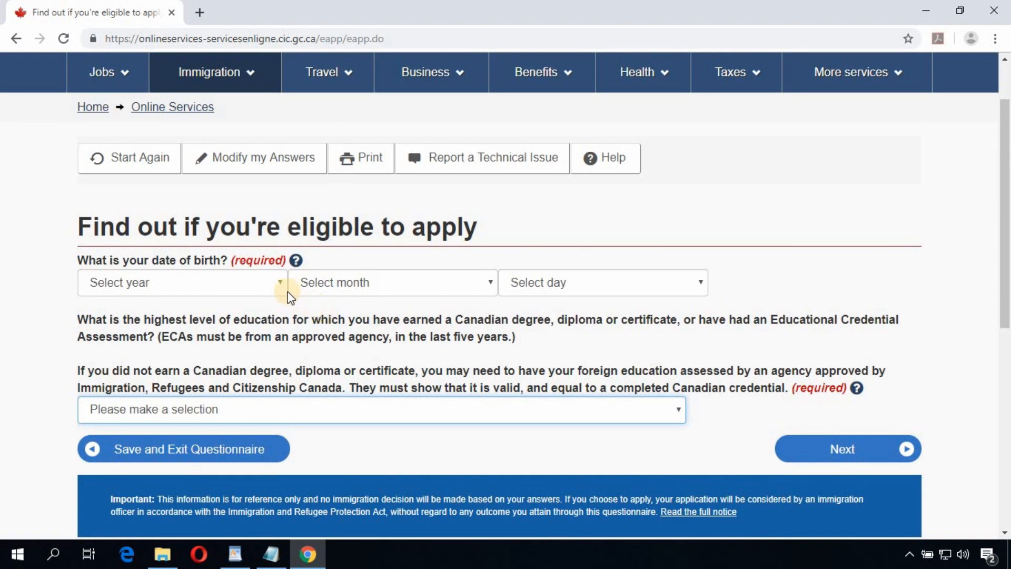
pyautogui.click(194, 282)
pyautogui.scroll(-3, 174, 195)
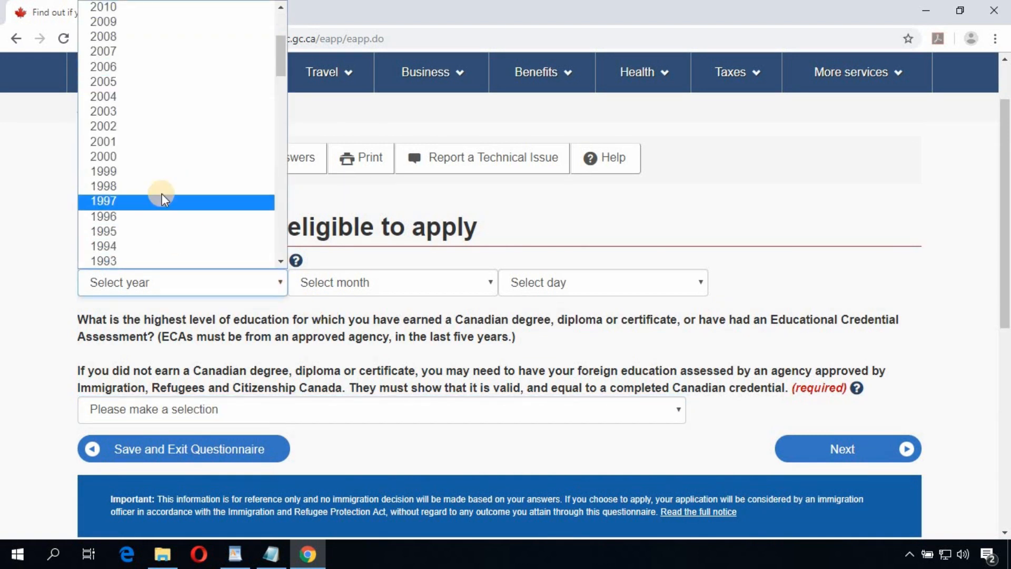
pyautogui.scroll(-3, 174, 179)
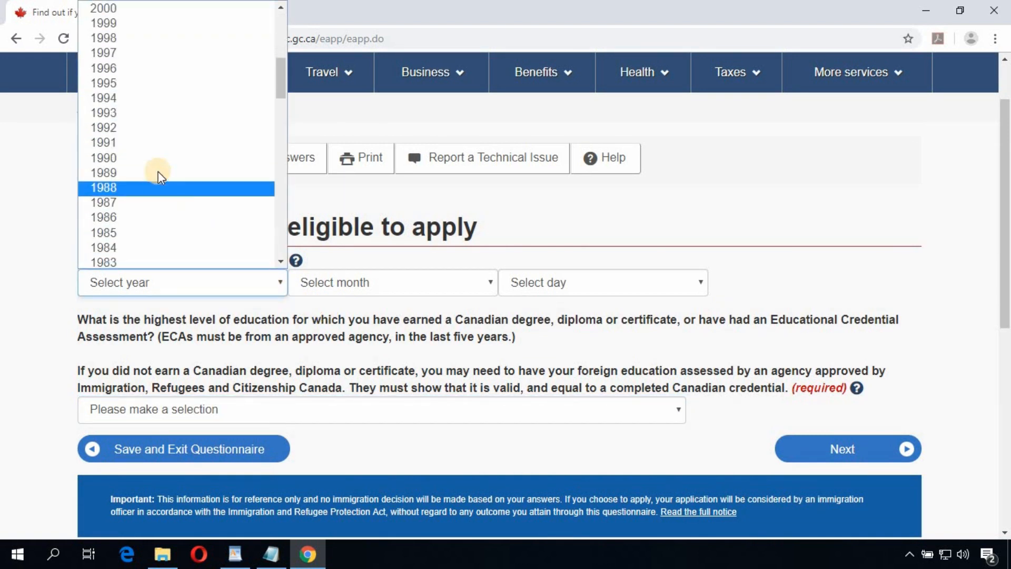
pyautogui.click(393, 250)
pyautogui.click(371, 289)
pyautogui.click(368, 318)
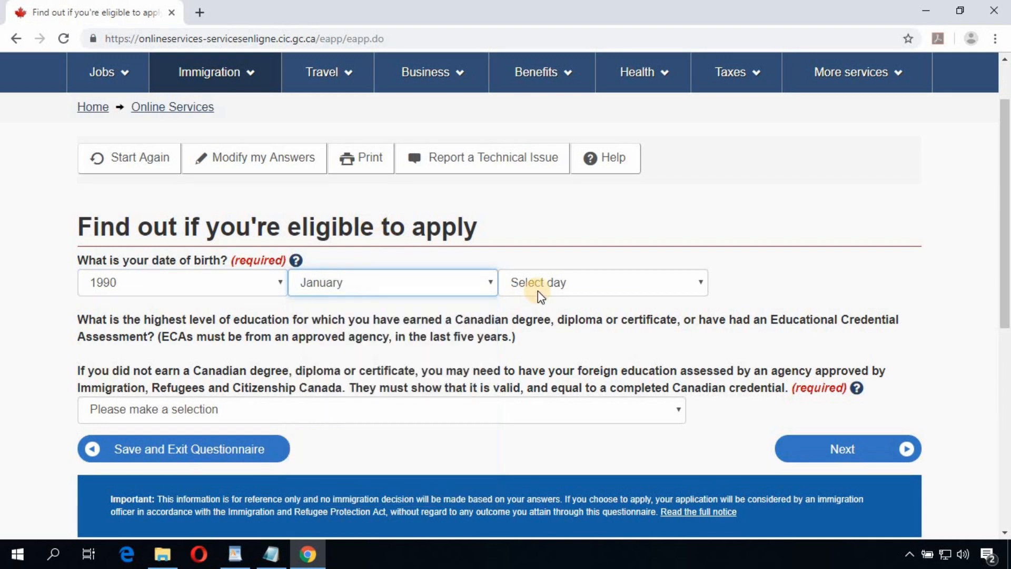
pyautogui.click(538, 289)
pyautogui.click(518, 156)
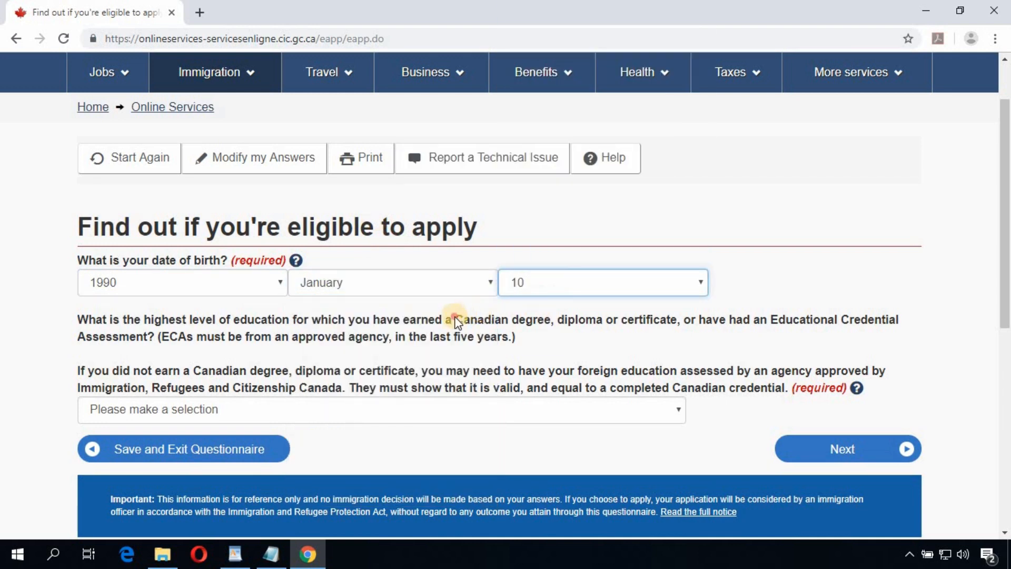
# Step: Choose Bachelor's degree as the highest level of education
pyautogui.click(491, 334)
pyautogui.scroll(-1, 249, 245)
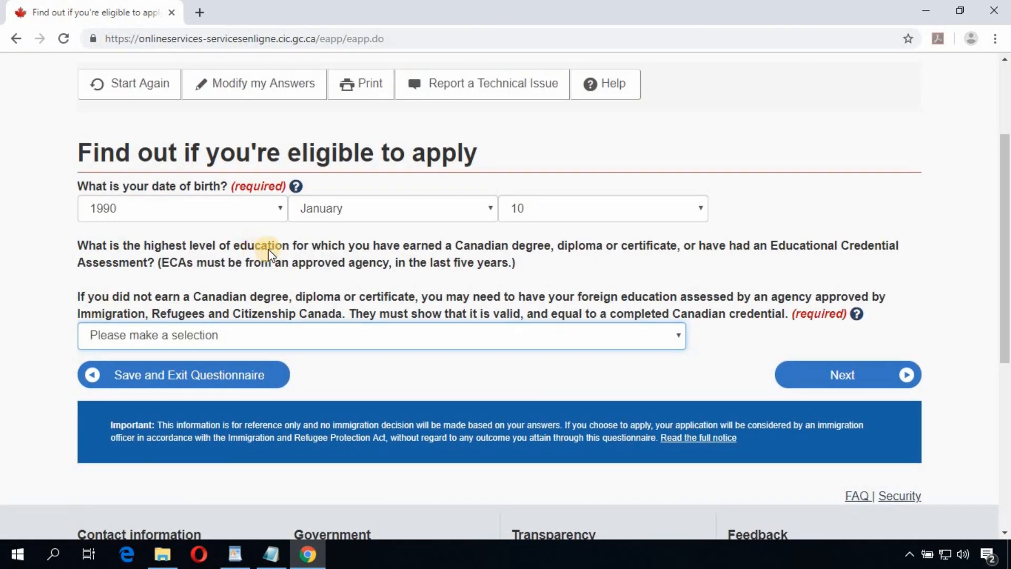
pyautogui.click(266, 339)
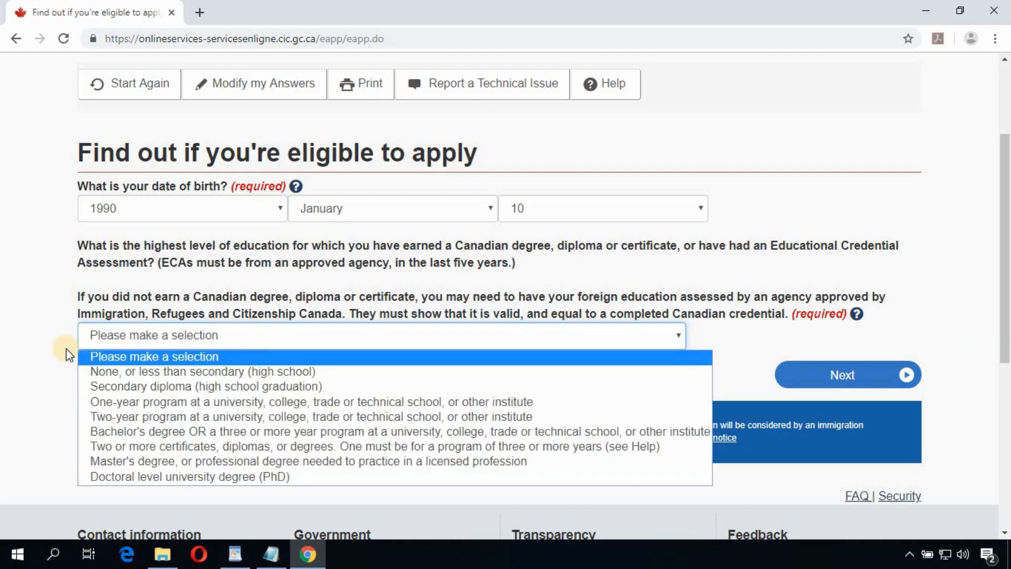
pyautogui.scroll(-2, 50, 350)
pyautogui.click(211, 192)
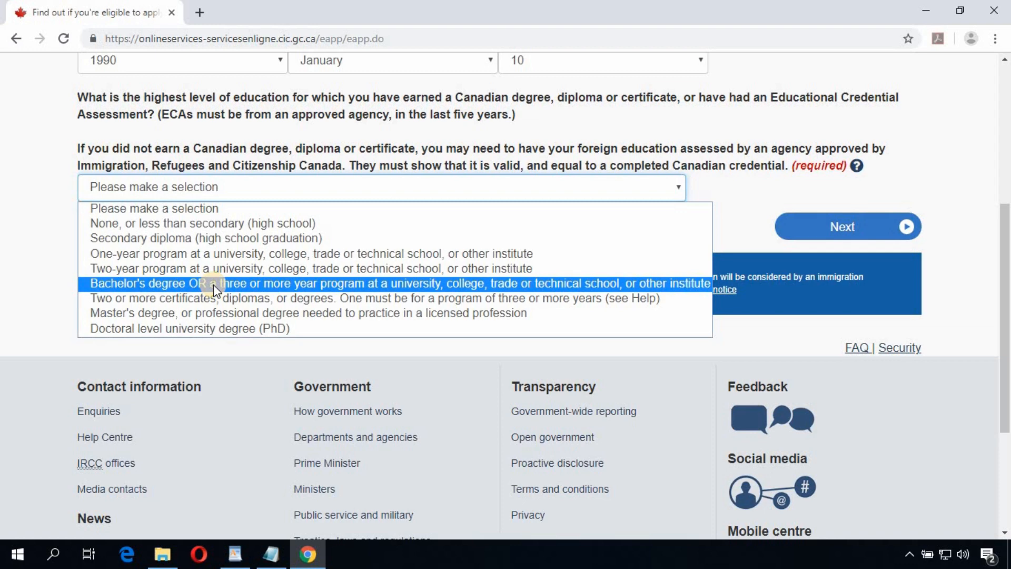
pyautogui.click(213, 284)
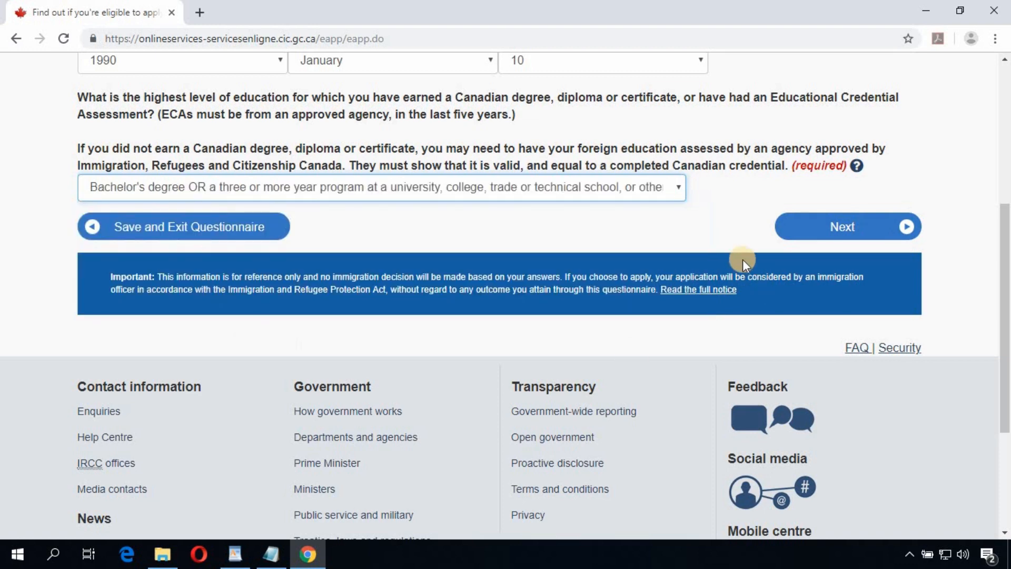
# Step: Submit the birth date and education, then answer None of the above on the checklist
pyautogui.click(864, 232)
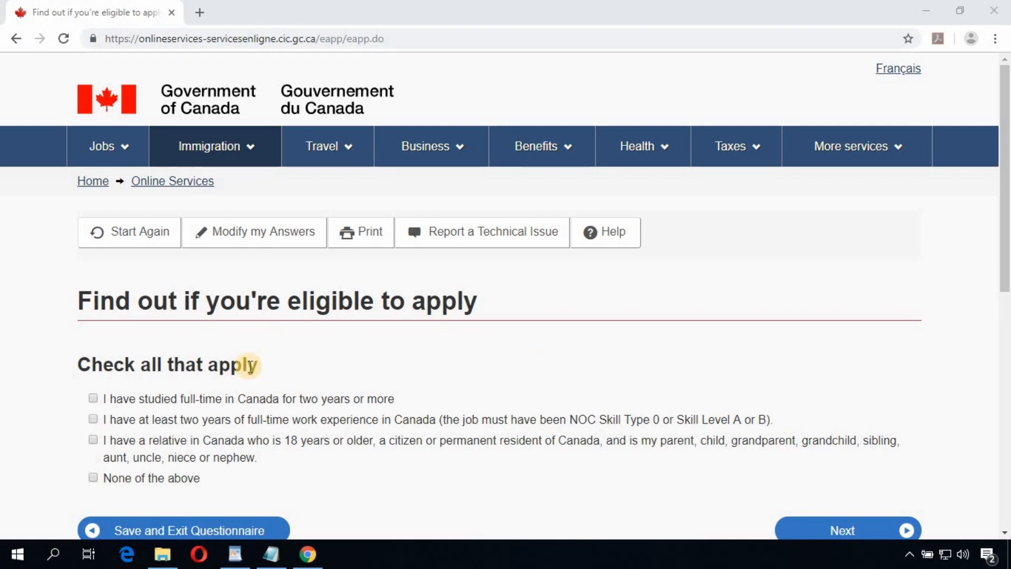
pyautogui.scroll(-4, 285, 374)
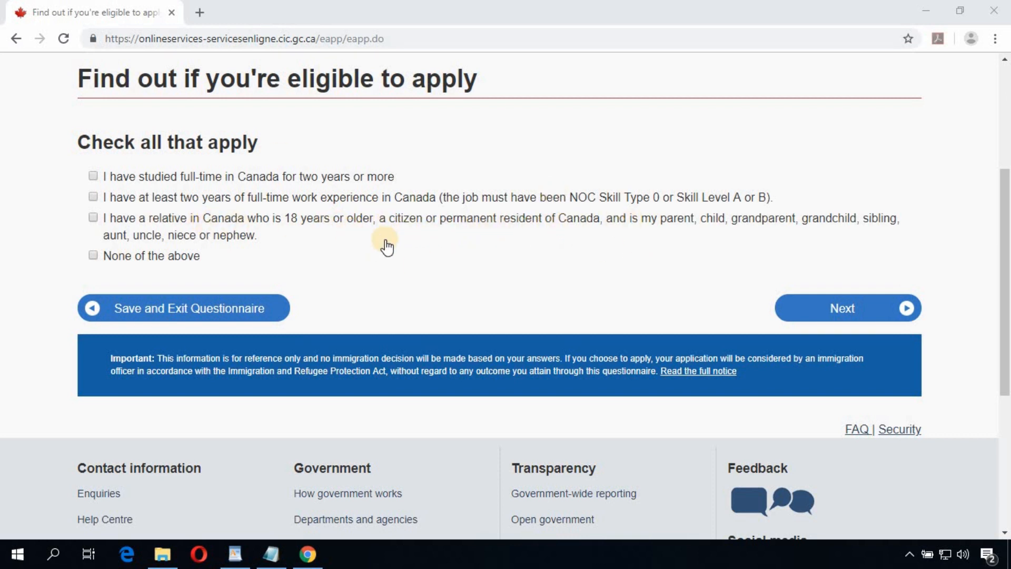
pyautogui.click(92, 255)
pyautogui.click(852, 311)
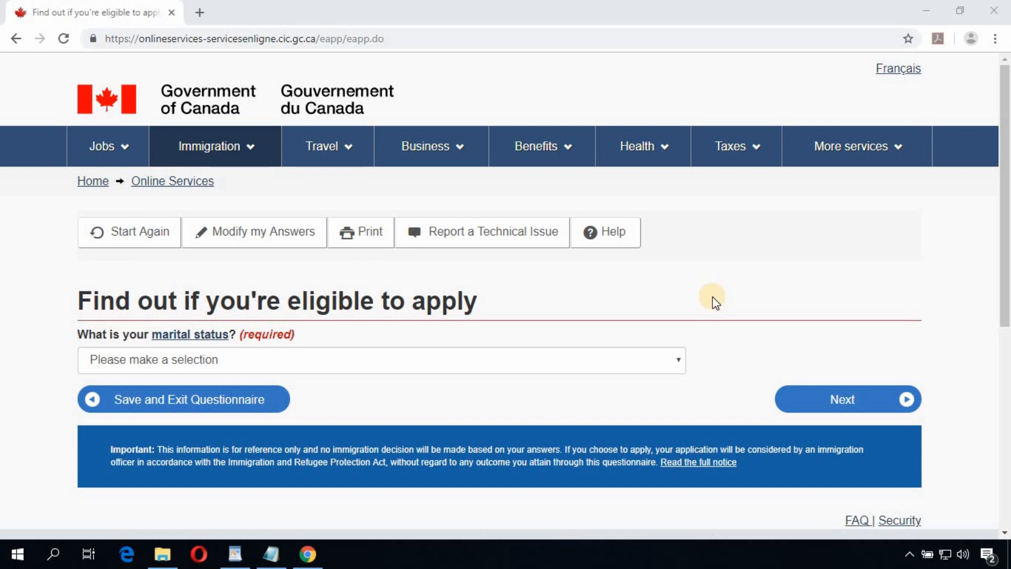
# Step: Choose Never Married/Single as marital status and submit to see the results
pyautogui.click(338, 365)
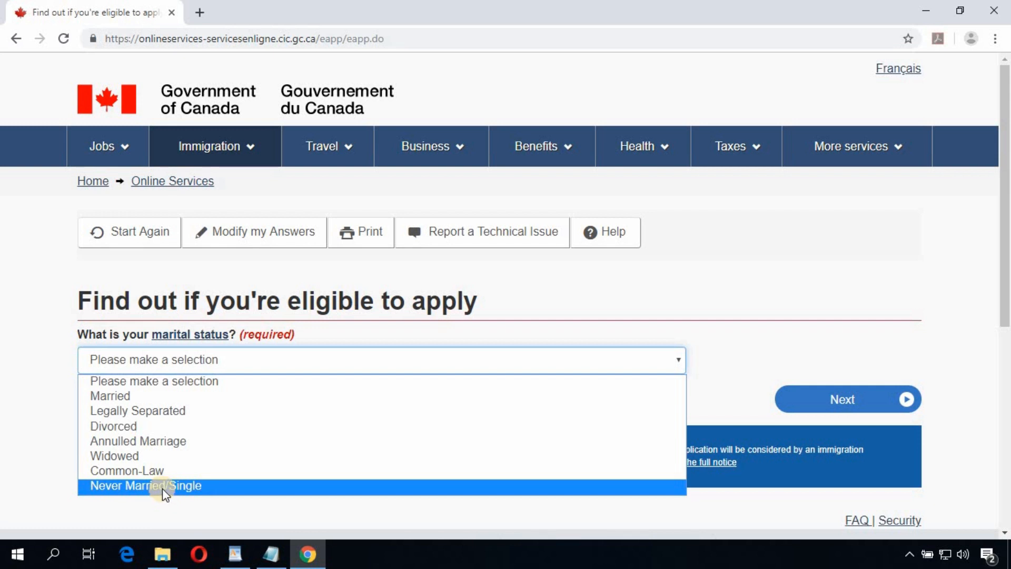
pyautogui.click(162, 488)
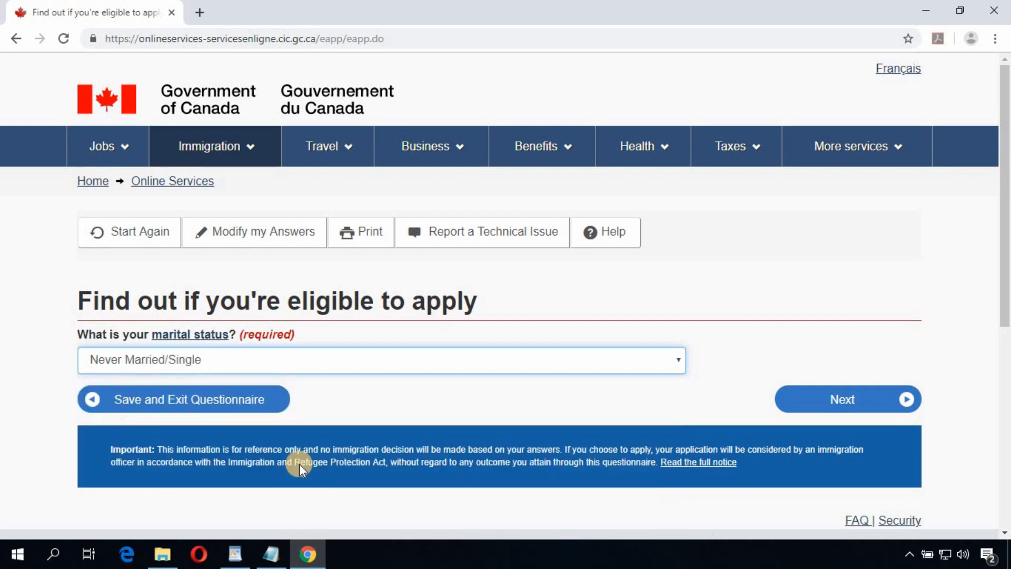
pyautogui.click(847, 404)
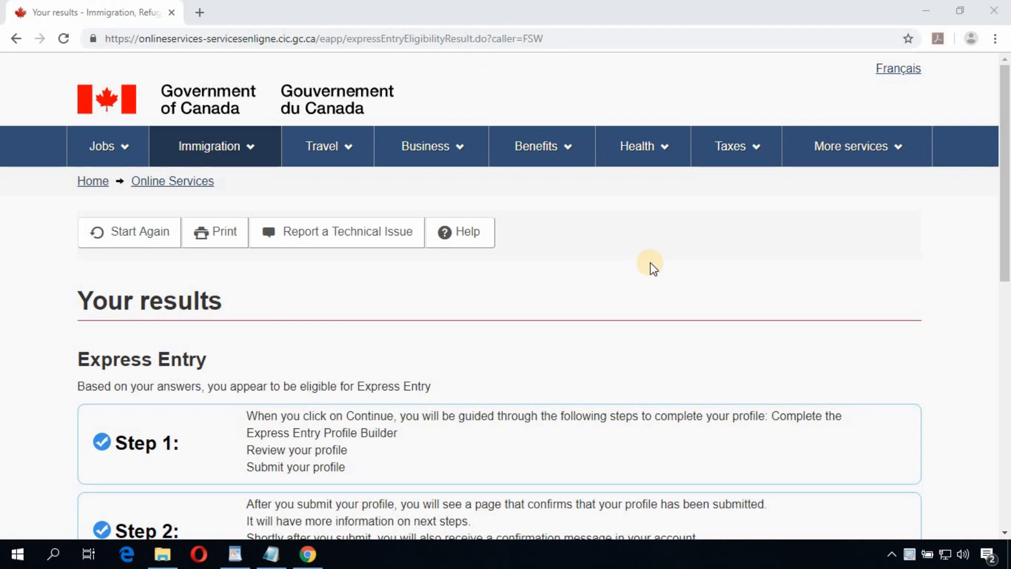
# Step: Review the 'you appear eligible for Express Entry' results and continue to the profile questions
pyautogui.scroll(-3, 175, 281)
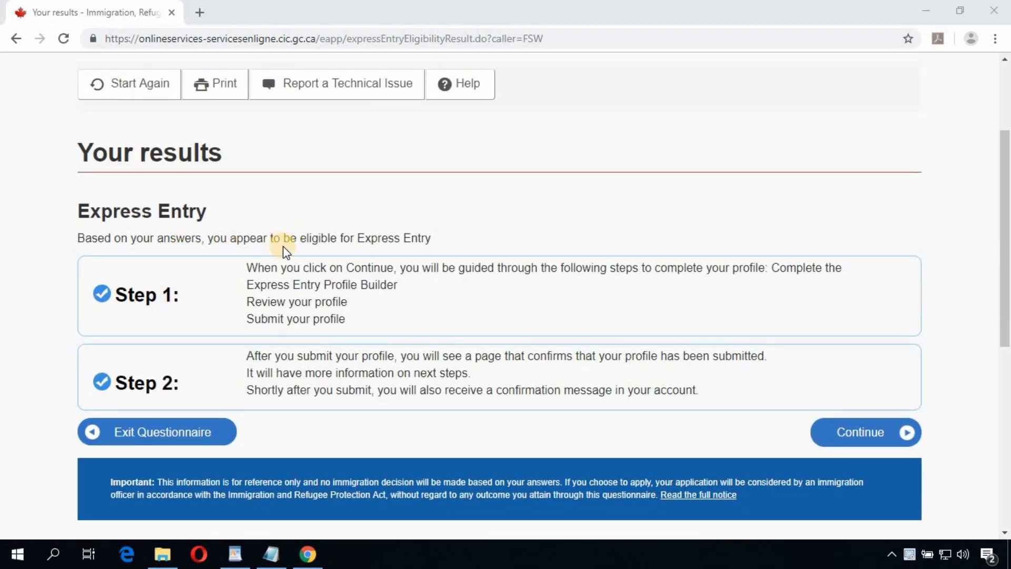
pyautogui.doubleClick(321, 237)
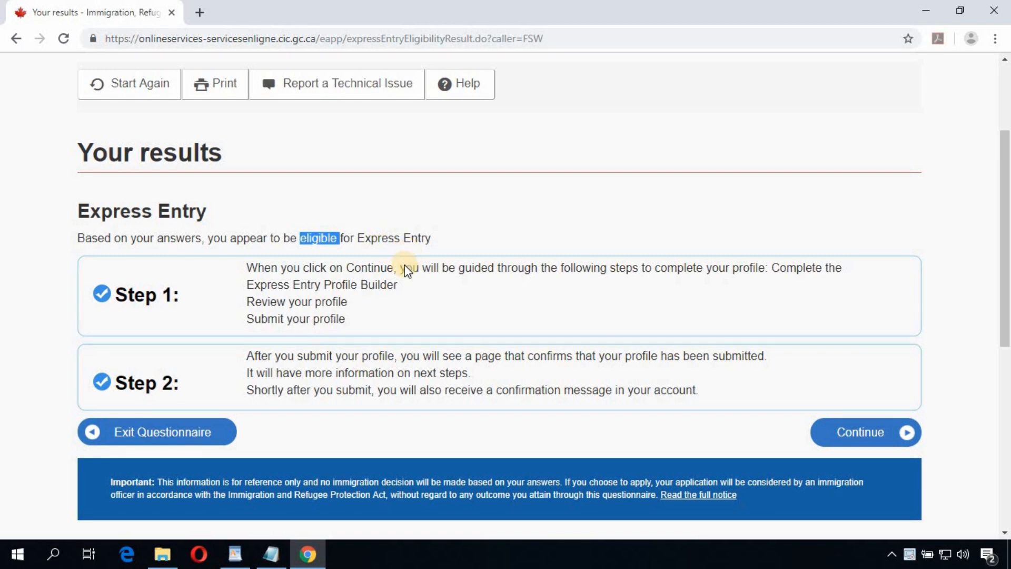
pyautogui.click(399, 217)
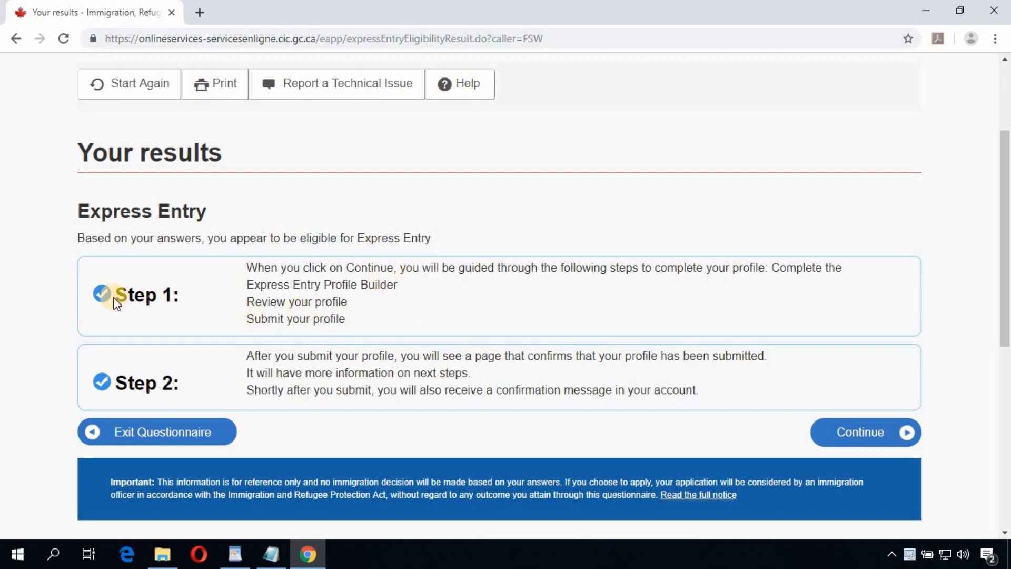
pyautogui.click(142, 293)
pyautogui.tripleClick(143, 293)
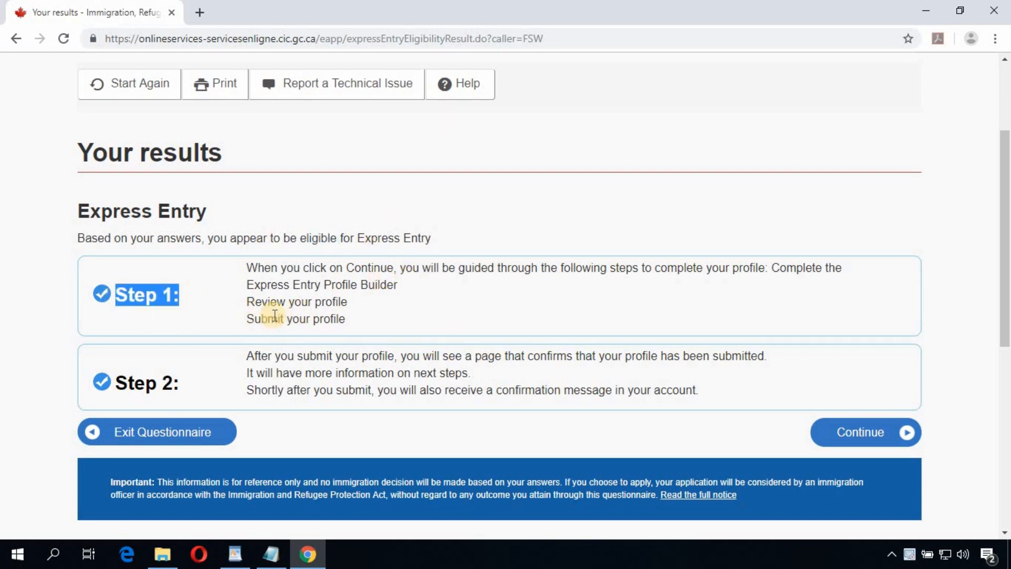
pyautogui.click(152, 391)
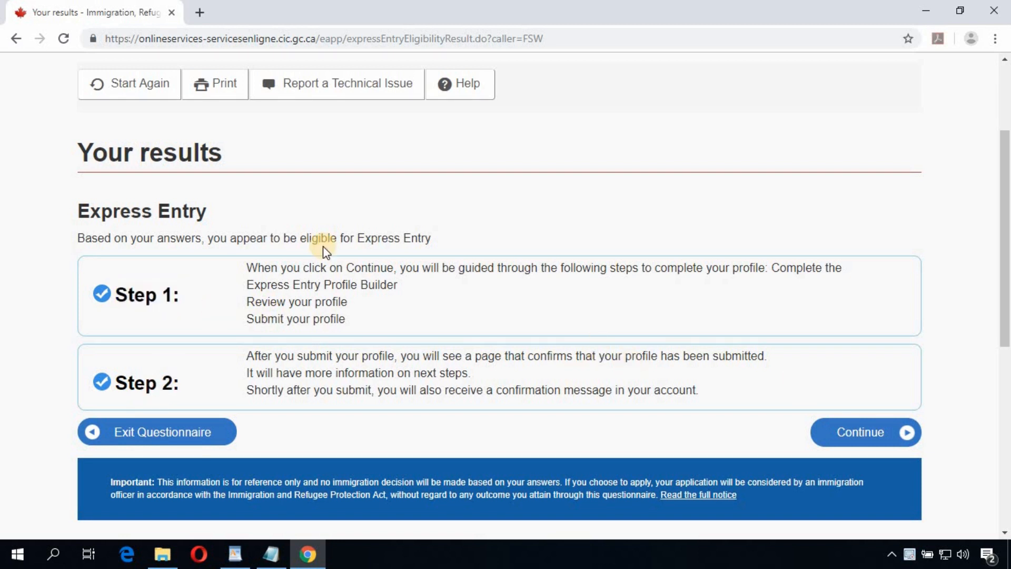
pyautogui.click(867, 435)
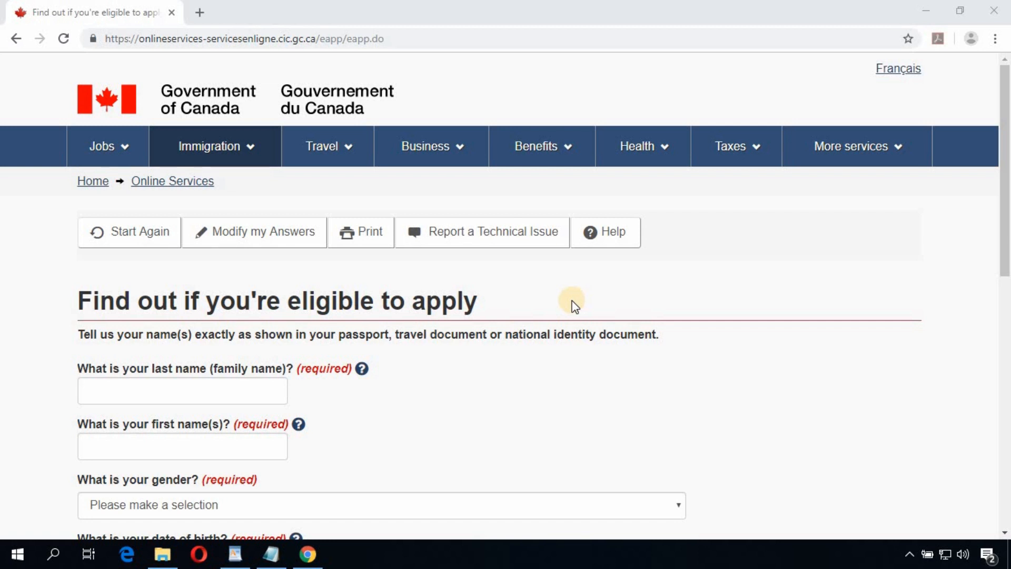
# Step: Enter the applicant's last name, choose Male as gender, and submit the form
pyautogui.scroll(-1, 574, 304)
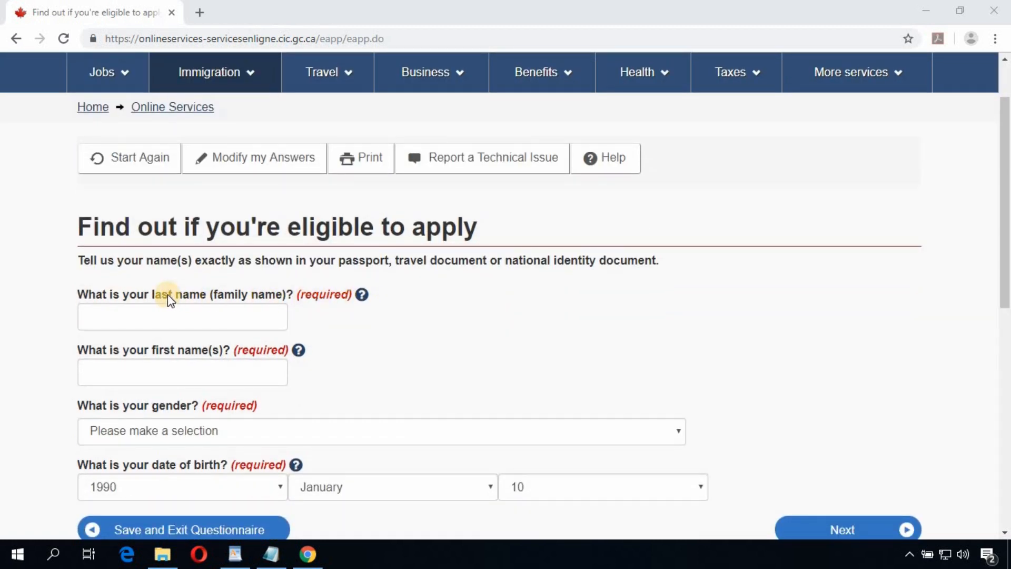
pyautogui.click(216, 312)
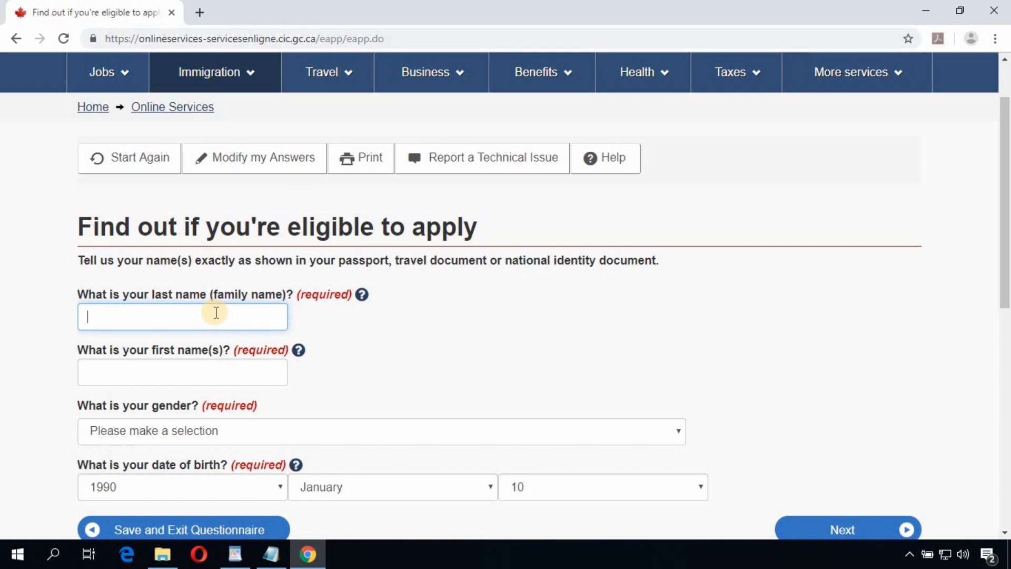
pyautogui.write('Pacquiao')
pyautogui.press('Tab')
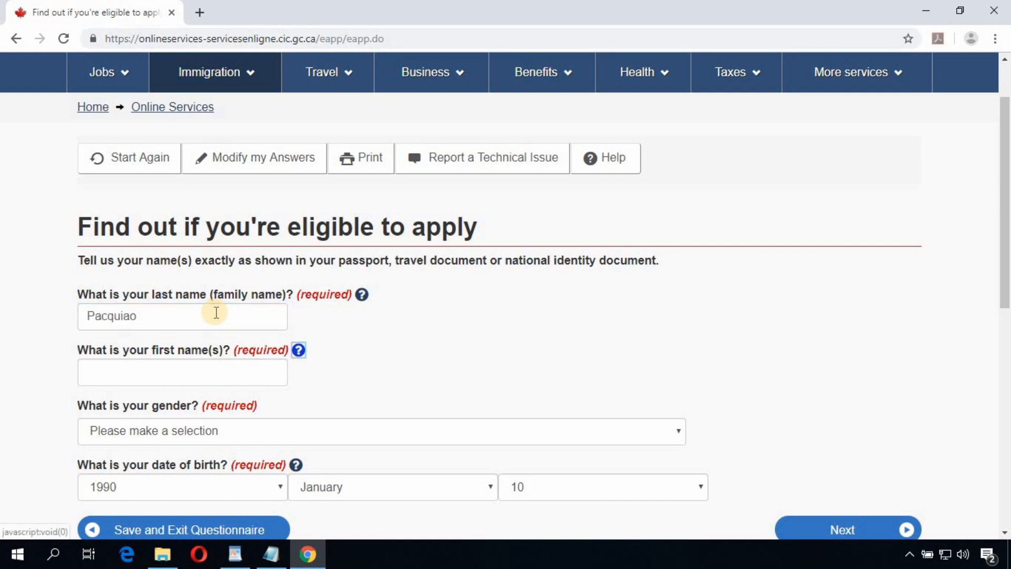
pyautogui.press('Tab')
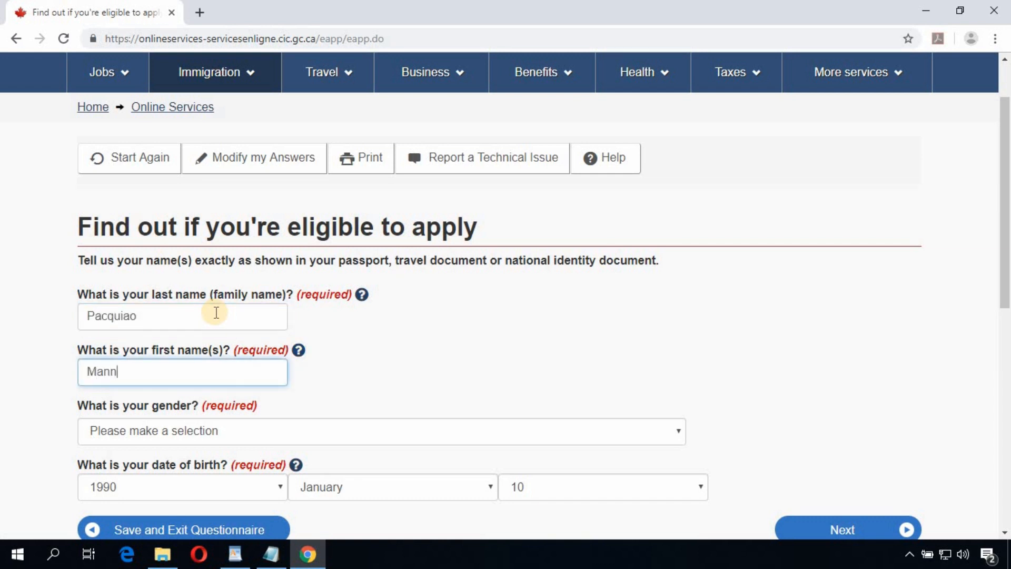
pyautogui.scroll(-1, 258, 421)
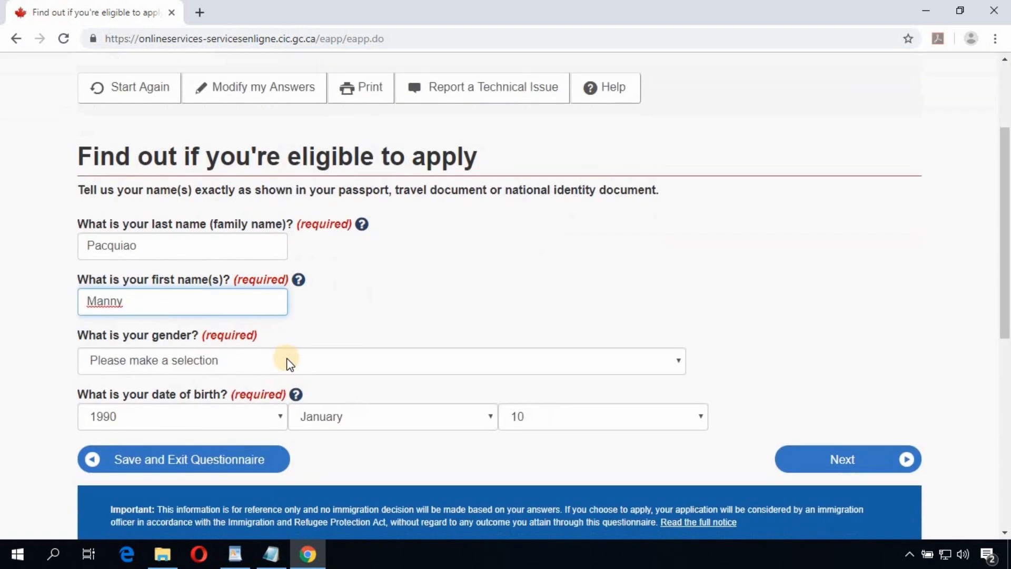
pyautogui.click(281, 360)
pyautogui.click(140, 408)
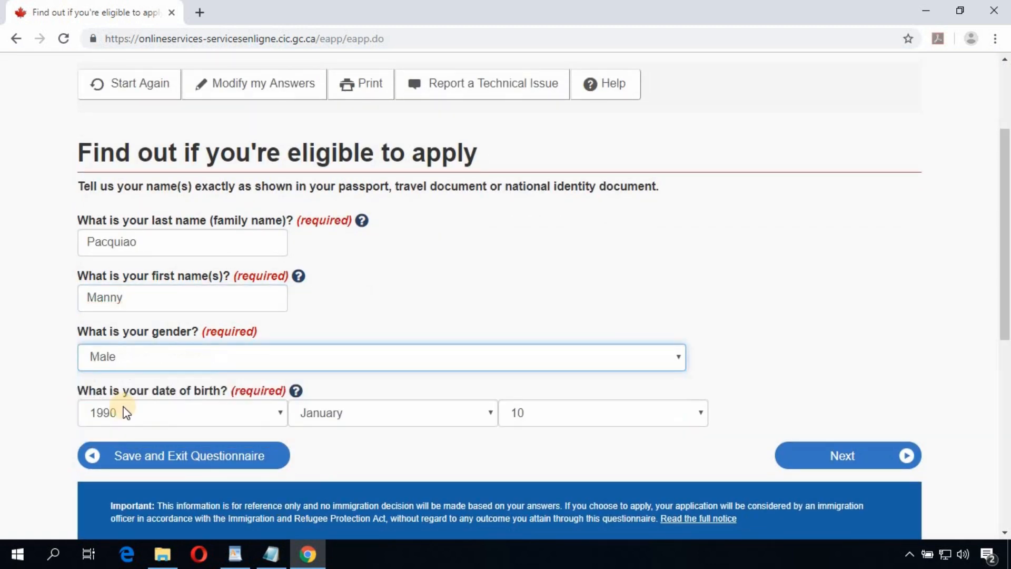
pyautogui.scroll(-1, 841, 401)
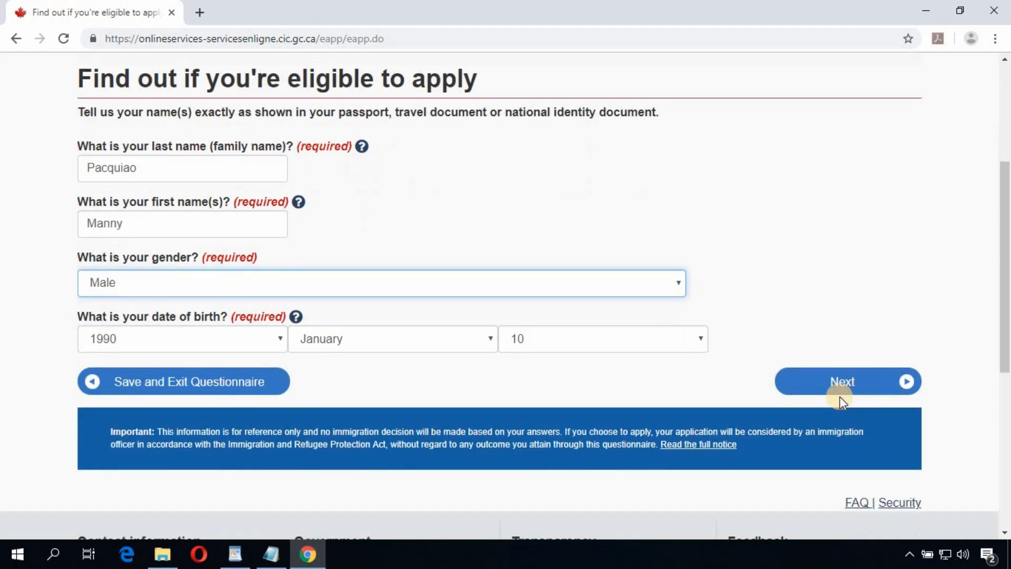
pyautogui.click(841, 388)
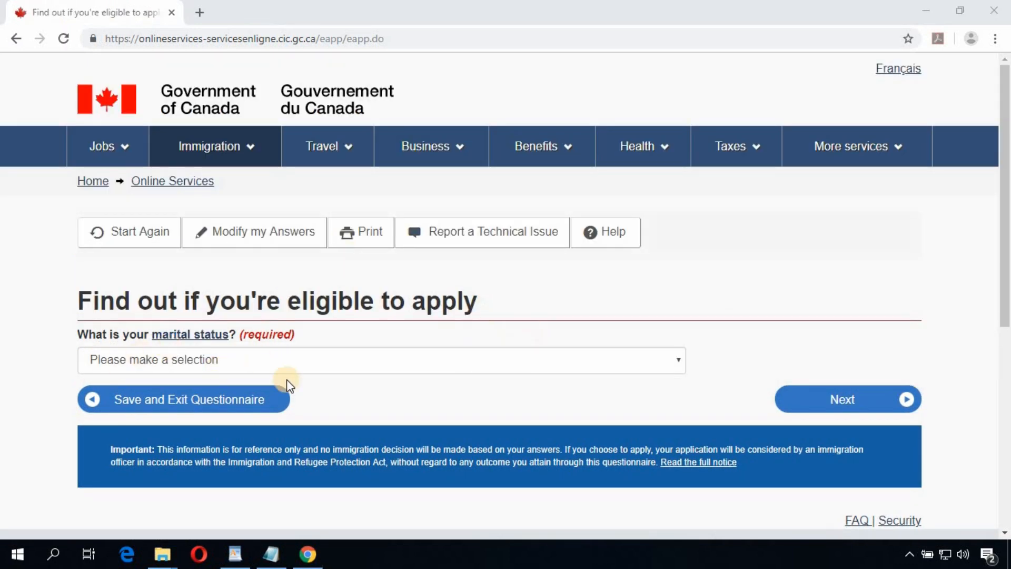
# Step: Answer Never Married/Single for marital status and continue to the profile checklist
pyautogui.click(310, 362)
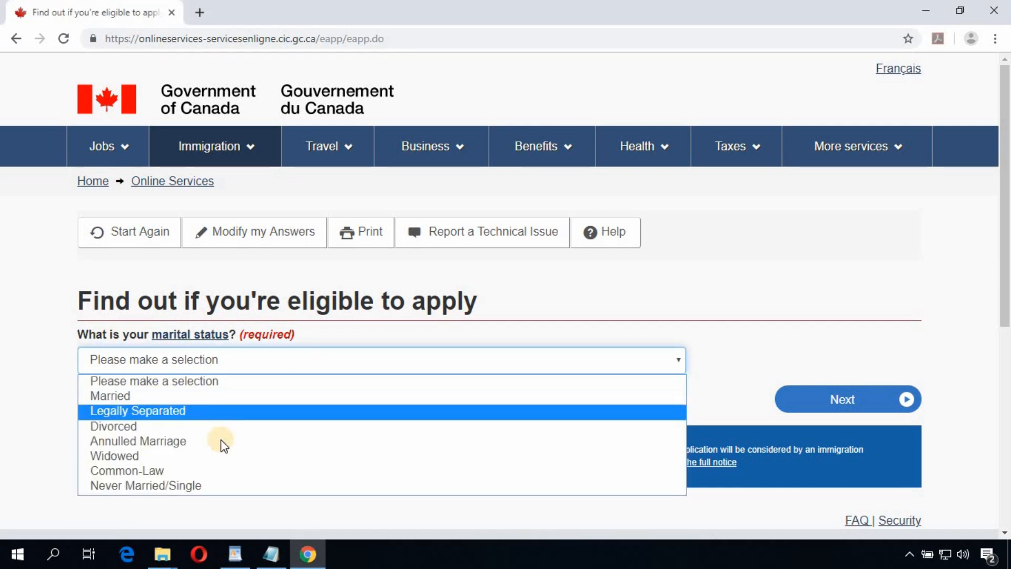
pyautogui.click(183, 487)
pyautogui.click(849, 400)
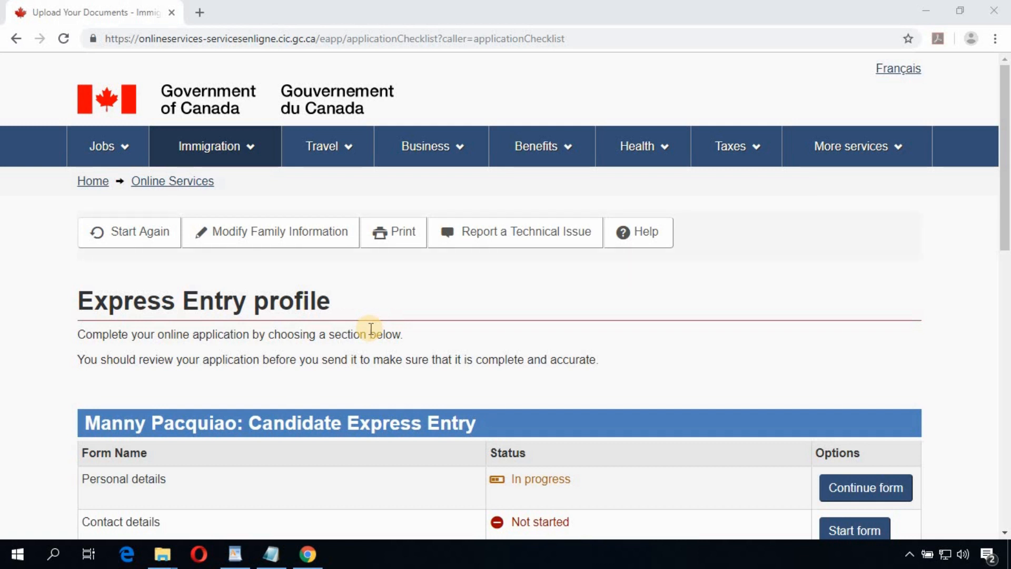
# Step: Continue the in-progress Personal details form from the Express Entry profile checklist
pyautogui.scroll(-4, 371, 329)
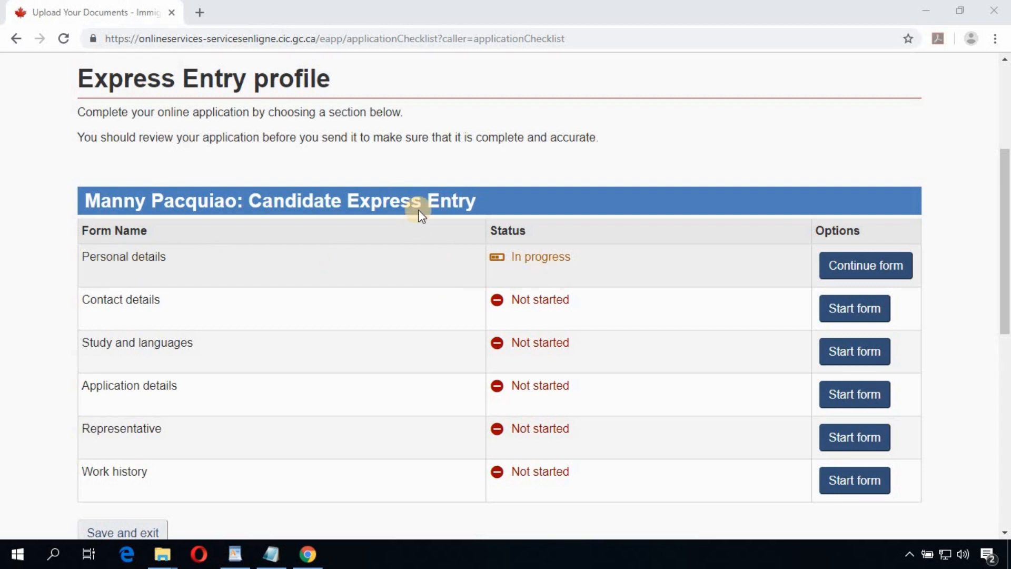
pyautogui.click(863, 267)
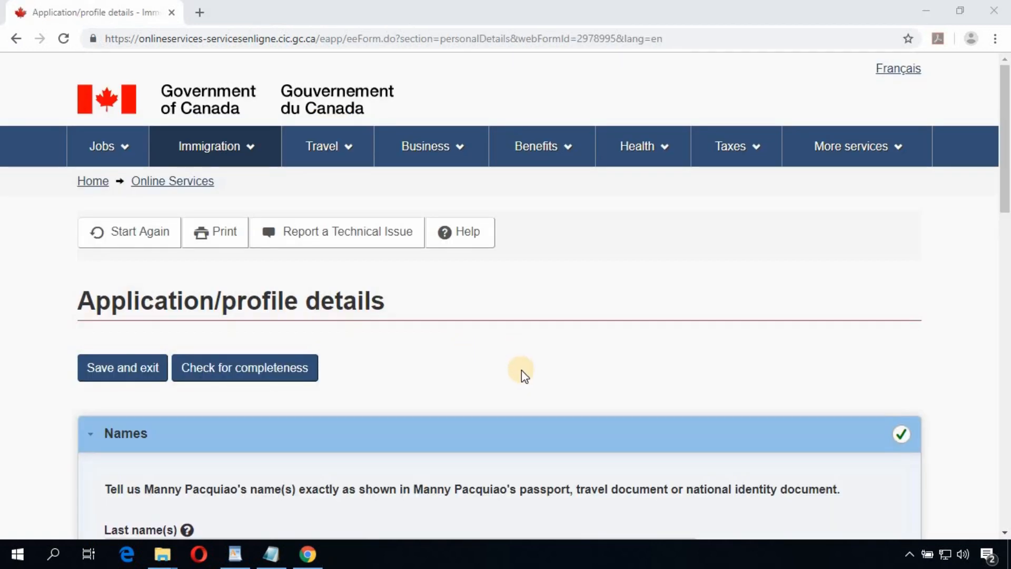
# Step: Set Philippines as country of birth and Manila as city of birth, then save
pyautogui.scroll(-4, 521, 369)
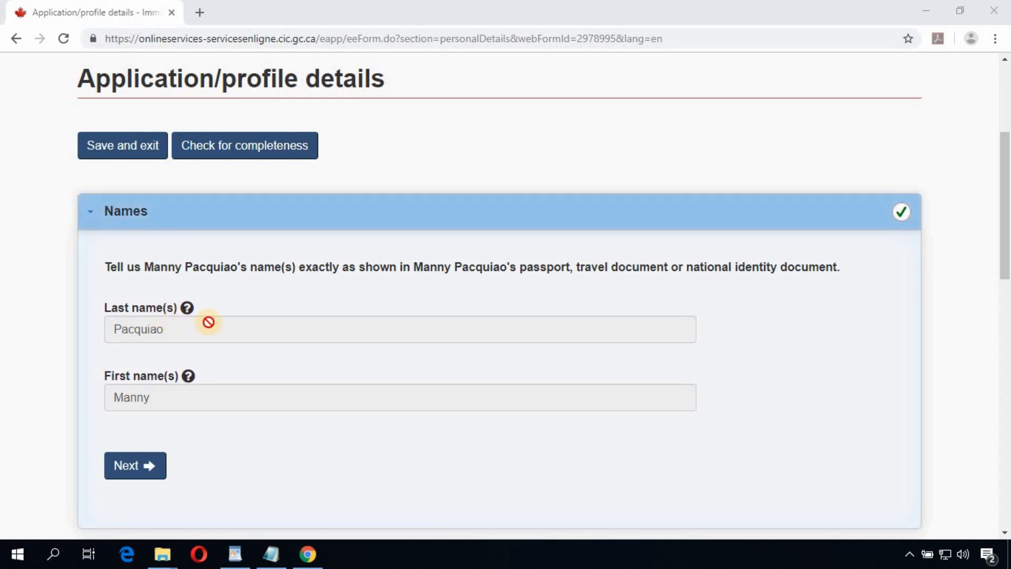
pyautogui.scroll(-4, 184, 357)
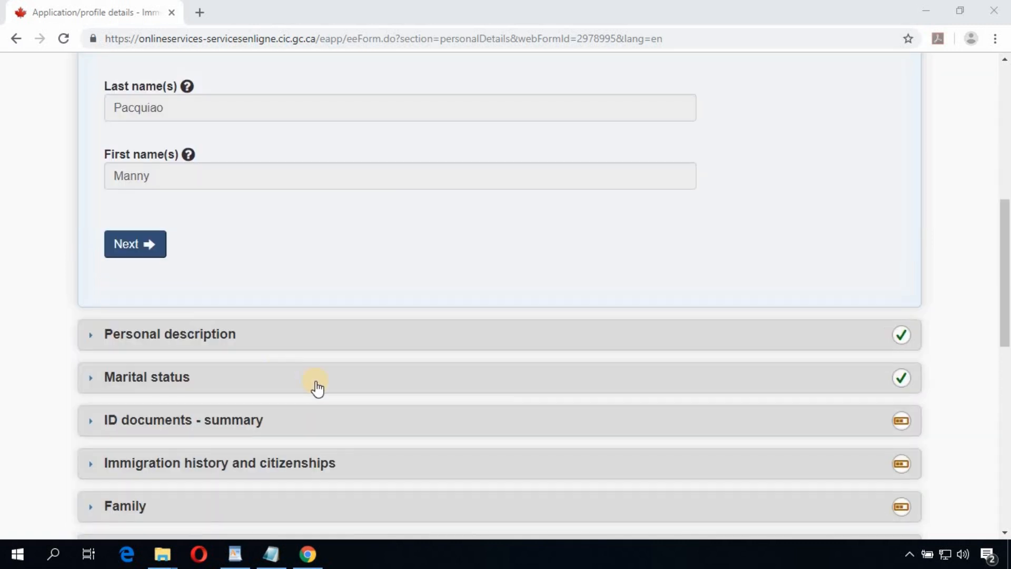
pyautogui.click(154, 334)
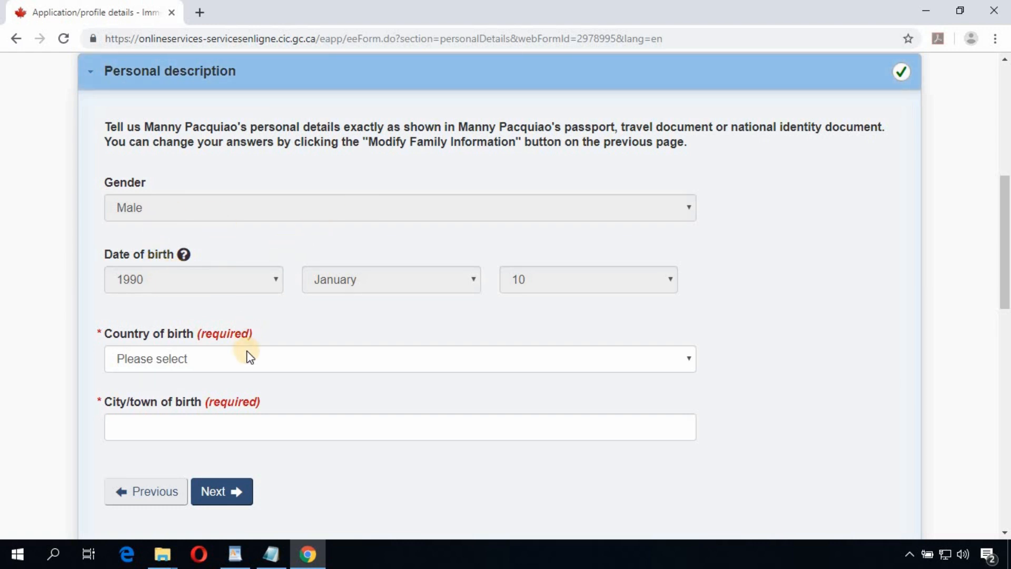
pyautogui.click(245, 368)
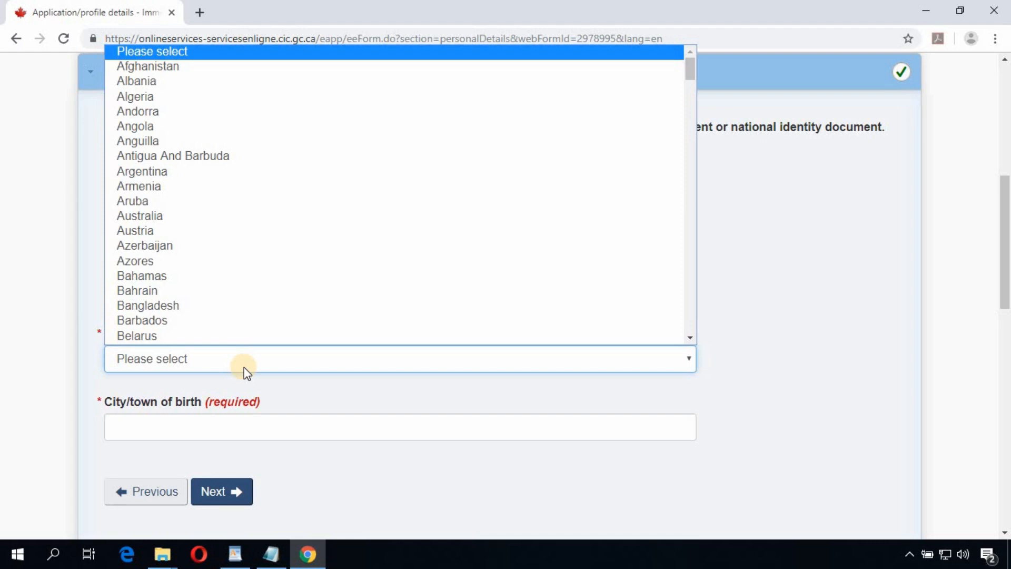
pyautogui.write('ph')
pyautogui.press('Return')
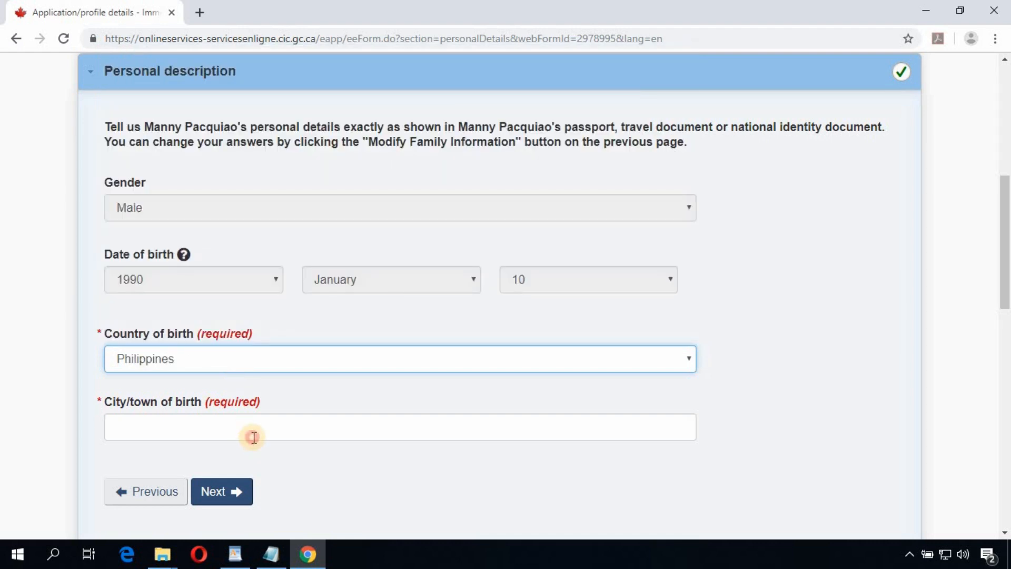
pyautogui.click(254, 437)
pyautogui.write('Man')
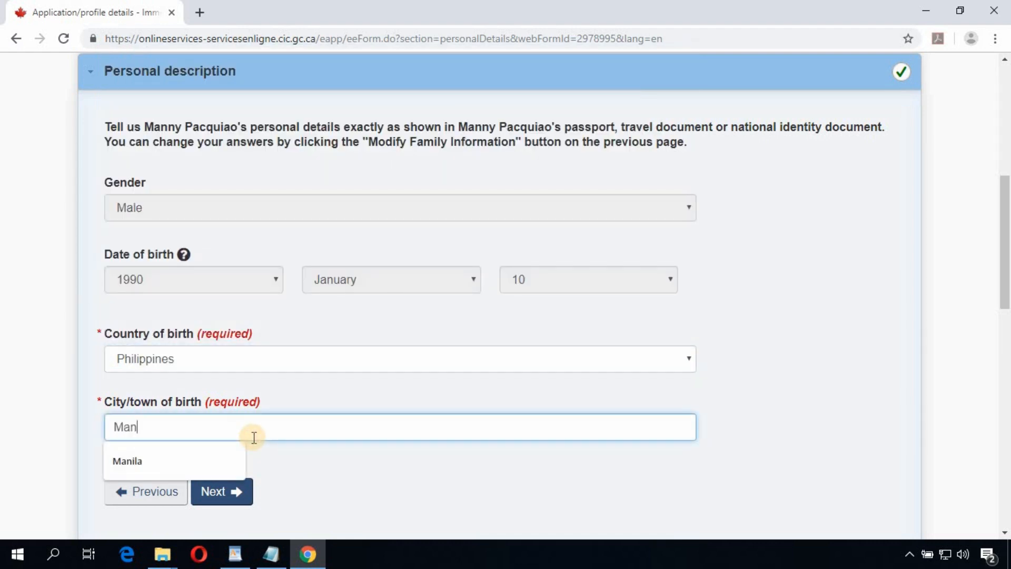
pyautogui.write('ila')
pyautogui.click(373, 489)
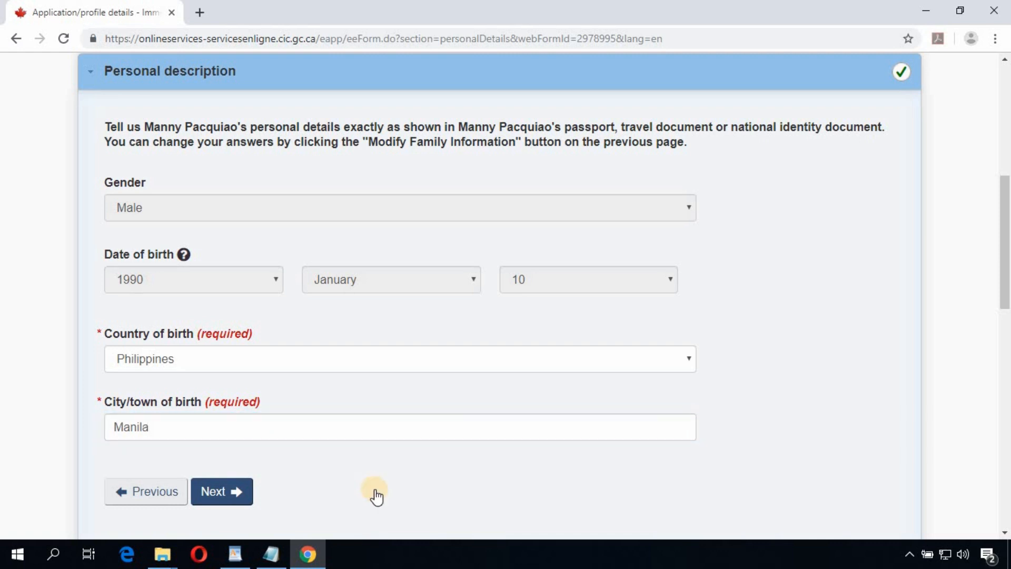
pyautogui.scroll(-3, 374, 489)
pyautogui.click(221, 343)
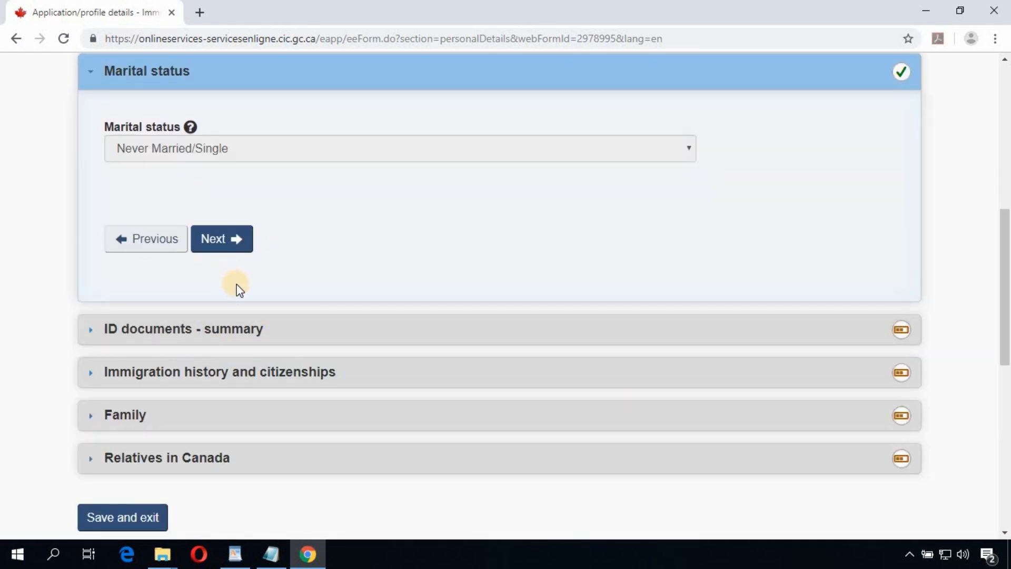
# Step: Expand the ID documents - summary section
pyautogui.scroll(2, 322, 236)
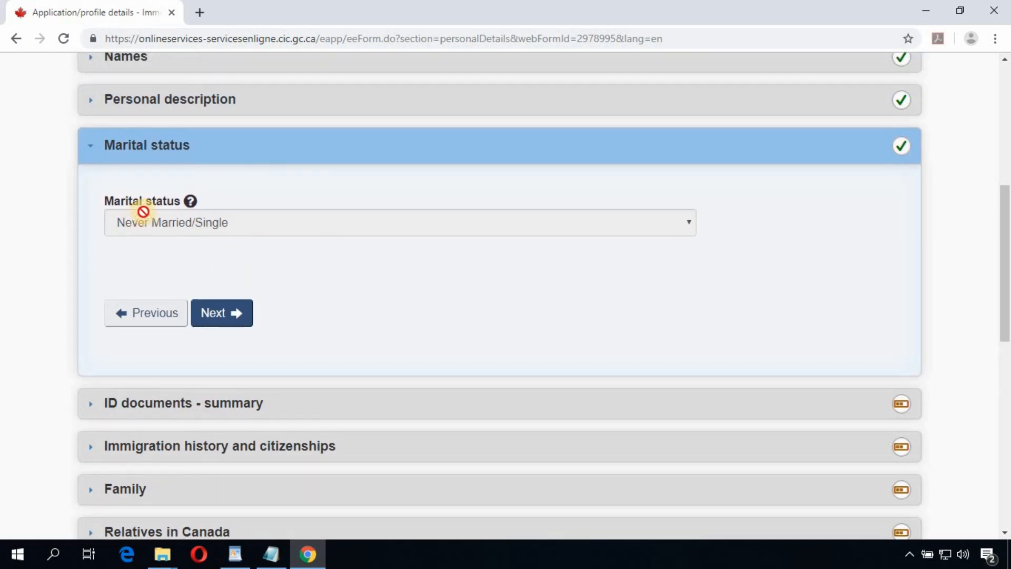
pyautogui.scroll(-4, 349, 357)
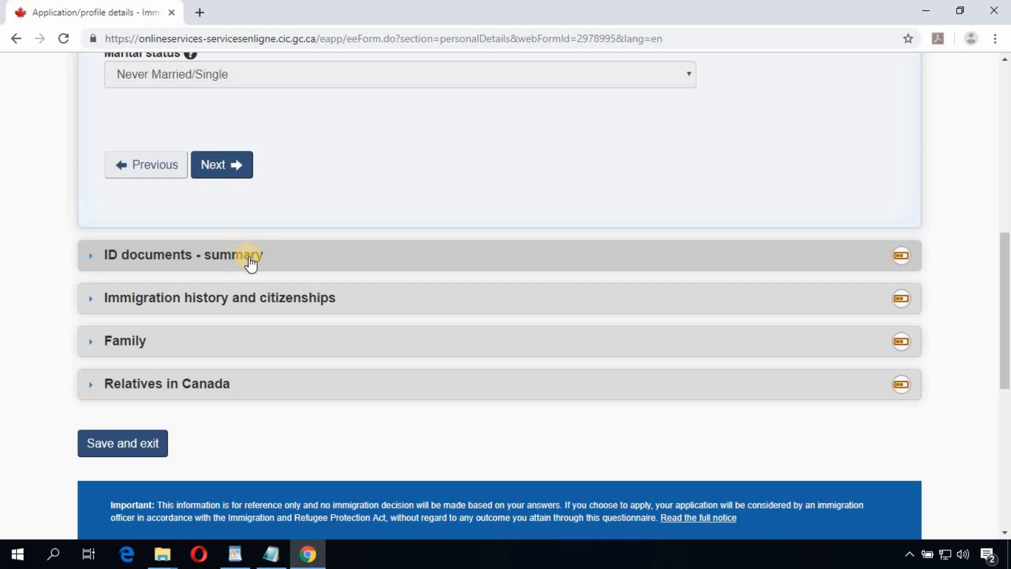
pyautogui.click(268, 263)
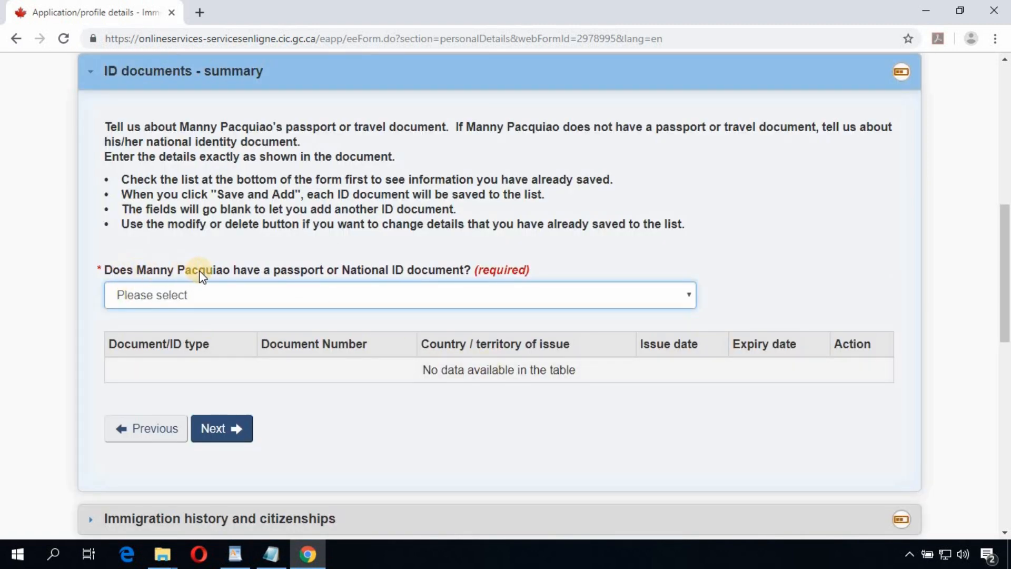
# Step: Answer Yes to having a passport, keep Passport/travel document as the type, and enter its number
pyautogui.click(418, 294)
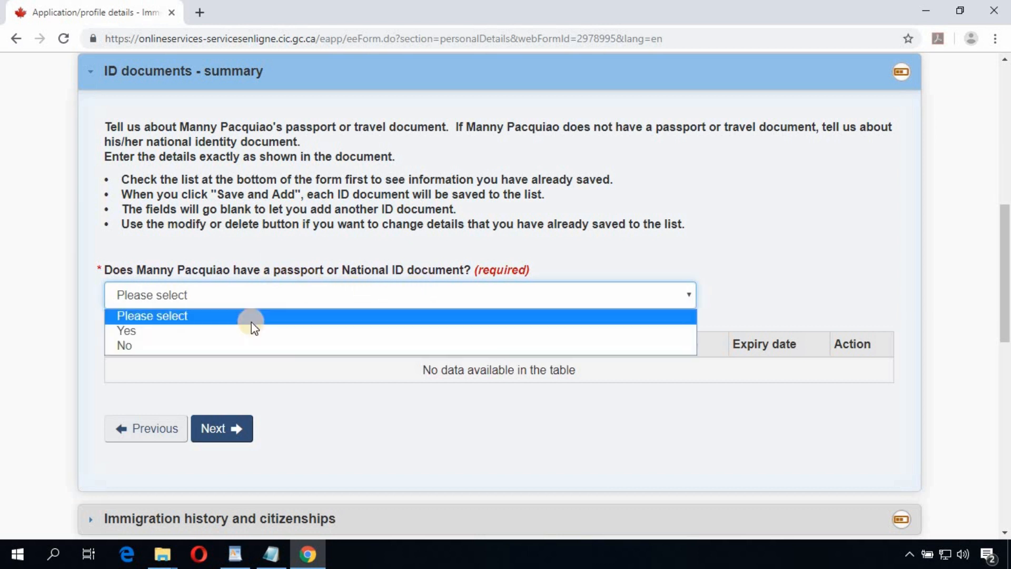
pyautogui.click(213, 335)
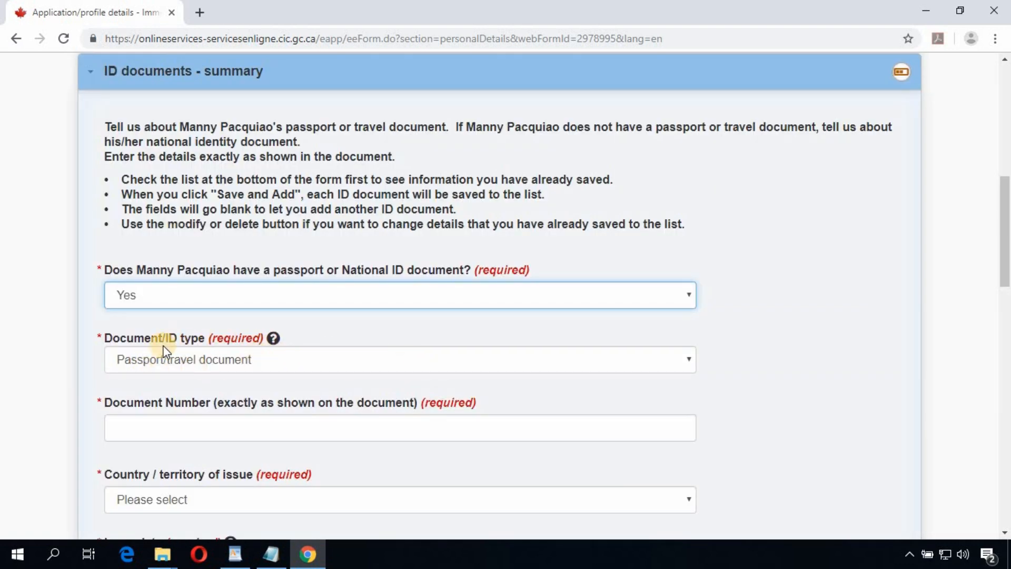
pyautogui.click(213, 362)
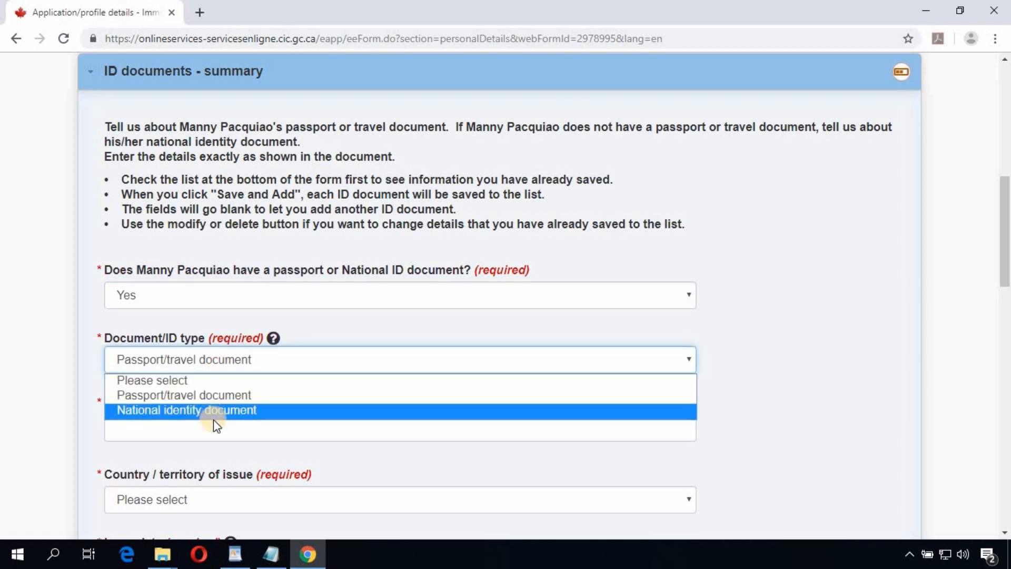
pyautogui.click(226, 395)
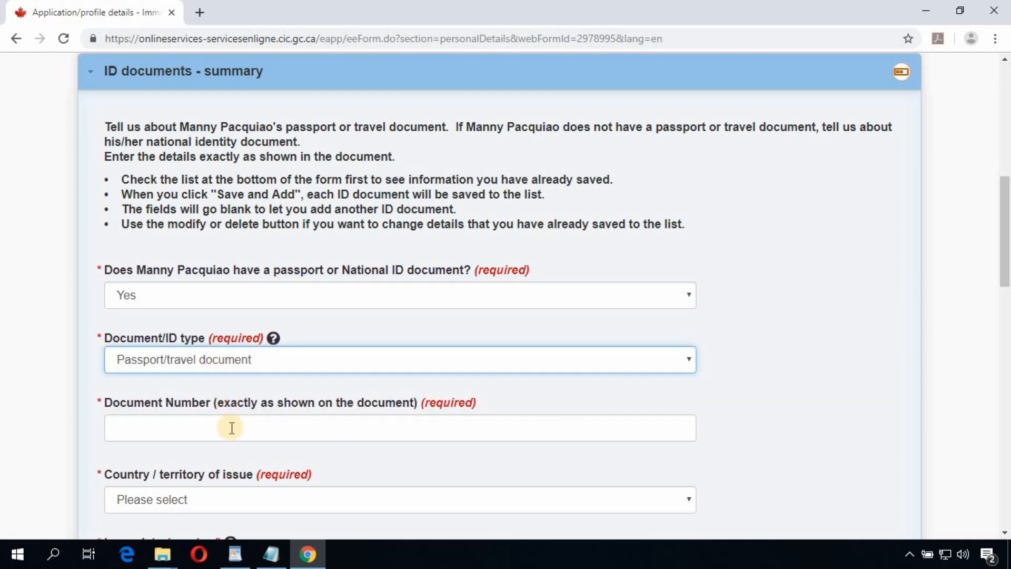
pyautogui.click(234, 428)
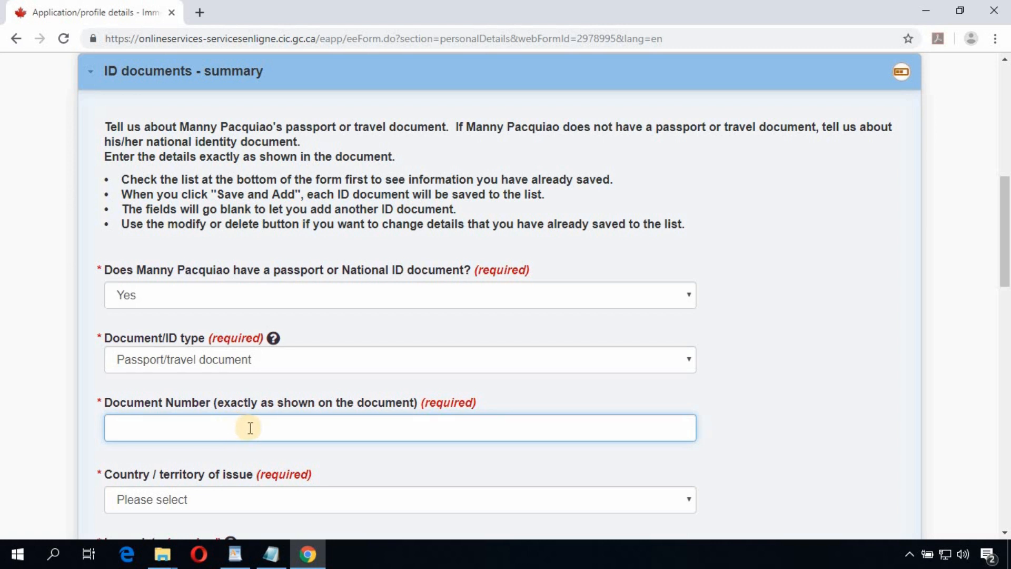
pyautogui.write('E123456')
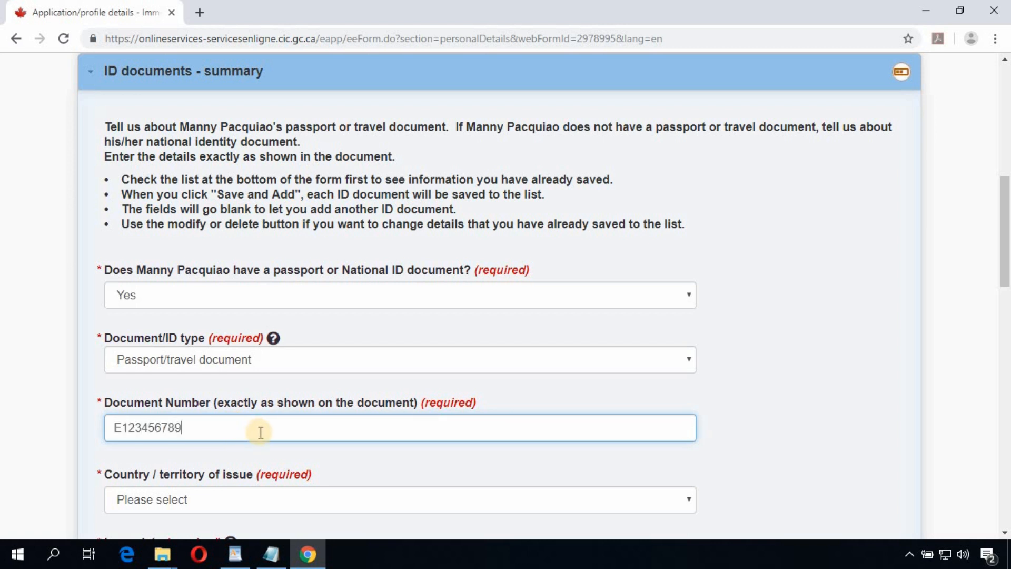
pyautogui.write('789')
pyautogui.scroll(-4, 261, 432)
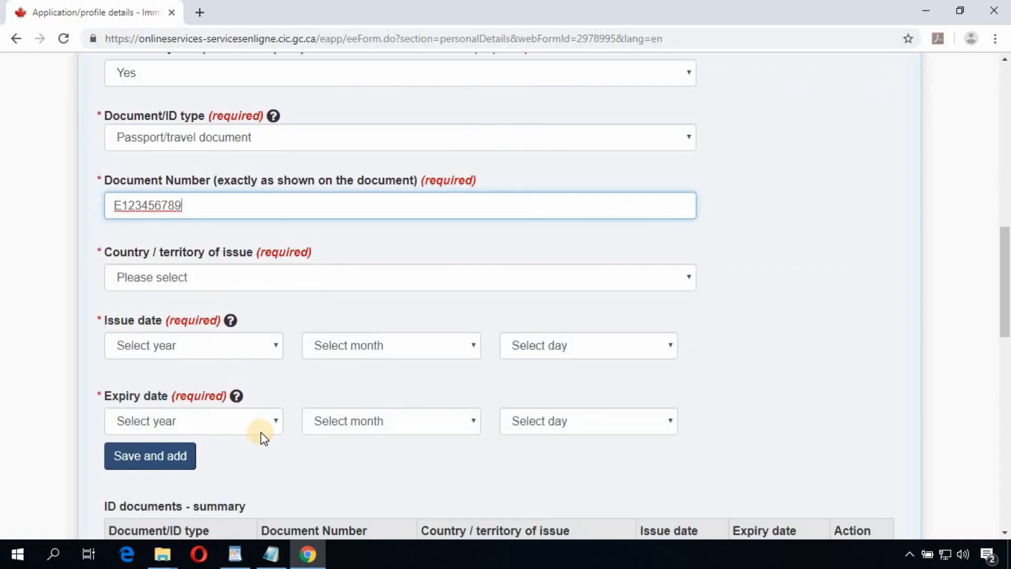
# Step: Set the country of issue to PHL (Philippines) and the issue date to 2015-01-01
pyautogui.click(242, 286)
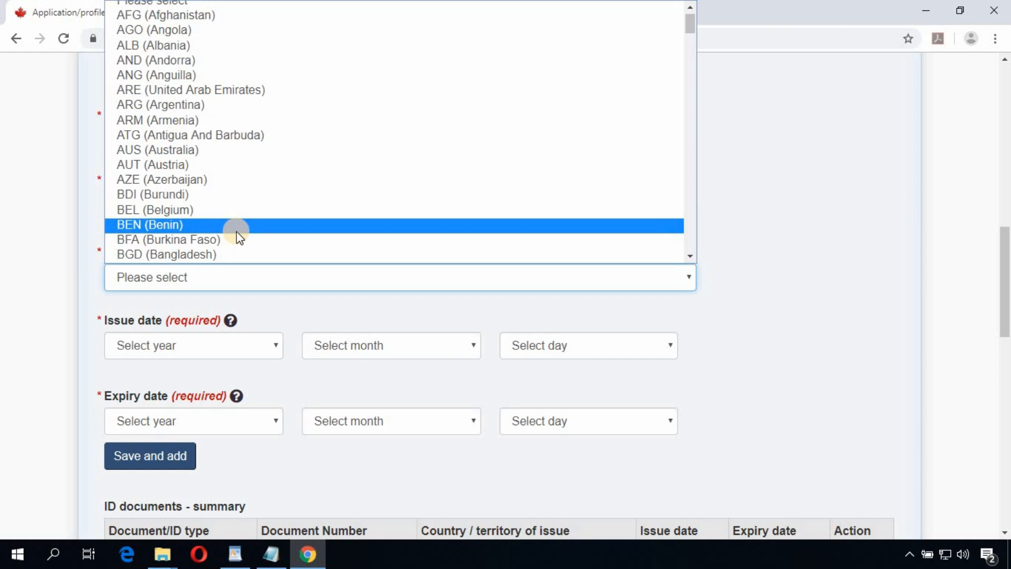
pyautogui.write('ph')
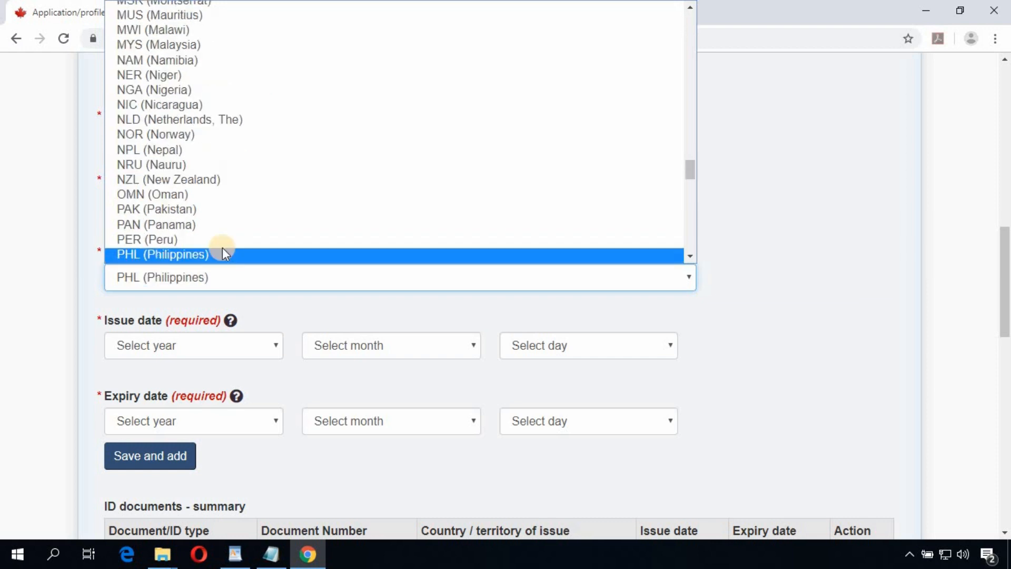
pyautogui.click(204, 253)
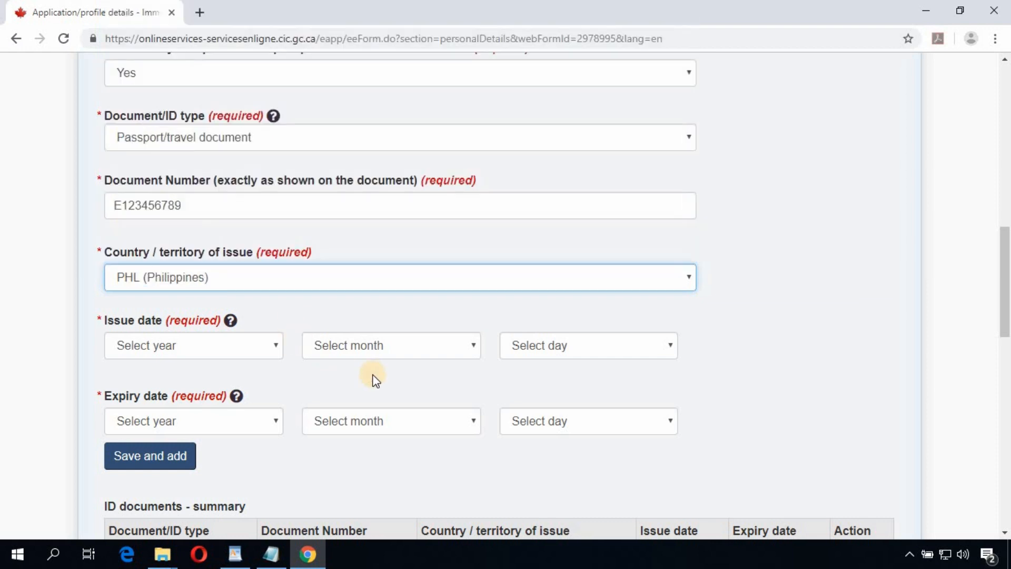
pyautogui.click(262, 345)
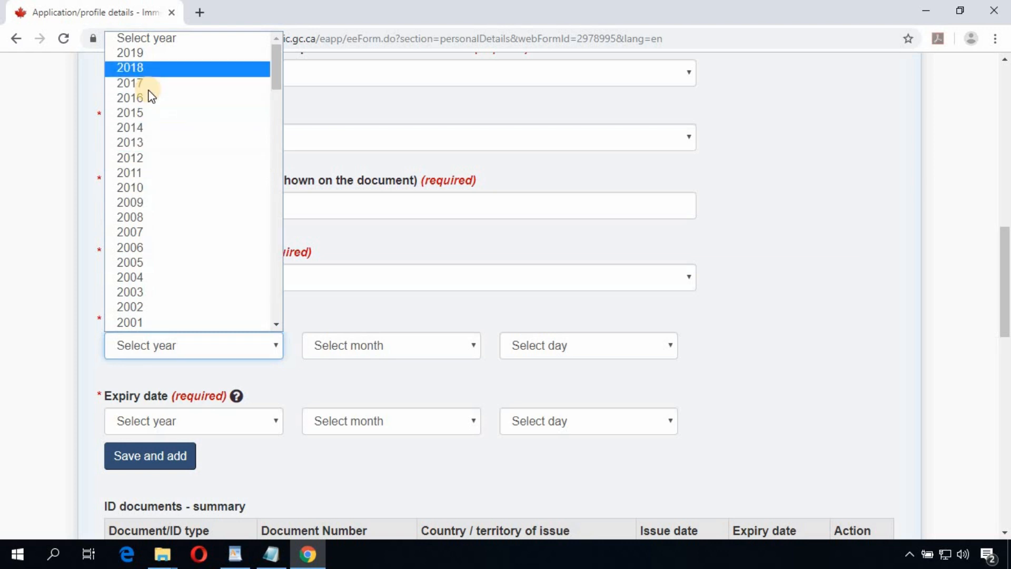
pyautogui.click(153, 112)
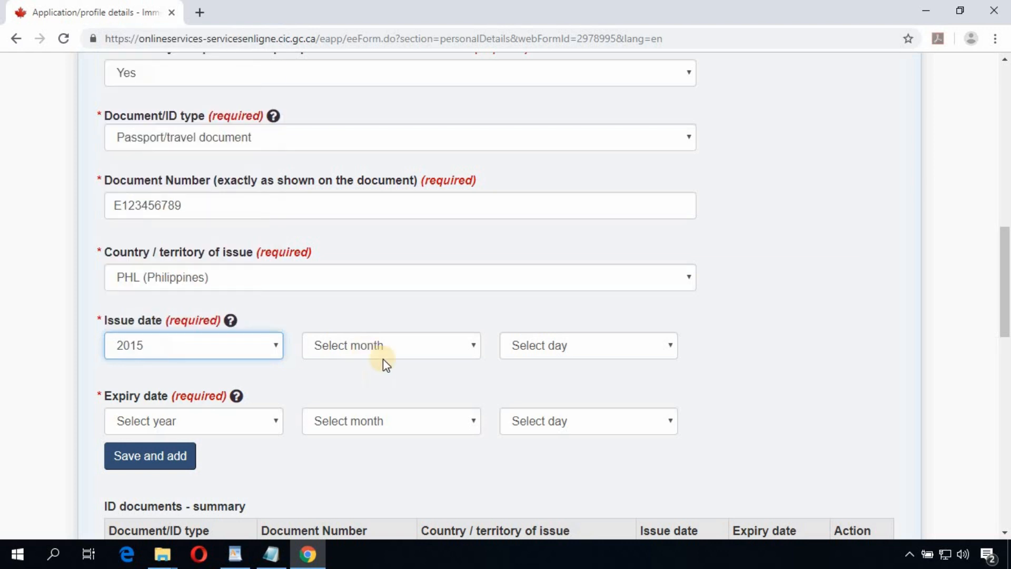
pyautogui.click(390, 340)
pyautogui.click(359, 158)
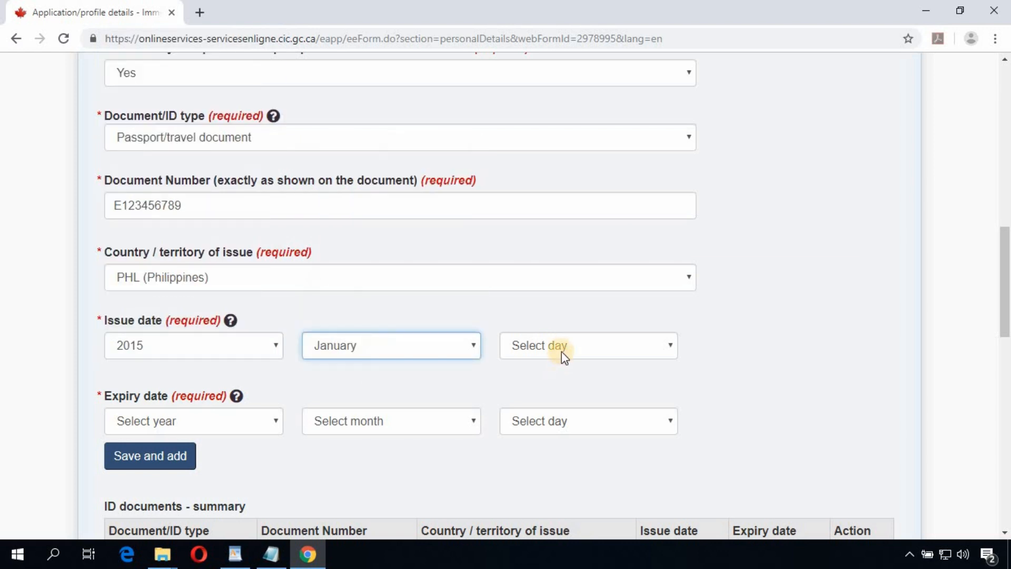
pyautogui.click(562, 349)
pyautogui.click(549, 56)
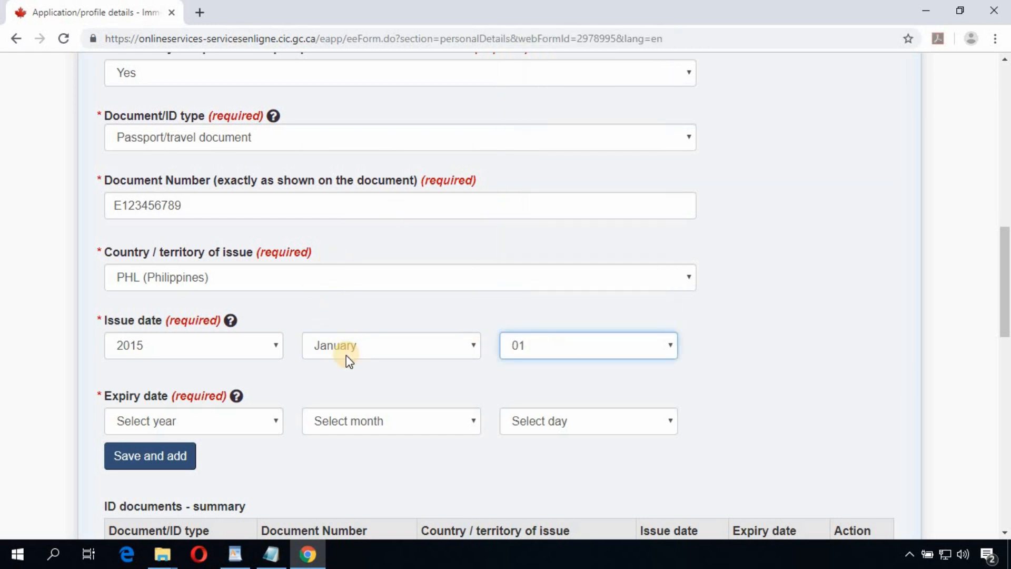
# Step: Set the passport expiry date to 2025-01-01 and save it to the ID documents summary
pyautogui.scroll(-3, 258, 289)
pyautogui.click(255, 272)
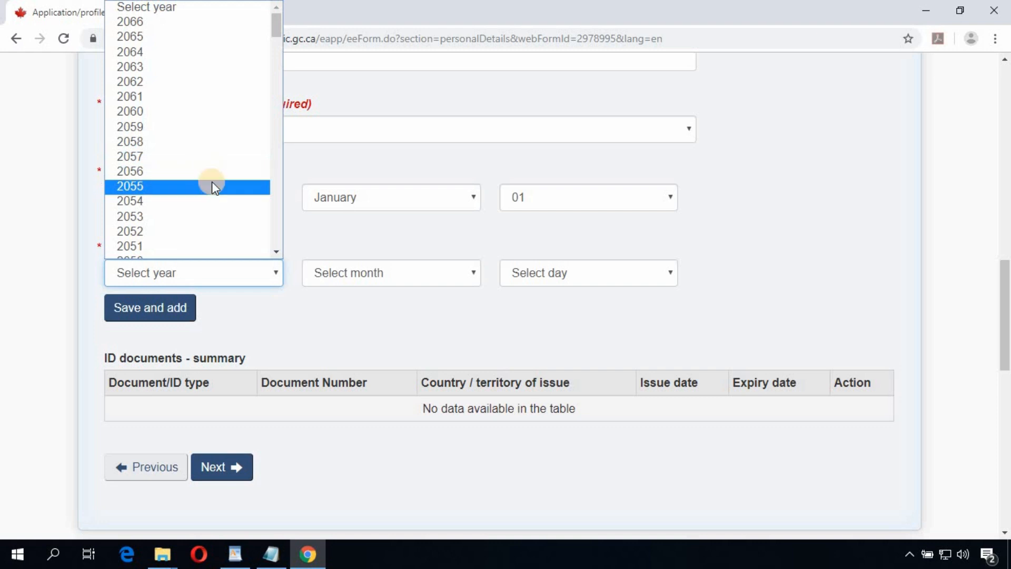
pyautogui.scroll(-3, 197, 181)
pyautogui.scroll(-12, 169, 185)
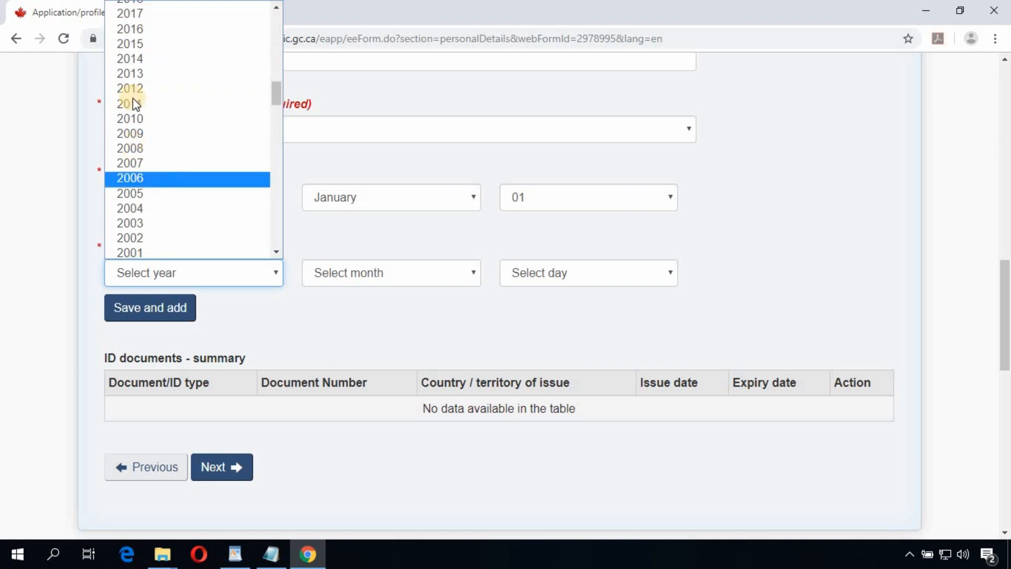
pyautogui.scroll(6, 153, 134)
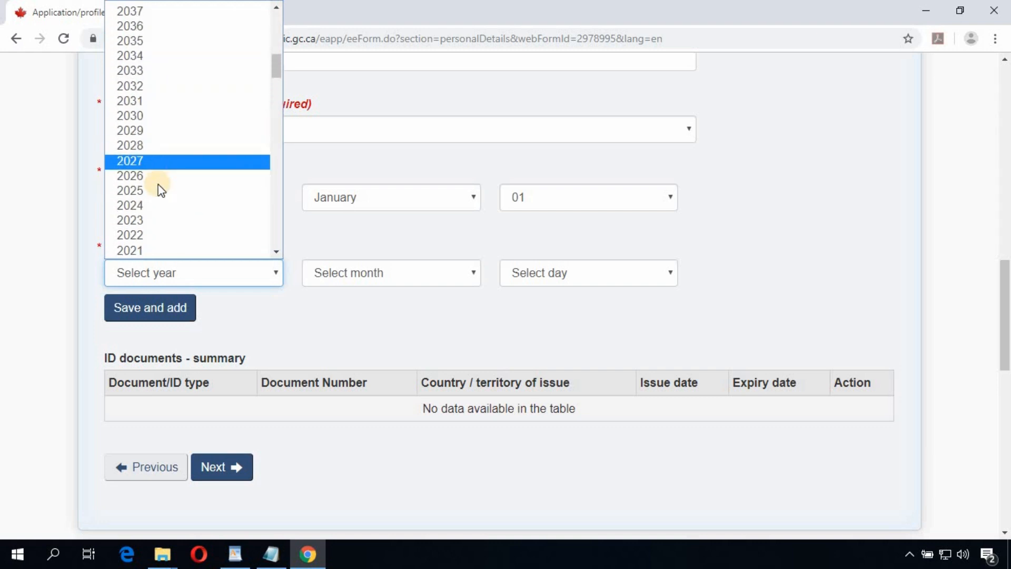
pyautogui.click(157, 190)
pyautogui.click(411, 282)
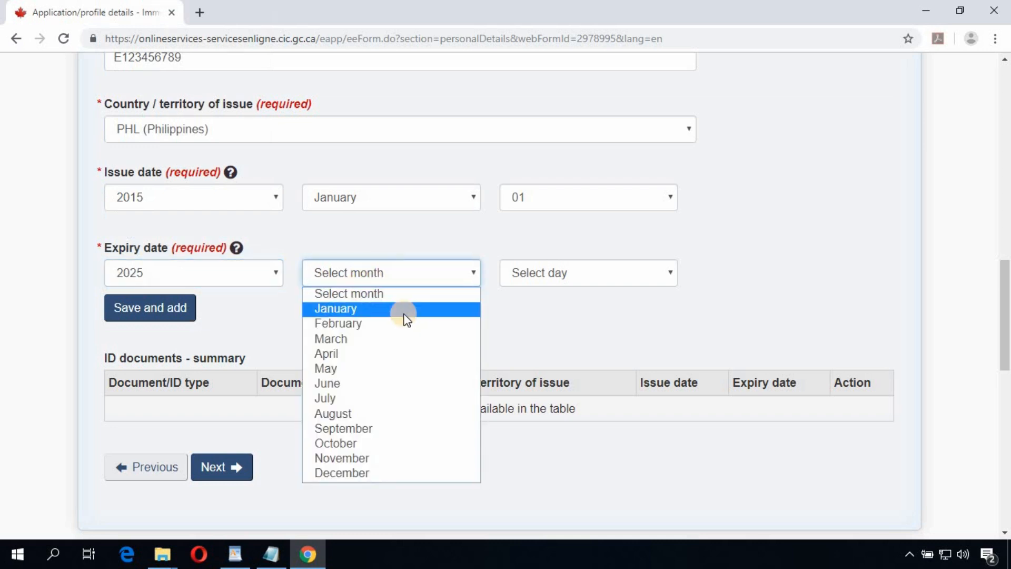
pyautogui.click(595, 287)
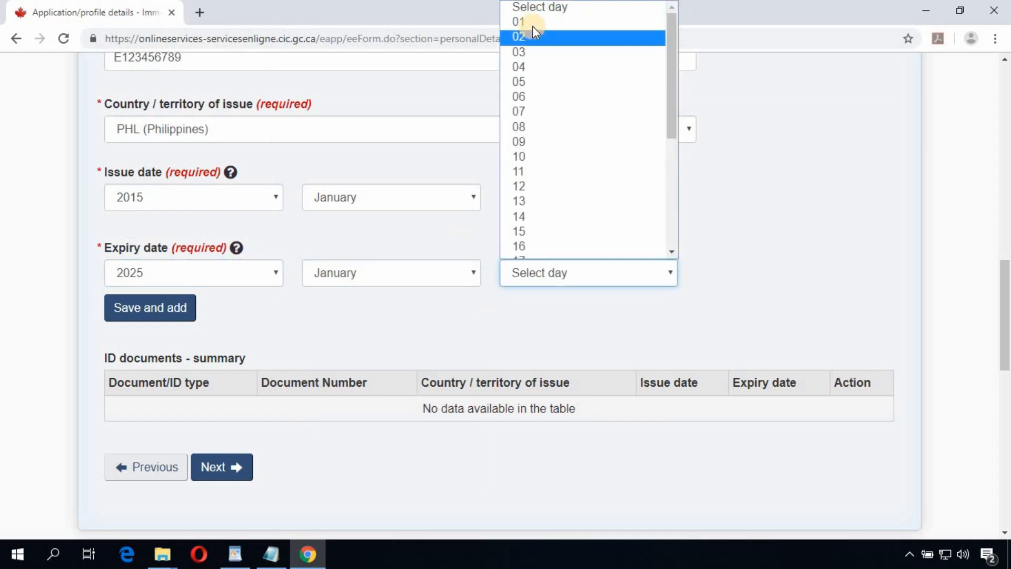
pyautogui.click(546, 284)
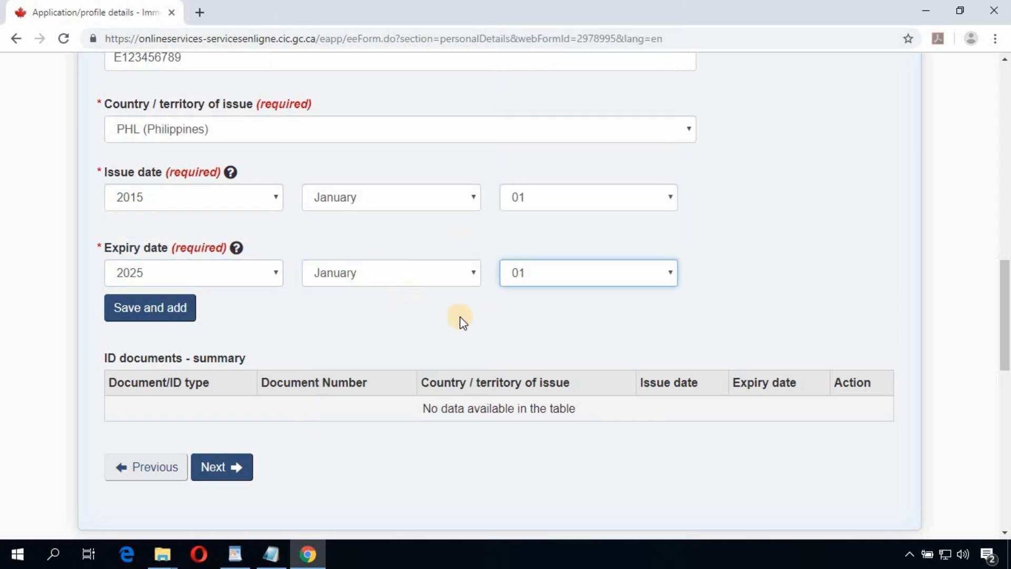
pyautogui.click(159, 316)
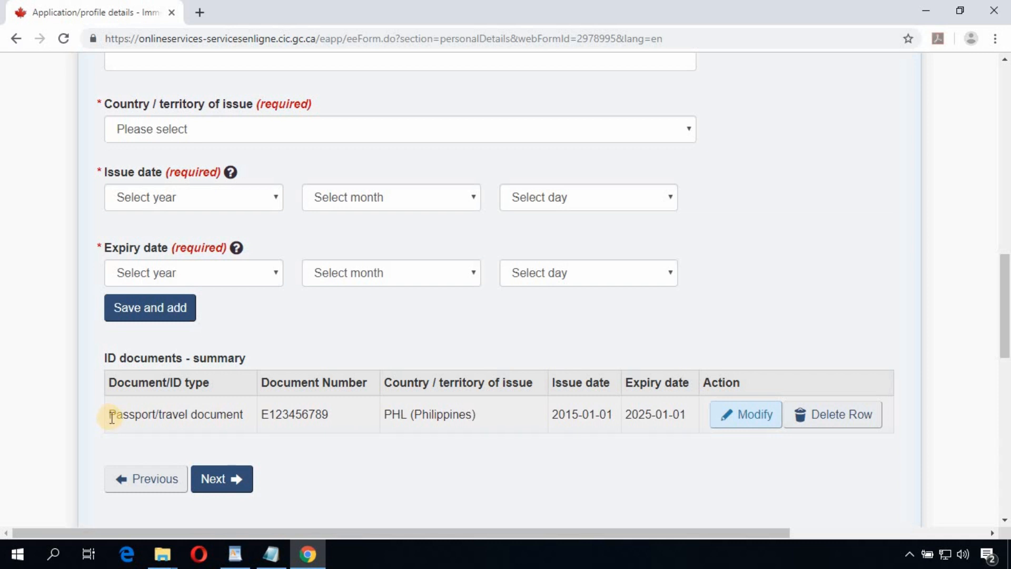
# Step: Check the saved PHL passport row in the ID documents summary and go on to immigration history
pyautogui.moveTo(108, 415); pyautogui.dragTo(748, 424)
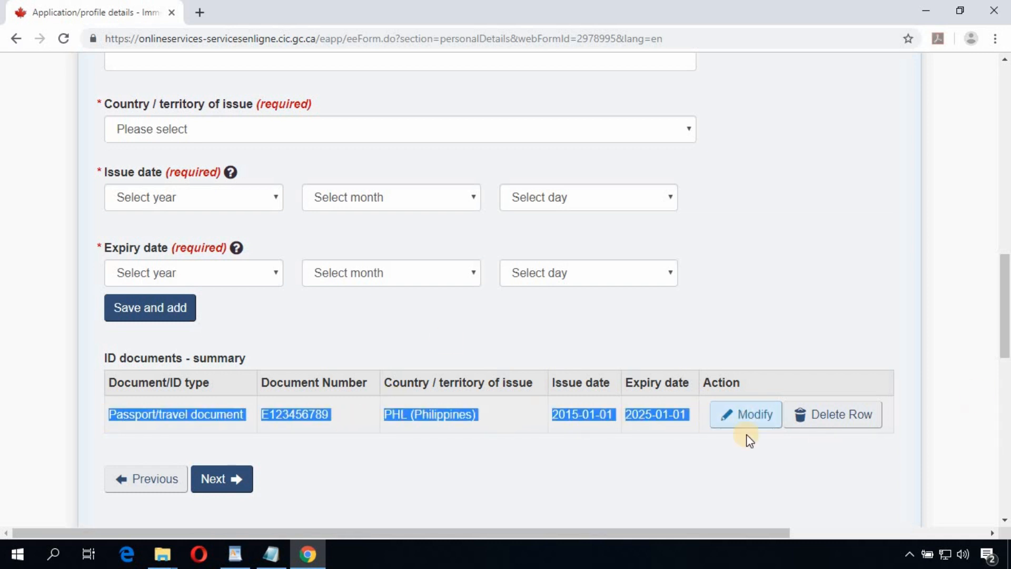
pyautogui.click(767, 459)
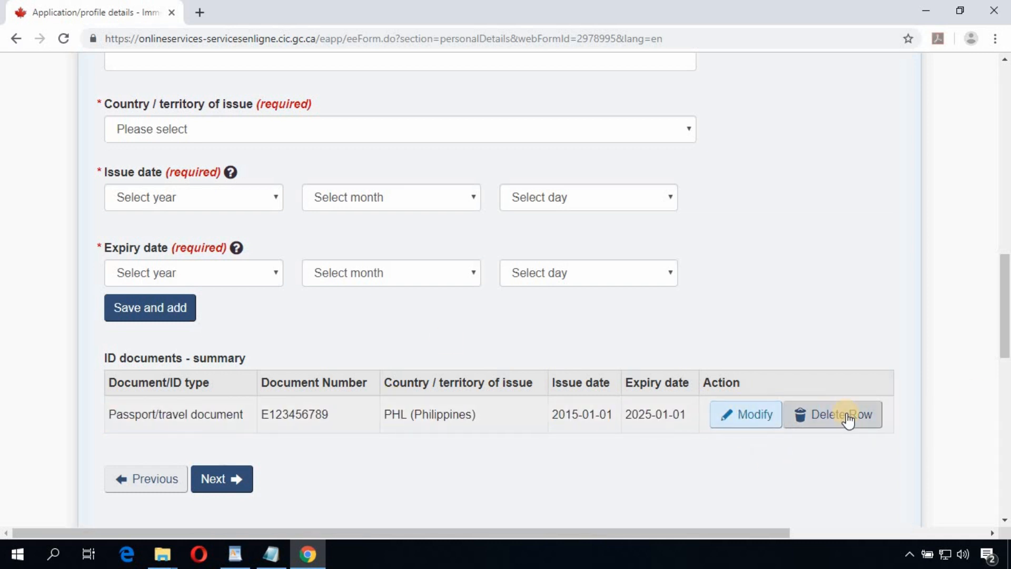
pyautogui.scroll(-3, 854, 423)
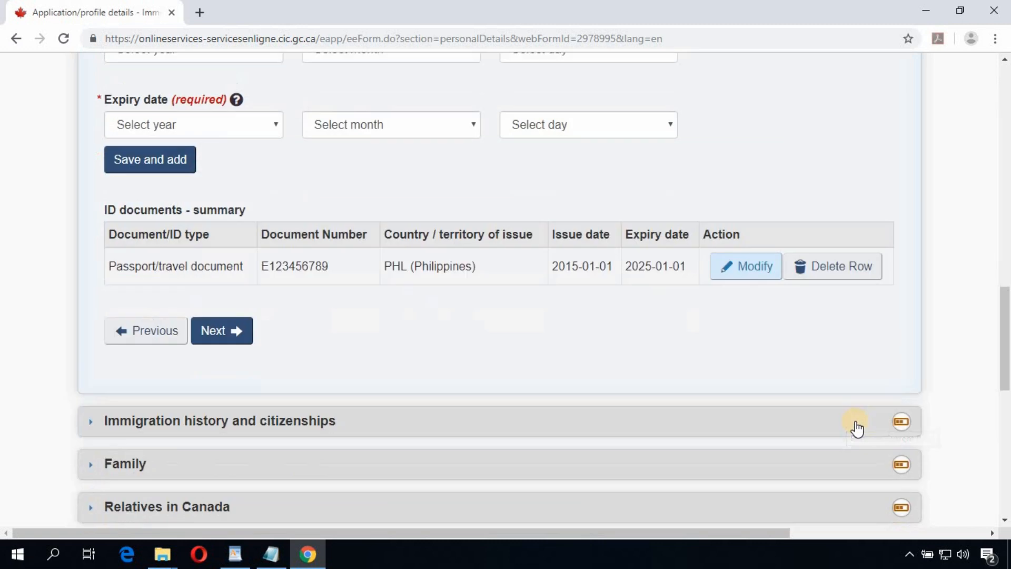
pyautogui.click(234, 343)
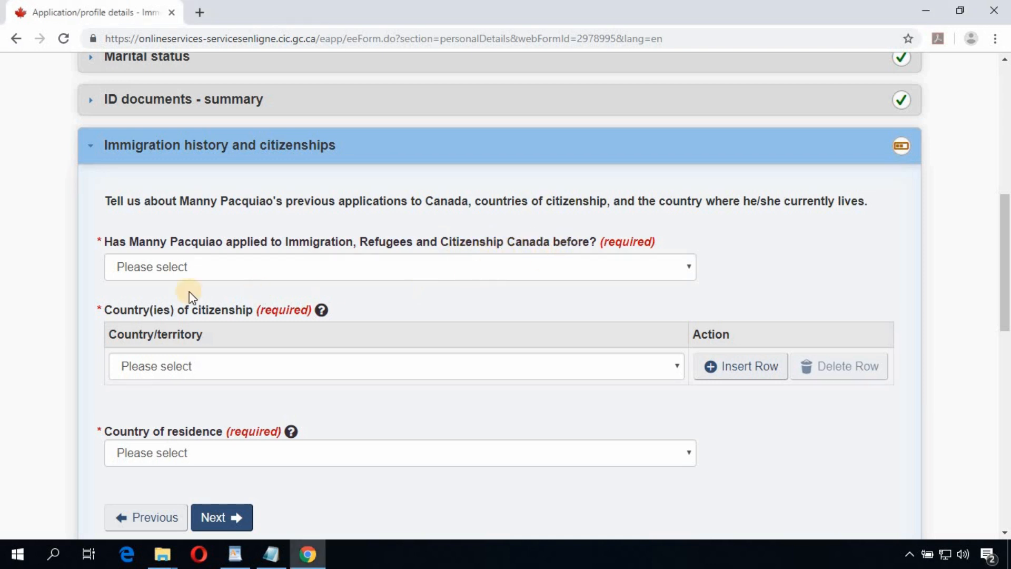
# Step: Answer No to having applied before and set the country of citizenship to Philippines
pyautogui.click(158, 267)
pyautogui.click(151, 318)
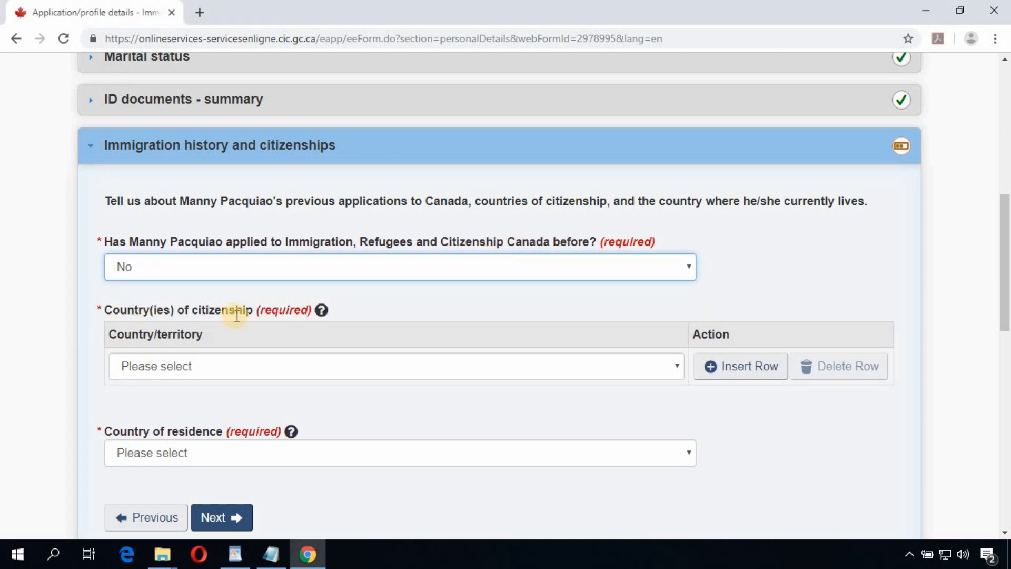
pyautogui.scroll(-2, 235, 305)
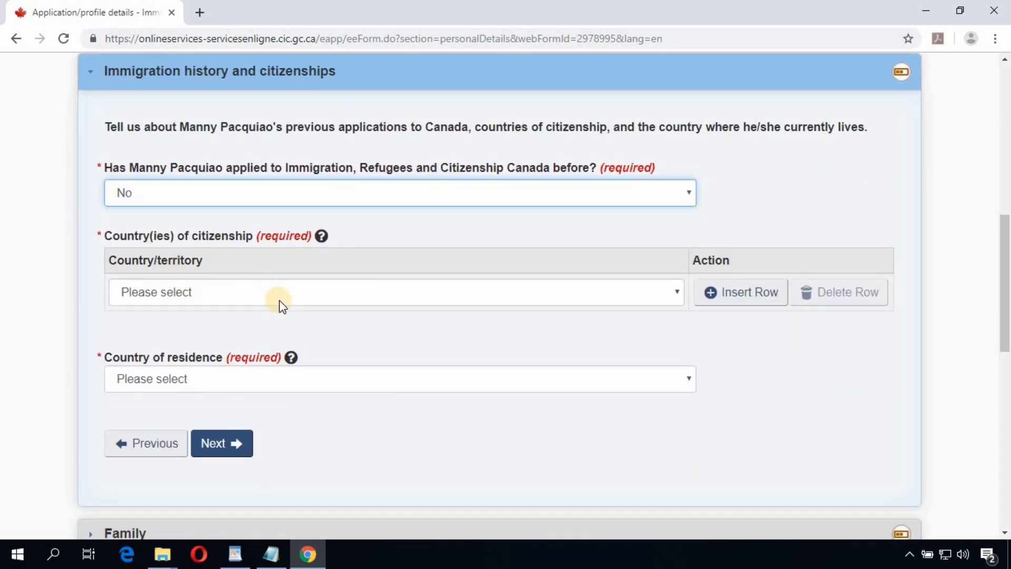
pyautogui.click(281, 303)
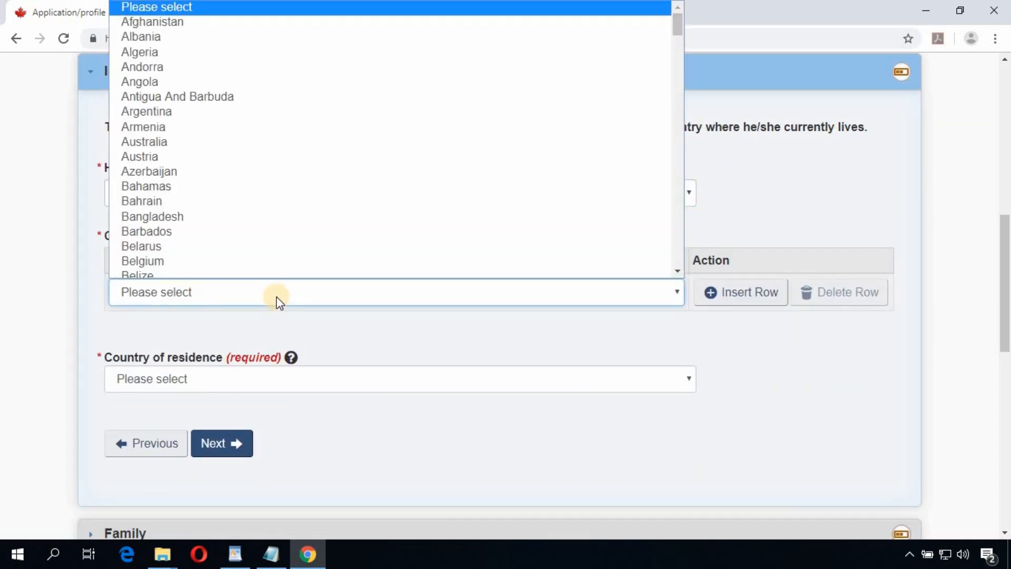
pyautogui.write('ph')
pyautogui.press('Return')
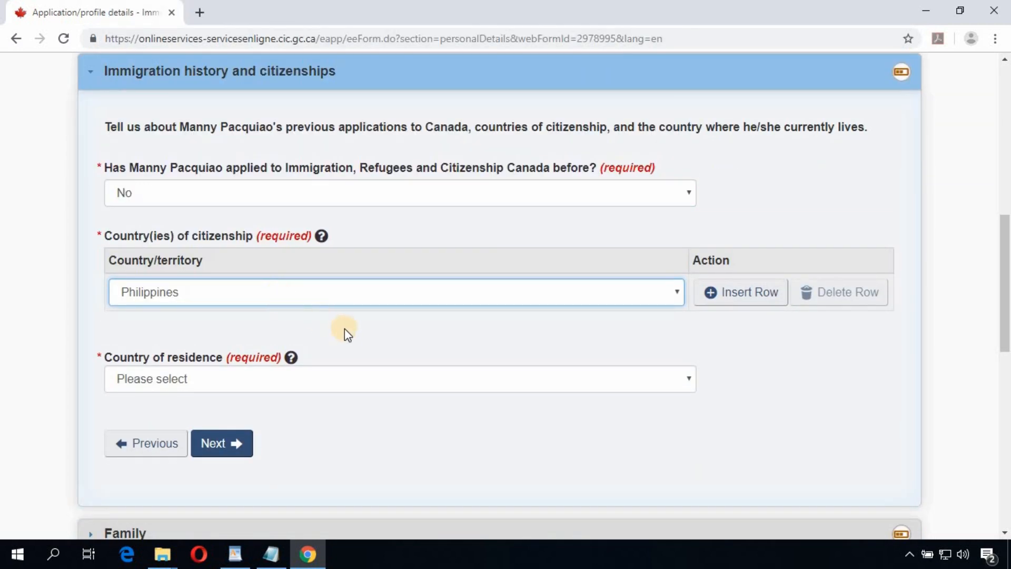
pyautogui.click(346, 330)
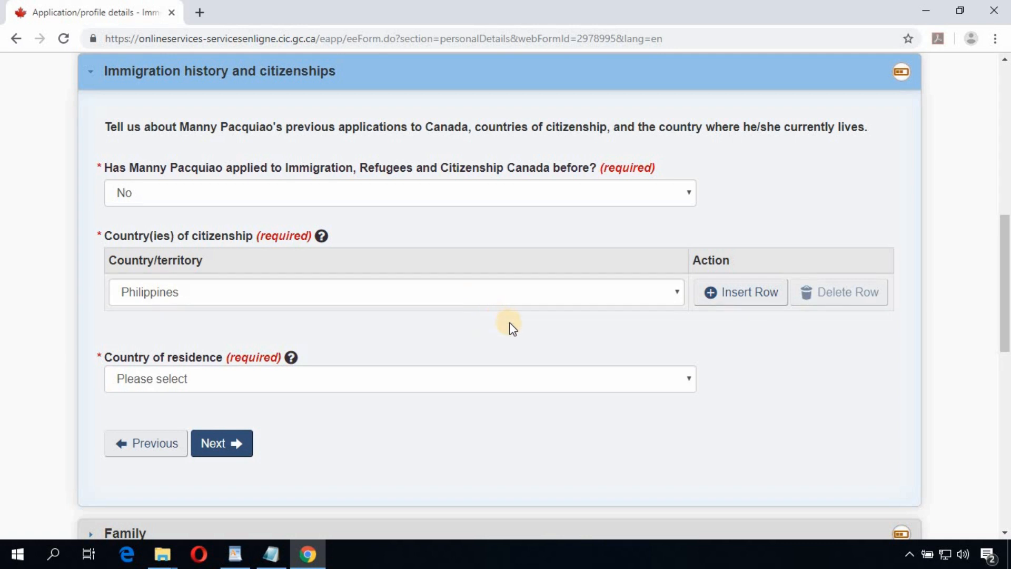
# Step: Set the country of residence to Philippines and continue to the Family questions
pyautogui.scroll(-2, 249, 330)
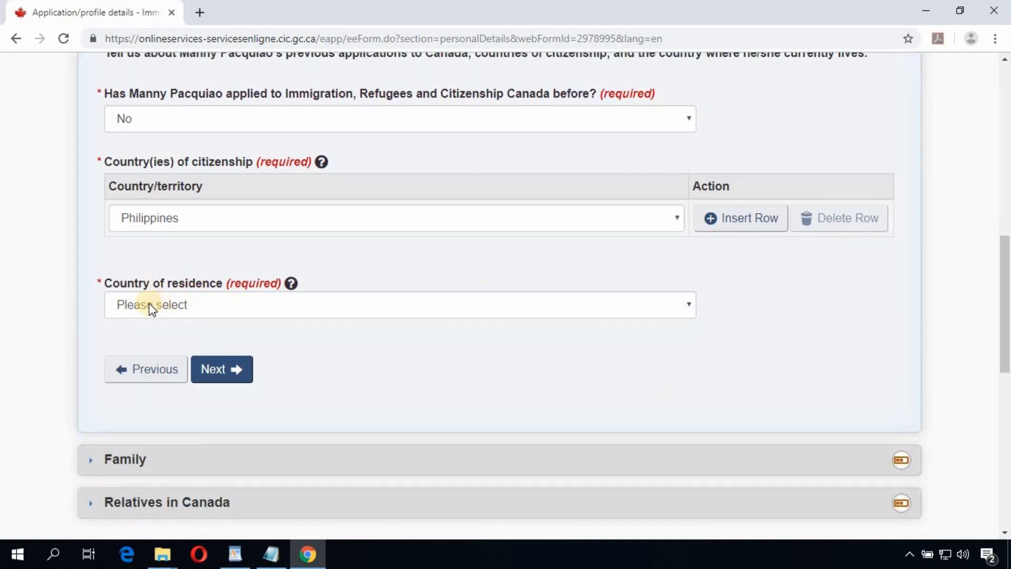
pyautogui.click(264, 309)
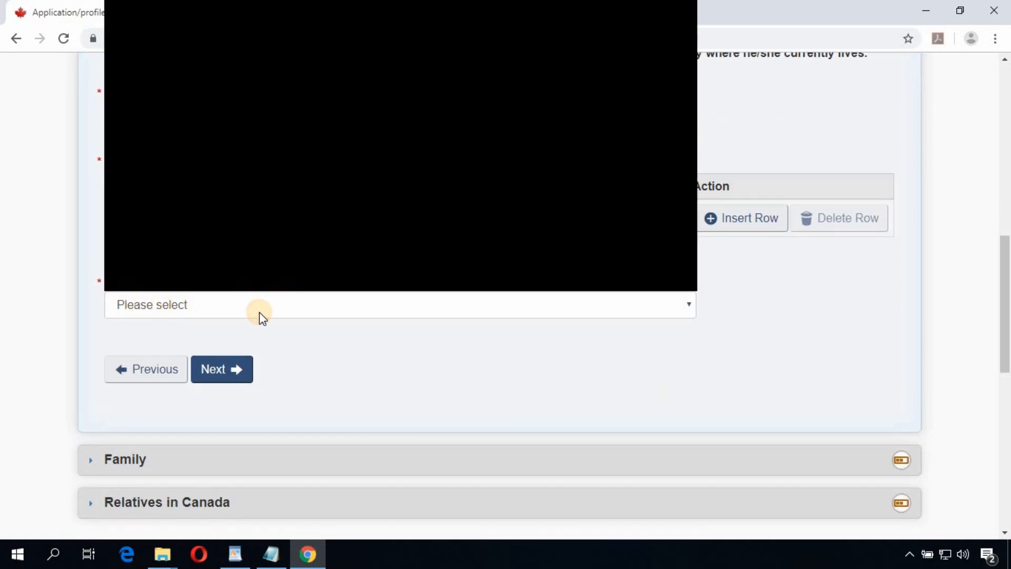
pyautogui.write('phi')
pyautogui.press('Return')
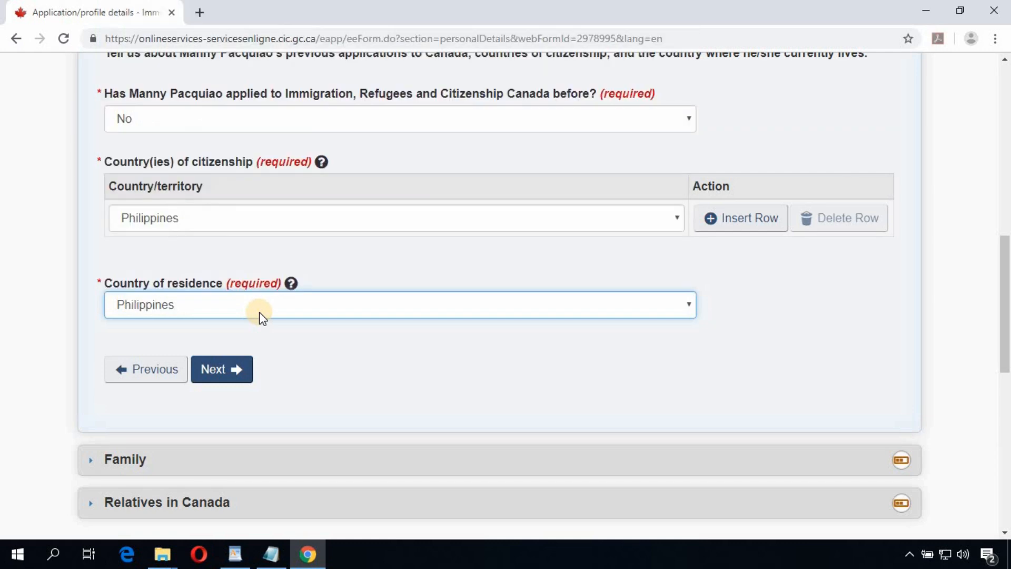
pyautogui.click(240, 369)
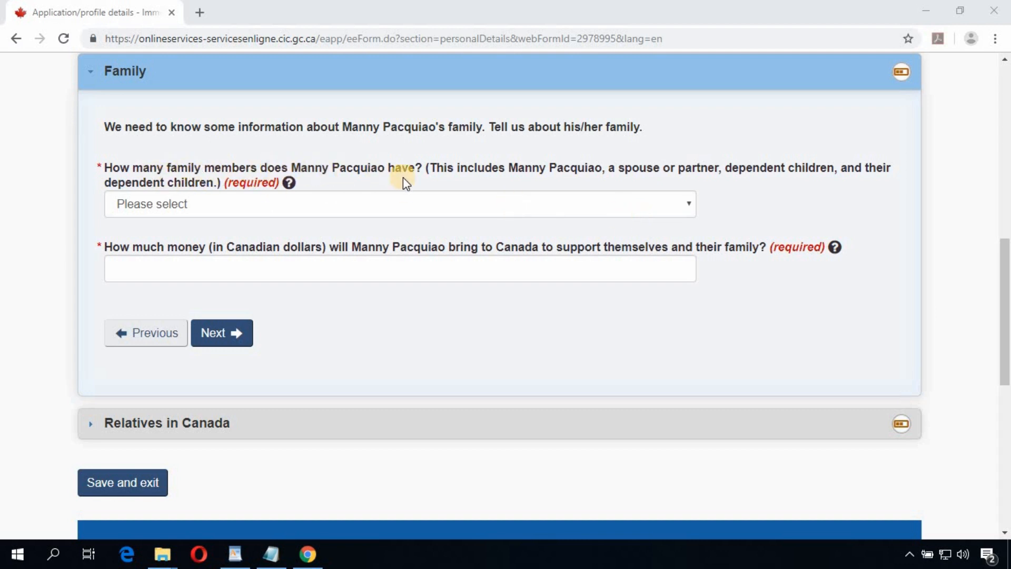
# Step: Record 1 family member and 15000 in settlement funds, then proceed to Relatives in Canada
pyautogui.click(384, 203)
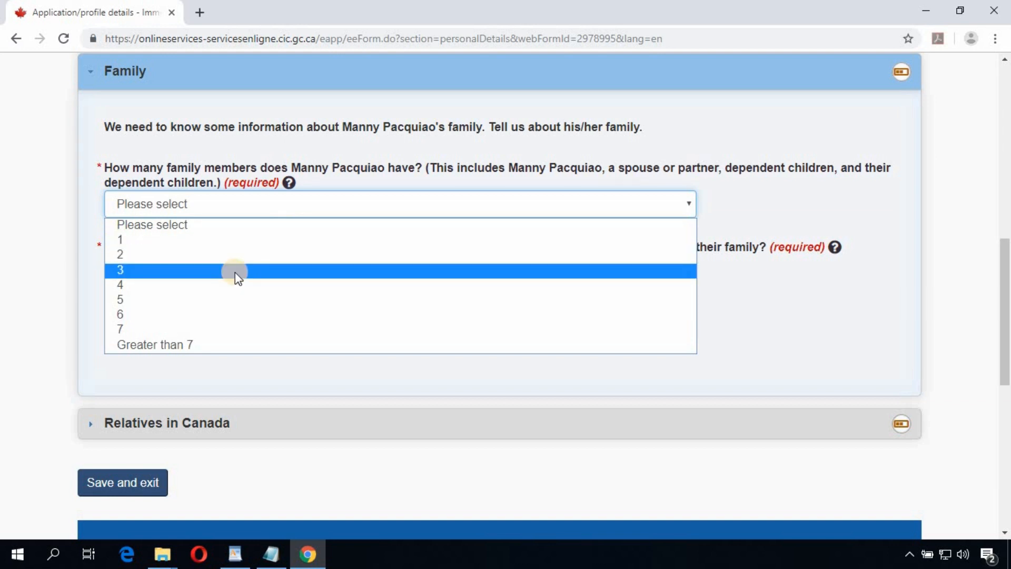
pyautogui.click(233, 242)
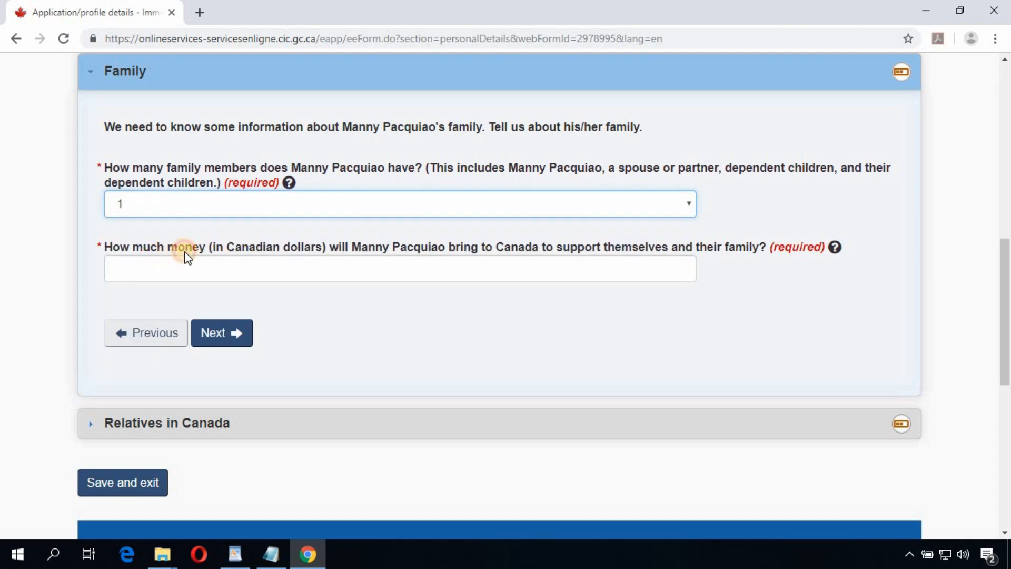
pyautogui.click(221, 255)
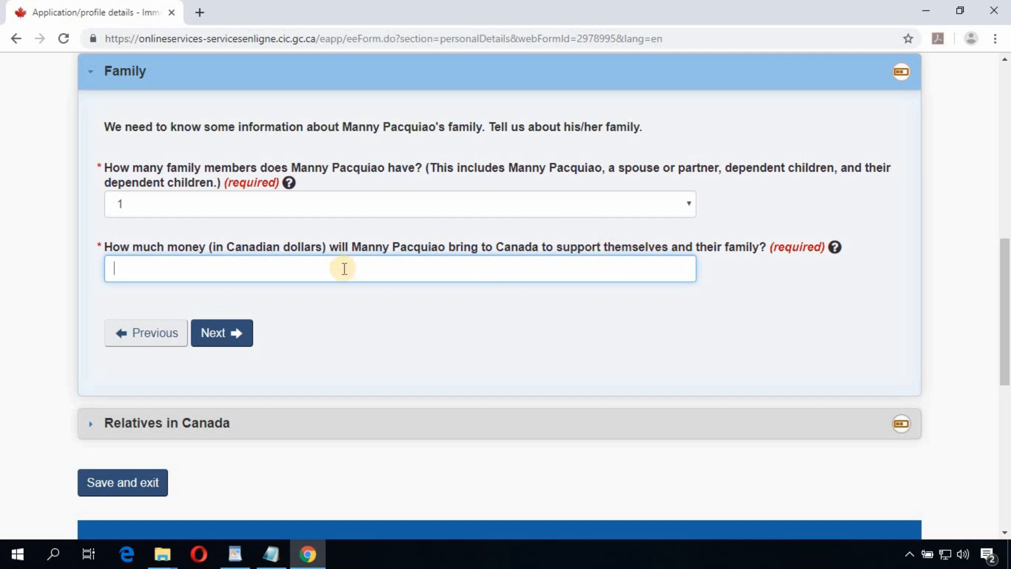
pyautogui.write('15000')
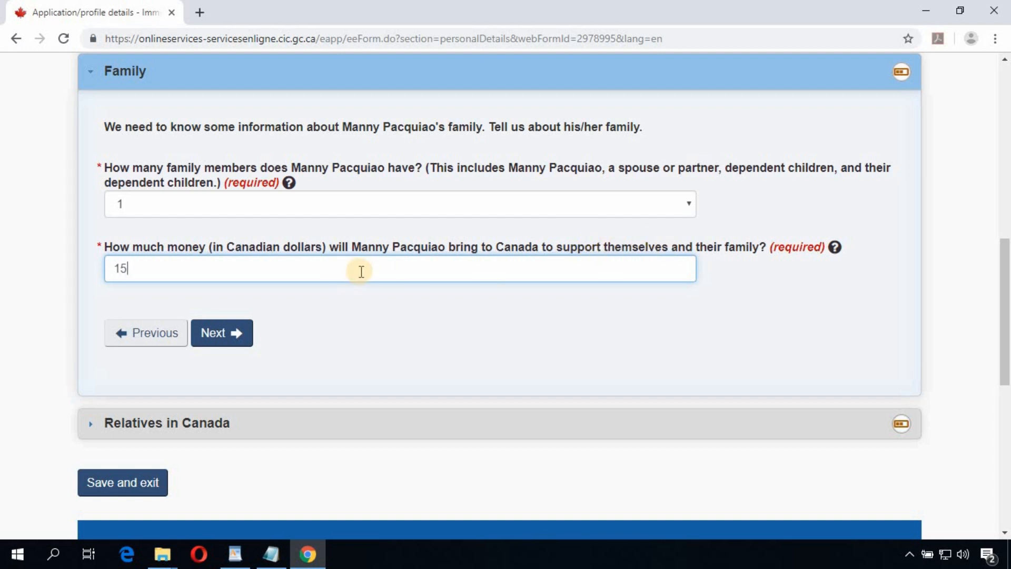
pyautogui.click(234, 340)
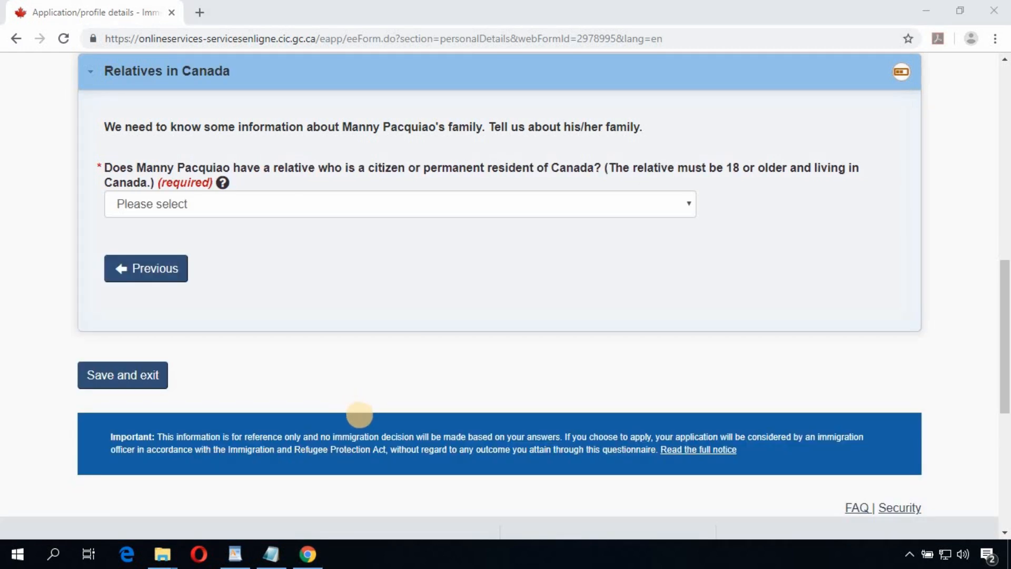
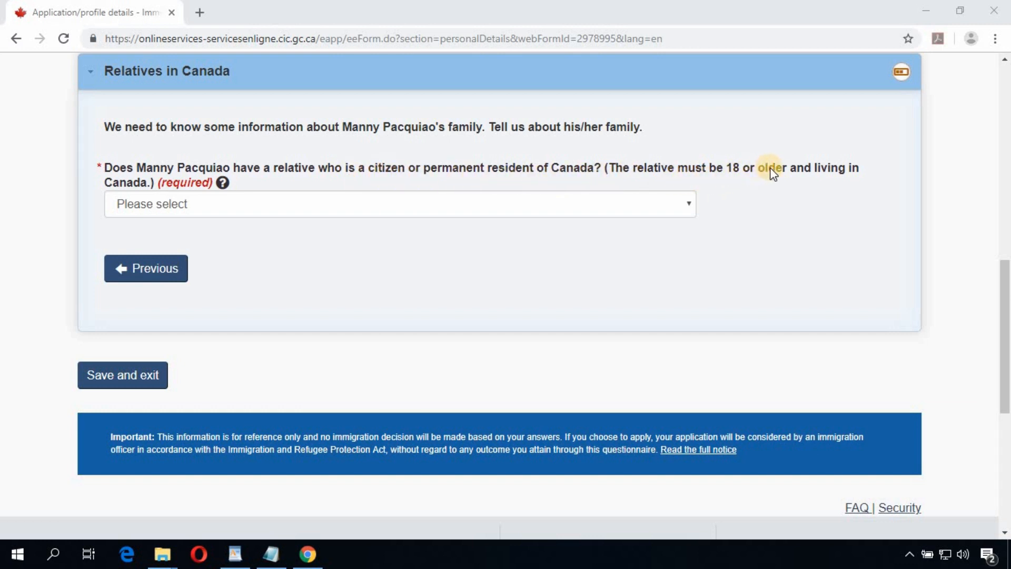
# Step: Answer No to having relatives in Canada and save the Personal details form
pyautogui.click(258, 210)
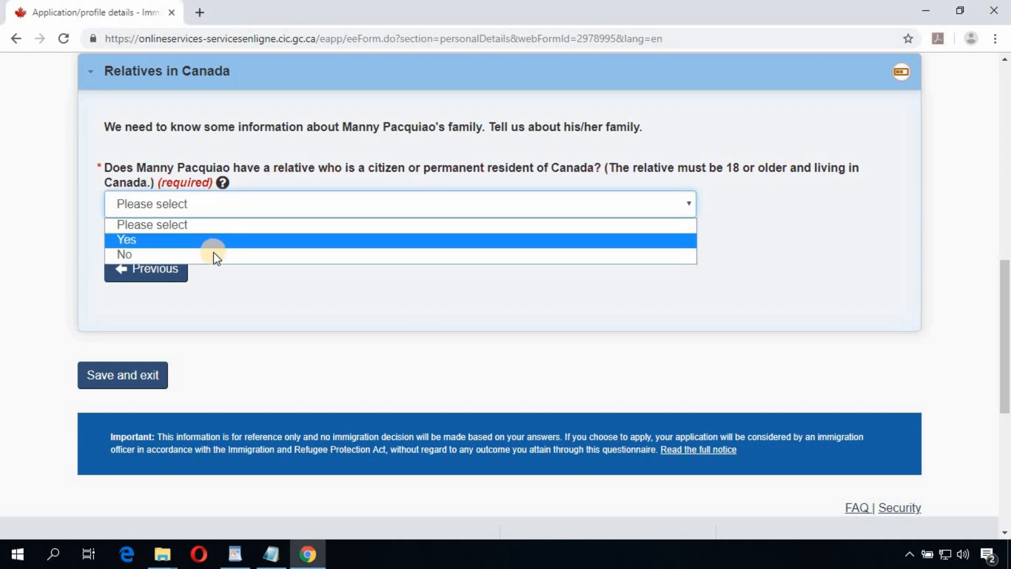
pyautogui.click(314, 280)
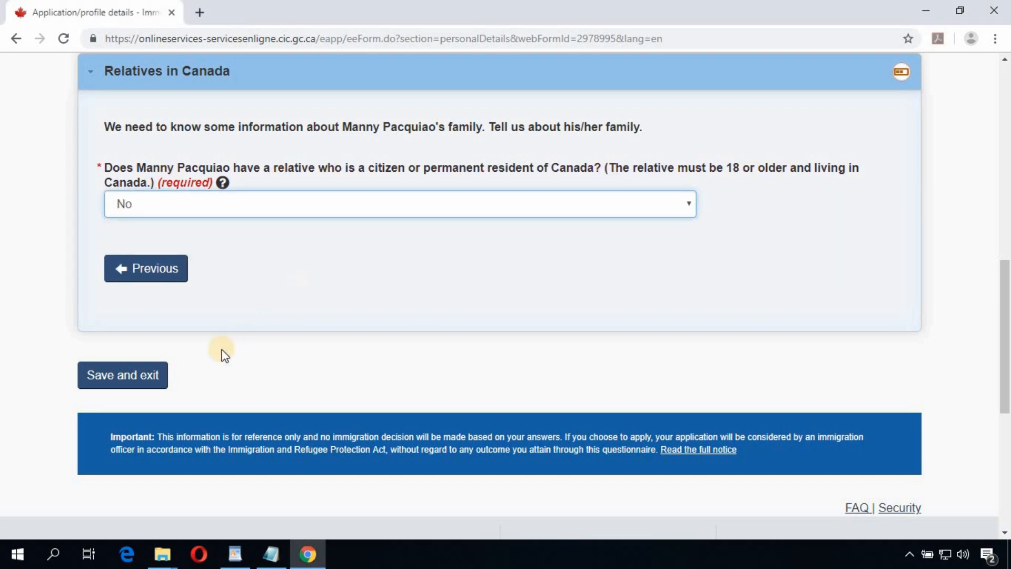
pyautogui.click(138, 375)
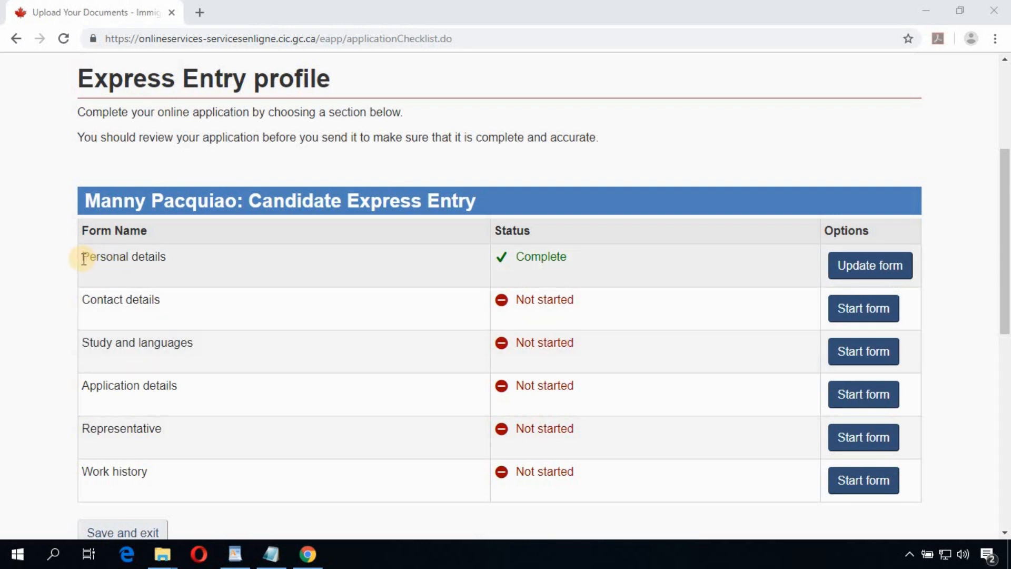
# Step: Confirm Personal details shows Complete, then start the Contact details form
pyautogui.tripleClick(162, 259)
pyautogui.tripleClick(570, 258)
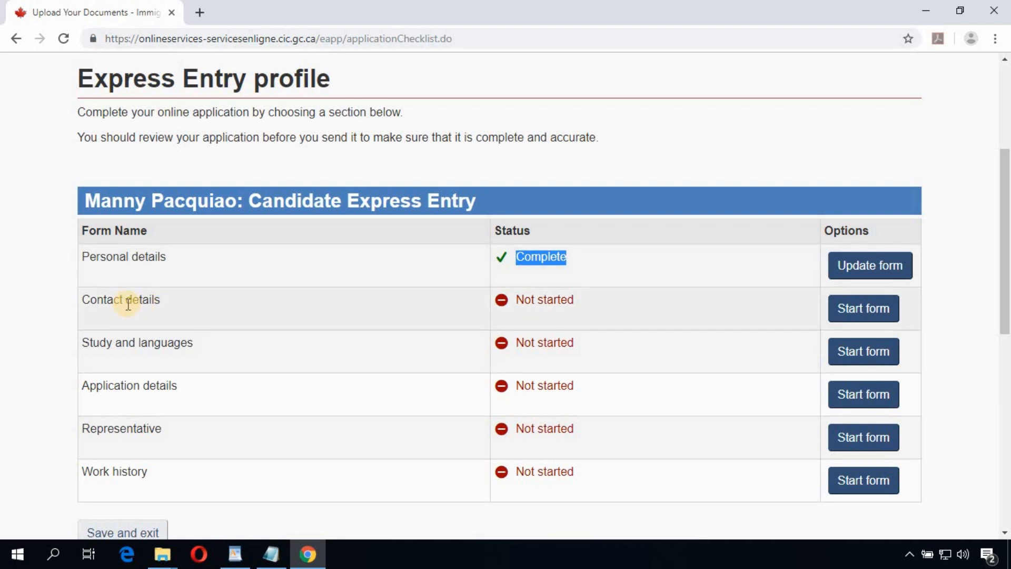
pyautogui.tripleClick(165, 301)
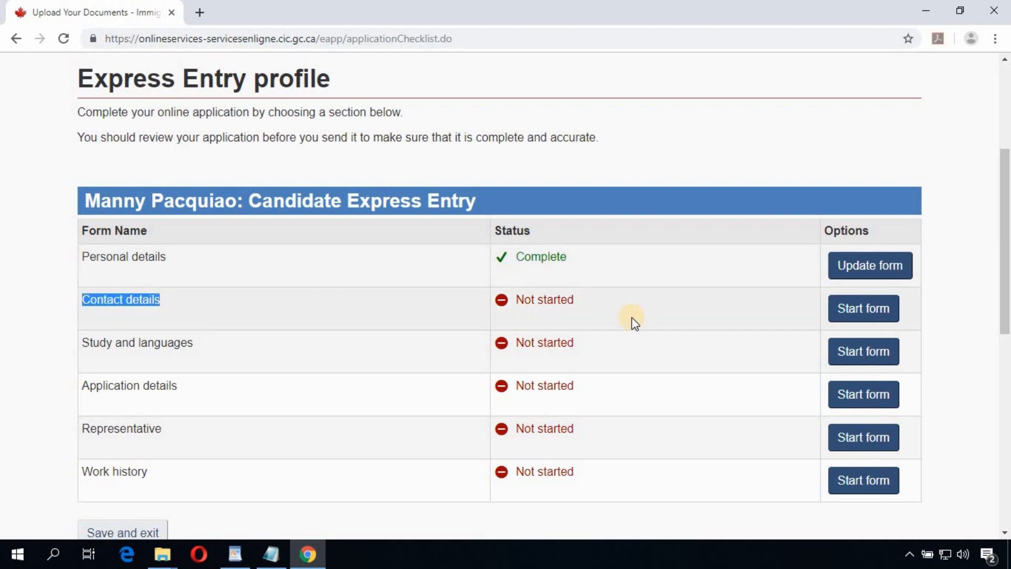
pyautogui.click(872, 316)
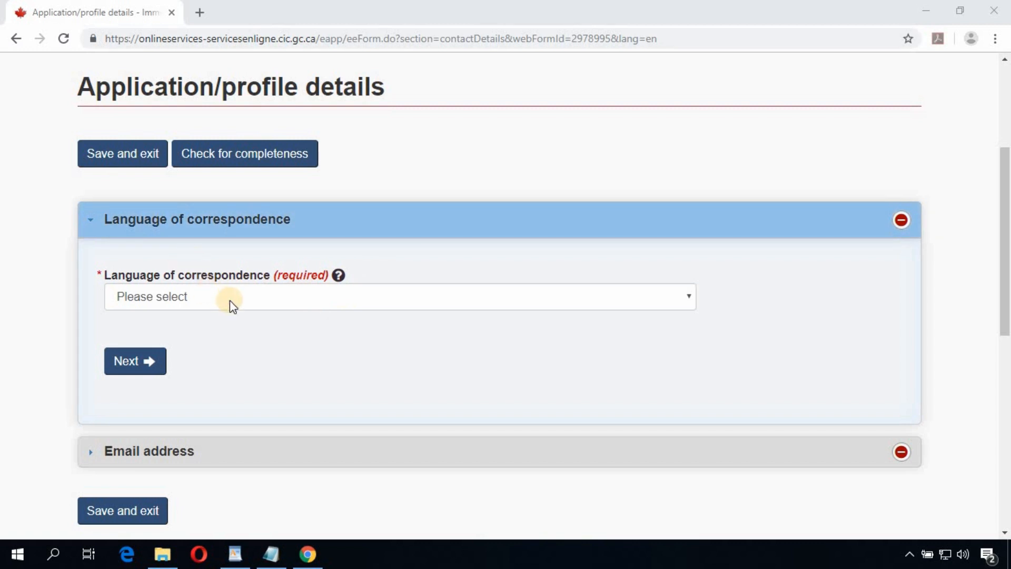
# Step: Choose English for correspondence, fill in the saved email address, and save Contact details
pyautogui.click(272, 305)
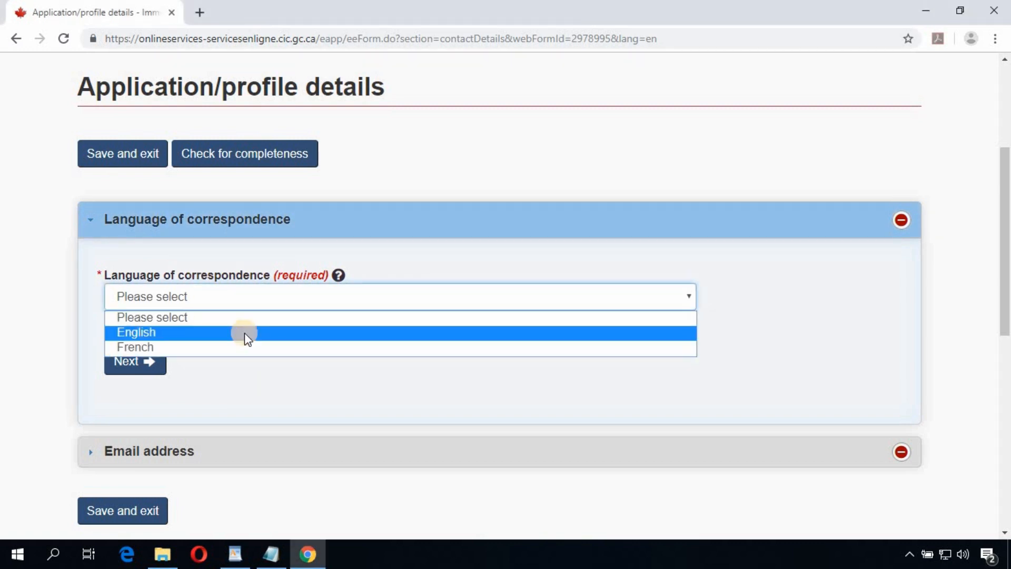
pyautogui.click(244, 333)
pyautogui.scroll(-3, 208, 318)
pyautogui.click(208, 315)
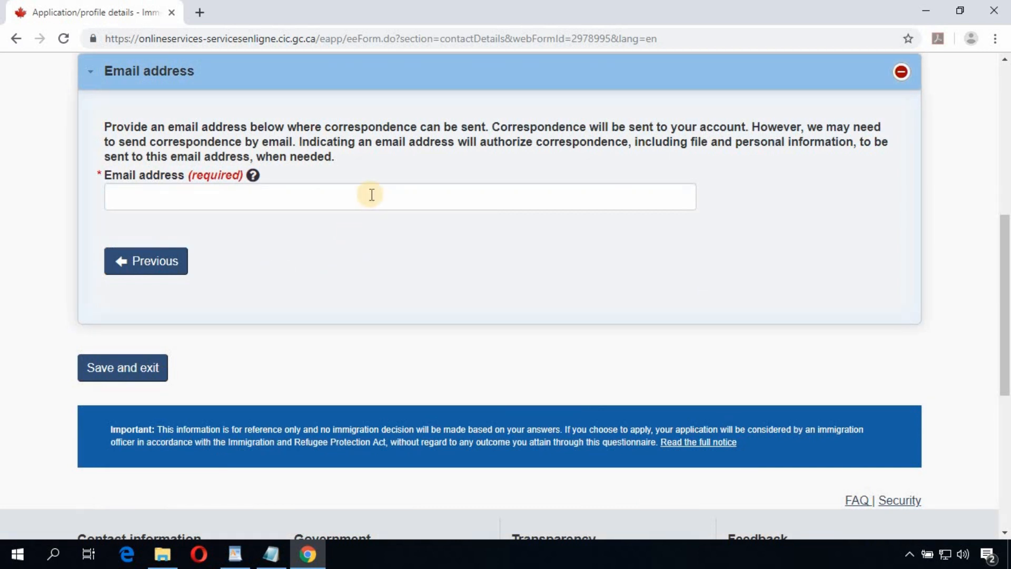
pyautogui.click(371, 195)
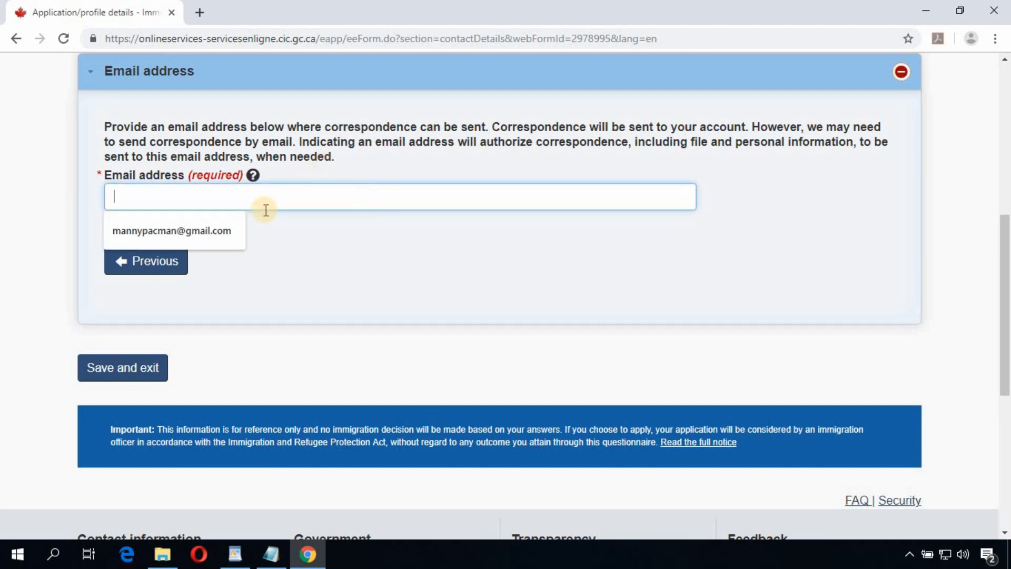
pyautogui.click(198, 232)
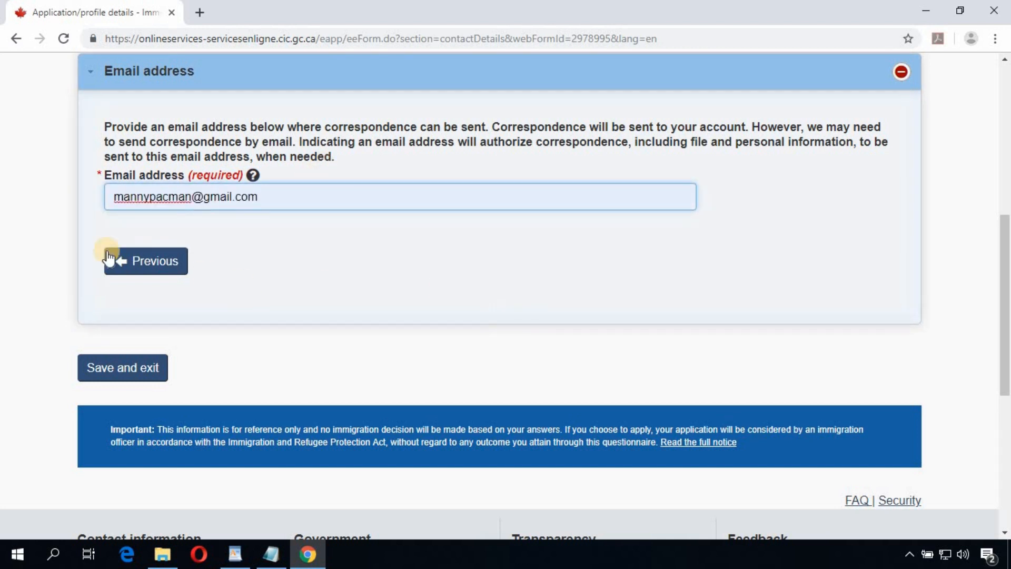
pyautogui.click(149, 379)
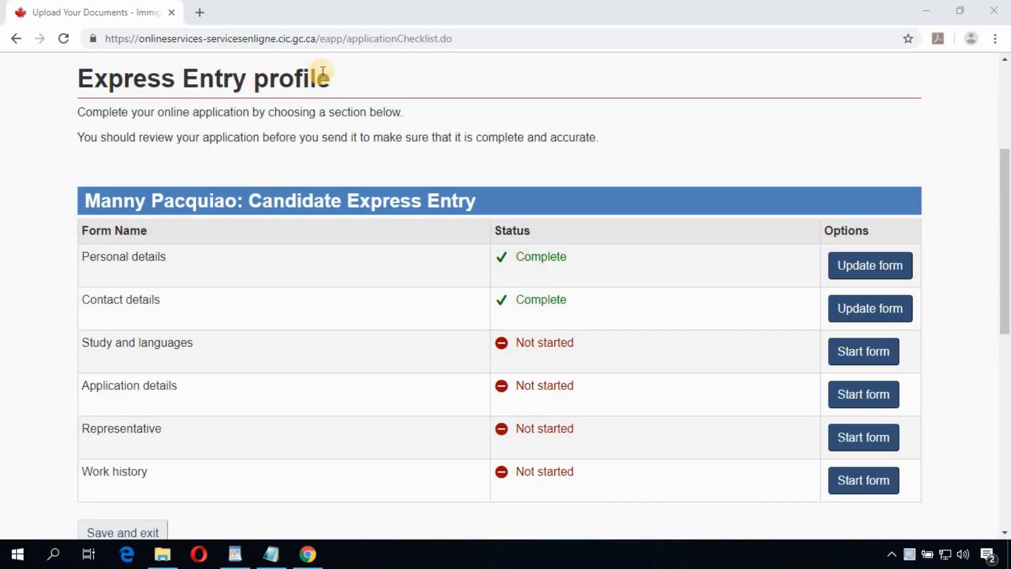
# Step: Confirm Contact details is Complete and start the Study and languages form
pyautogui.doubleClick(530, 299)
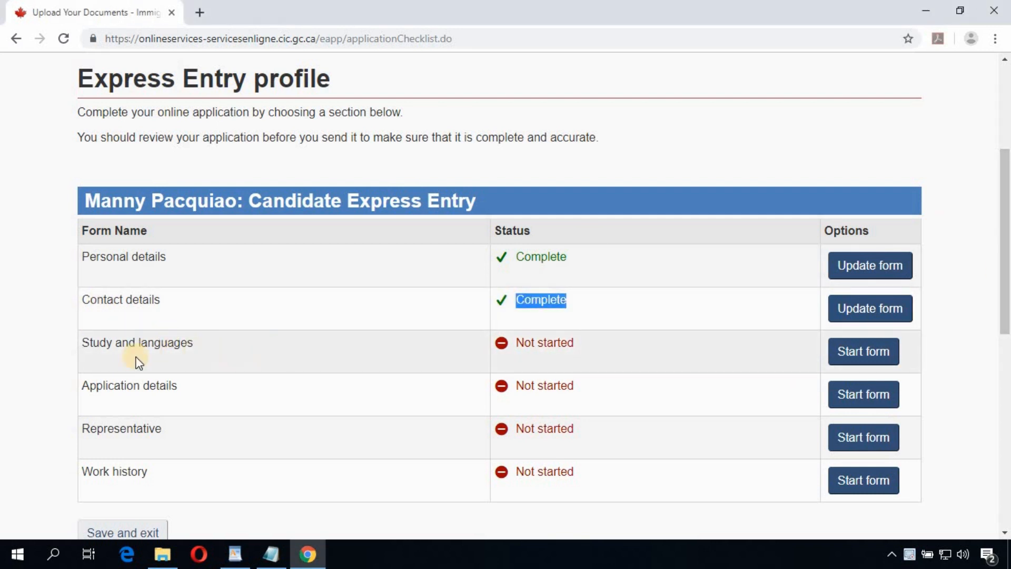
pyautogui.moveTo(89, 343); pyautogui.dragTo(193, 343)
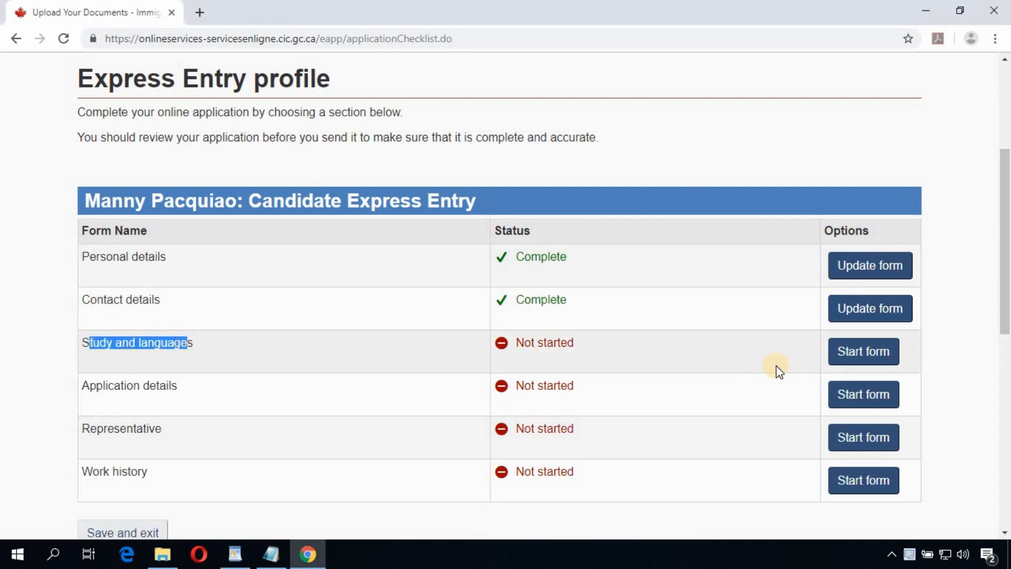
pyautogui.click(872, 357)
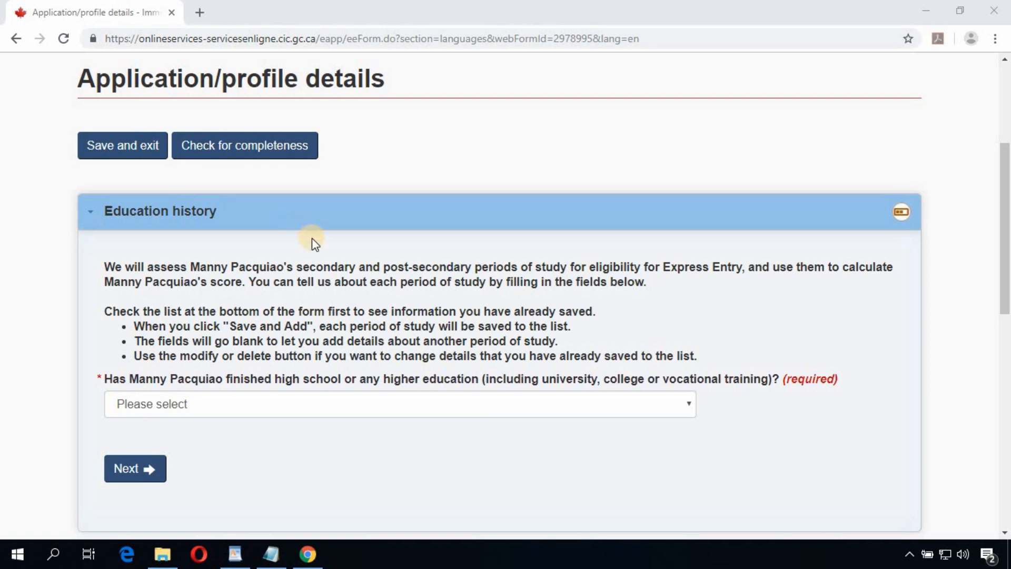
# Step: Answer Yes to having finished high school or higher education
pyautogui.scroll(-5, 310, 241)
pyautogui.scroll(4, 284, 337)
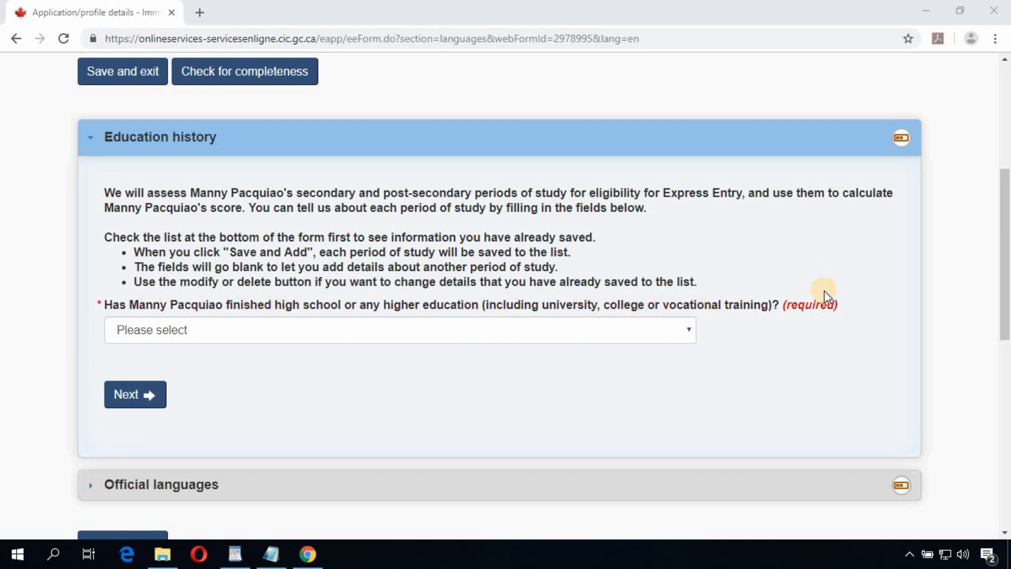
pyautogui.click(495, 329)
pyautogui.click(172, 367)
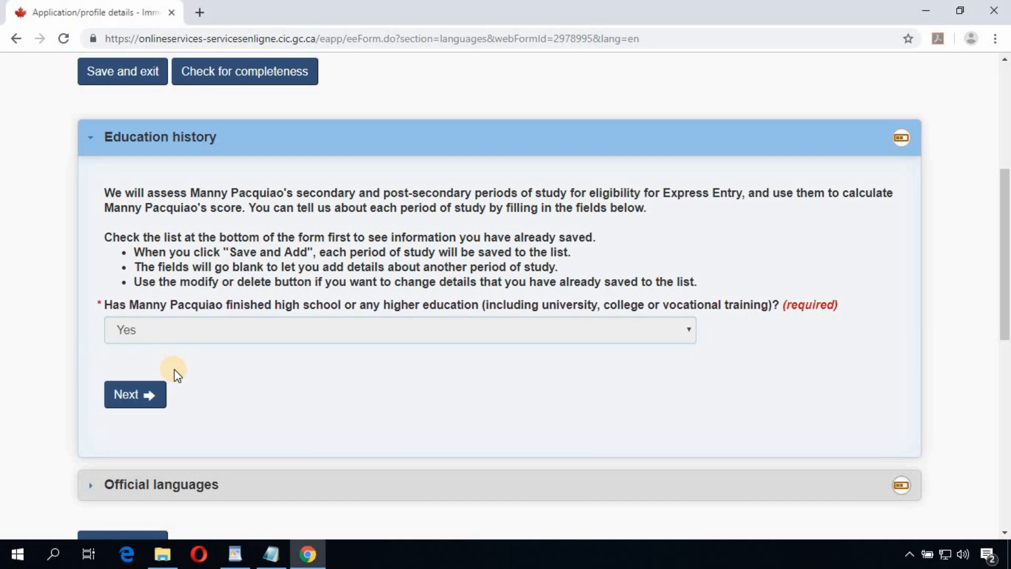
pyautogui.scroll(-3, 332, 363)
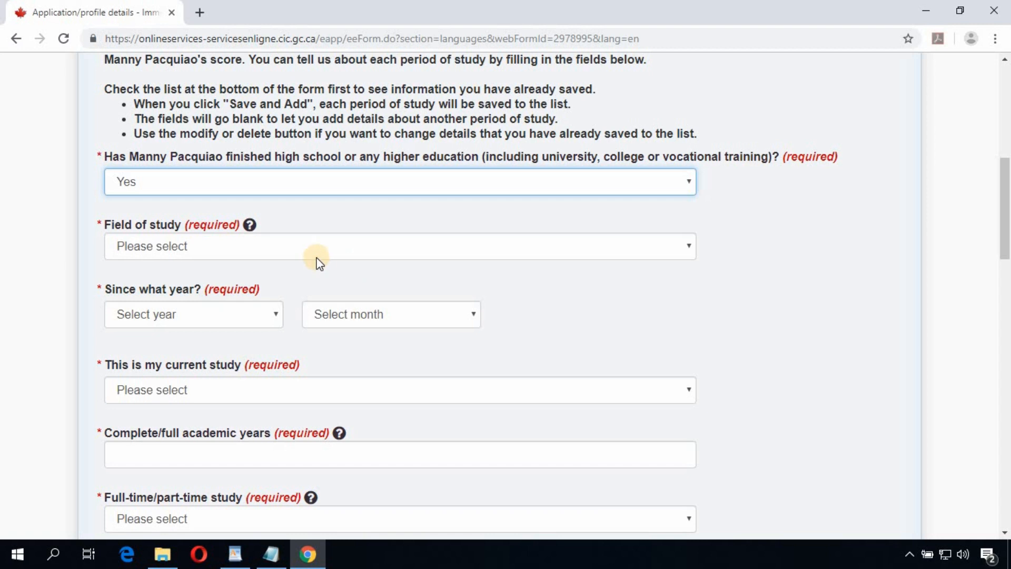
# Step: Record Computing/Information Technology study from January 2010, current, with 4 completed academic years
pyautogui.click(288, 251)
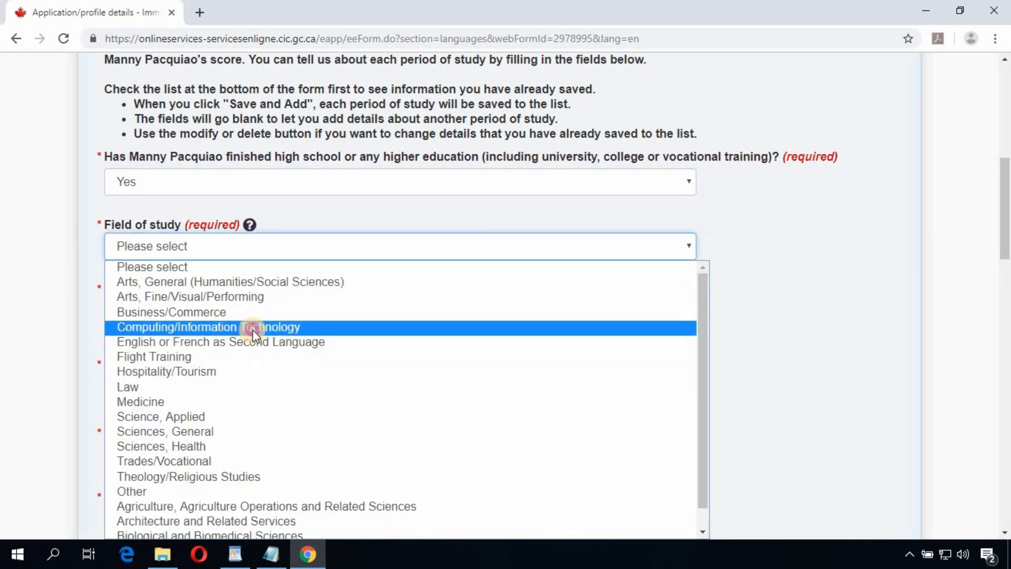
pyautogui.click(252, 327)
pyautogui.scroll(-3, 287, 303)
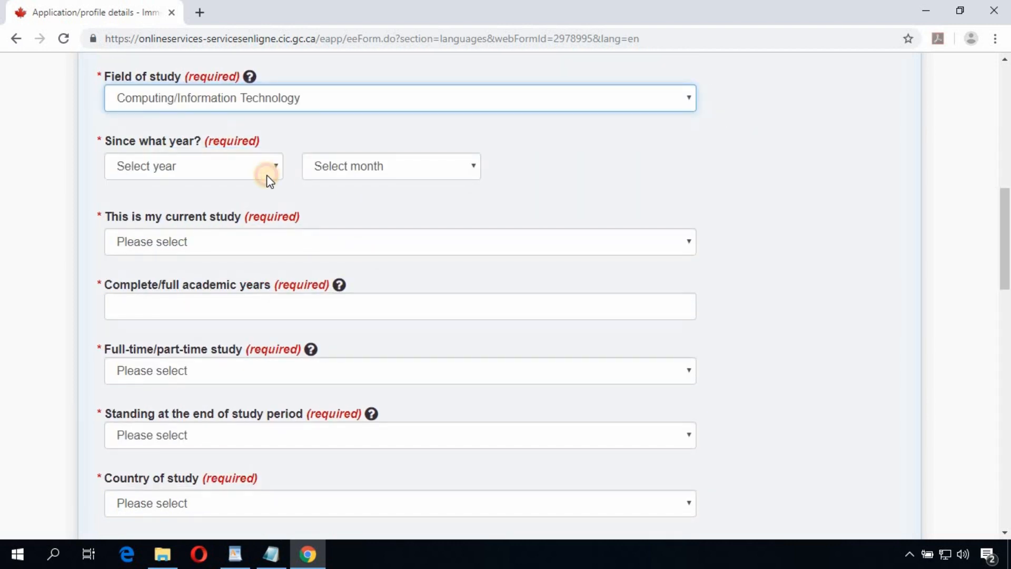
pyautogui.click(265, 175)
pyautogui.click(199, 337)
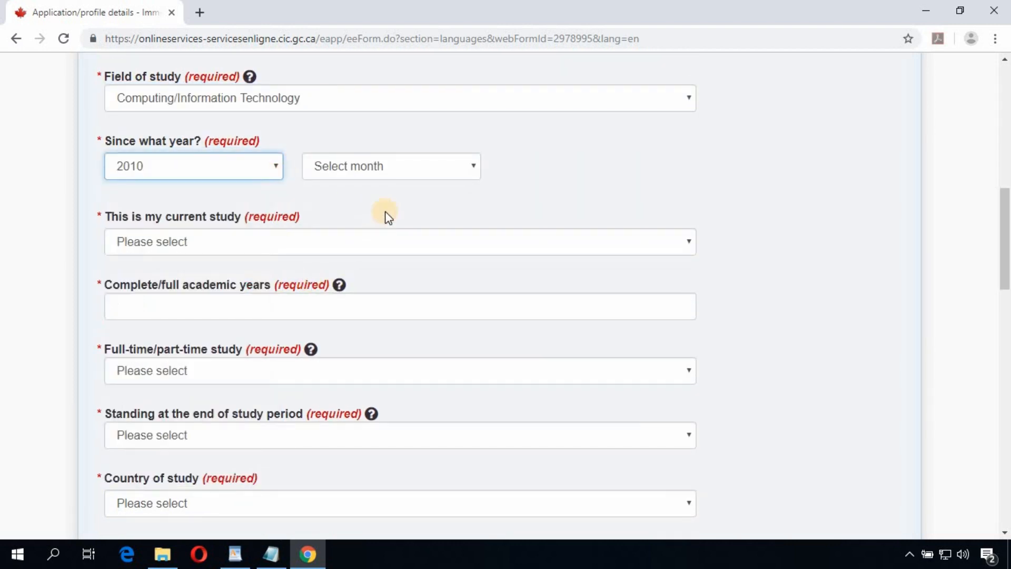
pyautogui.click(416, 171)
pyautogui.click(416, 202)
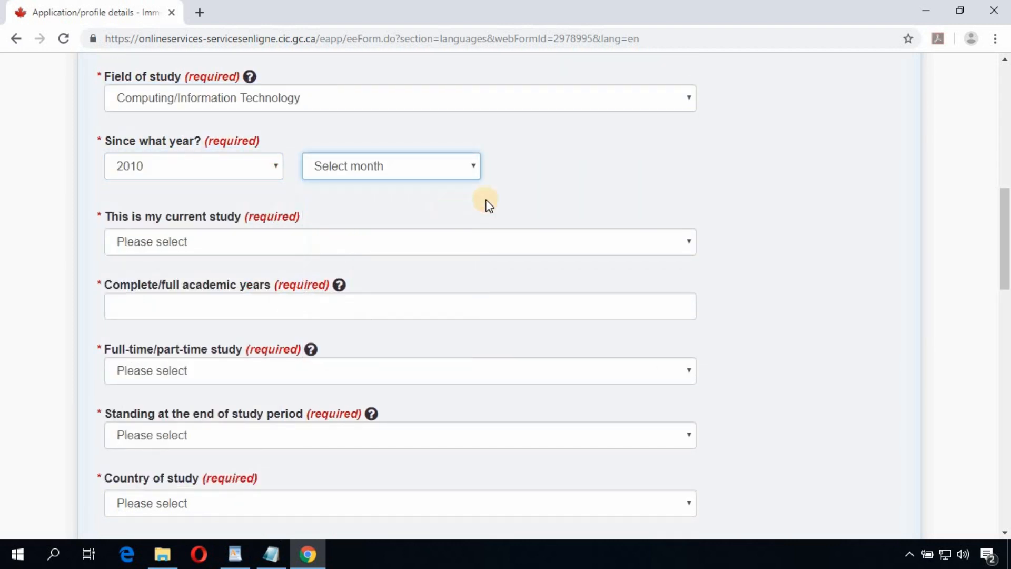
pyautogui.click(168, 245)
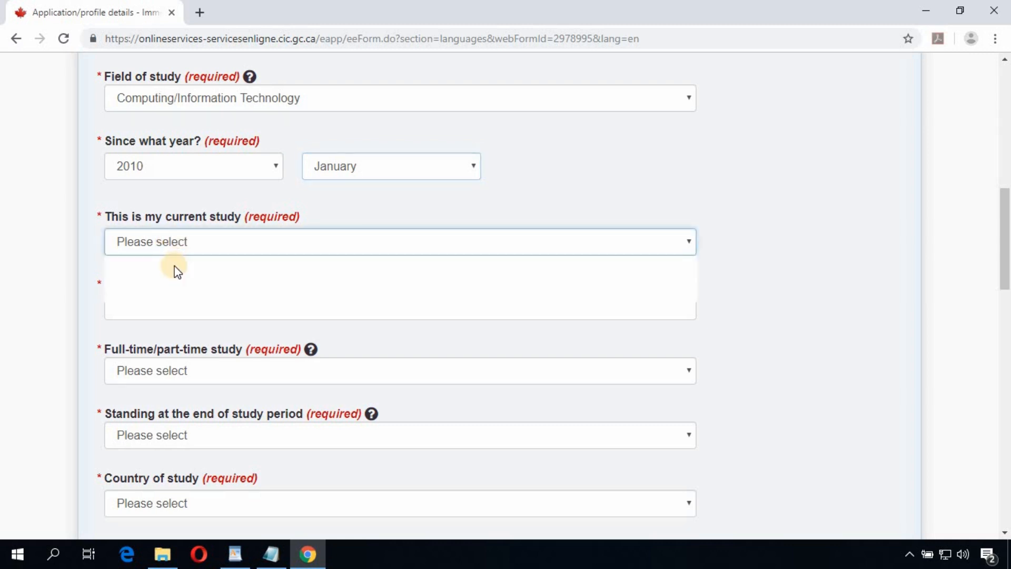
pyautogui.click(170, 276)
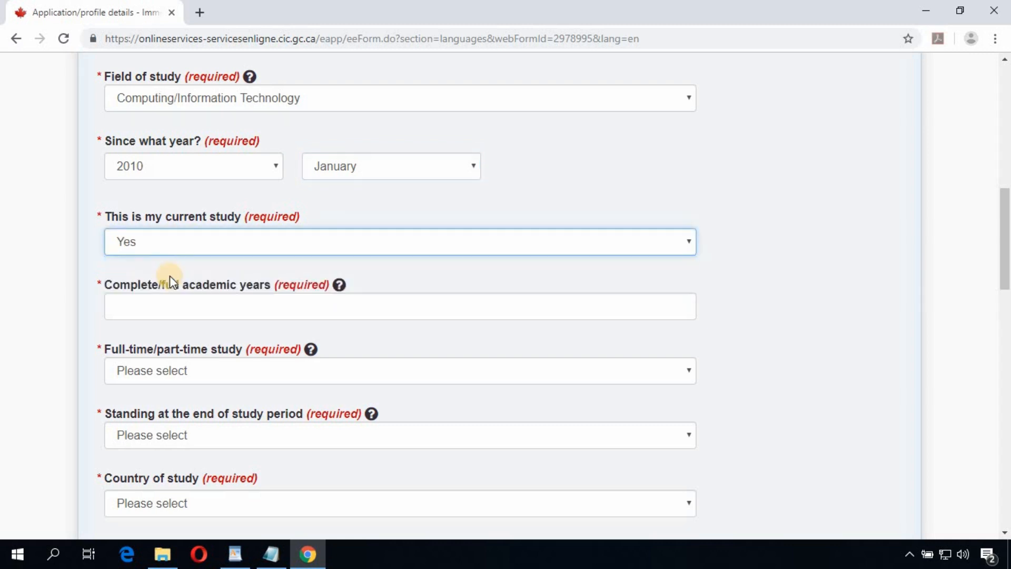
pyautogui.click(195, 316)
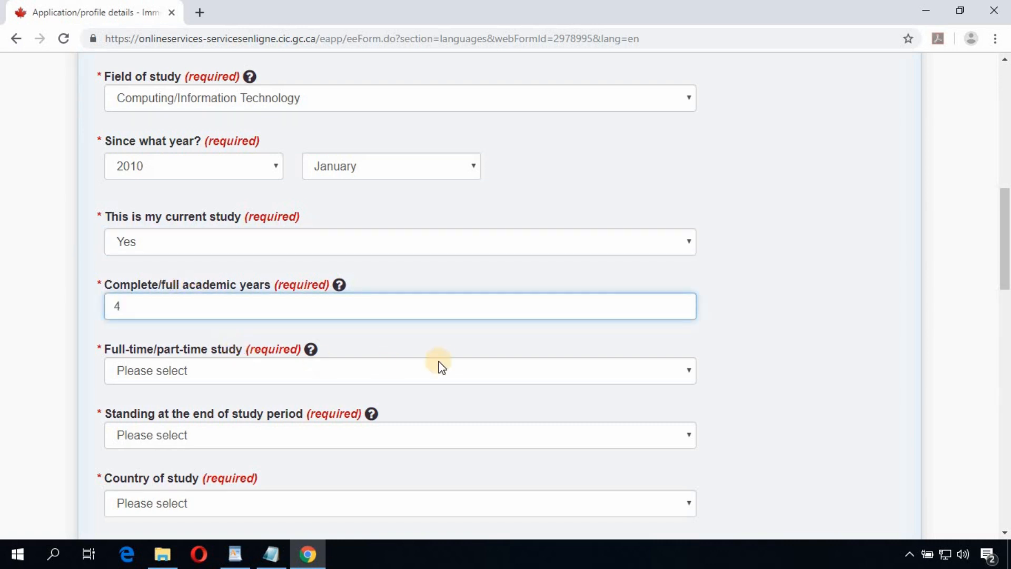
pyautogui.click(419, 350)
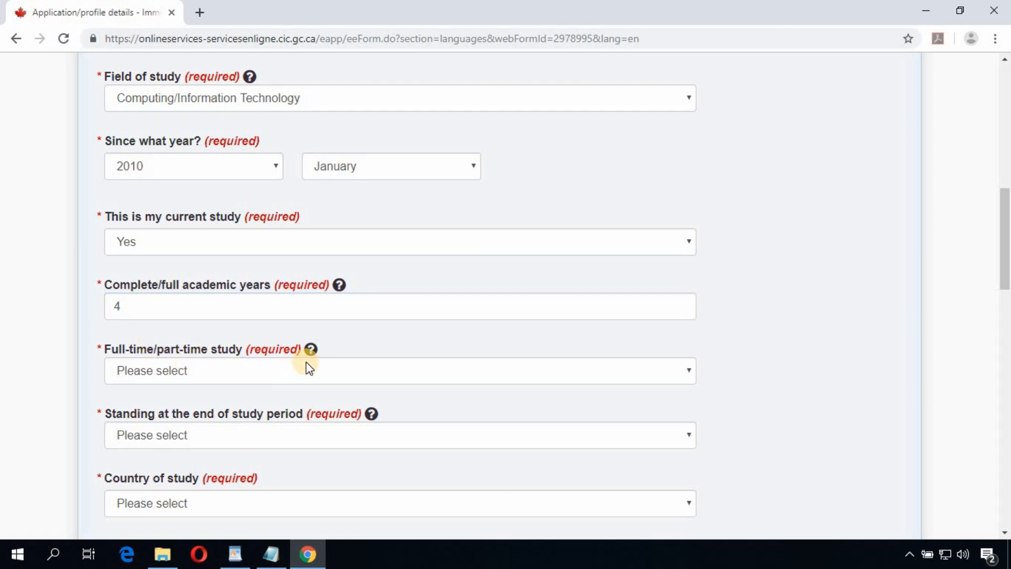
# Step: Mark the study as Full Time, in good standing without a credential
pyautogui.scroll(-3, 309, 368)
pyautogui.click(243, 227)
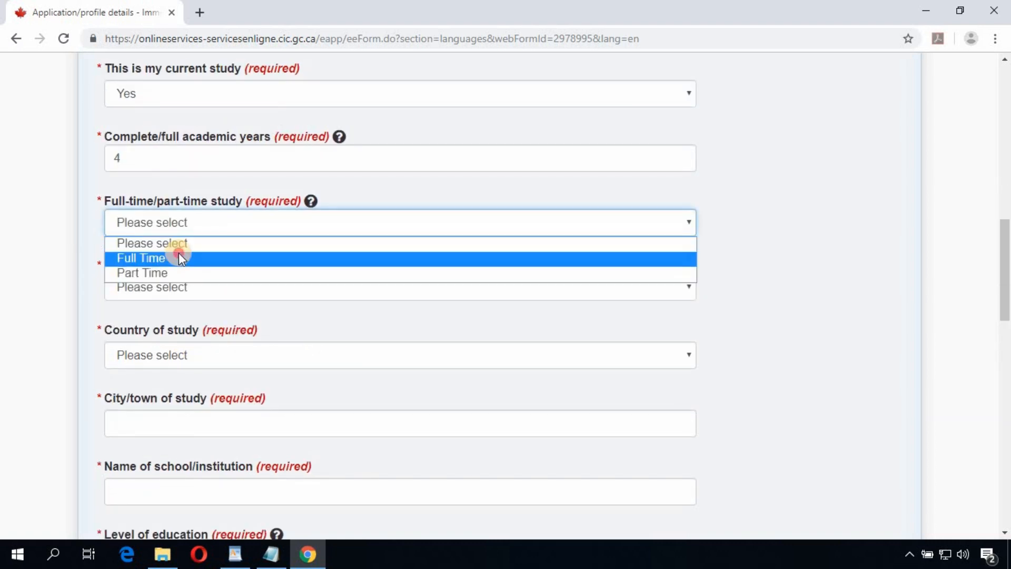
pyautogui.click(178, 258)
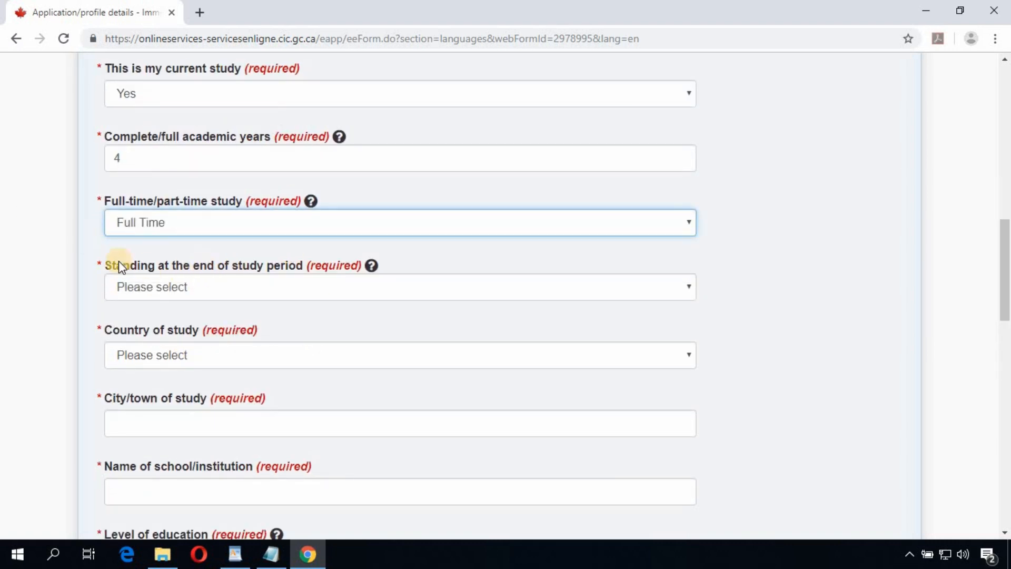
pyautogui.click(257, 289)
pyautogui.click(237, 321)
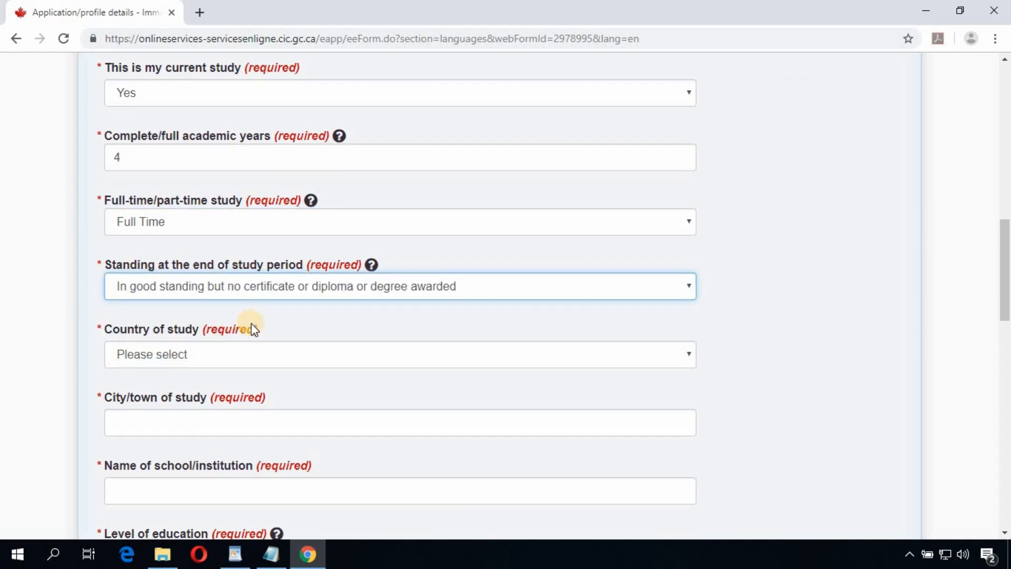
pyautogui.scroll(-3, 250, 322)
pyautogui.click(210, 217)
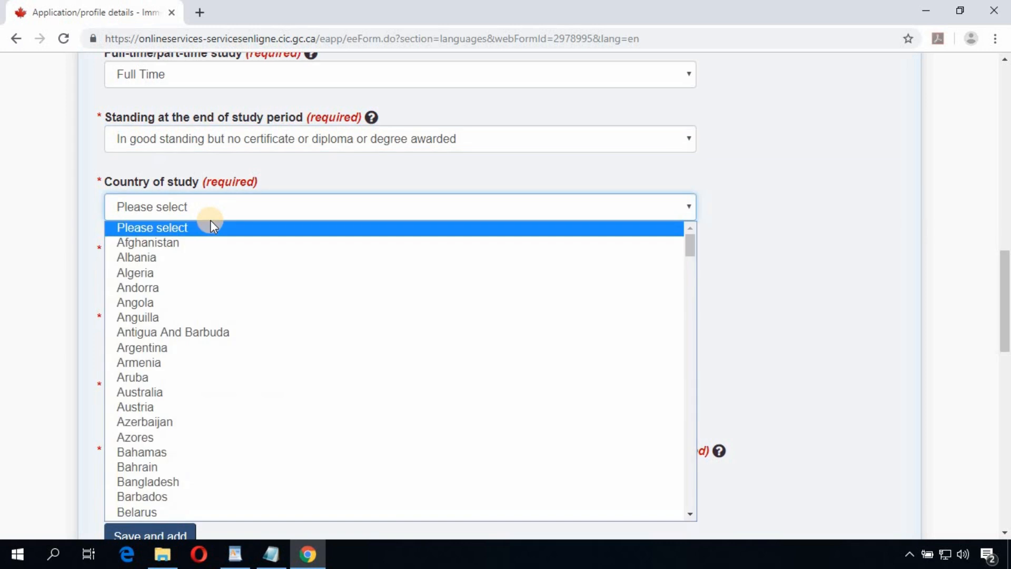
# Step: Set the study location to Philippines, city Manila, at school School1
pyautogui.write('phil')
pyautogui.press('Return')
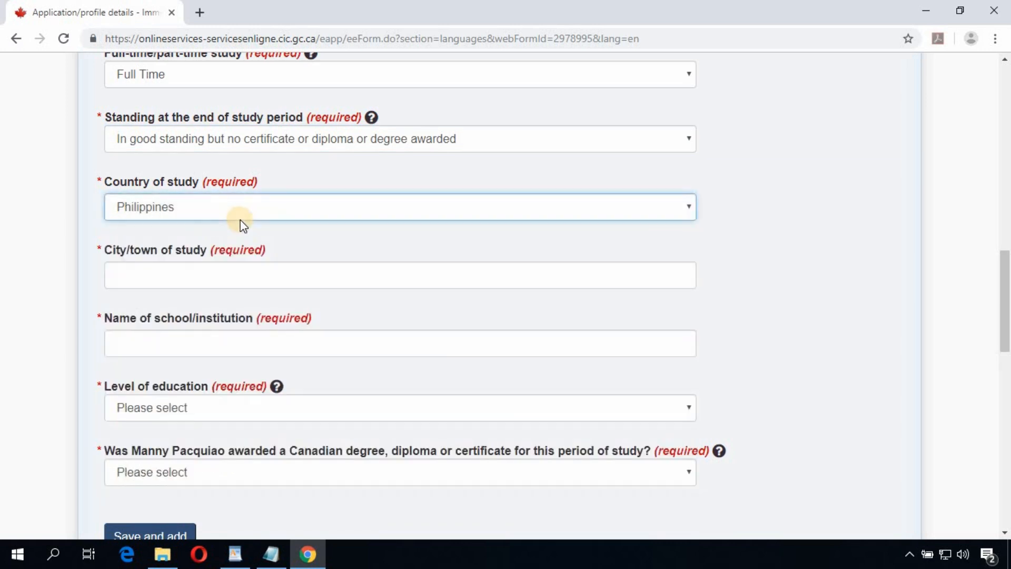
pyautogui.scroll(-2, 232, 226)
pyautogui.click(195, 203)
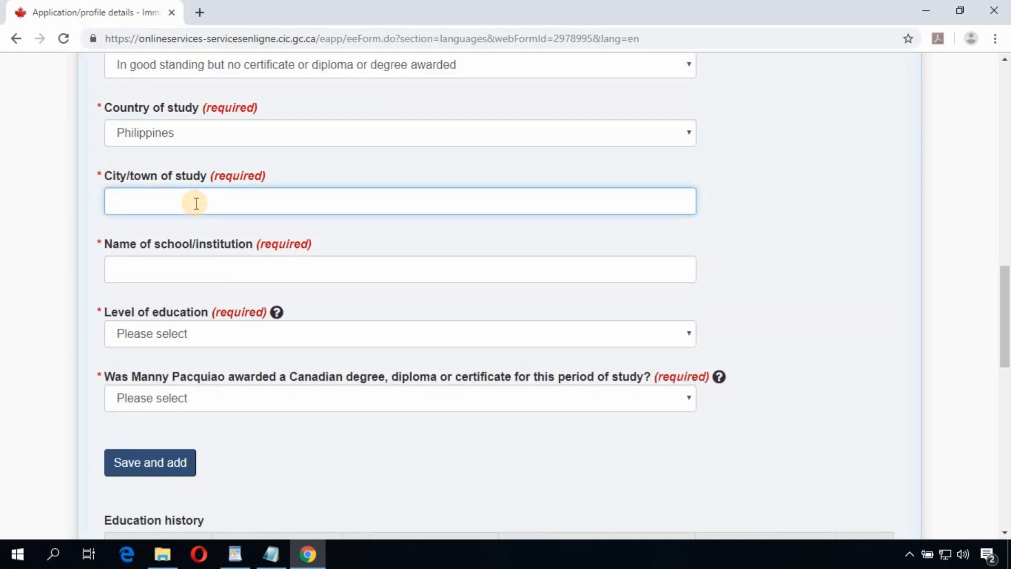
pyautogui.write('Manila')
pyautogui.click(185, 272)
pyautogui.write('Schoo')
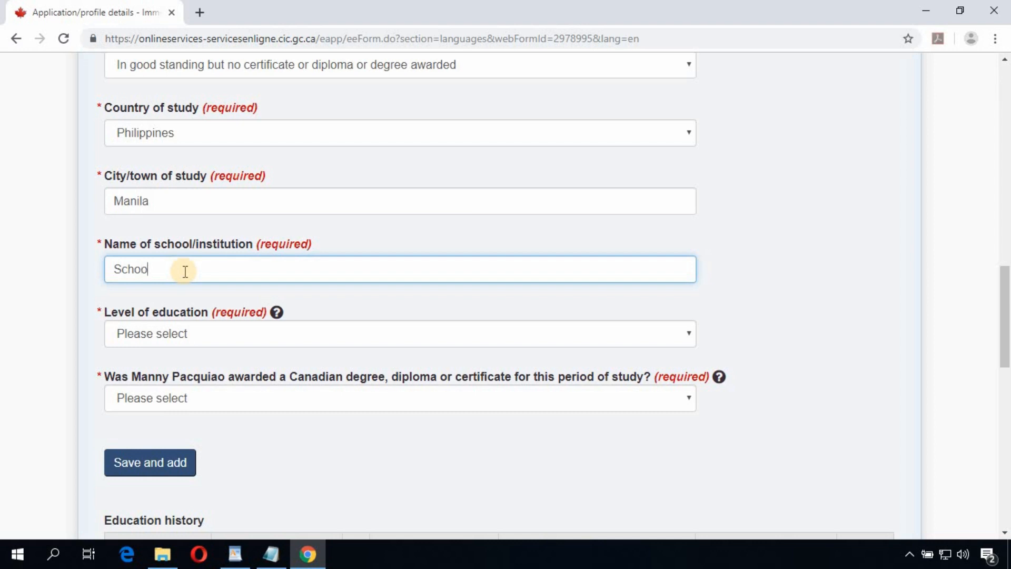
pyautogui.write('l1')
# Step: Choose Bachelor's degree as the education level and answer No to a Canadian degree
pyautogui.scroll(-1, 220, 308)
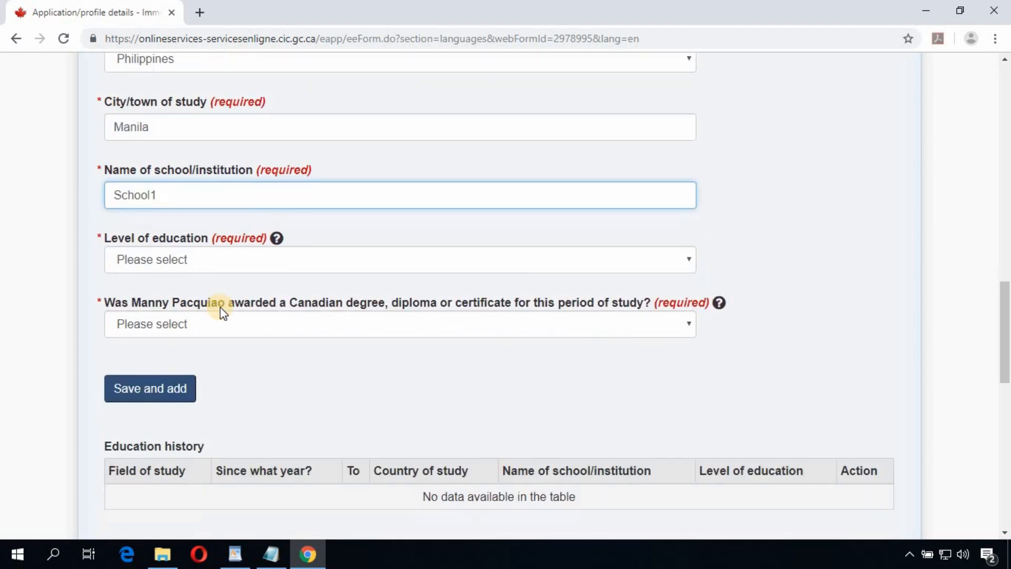
pyautogui.click(254, 249)
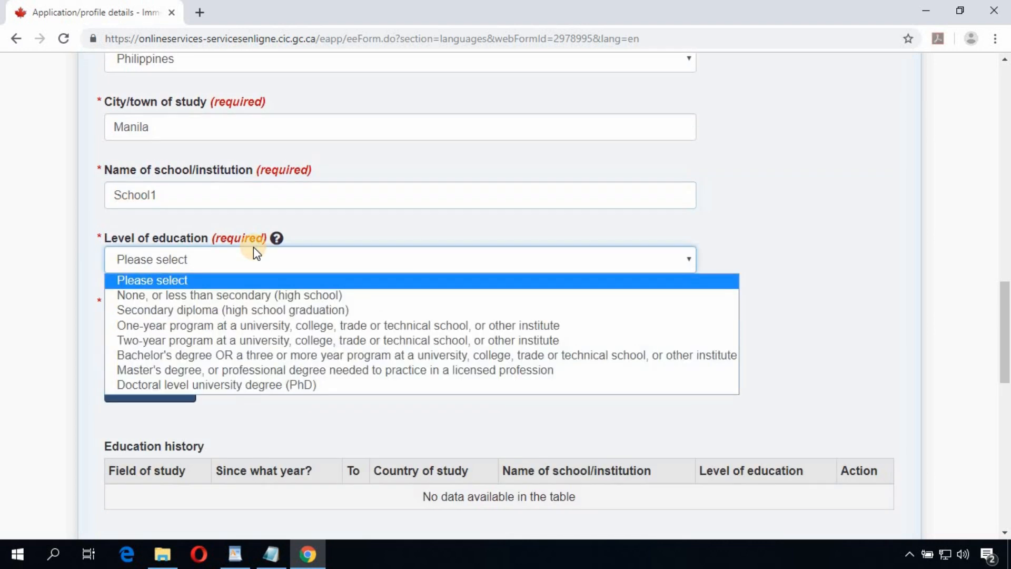
pyautogui.click(183, 356)
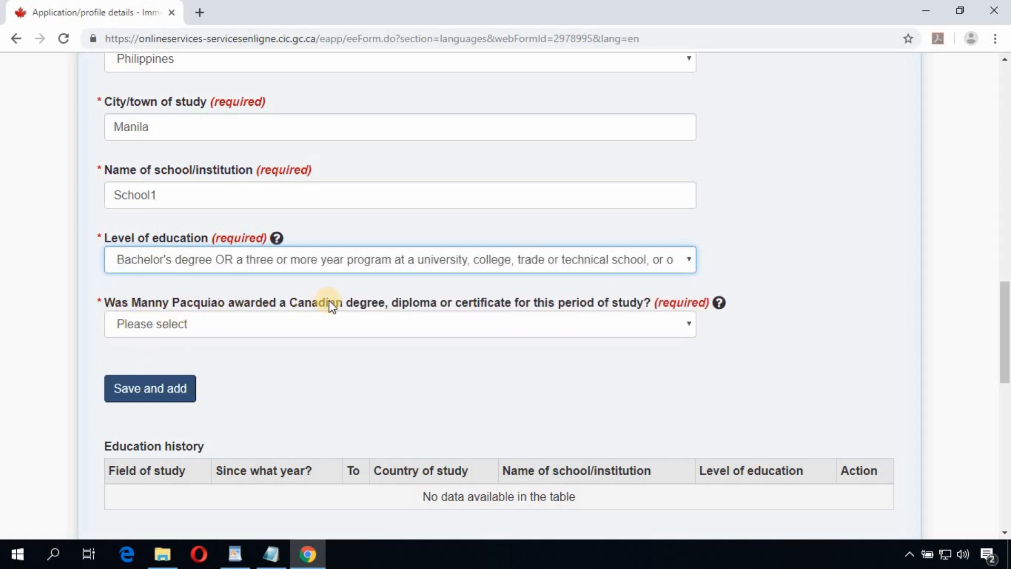
pyautogui.click(514, 323)
pyautogui.click(715, 367)
pyautogui.press('Down')
pyautogui.press('Down')
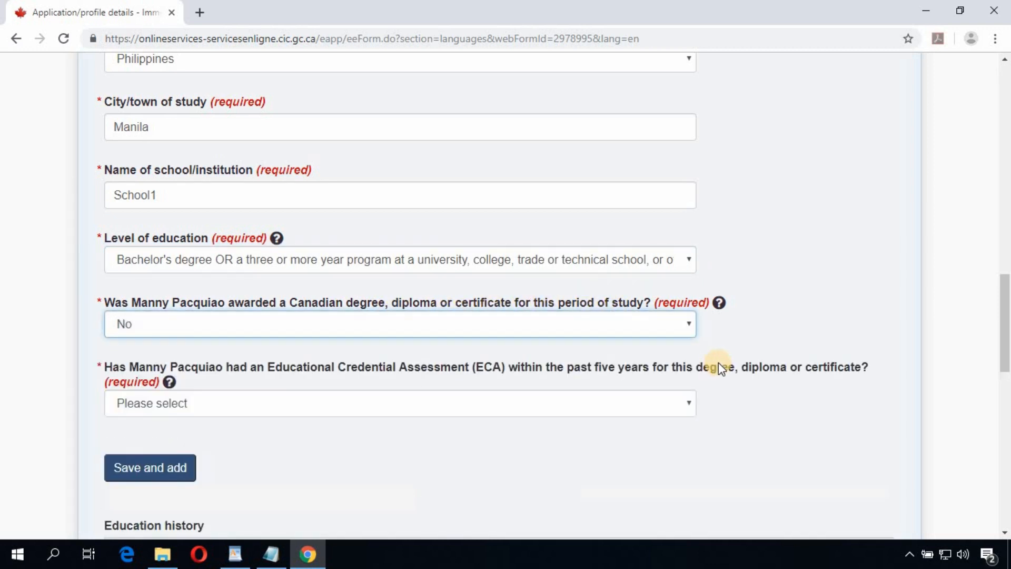
pyautogui.scroll(-3, 722, 365)
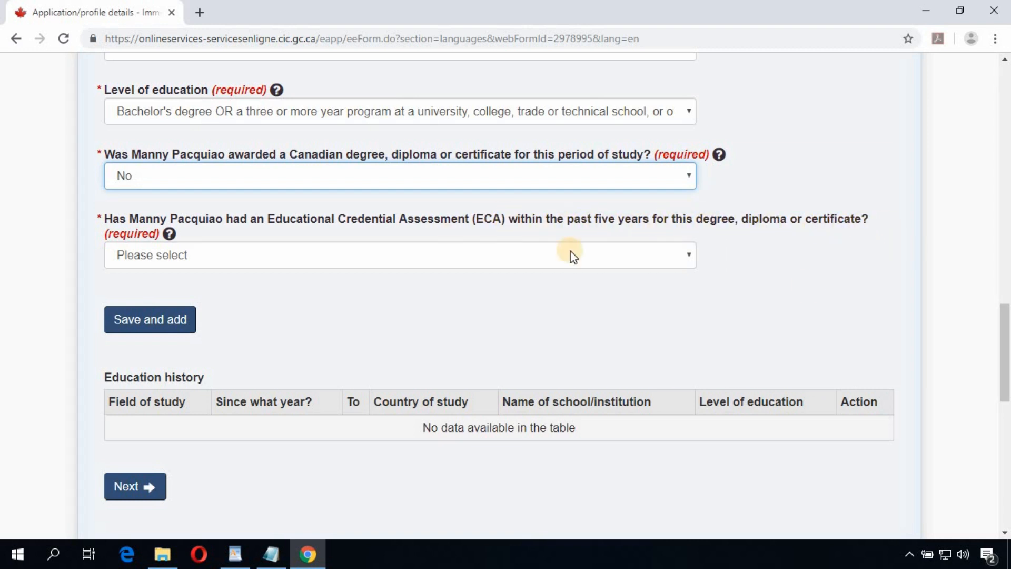
# Step: Answer Yes to having an ECA from World Education Services, issued 2019 June 10
pyautogui.click(456, 255)
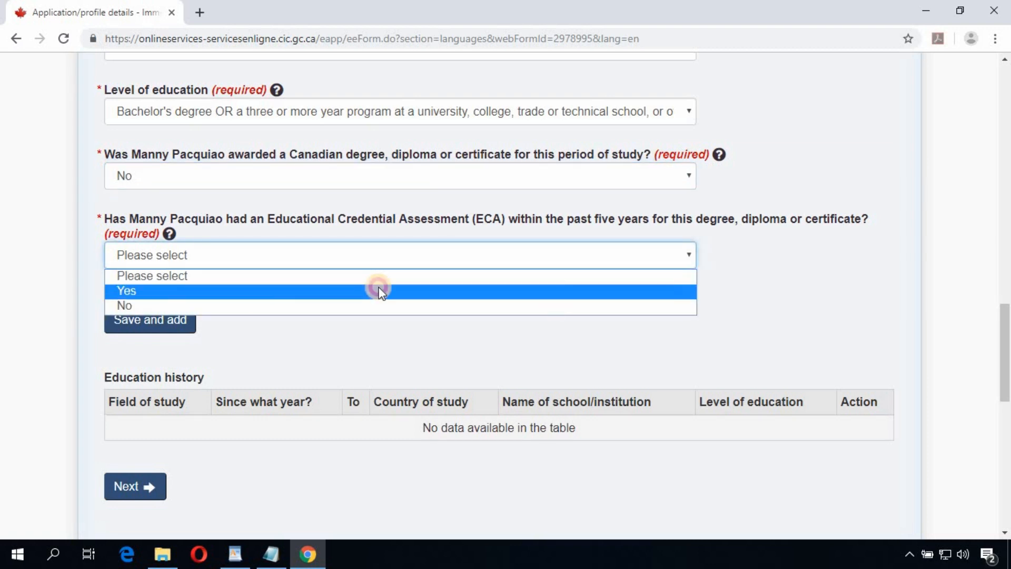
pyautogui.click(380, 287)
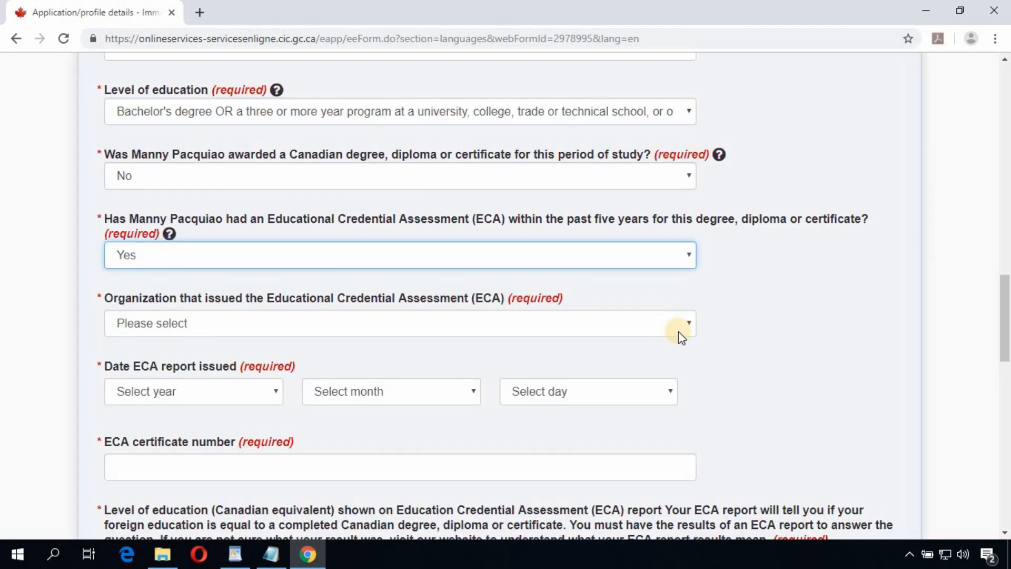
pyautogui.scroll(-1, 687, 333)
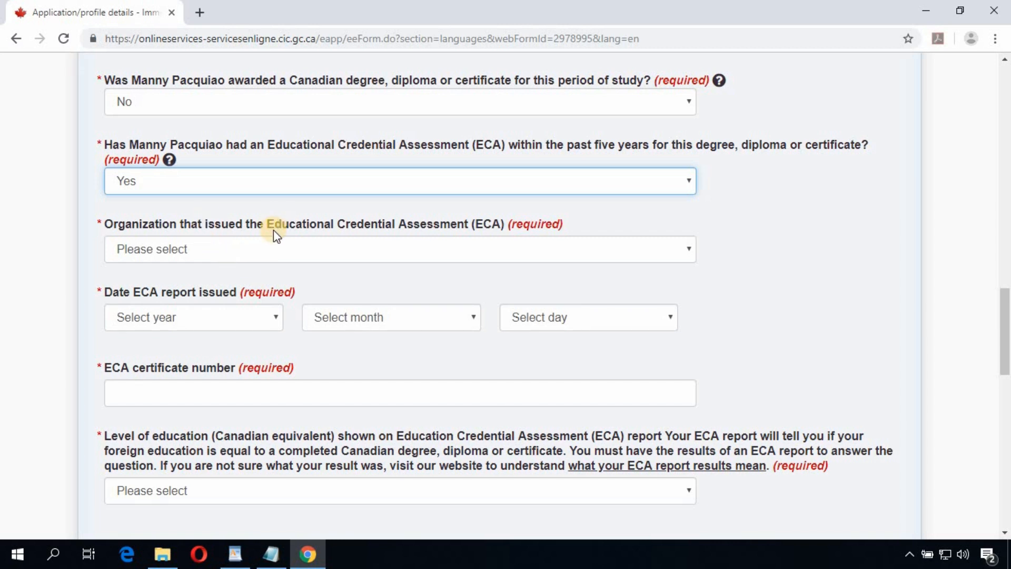
pyautogui.click(476, 251)
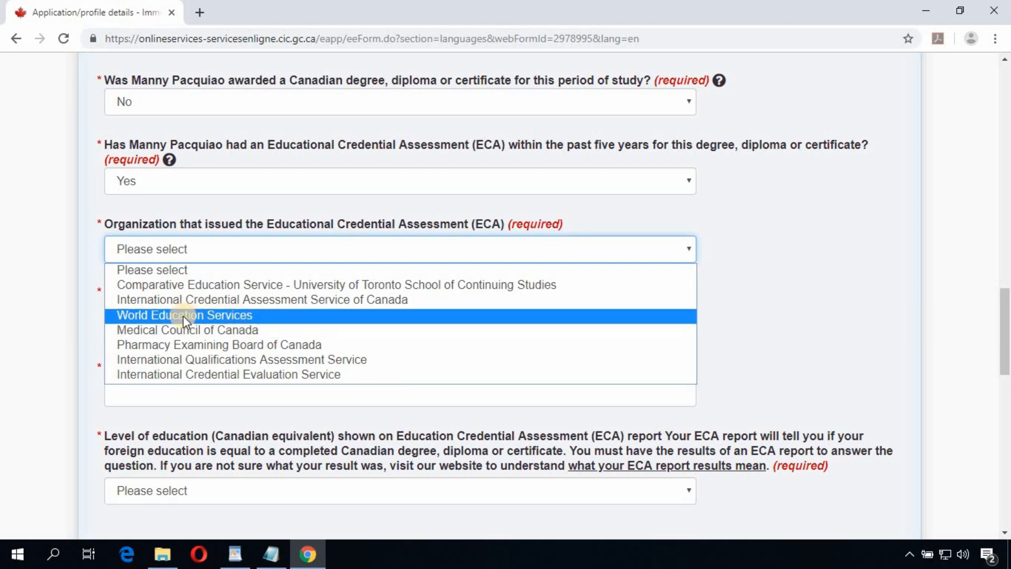
pyautogui.click(224, 315)
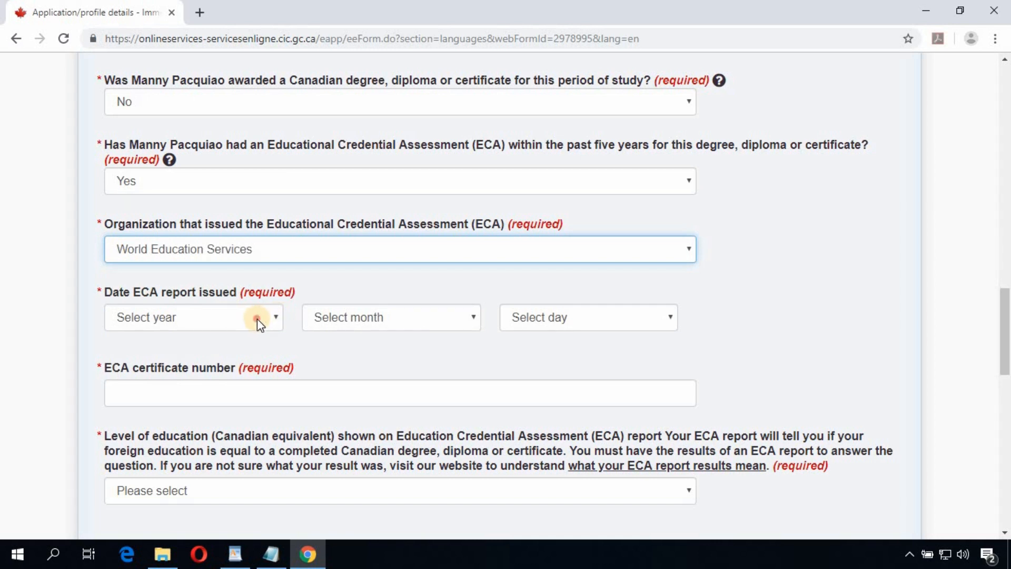
pyautogui.click(257, 321)
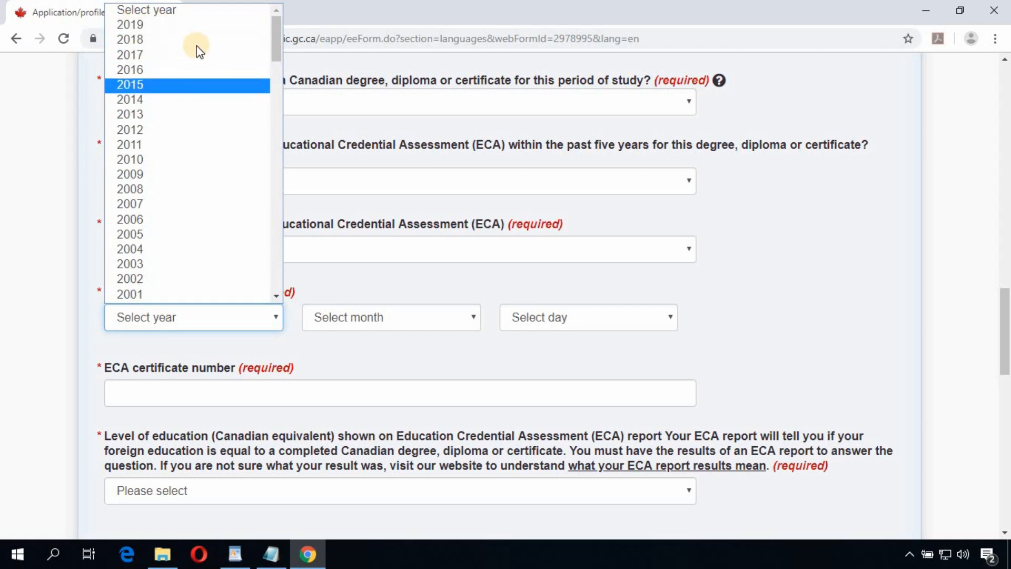
pyautogui.click(175, 27)
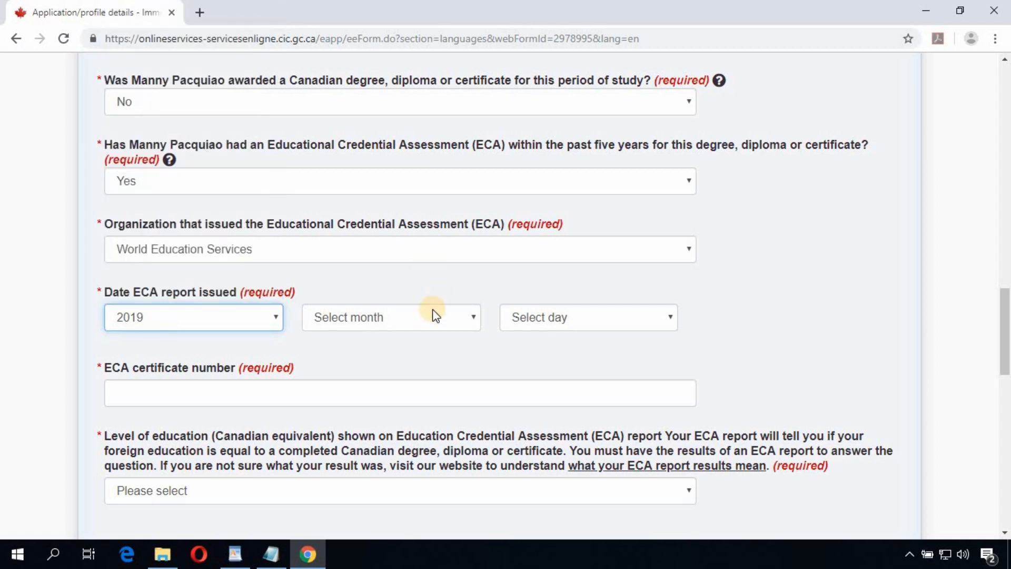
pyautogui.click(425, 323)
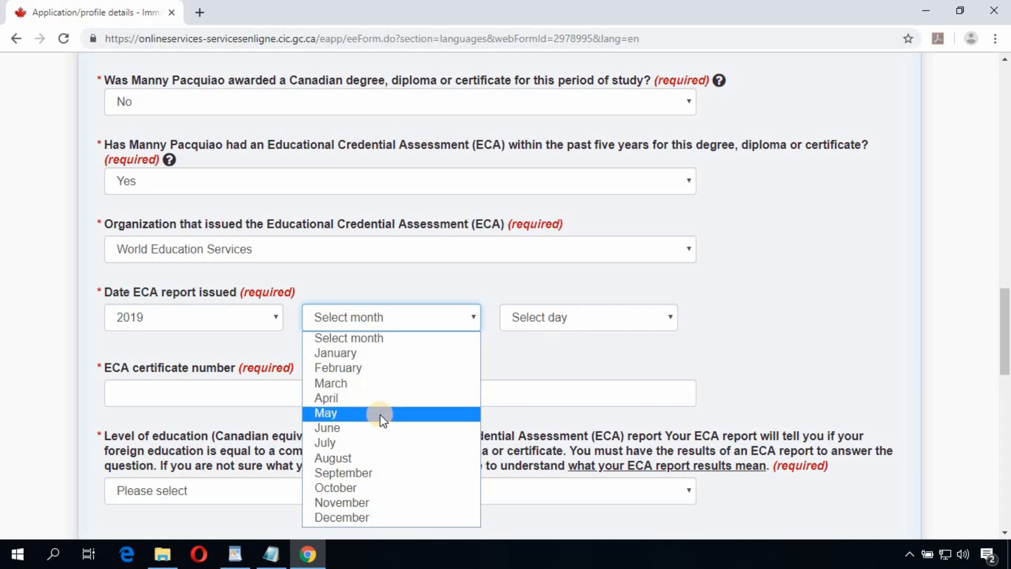
pyautogui.click(381, 428)
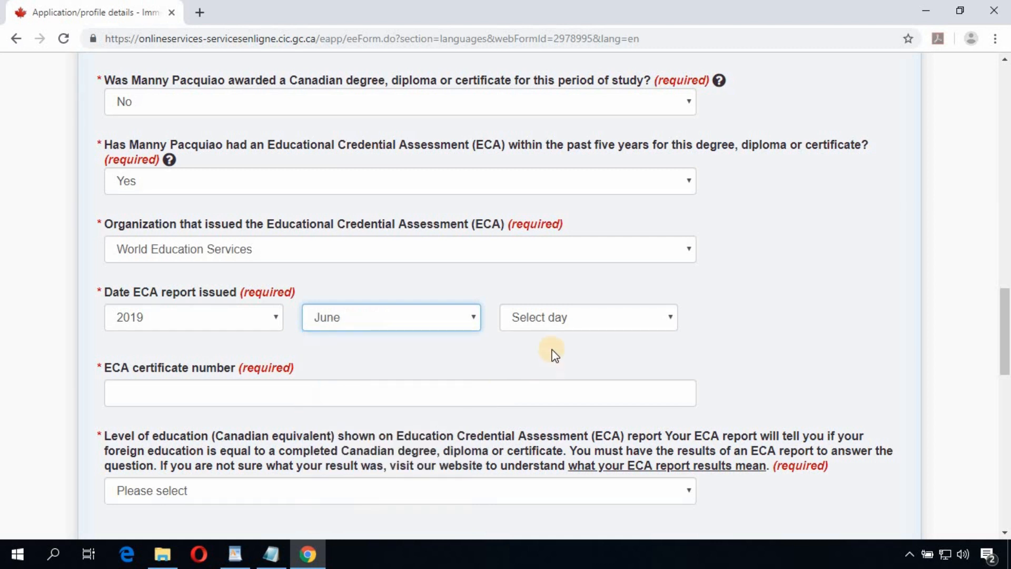
pyautogui.click(570, 327)
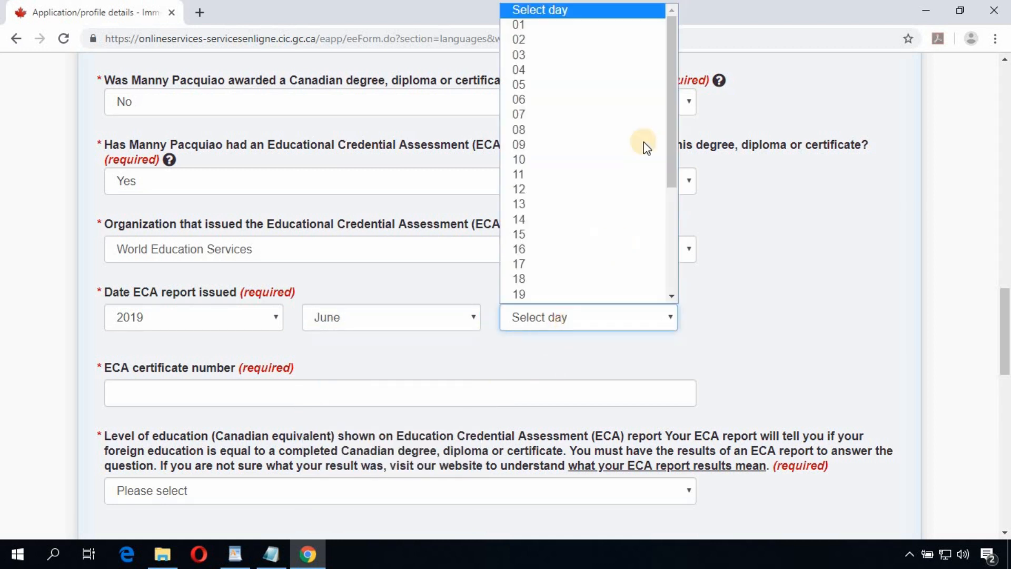
pyautogui.click(565, 158)
# Step: Enter the ECA certificate number and choose Bachelor's degree as the Canadian equivalent
pyautogui.scroll(-2, 458, 354)
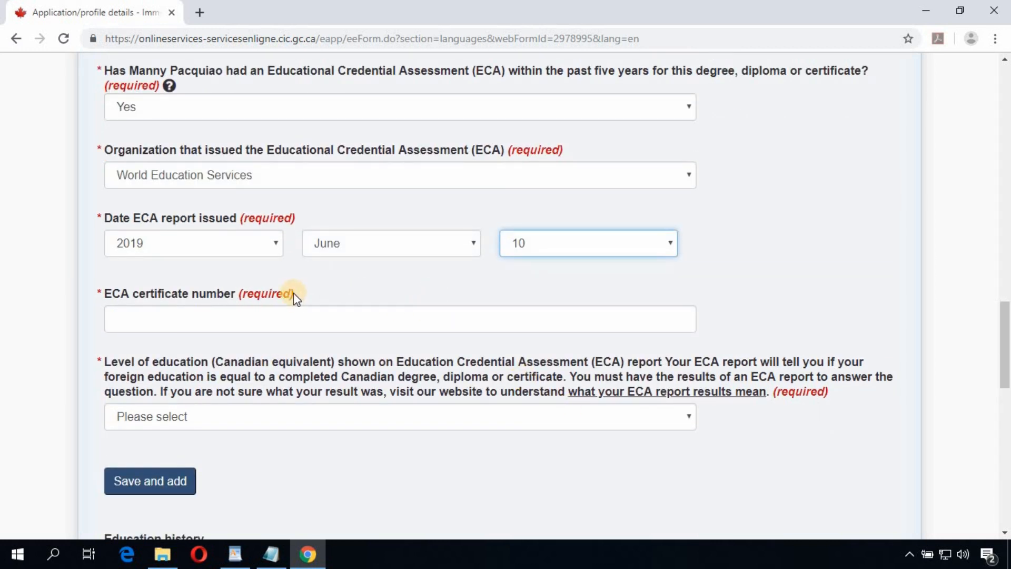
pyautogui.click(296, 314)
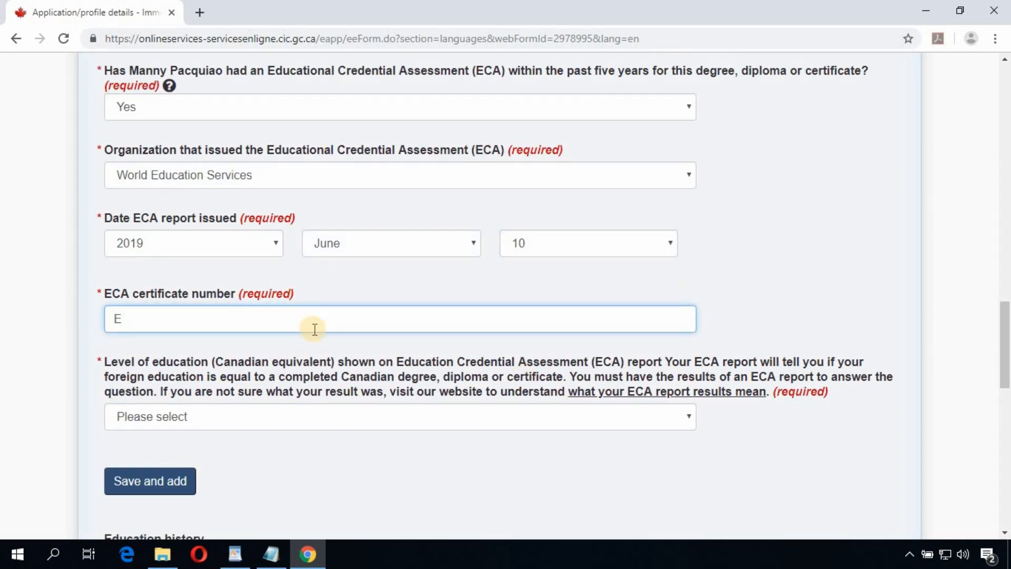
pyautogui.write('E123452345')
pyautogui.scroll(-3, 258, 342)
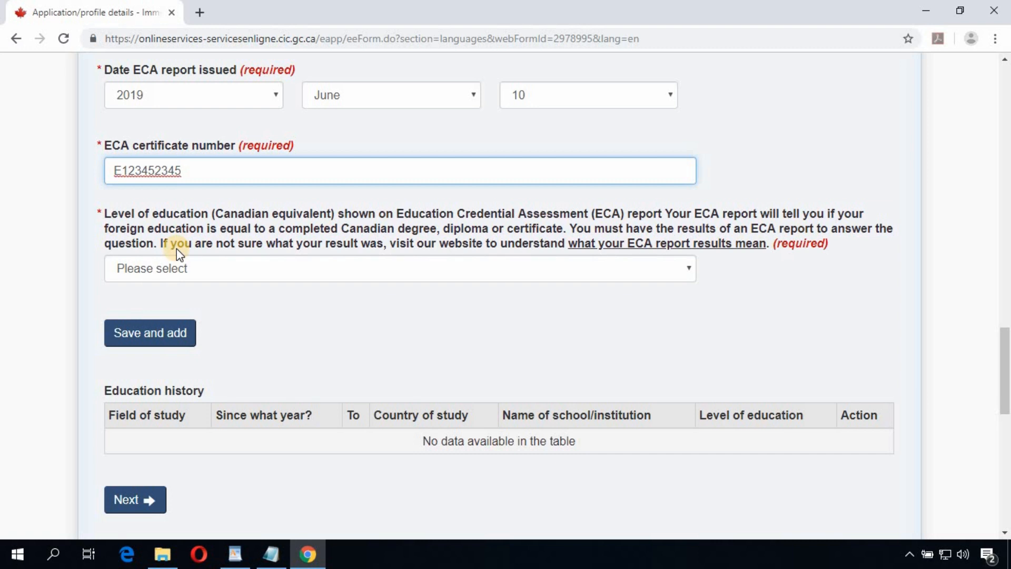
pyautogui.click(501, 266)
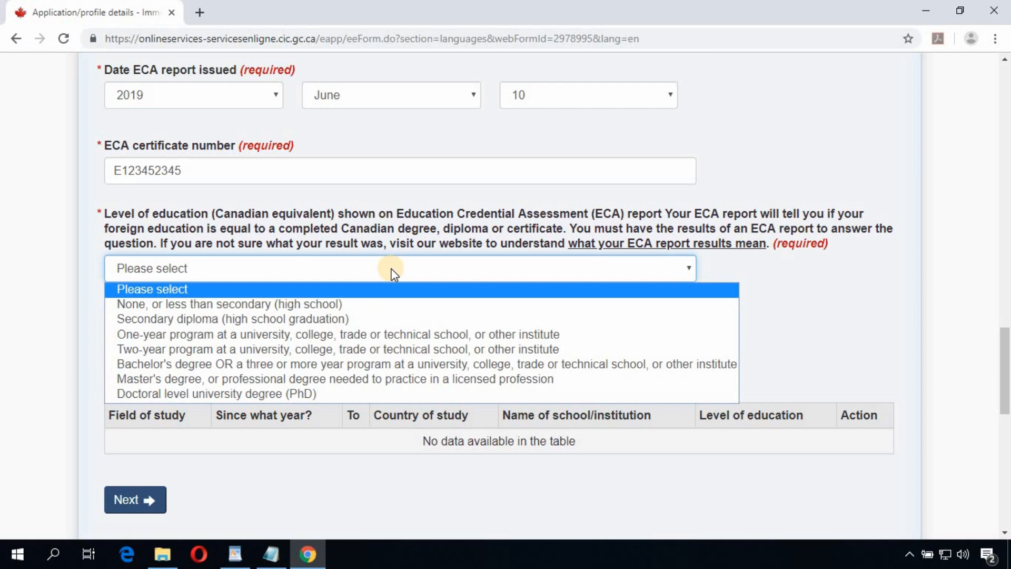
pyautogui.click(242, 368)
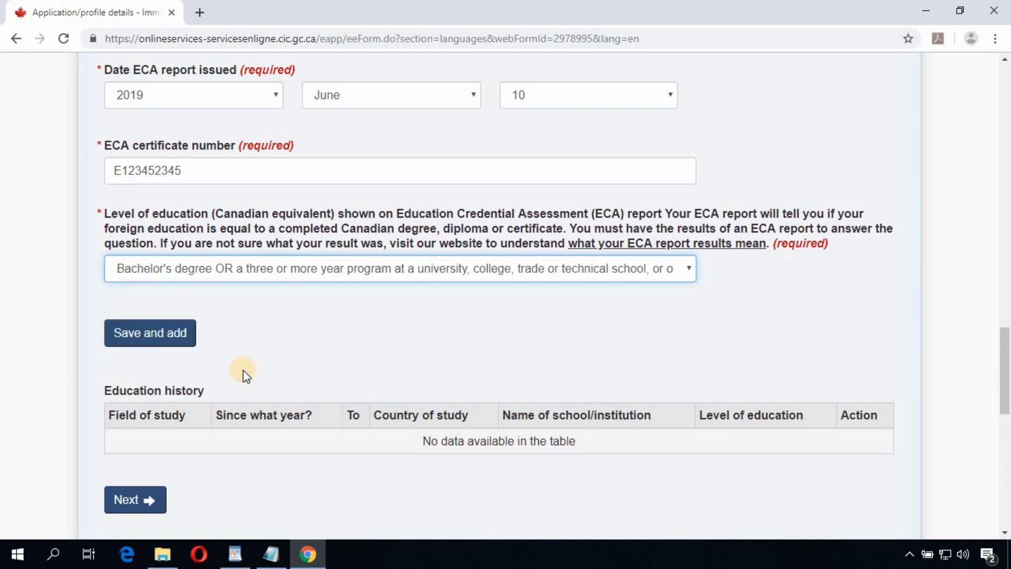
pyautogui.scroll(-3, 551, 266)
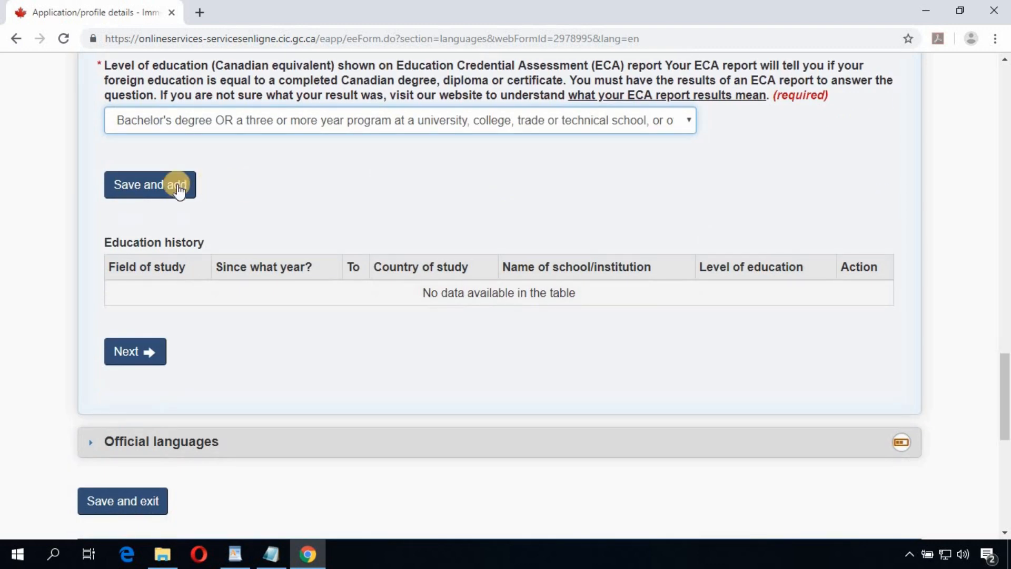
# Step: Save the Computing/Information Technology study to Education history and continue to Official languages
pyautogui.click(178, 191)
pyautogui.scroll(-6, 627, 305)
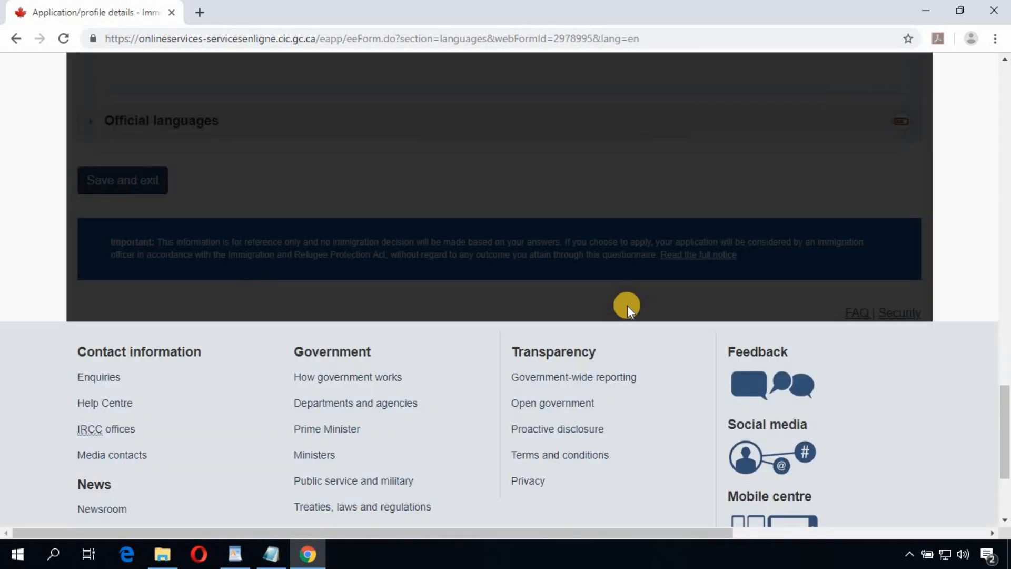
pyautogui.scroll(6, 628, 307)
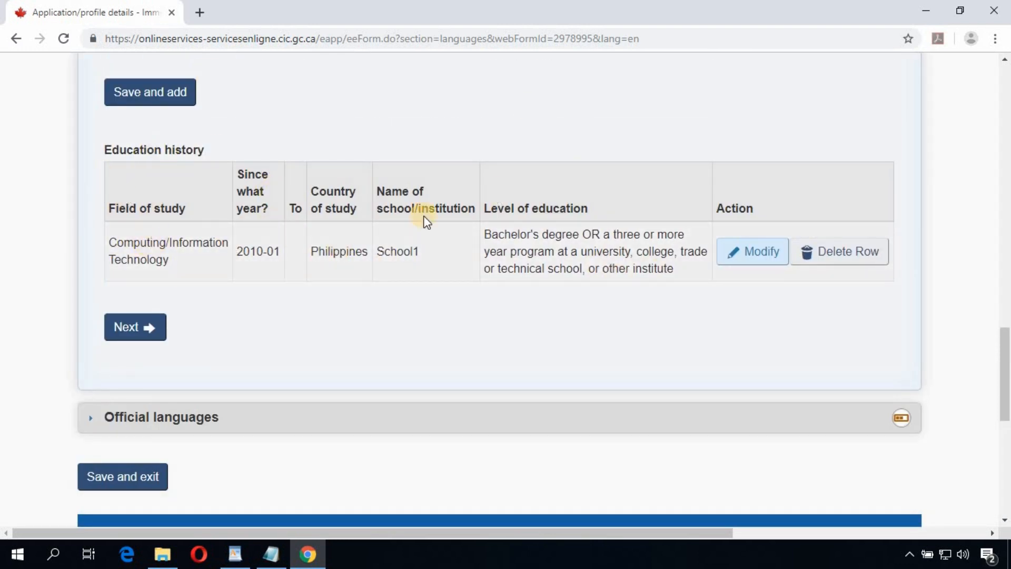
pyautogui.scroll(4, 482, 307)
pyautogui.scroll(-4, 499, 309)
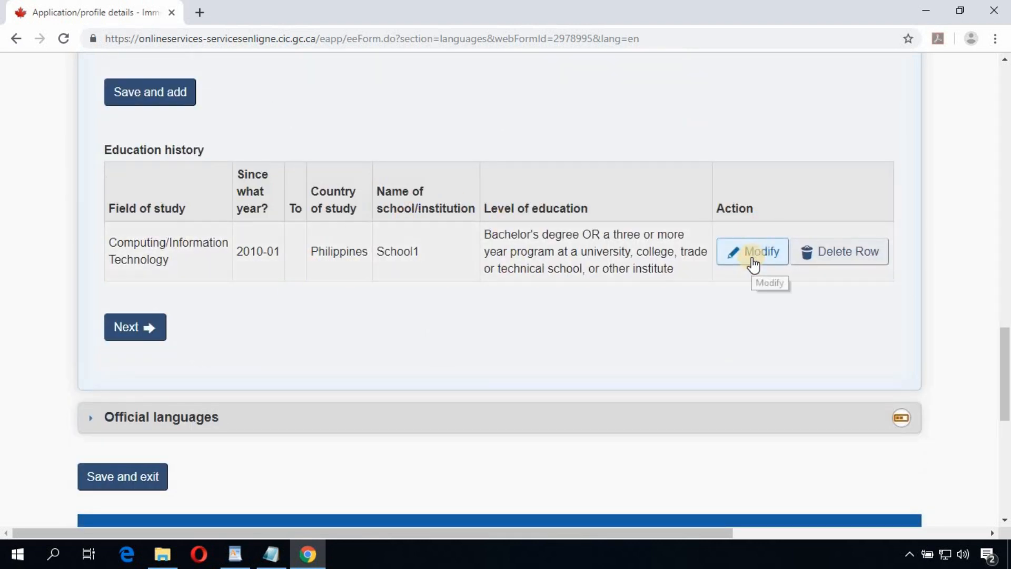
pyautogui.scroll(-3, 226, 201)
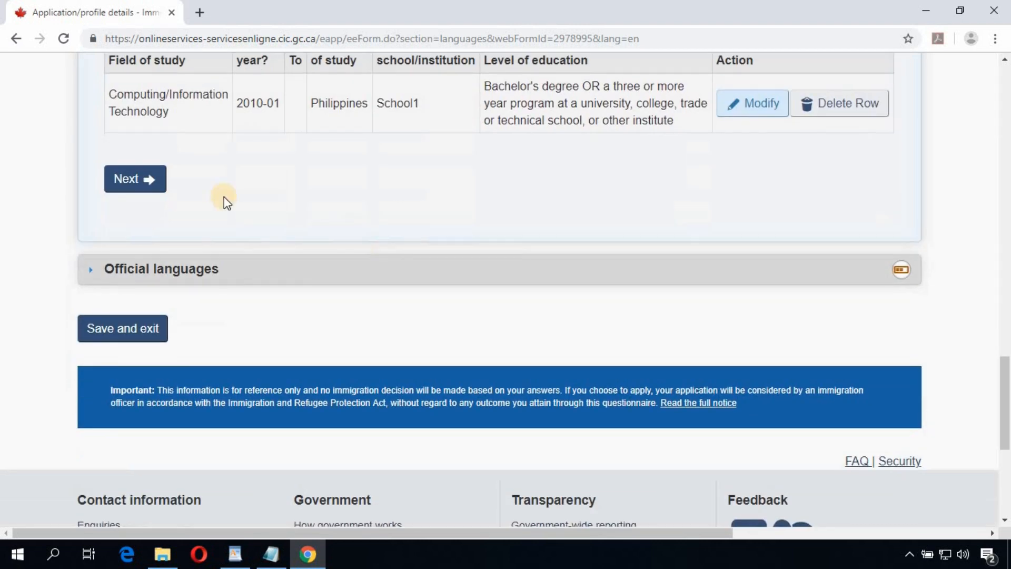
pyautogui.click(132, 185)
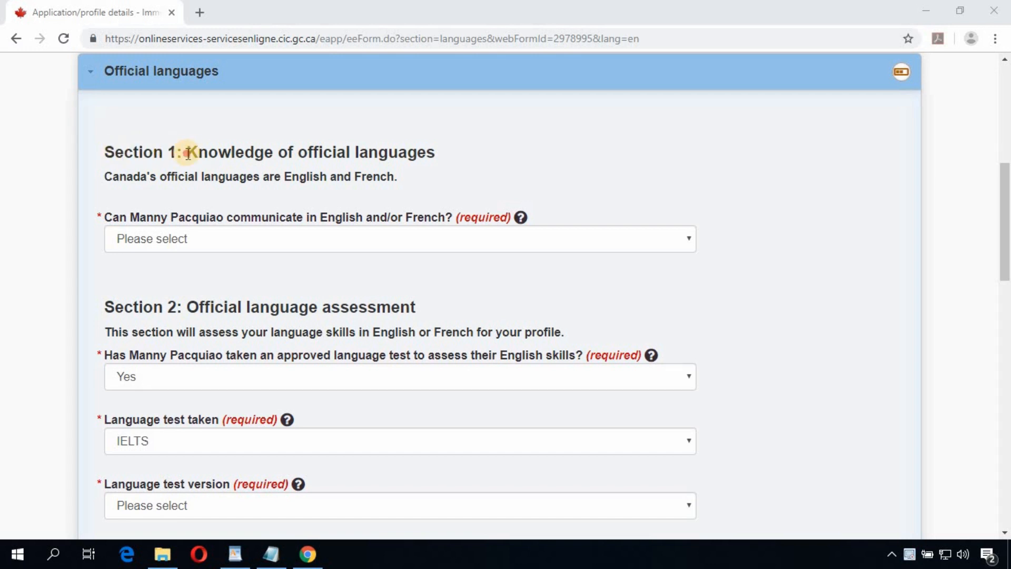
# Step: Answer that the candidate can communicate in English
pyautogui.moveTo(427, 154); pyautogui.dragTo(438, 156)
pyautogui.click(437, 157)
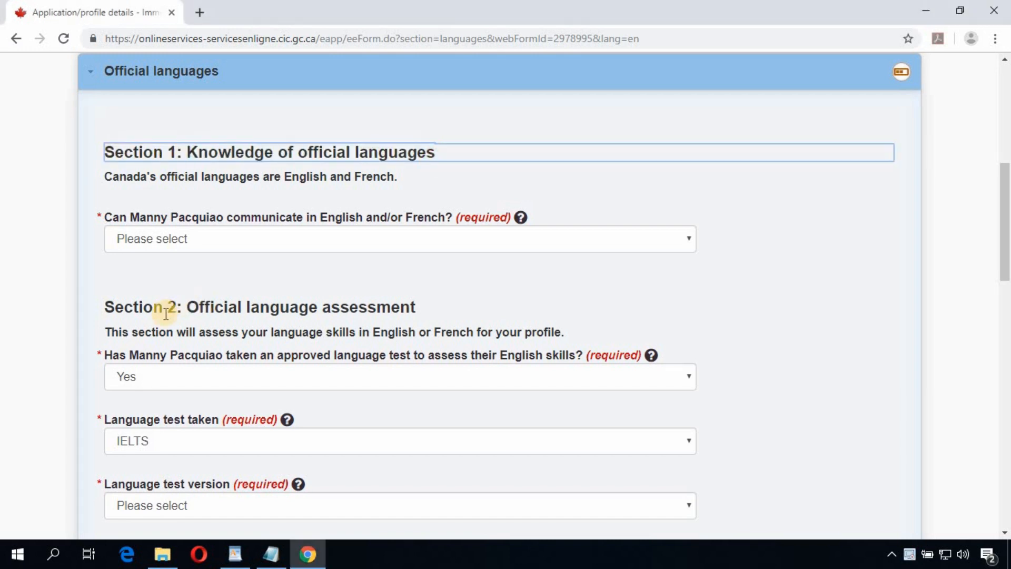
pyautogui.moveTo(188, 306); pyautogui.dragTo(425, 314)
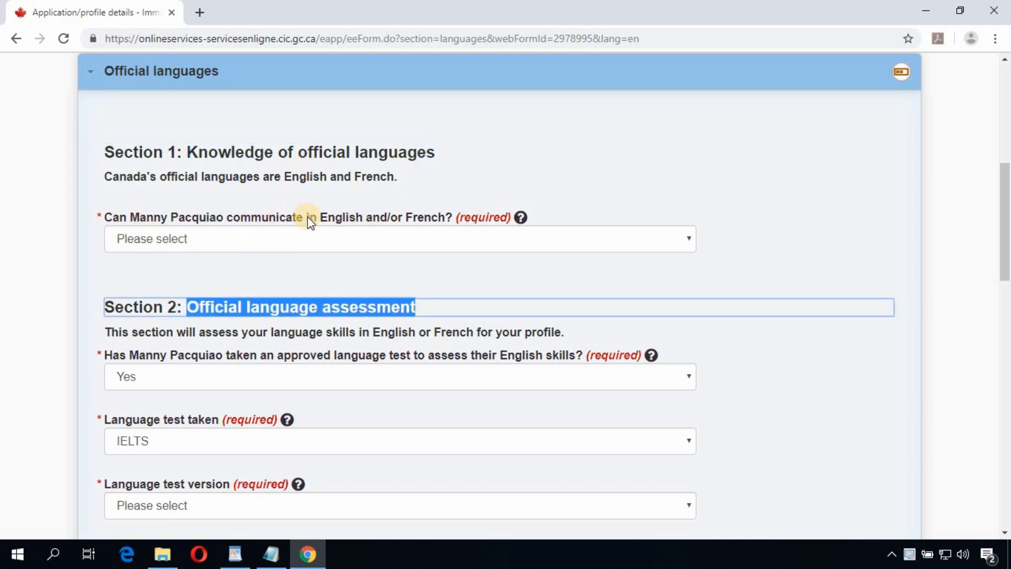
pyautogui.click(374, 242)
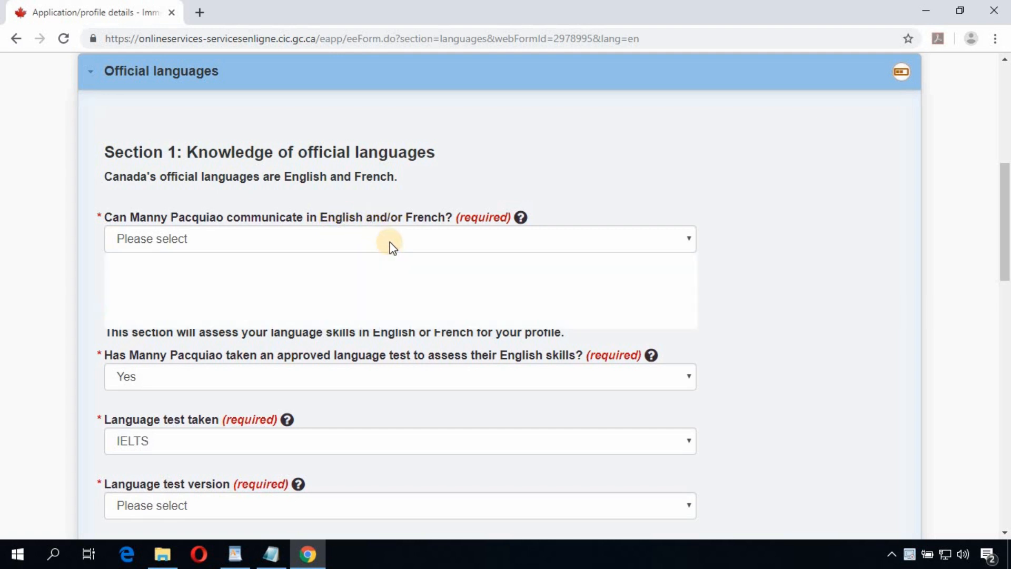
pyautogui.click(207, 272)
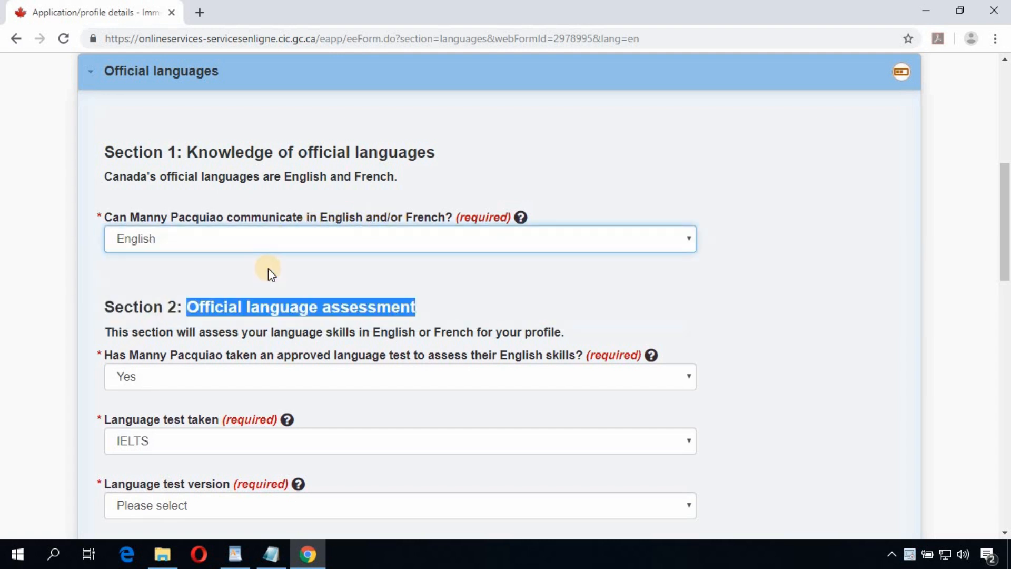
# Step: Answer the approved language test question and review the IELTS test details below
pyautogui.click(343, 309)
pyautogui.scroll(-1, 224, 284)
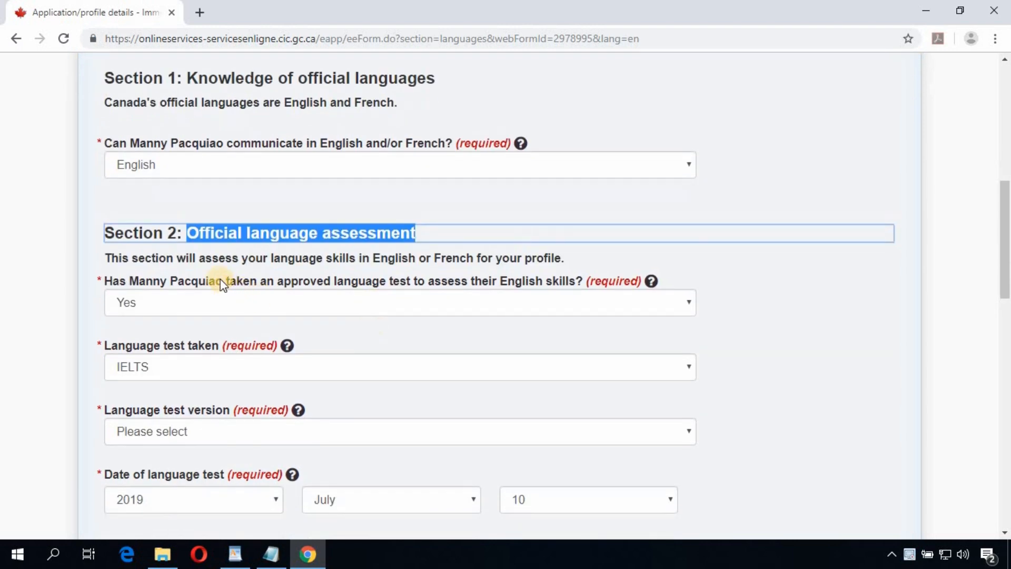
pyautogui.click(222, 261)
pyautogui.scroll(-2, 383, 290)
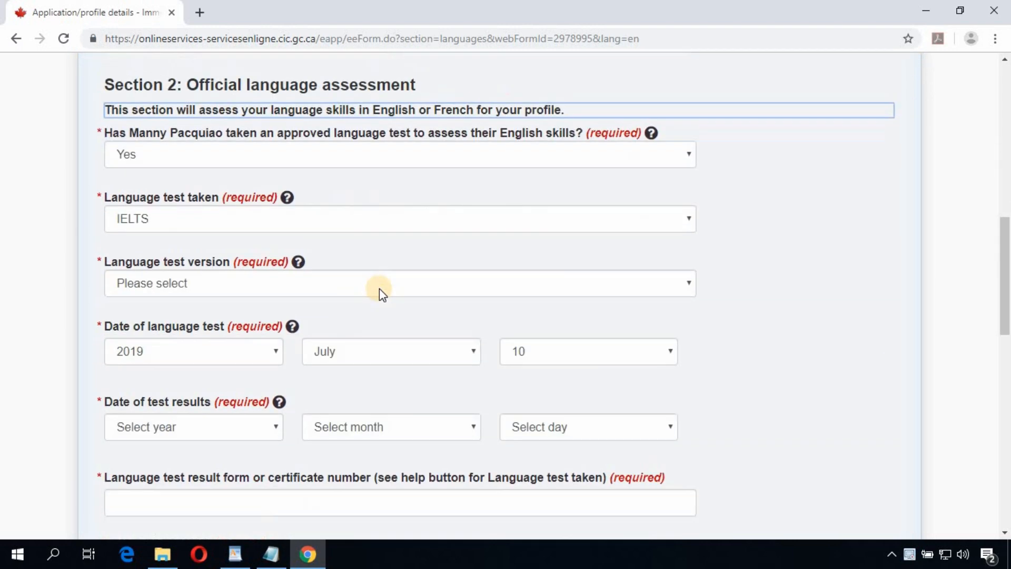
pyautogui.scroll(-2, 384, 294)
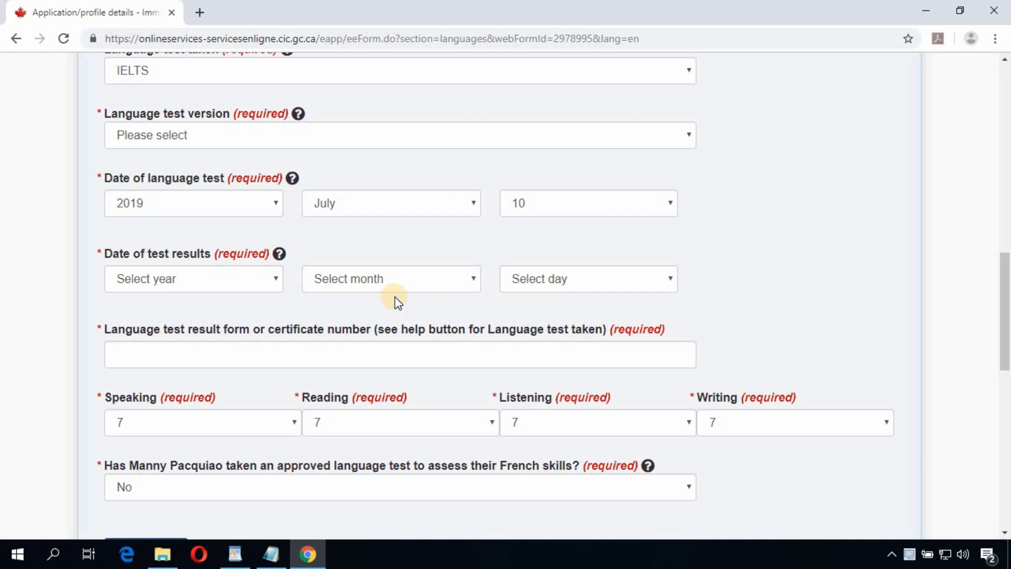
pyautogui.scroll(-2, 396, 301)
pyautogui.scroll(5, 394, 301)
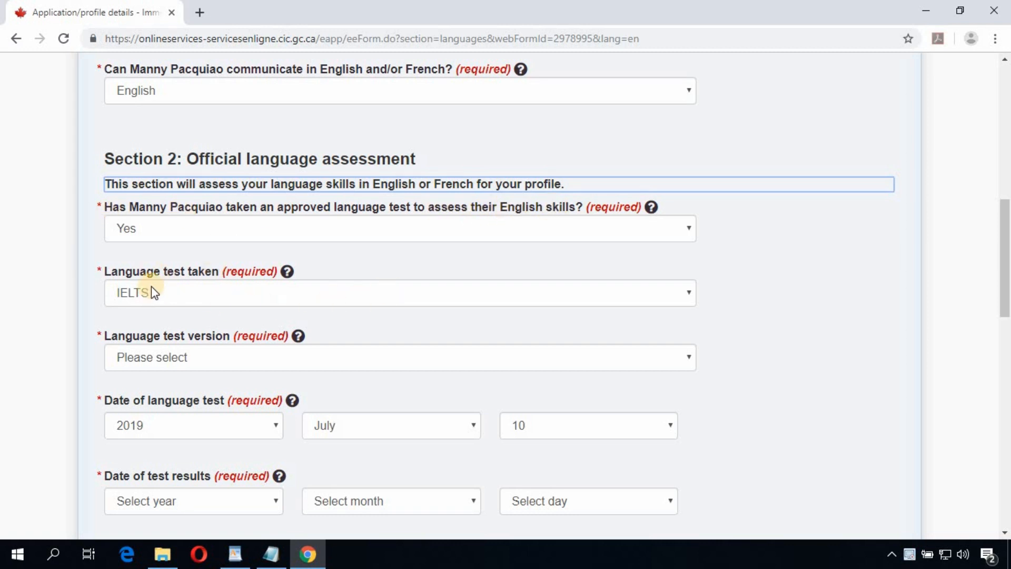
pyautogui.scroll(-1, 148, 288)
# Step: Choose IELTS General Training as the test version with results dated 2019 July 16
pyautogui.click(197, 287)
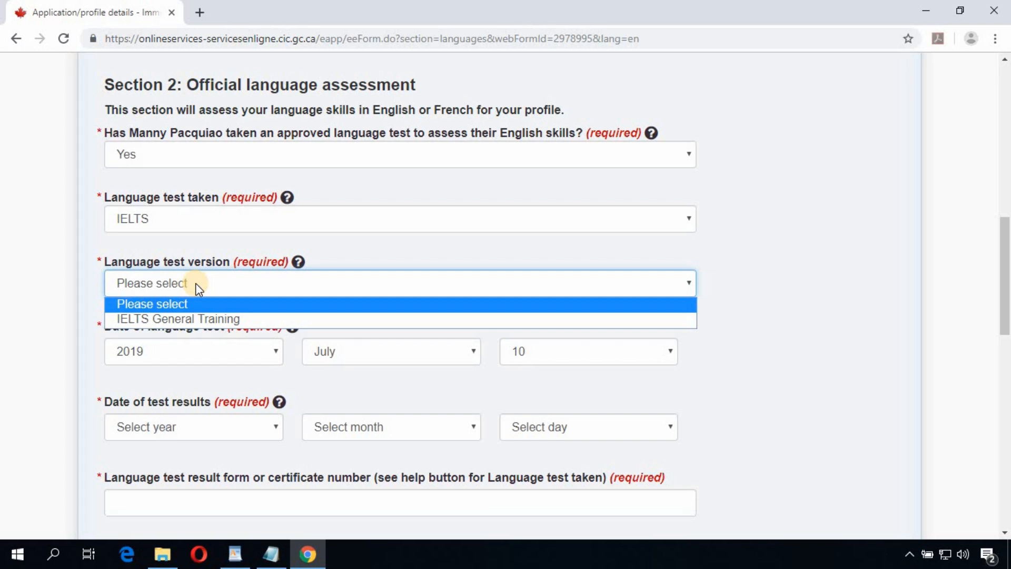
pyautogui.click(223, 320)
pyautogui.scroll(-1, 181, 287)
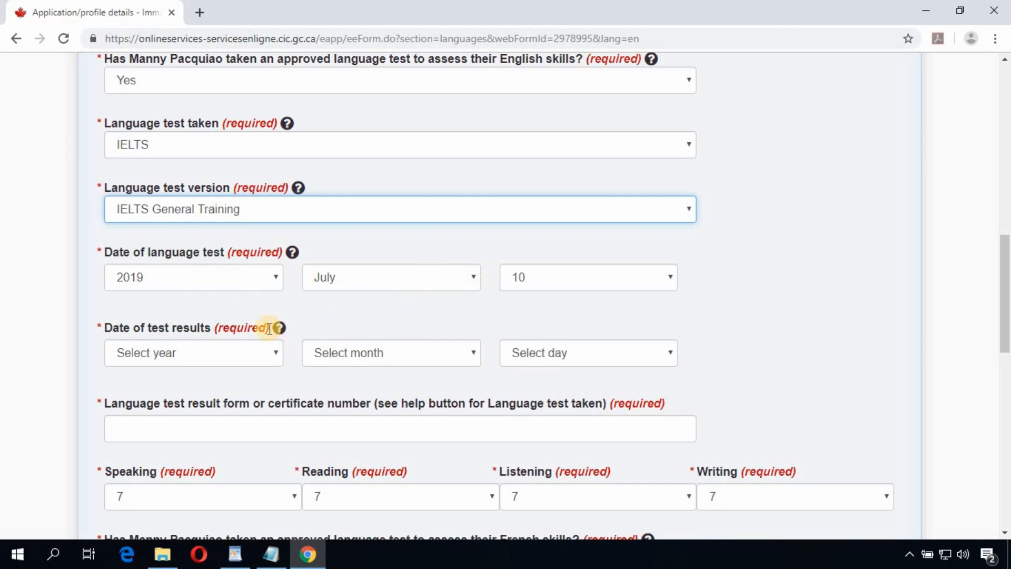
pyautogui.click(257, 356)
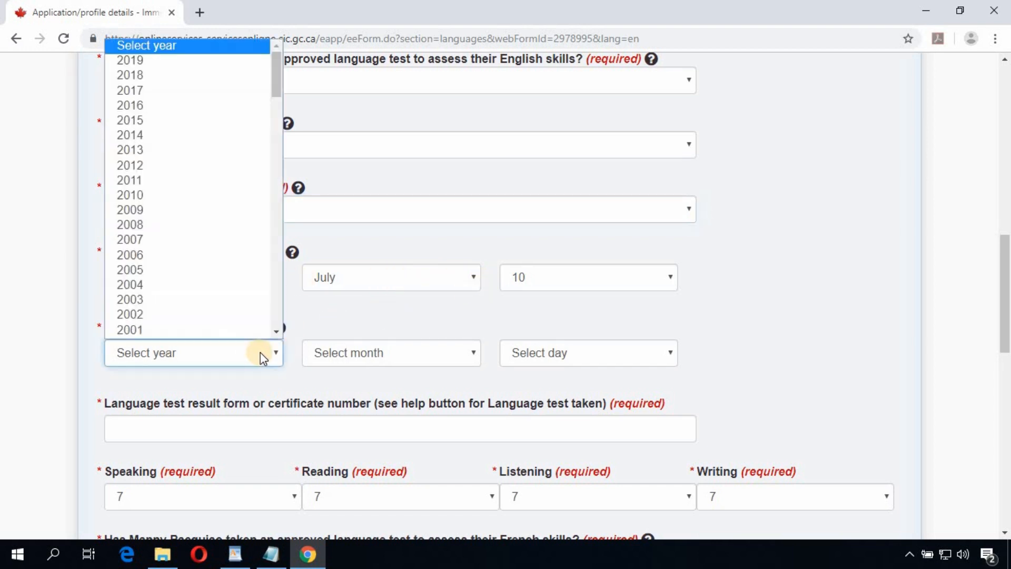
pyautogui.click(170, 62)
pyautogui.click(399, 353)
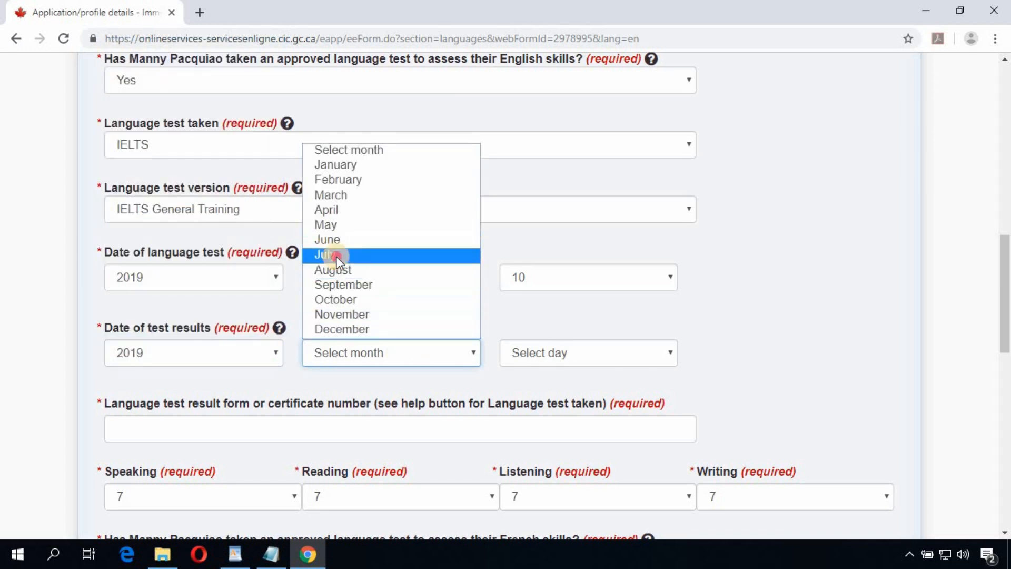
pyautogui.click(334, 255)
pyautogui.click(562, 355)
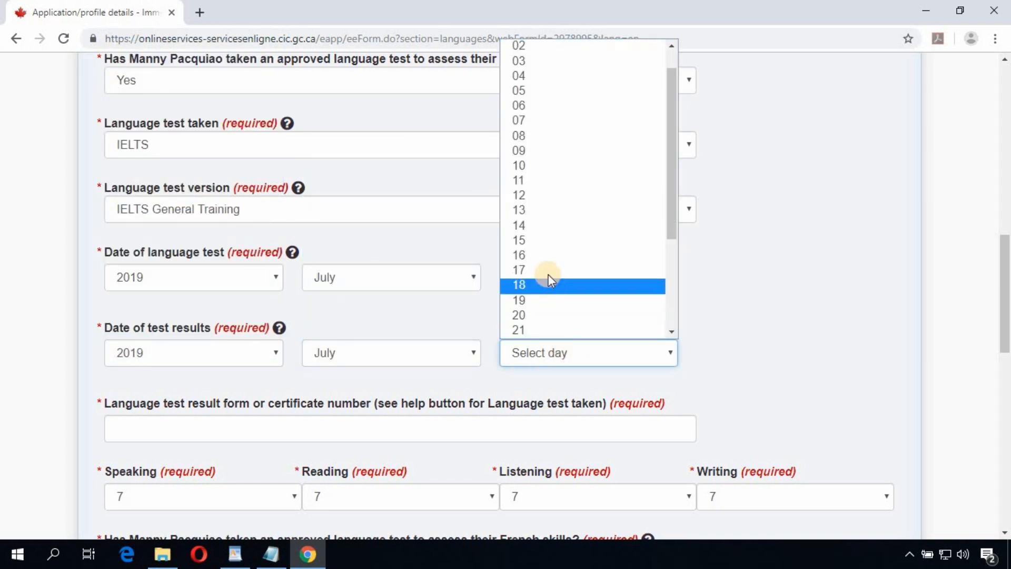
pyautogui.click(561, 255)
# Step: Enter the test certificate number and review the Speaking, Reading, Listening and Writing scores
pyautogui.scroll(-3, 728, 364)
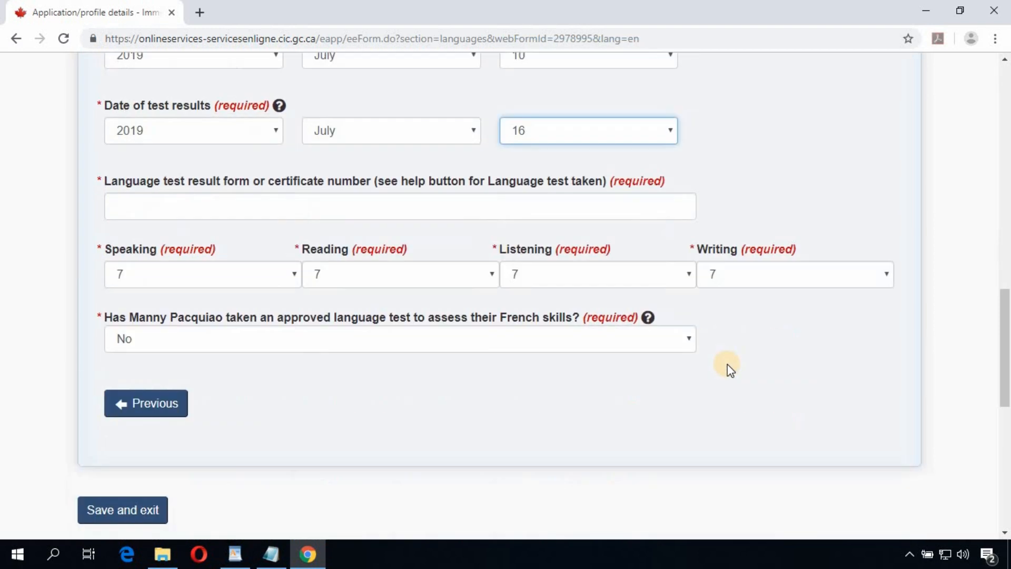
pyautogui.click(149, 204)
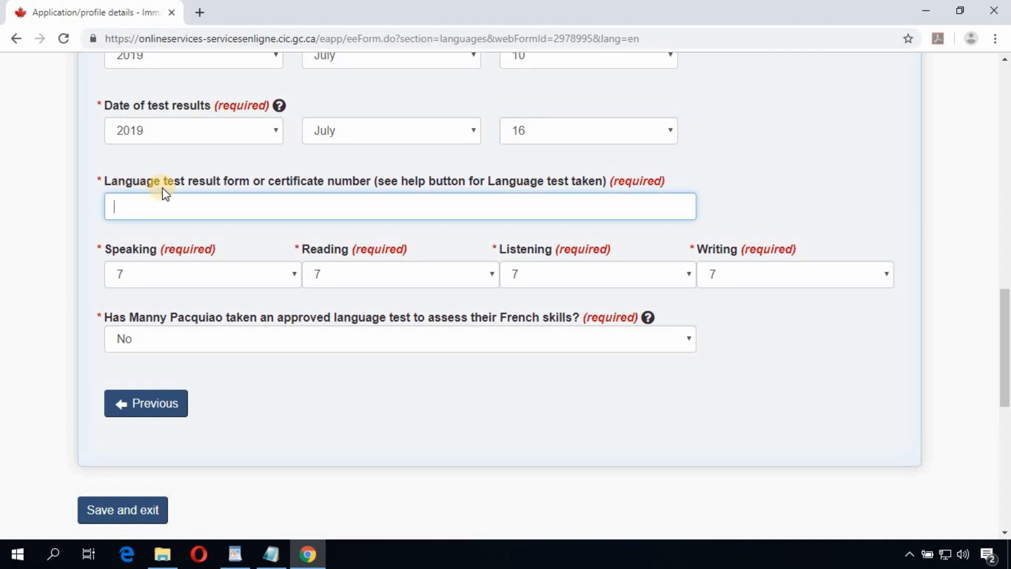
pyautogui.doubleClick(345, 184)
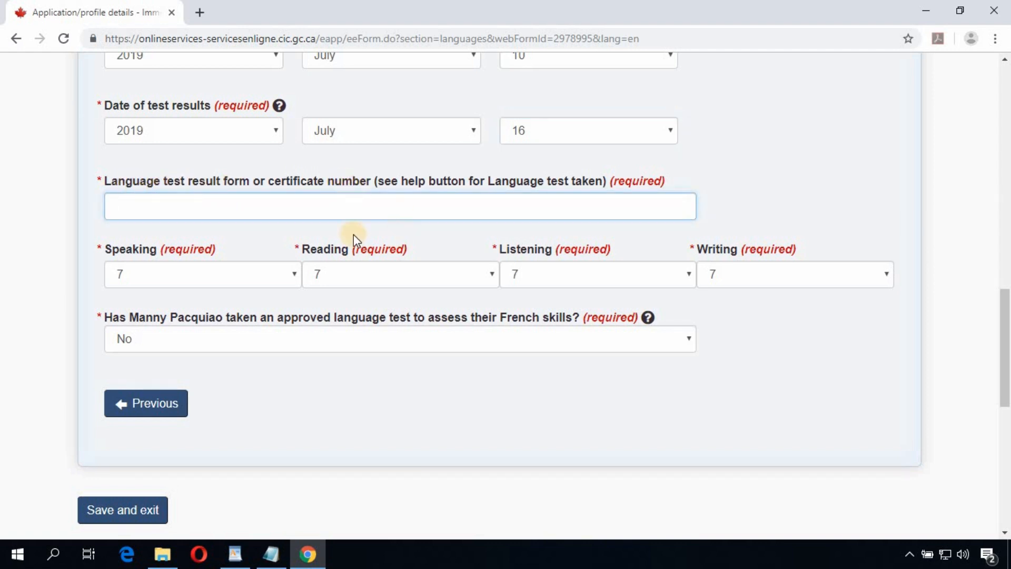
pyautogui.click(226, 211)
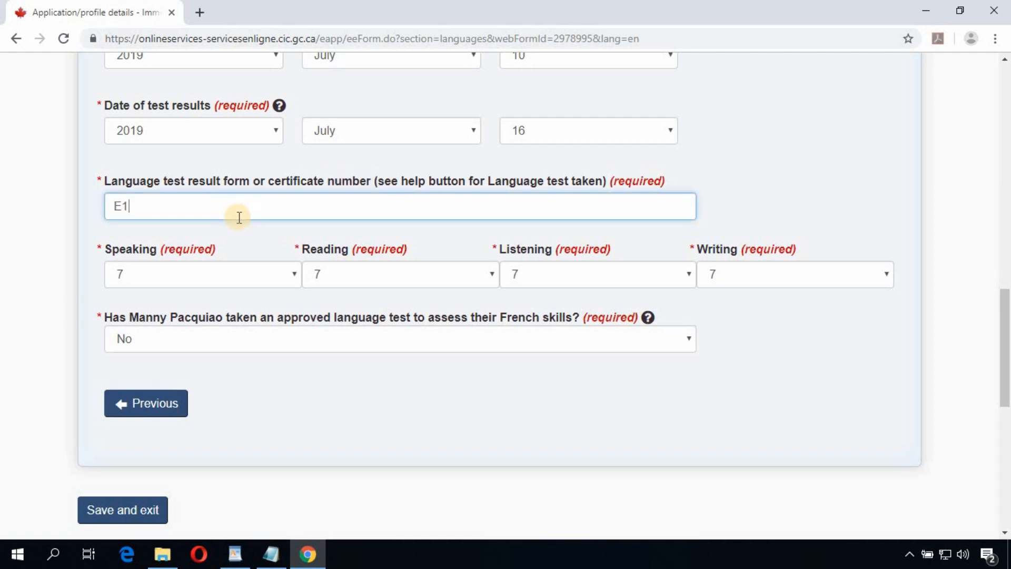
pyautogui.write('E12345678')
pyautogui.click(132, 253)
pyautogui.click(321, 251)
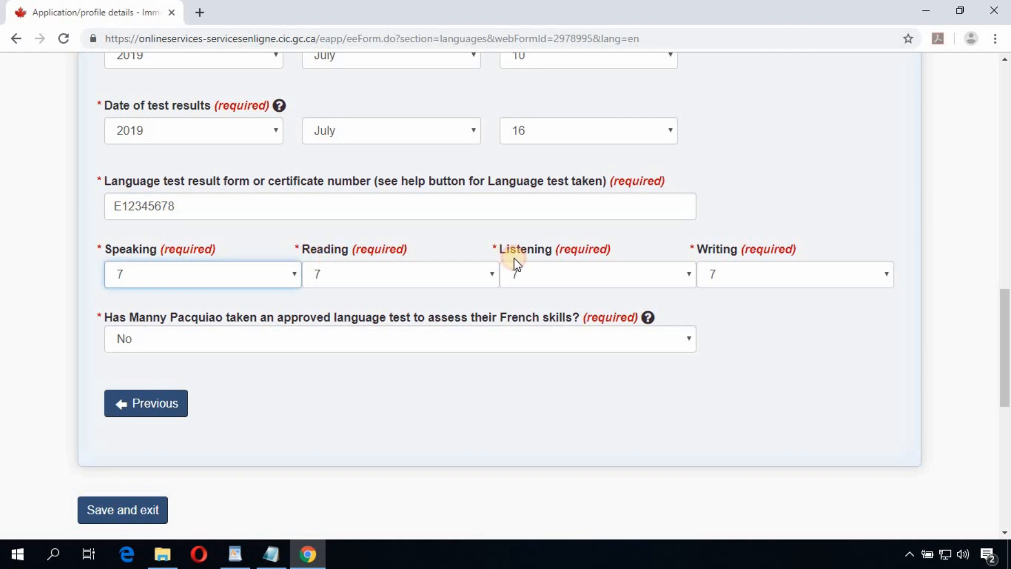
pyautogui.doubleClick(530, 247)
pyautogui.doubleClick(713, 249)
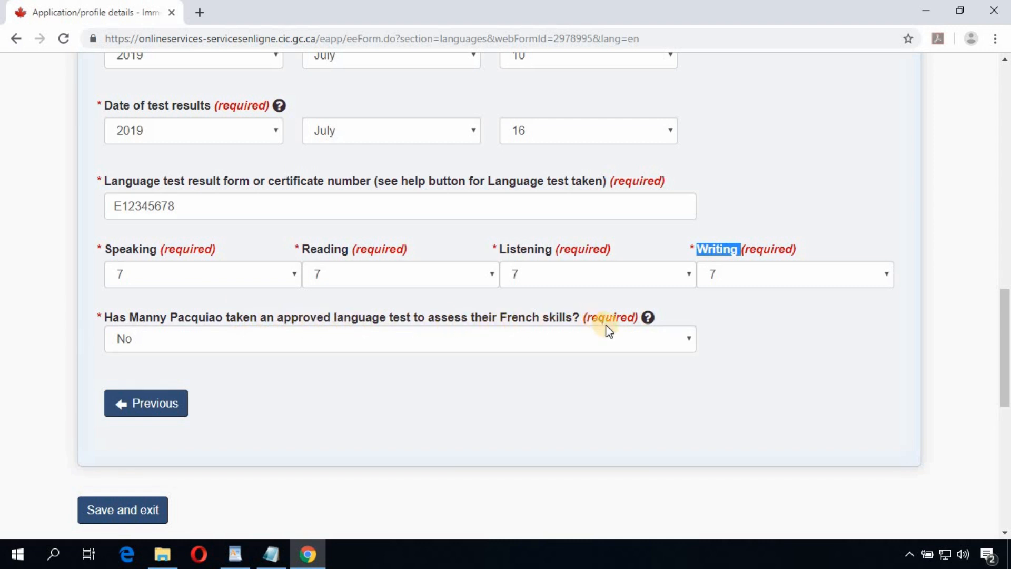
pyautogui.scroll(-3, 247, 371)
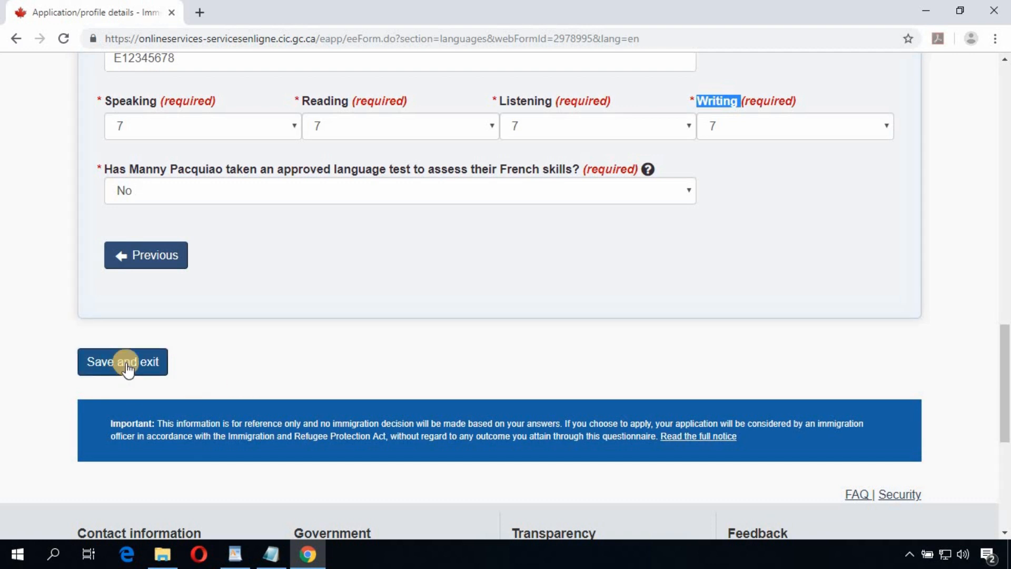
# Step: Save the languages form, check the checklist statuses, and begin the Application details form
pyautogui.click(134, 368)
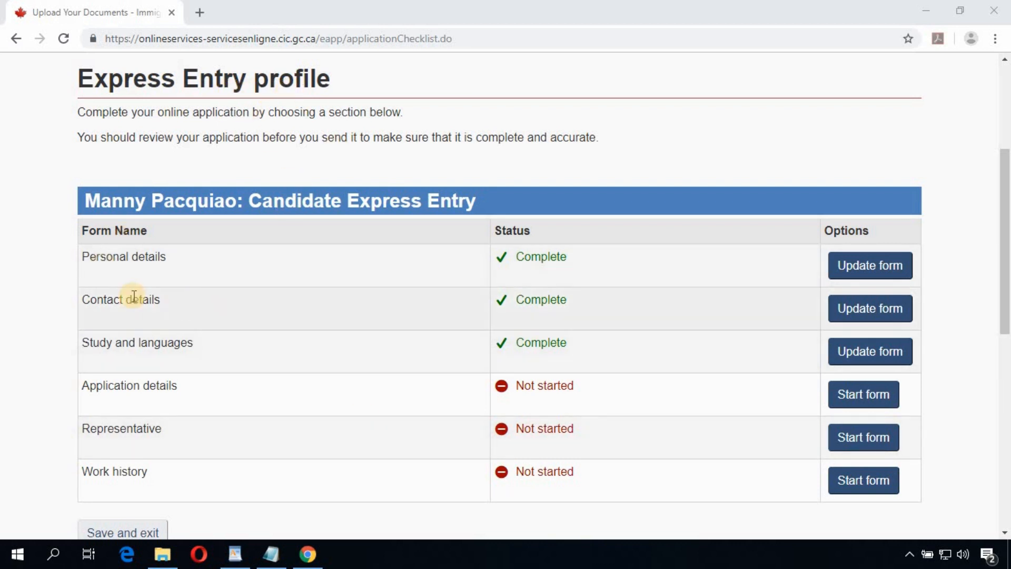
pyautogui.moveTo(91, 260); pyautogui.dragTo(173, 308)
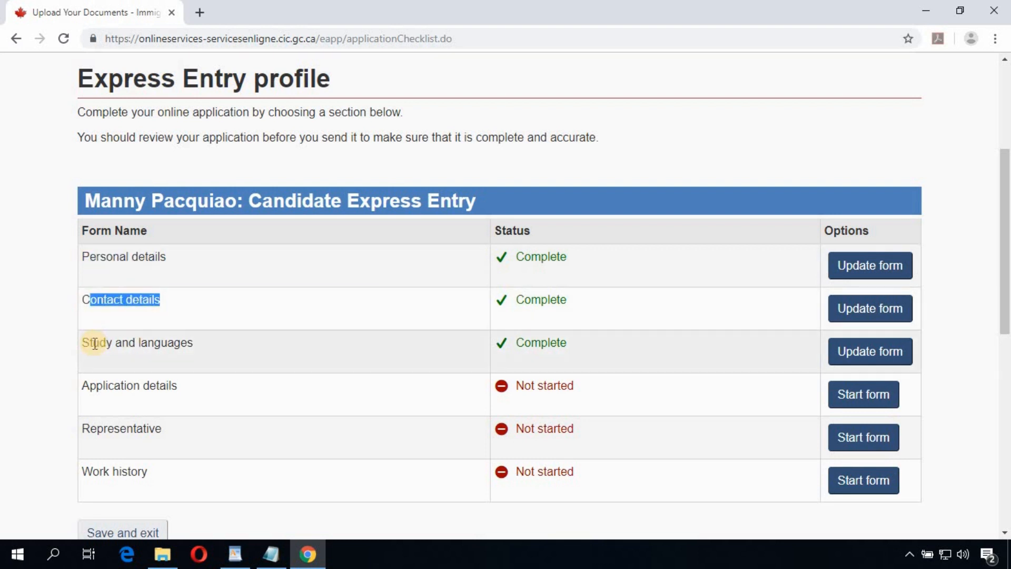
pyautogui.moveTo(90, 342); pyautogui.dragTo(195, 348)
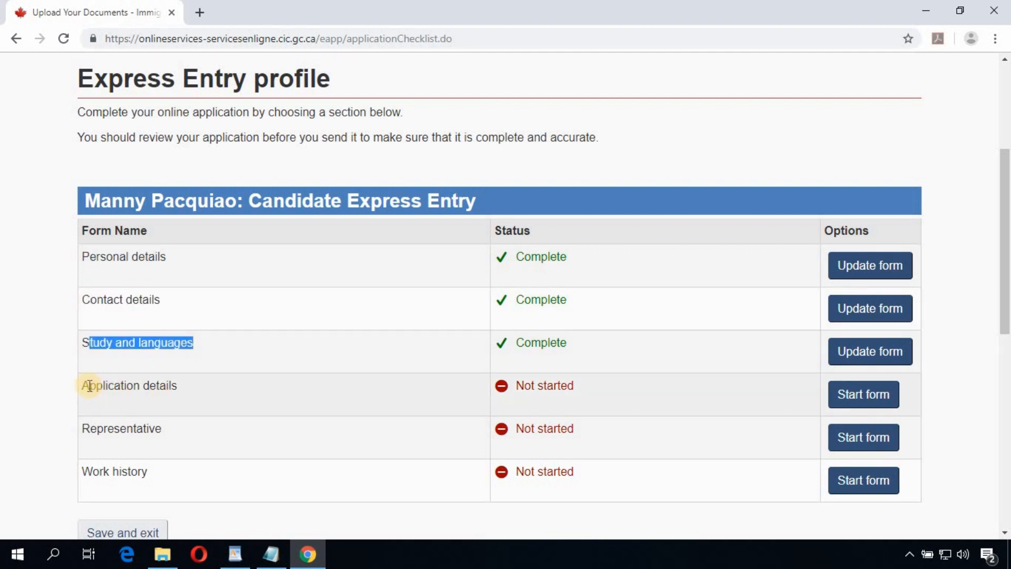
pyautogui.moveTo(88, 386); pyautogui.dragTo(237, 393)
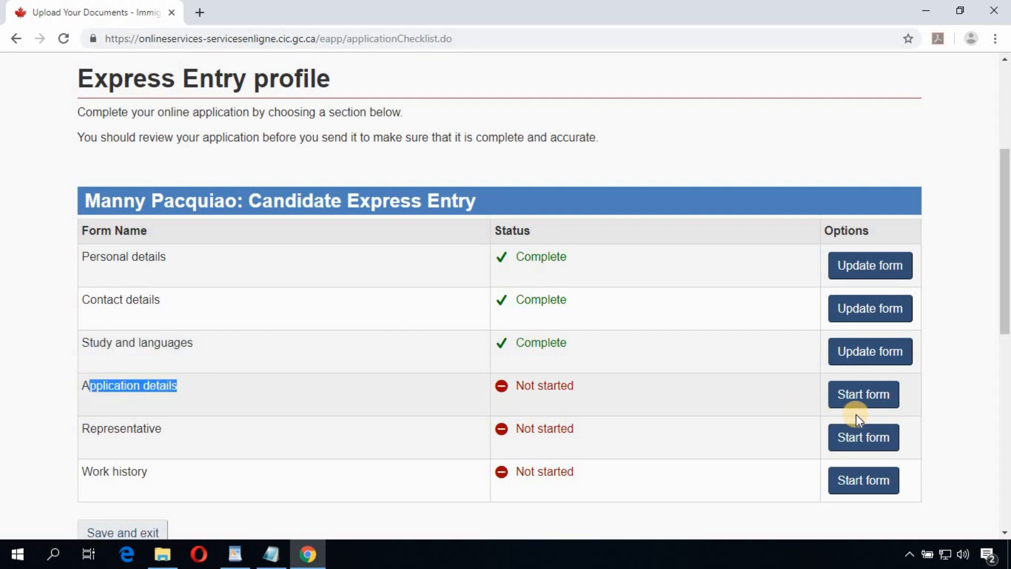
pyautogui.click(866, 398)
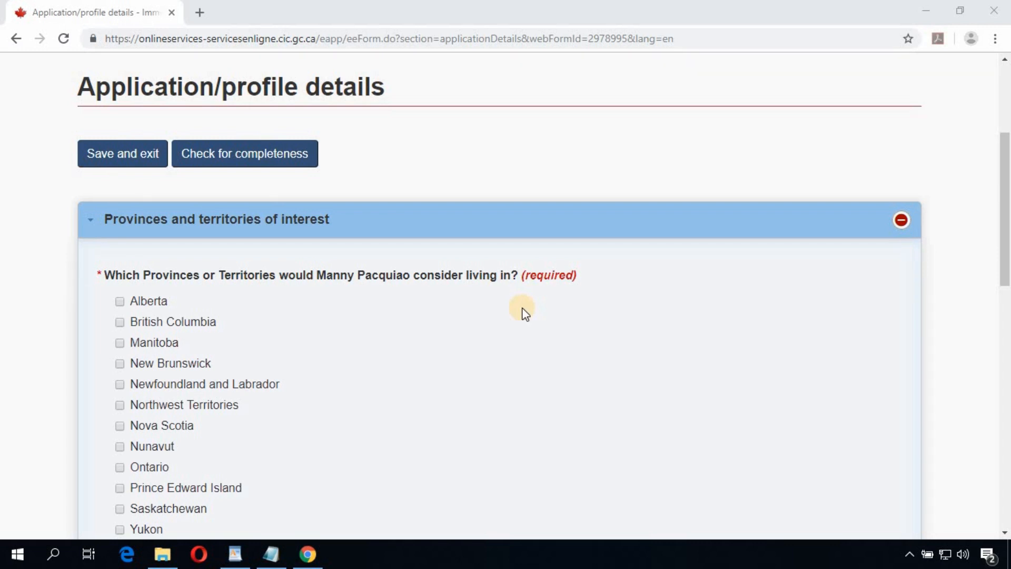
# Step: Select Alberta, British Columbia, Manitoba and Ontario as provinces of interest
pyautogui.scroll(-1, 331, 260)
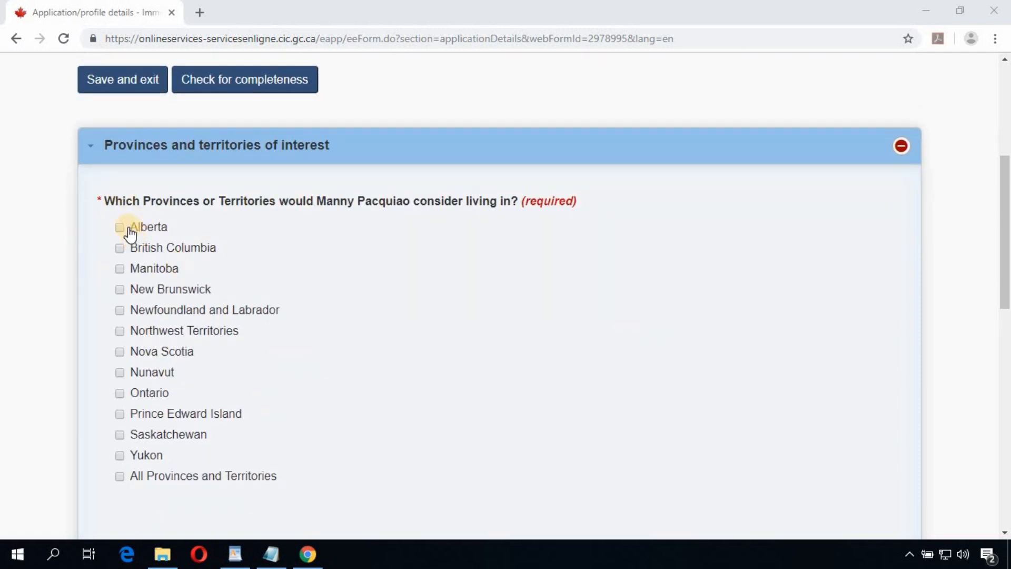
pyautogui.click(120, 227)
pyautogui.click(120, 248)
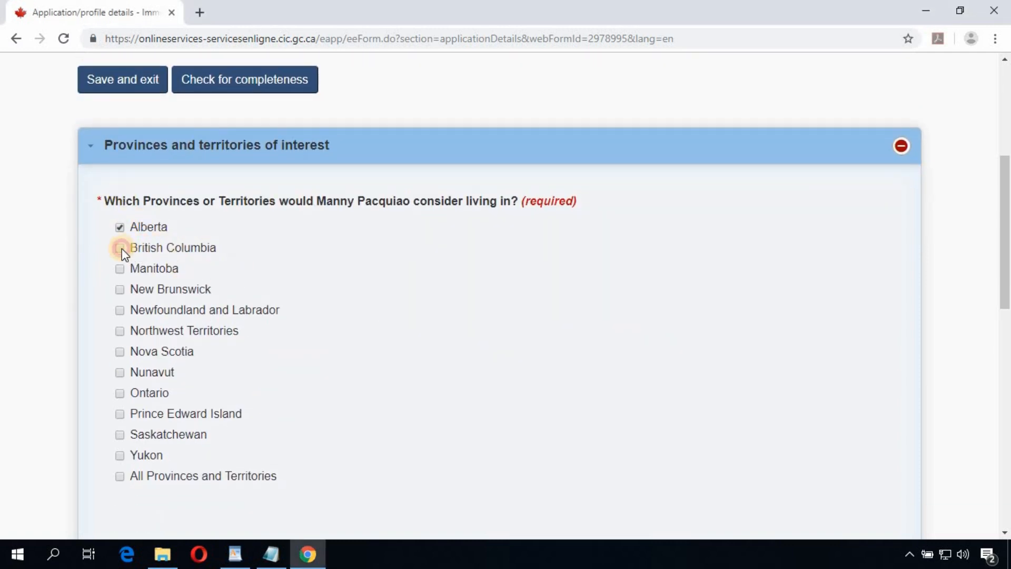
pyautogui.click(120, 269)
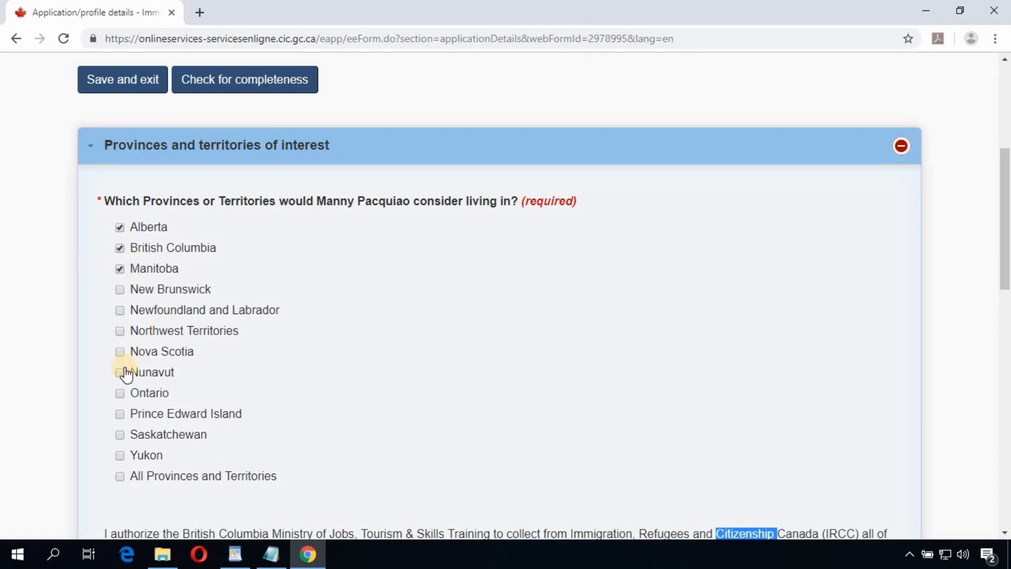
pyautogui.click(120, 393)
# Step: Answer Yes to sharing the profile with British Columbia and with Ontario
pyautogui.scroll(-3, 255, 362)
pyautogui.scroll(-4, 435, 277)
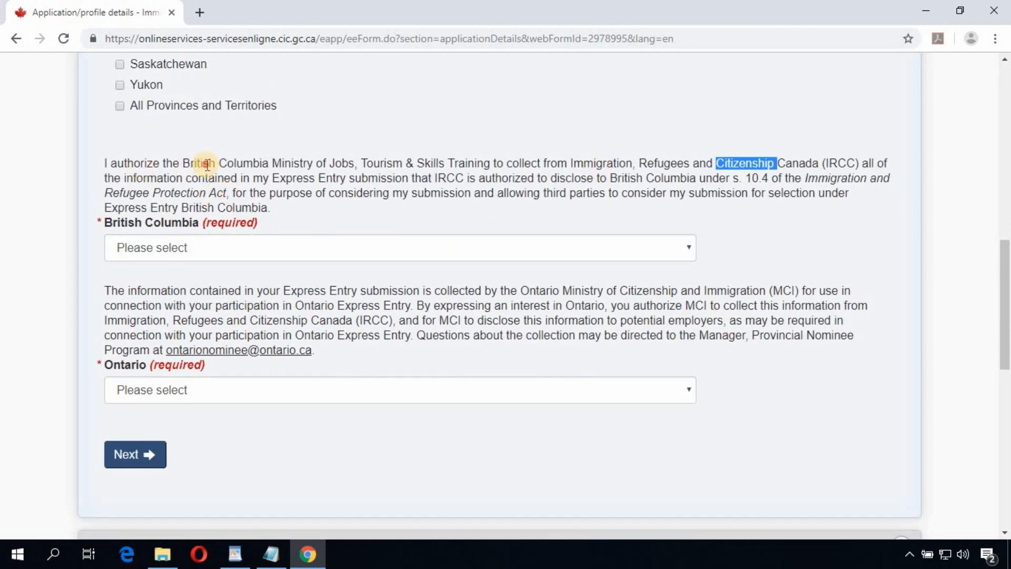
pyautogui.click(266, 164)
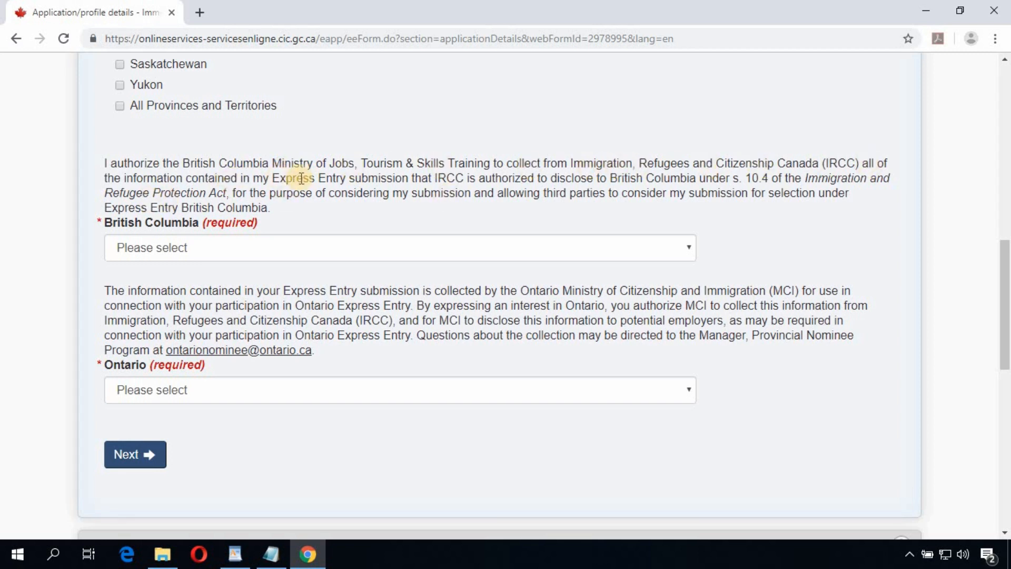
pyautogui.click(264, 243)
pyautogui.click(234, 285)
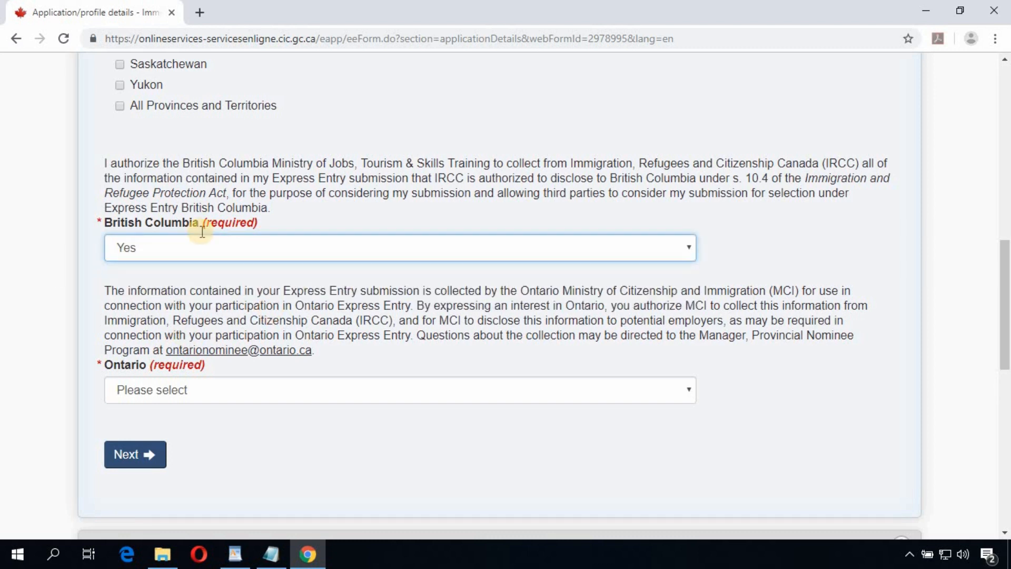
pyautogui.click(258, 397)
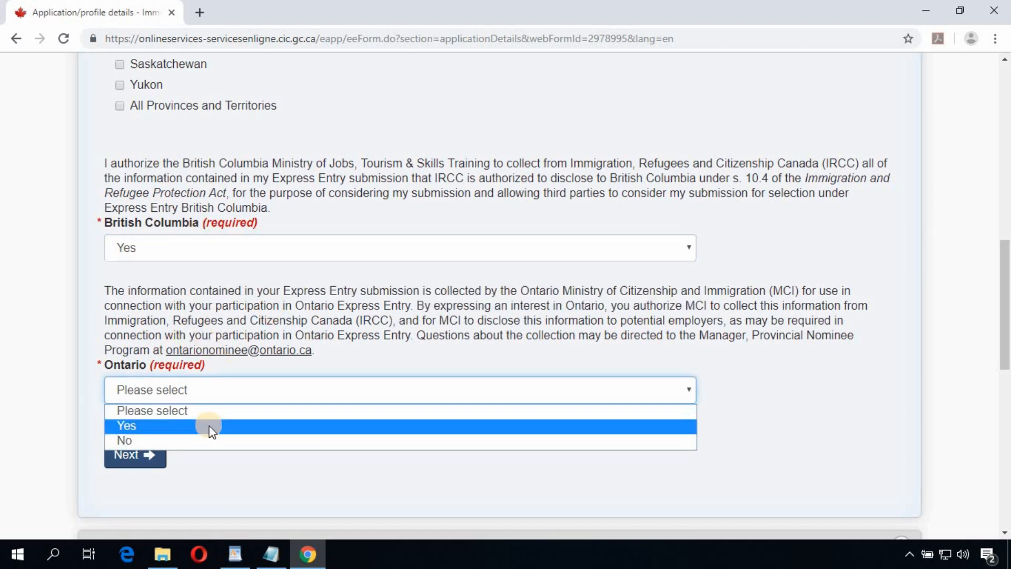
pyautogui.click(210, 425)
pyautogui.scroll(-1, 308, 425)
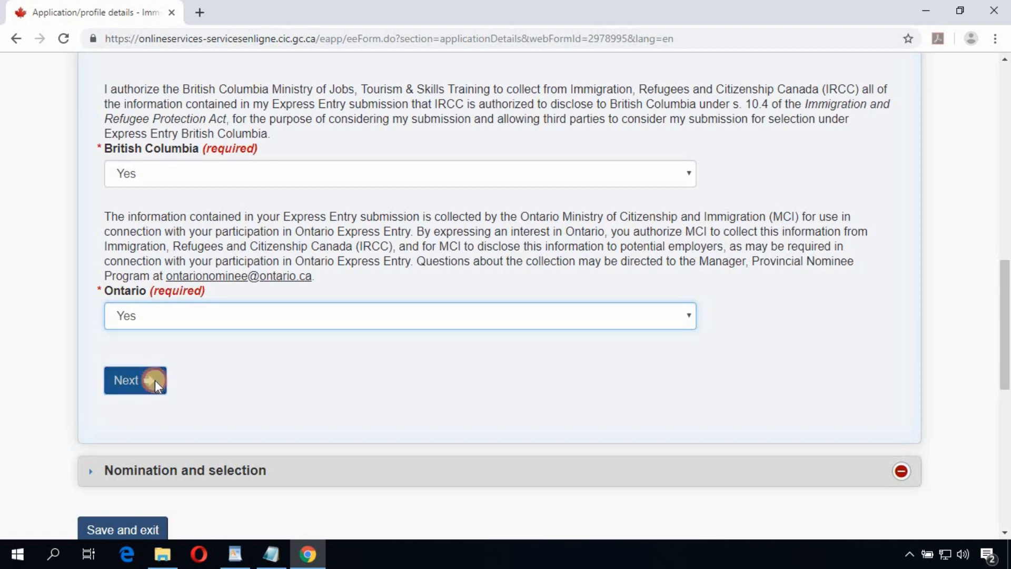
# Step: Answer No to receiving a provincial nomination certificate and save Application details
pyautogui.click(155, 381)
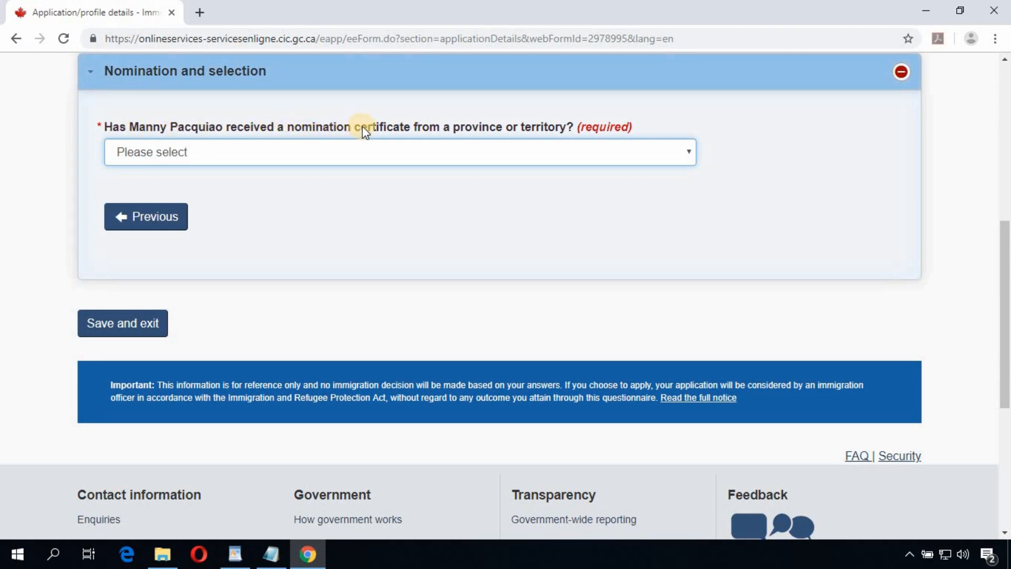
pyautogui.click(336, 154)
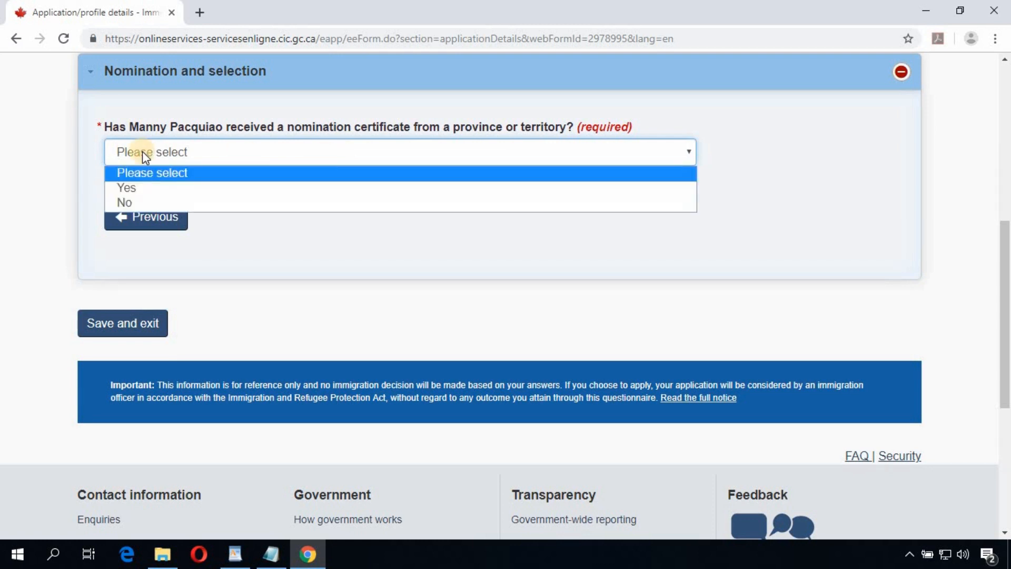
pyautogui.click(158, 202)
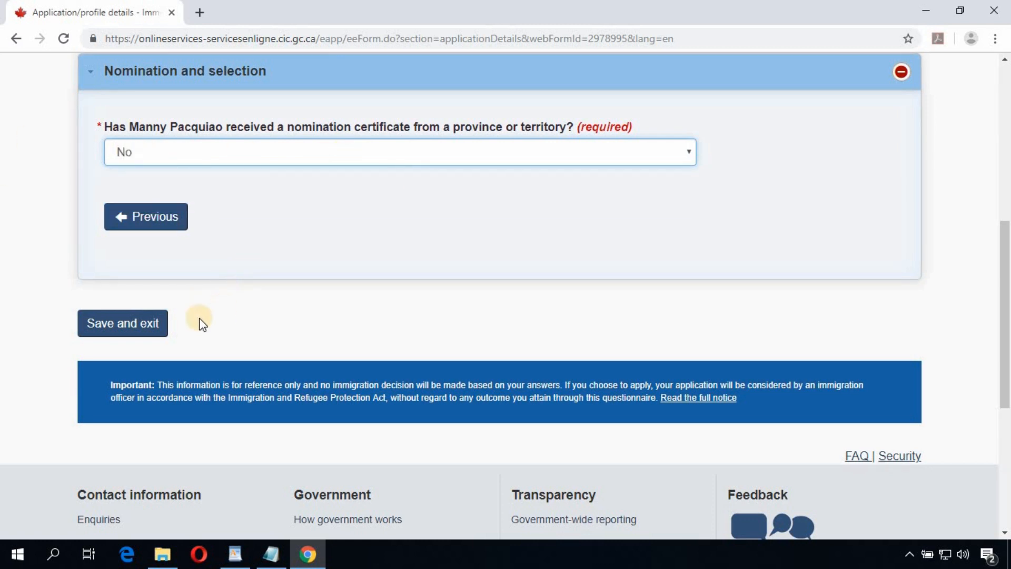
pyautogui.click(149, 329)
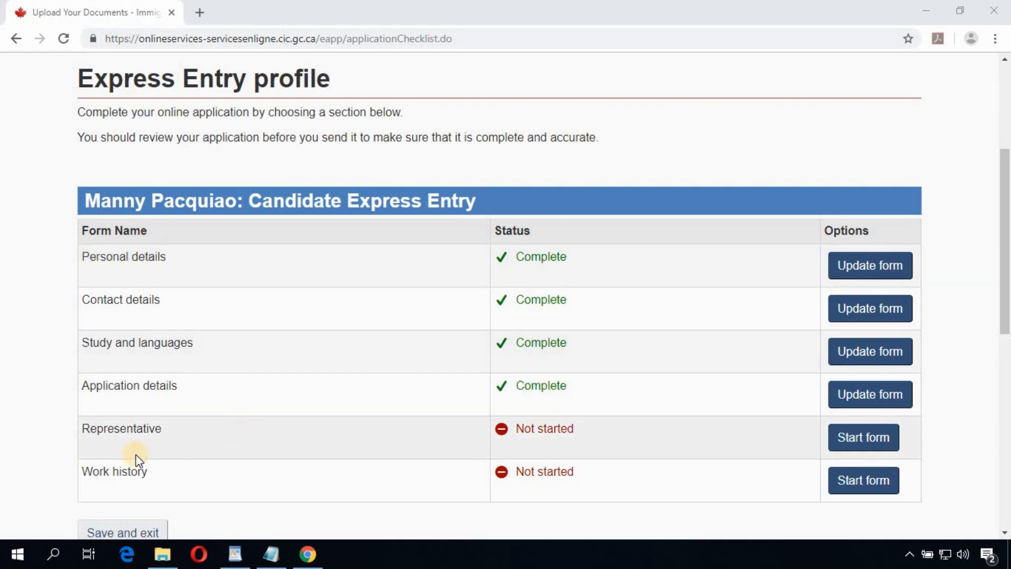
# Step: Start the Representative form, answer No to appointing a representative, and save it
pyautogui.doubleClick(128, 427)
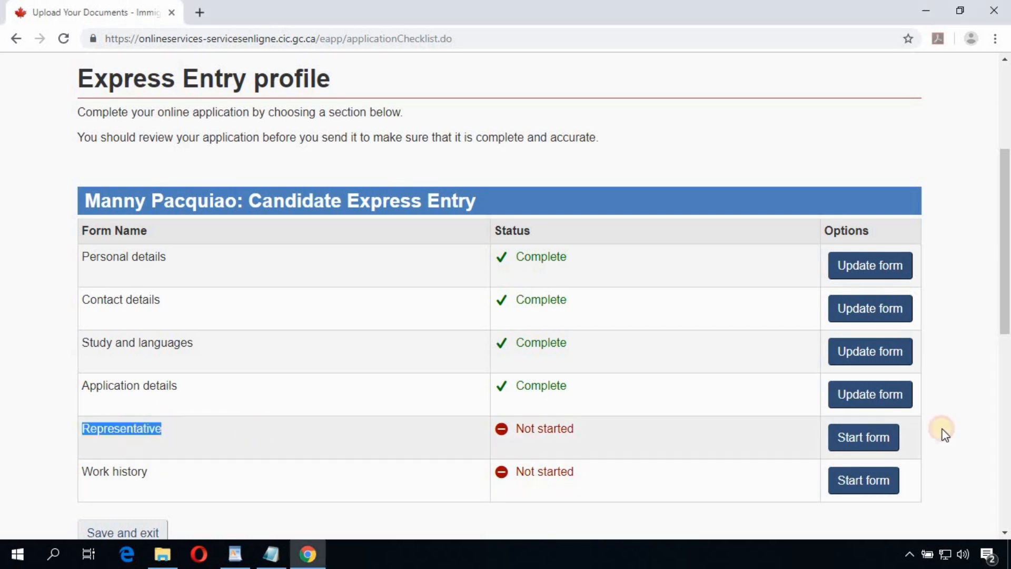
pyautogui.click(877, 447)
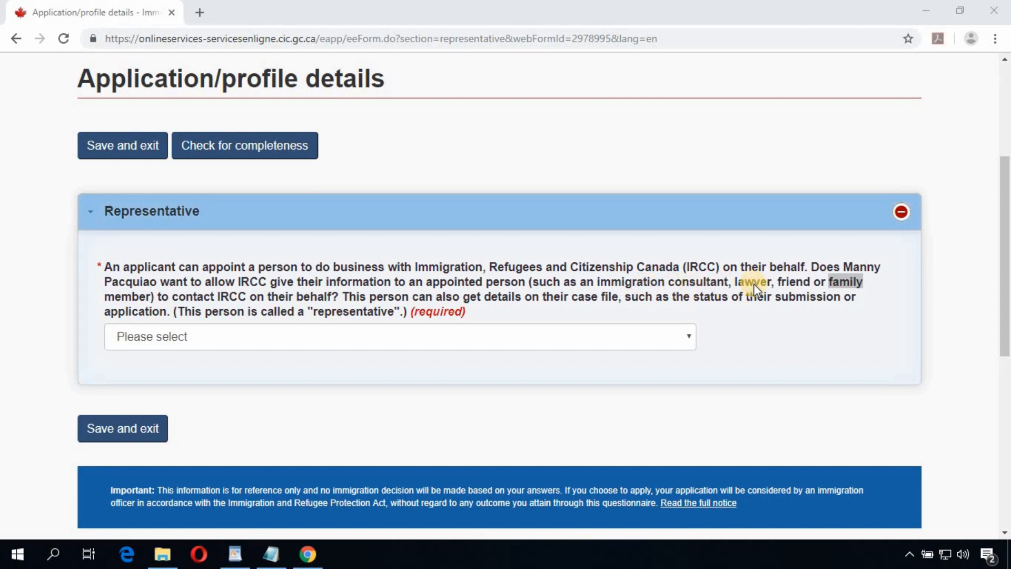
pyautogui.doubleClick(794, 282)
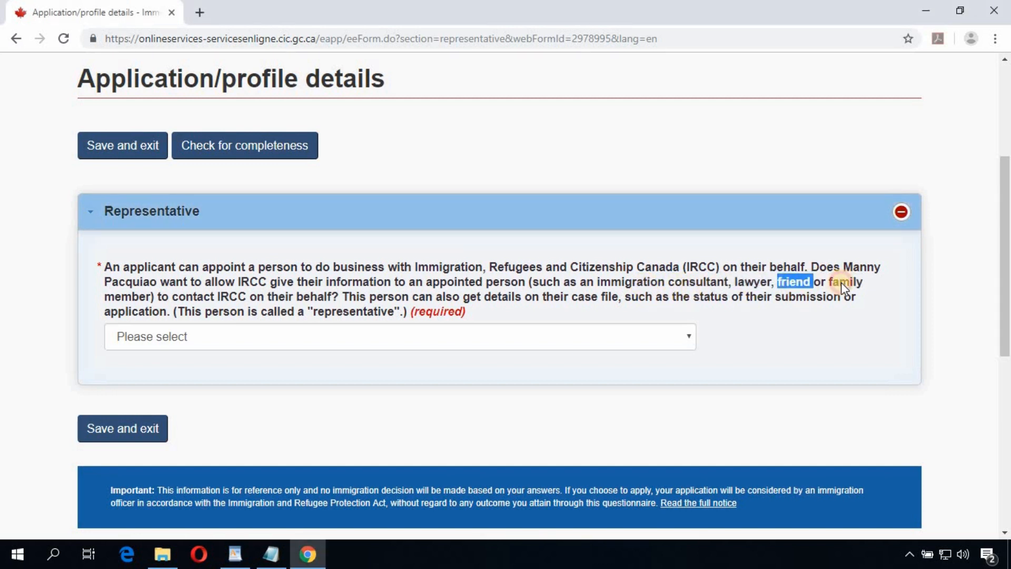
pyautogui.doubleClick(844, 282)
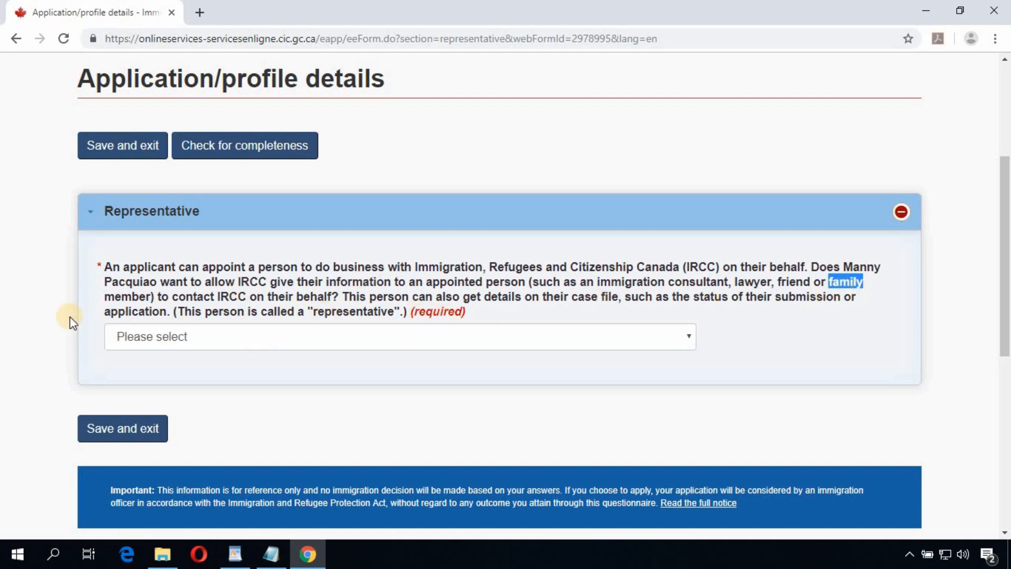
pyautogui.click(270, 341)
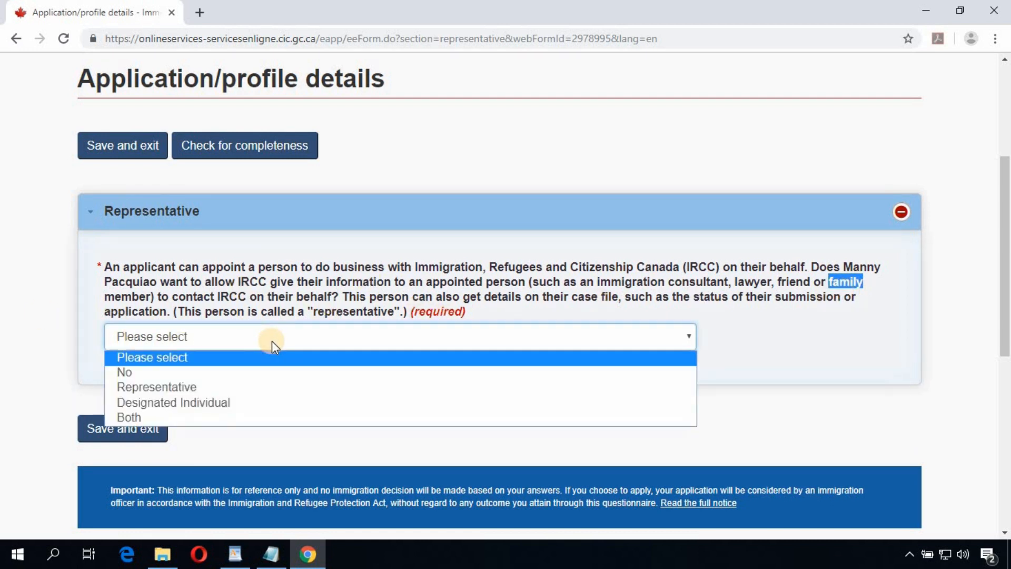
pyautogui.click(244, 371)
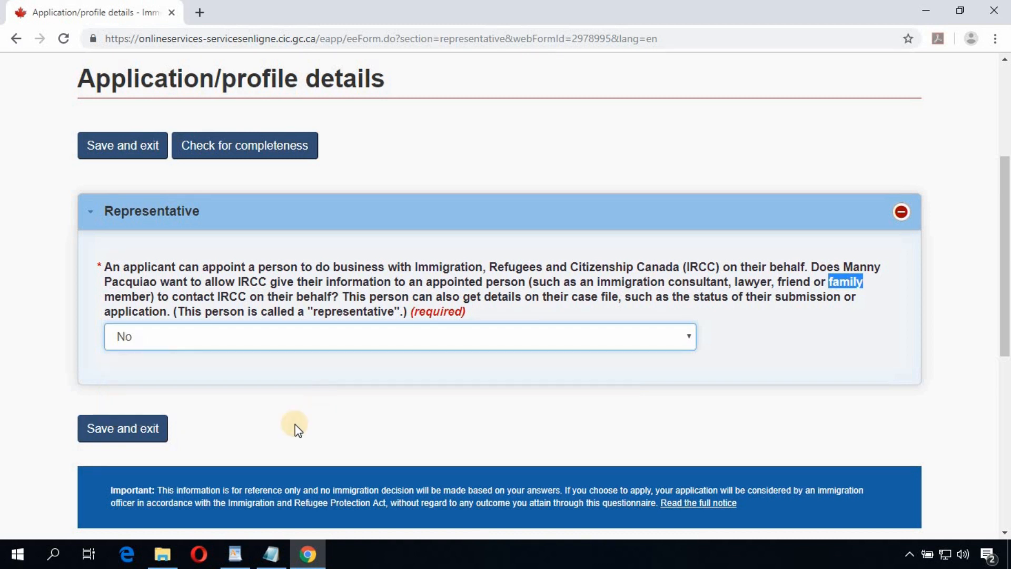
pyautogui.click(140, 435)
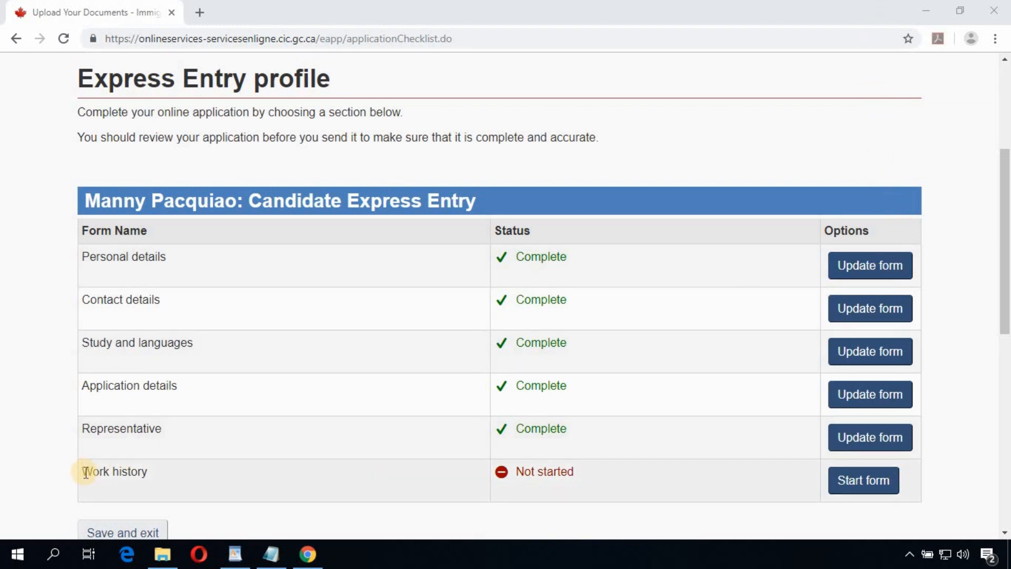
pyautogui.tripleClick(157, 477)
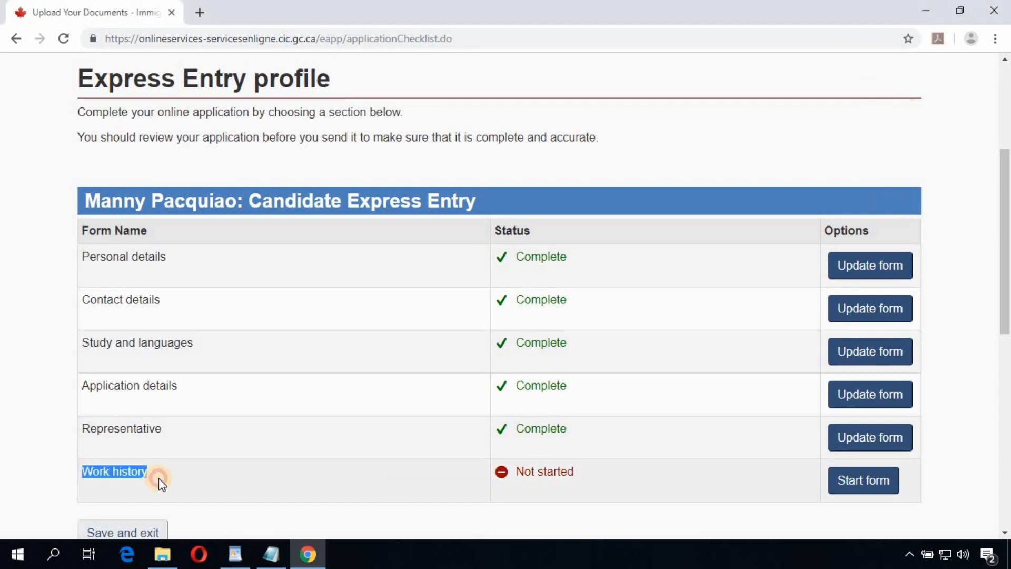
# Step: Start Work history and set primary occupation to NOC 2174 Computer Programmers and Interactive Media Developers
pyautogui.click(883, 487)
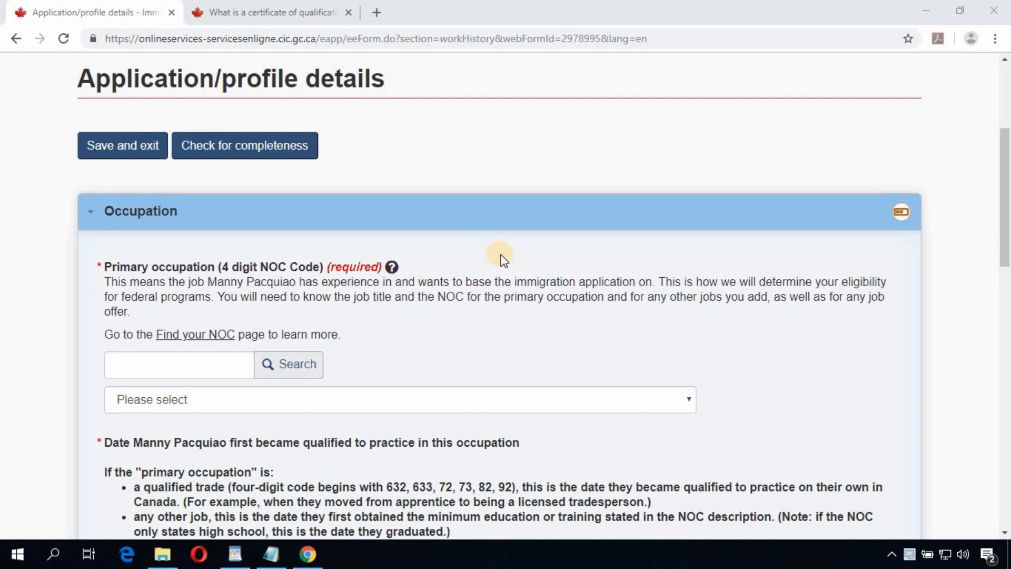
pyautogui.scroll(-6, 509, 264)
pyautogui.scroll(-5, 515, 269)
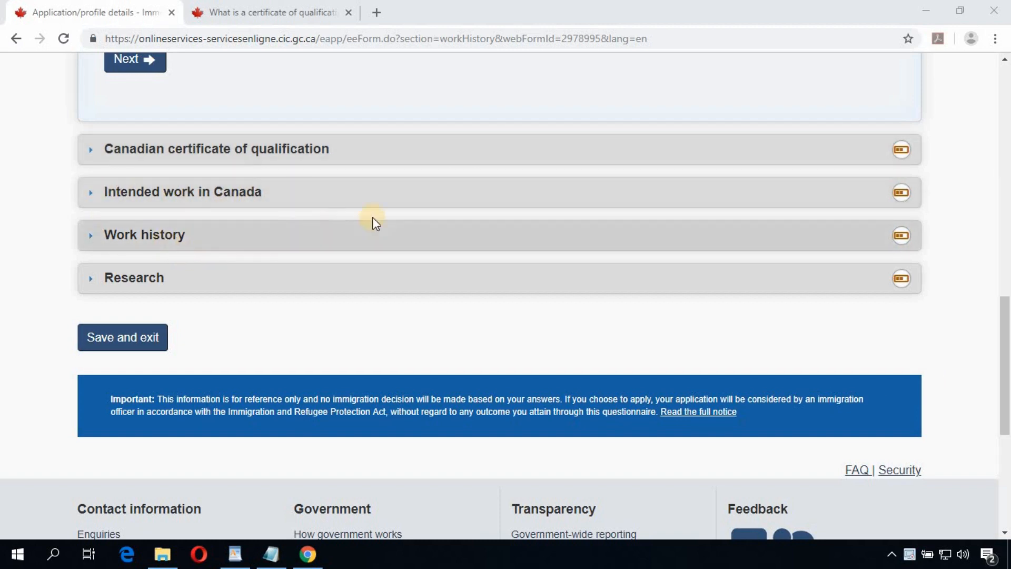
pyautogui.scroll(10, 244, 325)
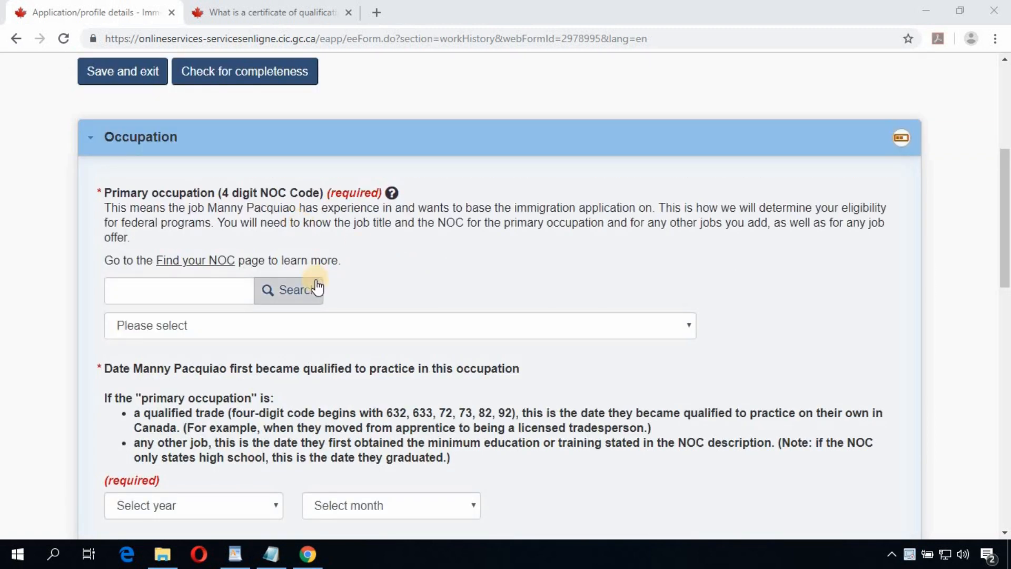
pyautogui.click(221, 288)
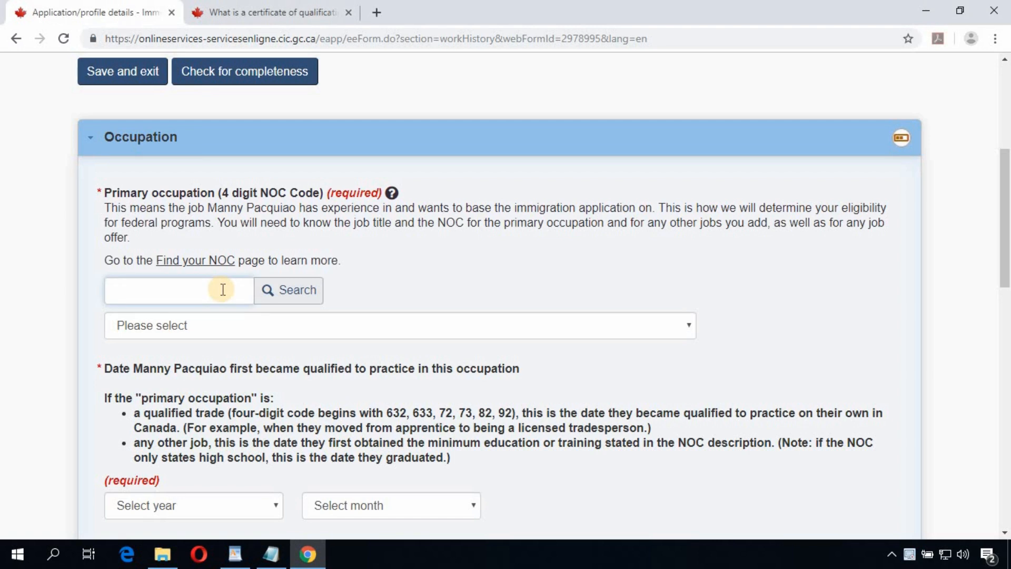
pyautogui.write('2174')
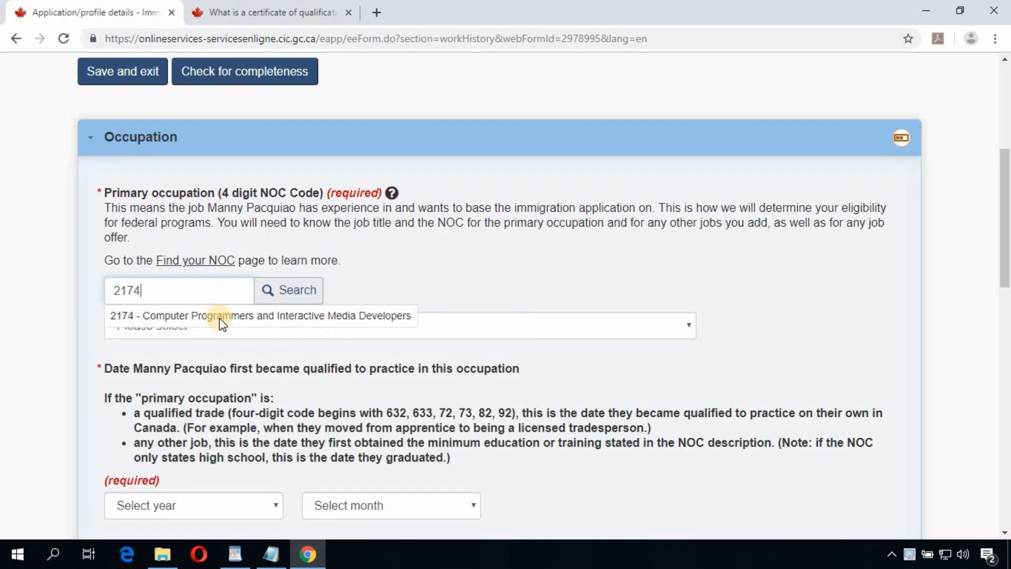
pyautogui.click(221, 316)
# Step: Set the qualification date to January 2012 and continue to the certificate question
pyautogui.scroll(-3, 221, 326)
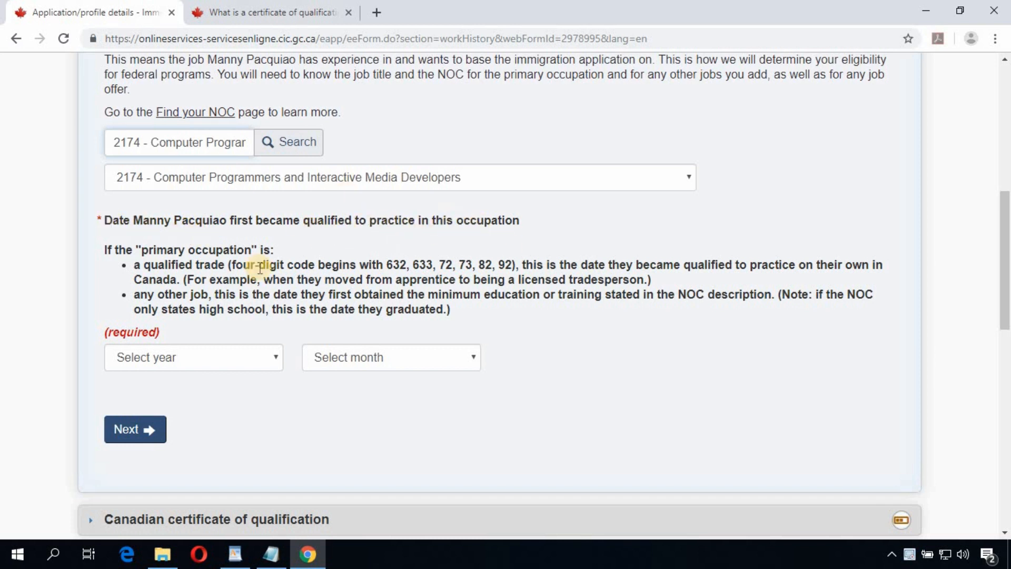
pyautogui.click(255, 360)
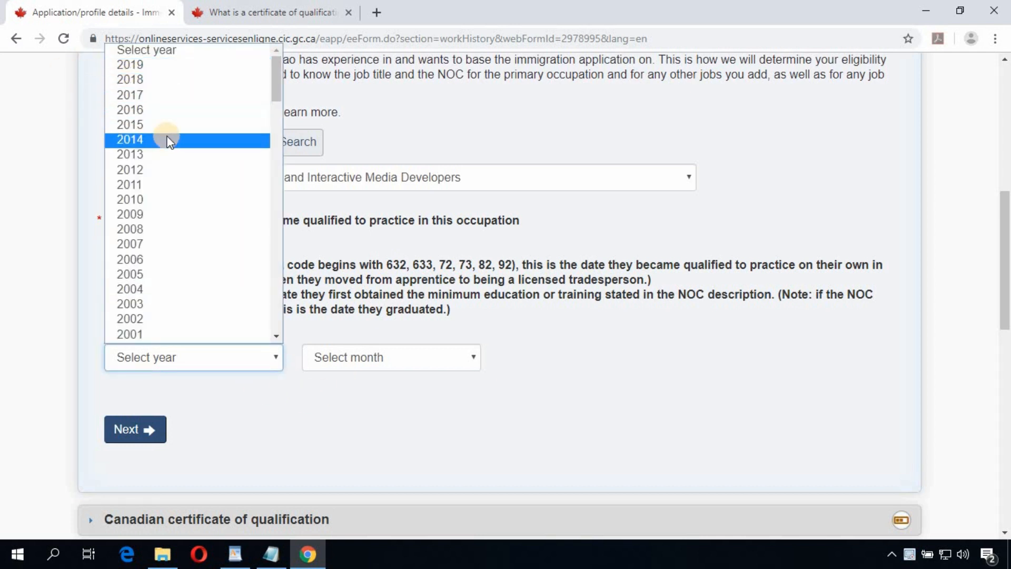
pyautogui.click(181, 177)
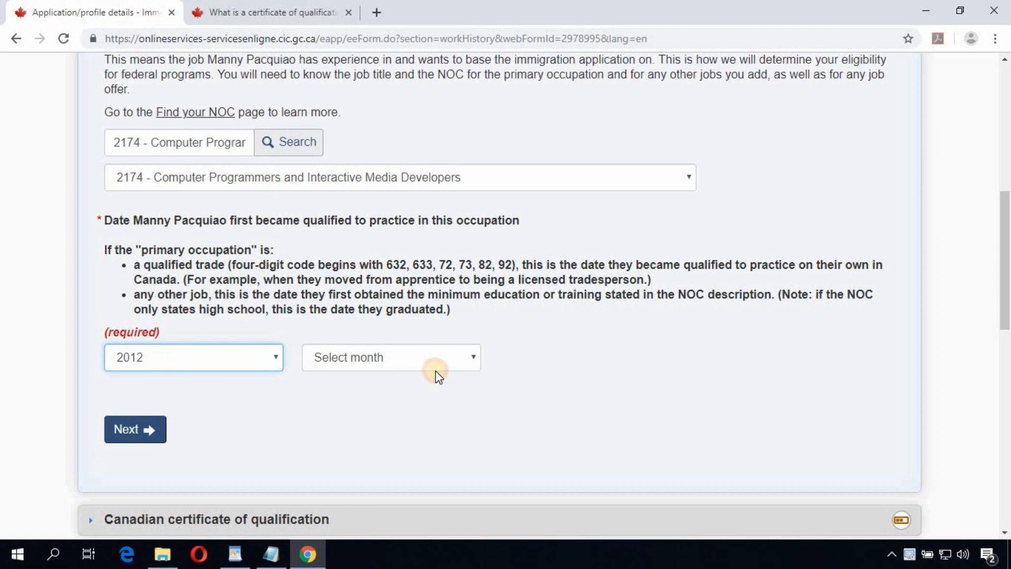
pyautogui.click(435, 368)
pyautogui.click(336, 169)
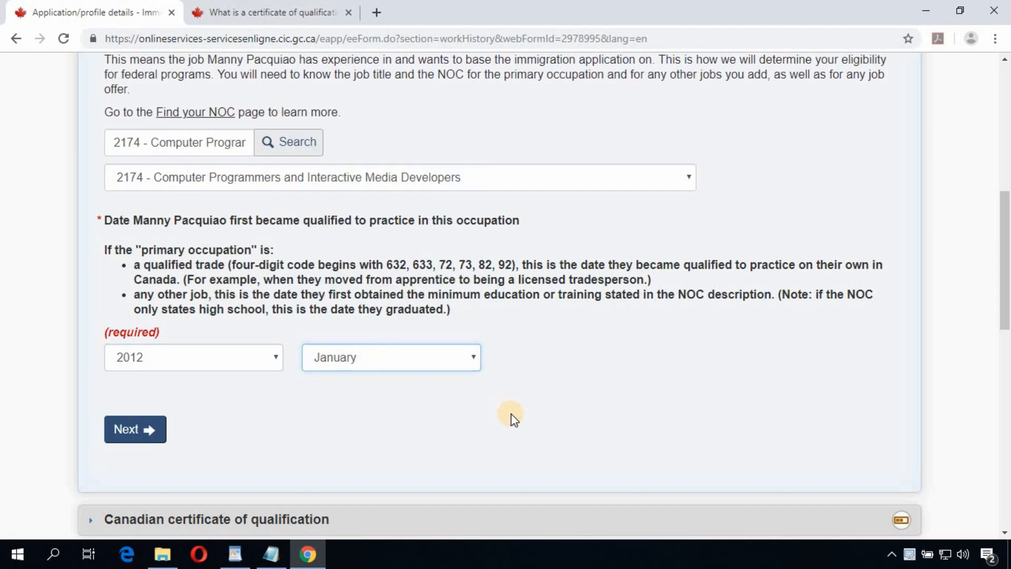
pyautogui.scroll(-5, 508, 416)
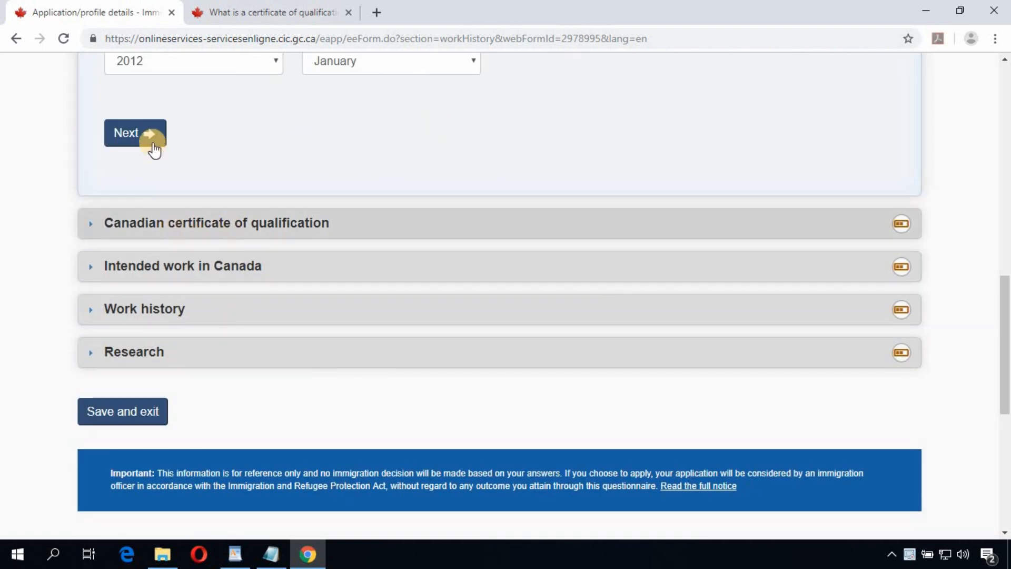
pyautogui.click(171, 240)
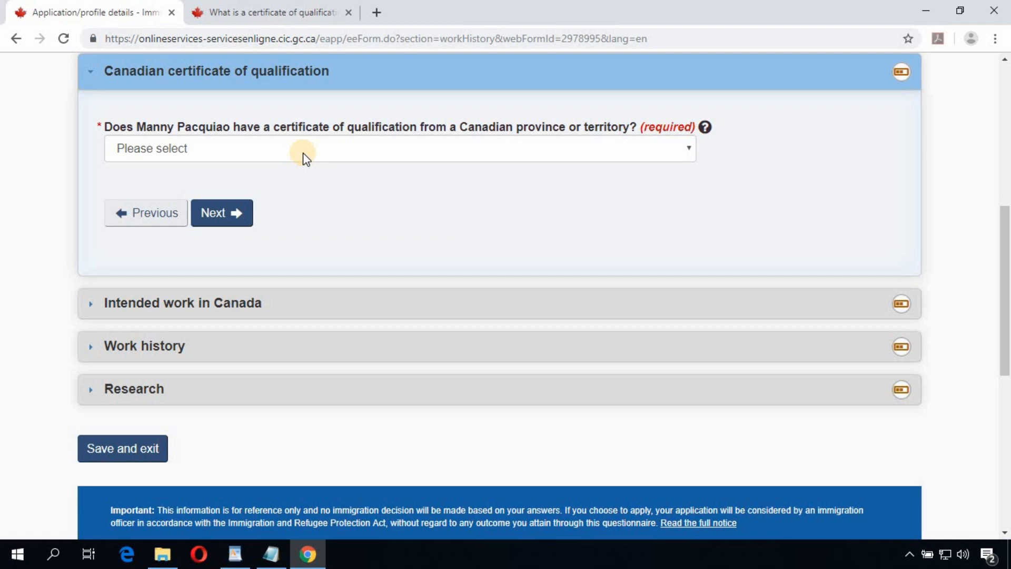
# Step: Answer No to having a Canadian certificate of qualification
pyautogui.click(306, 156)
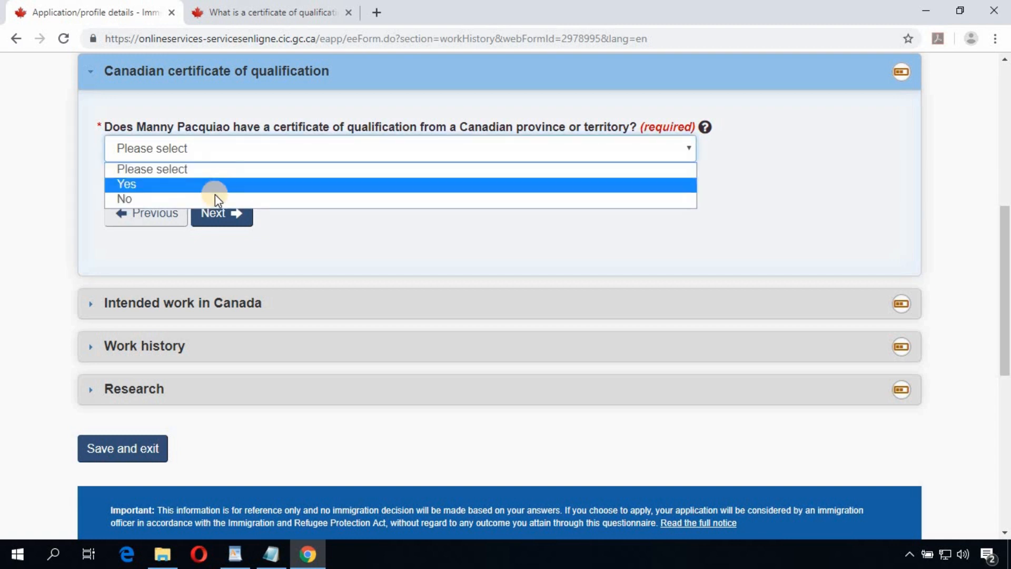
pyautogui.click(215, 194)
pyautogui.click(236, 214)
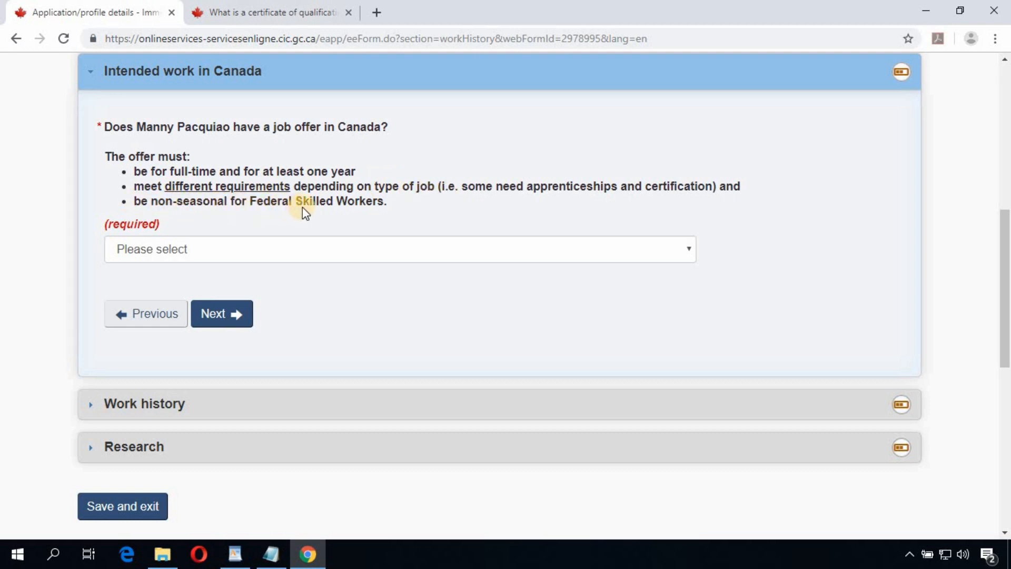
# Step: Answer No to having a job offer in Canada and continue to Work history
pyautogui.click(345, 250)
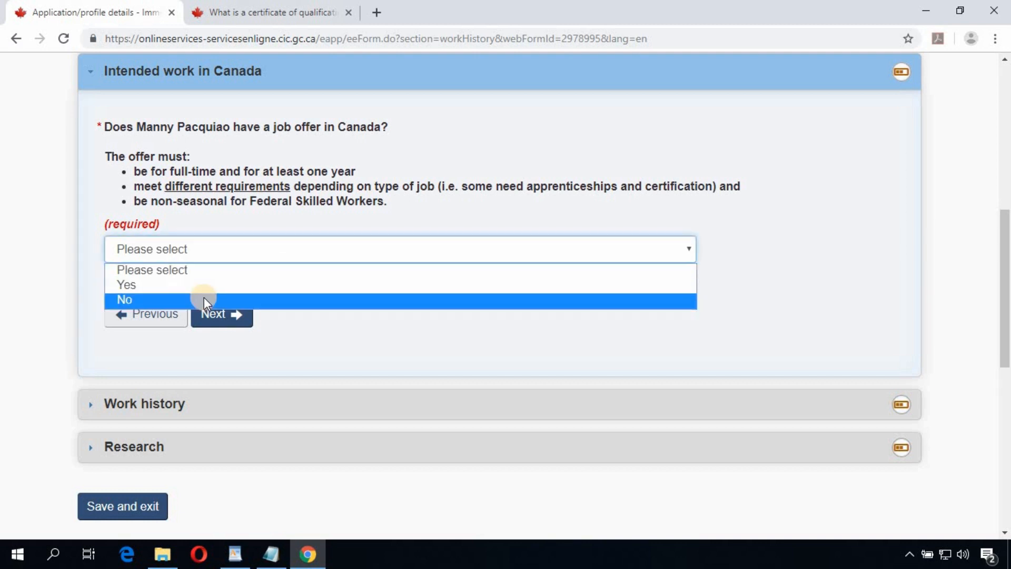
pyautogui.click(204, 299)
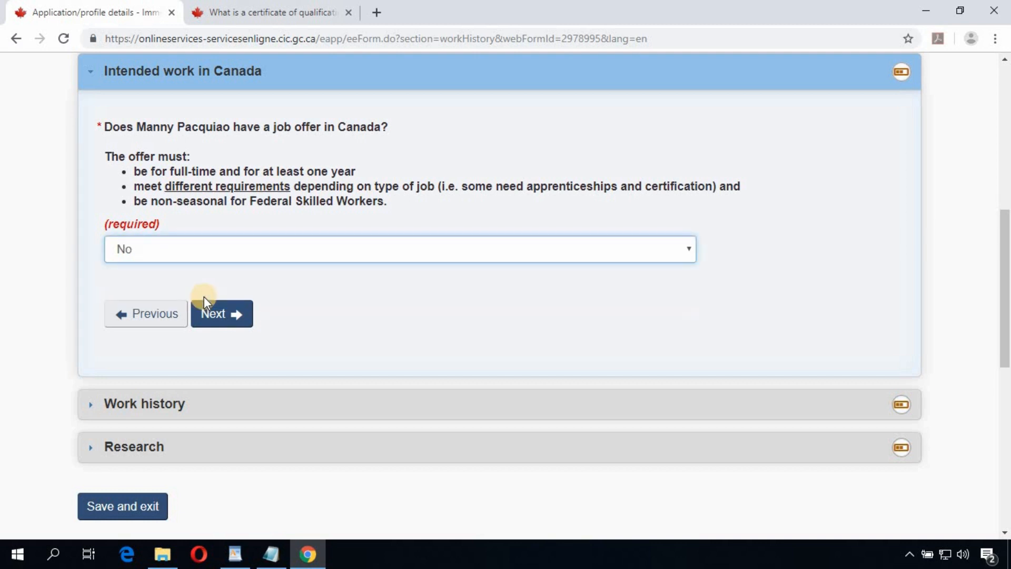
pyautogui.click(233, 318)
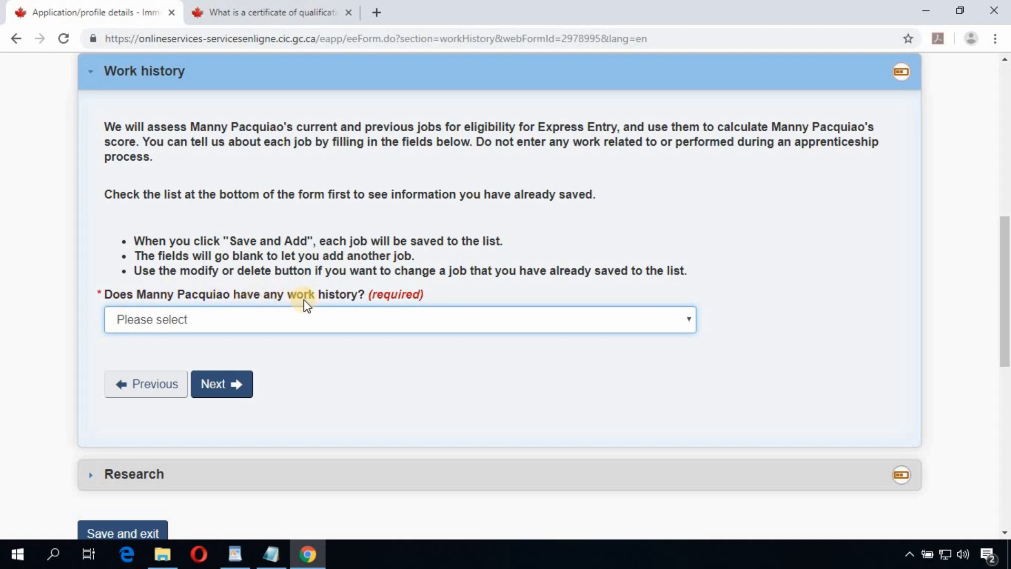
# Step: Answer Yes to work history and add a current job starting January 2012
pyautogui.click(220, 326)
pyautogui.click(206, 356)
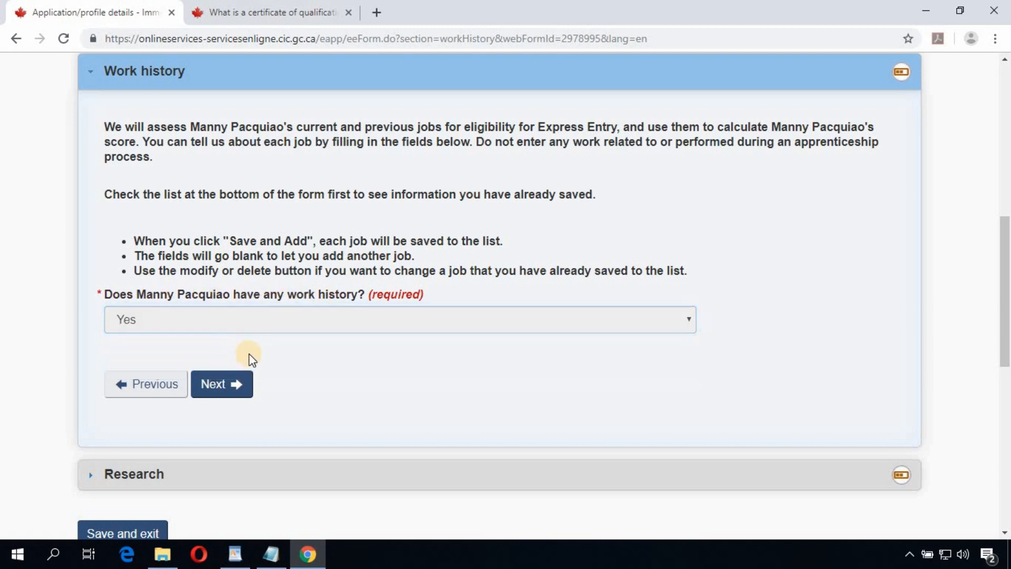
pyautogui.scroll(-3, 485, 327)
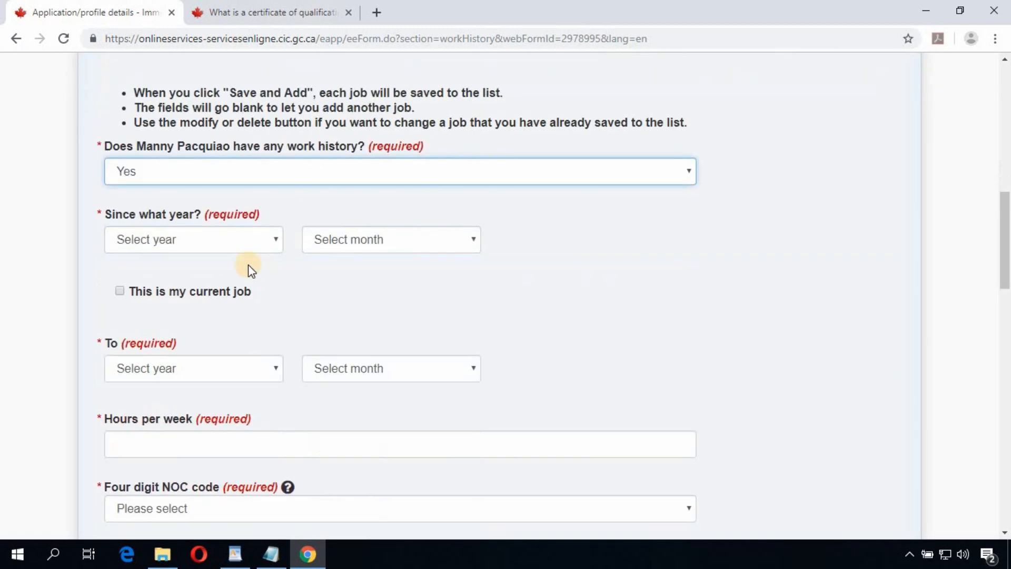
pyautogui.click(246, 245)
pyautogui.scroll(-6, 221, 347)
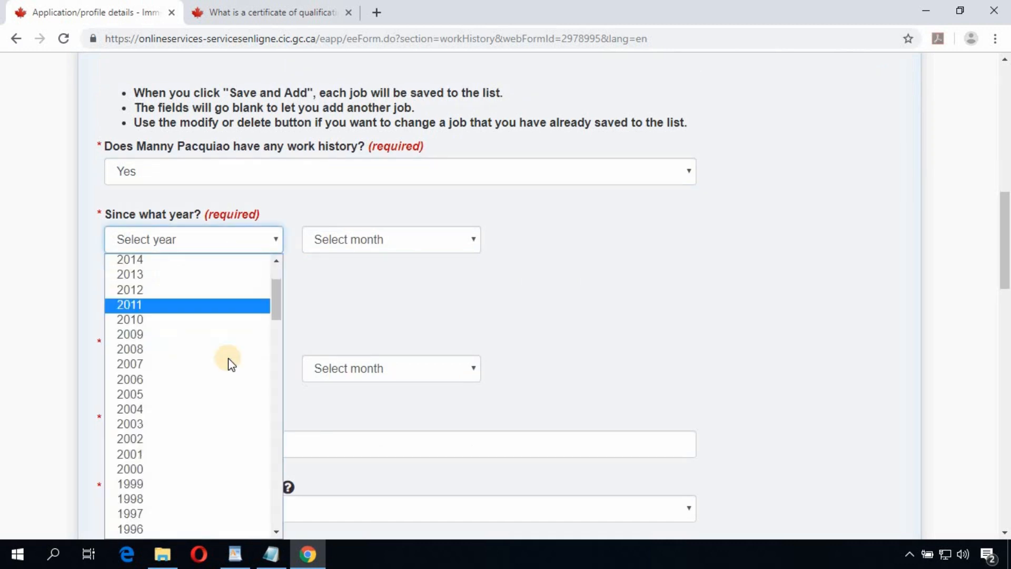
pyautogui.scroll(7, 204, 332)
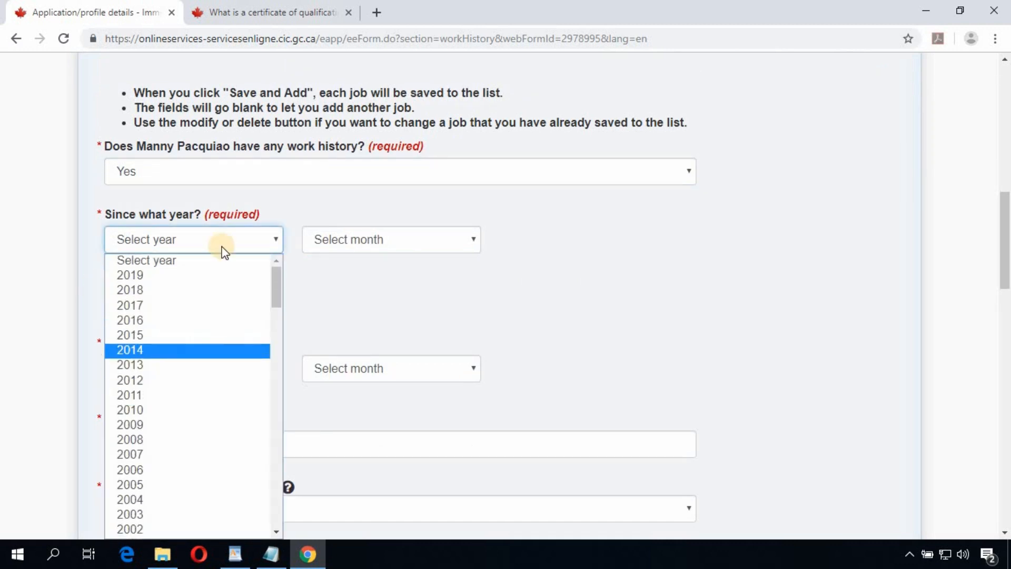
pyautogui.click(191, 380)
pyautogui.click(422, 250)
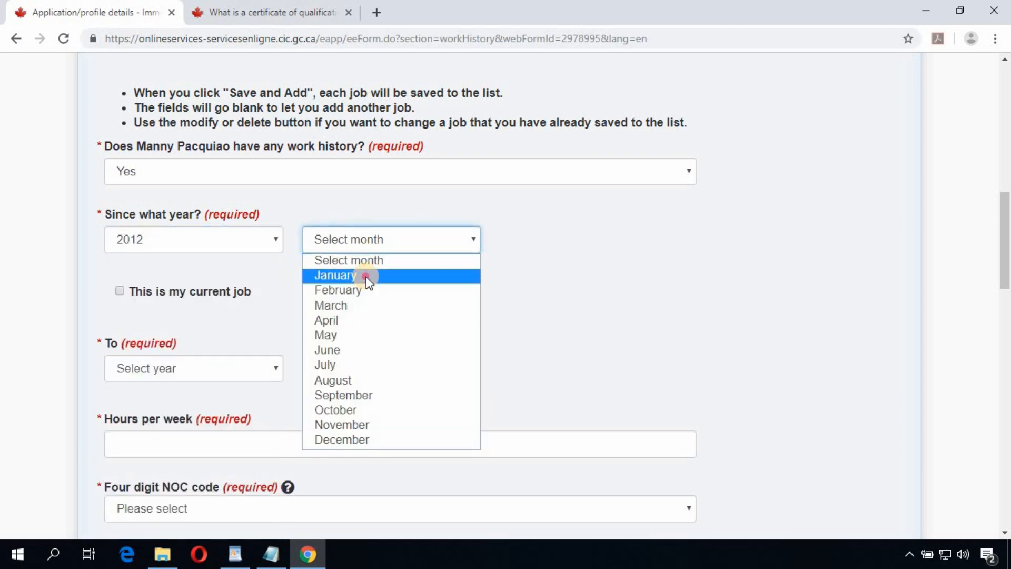
pyautogui.click(335, 275)
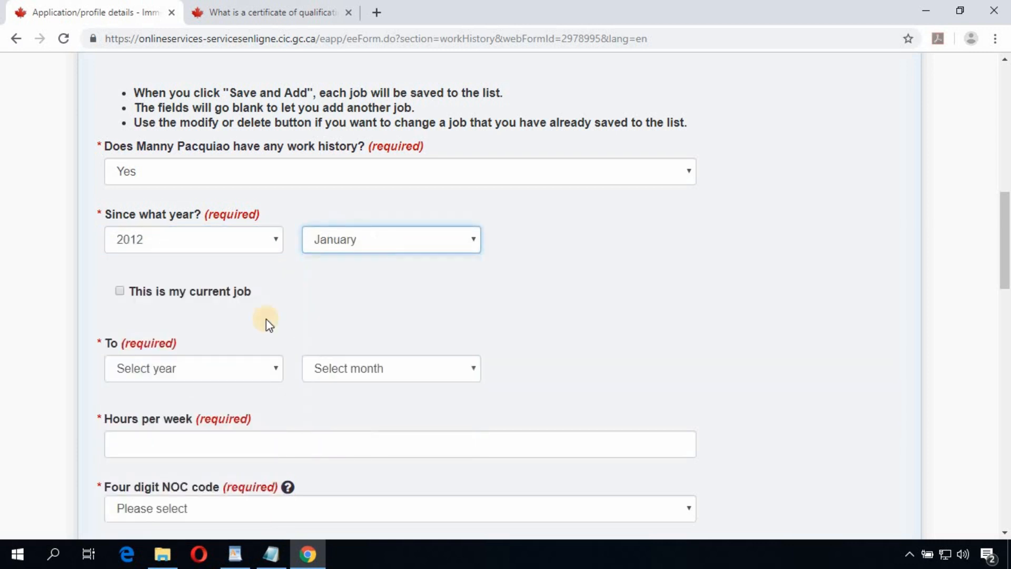
pyautogui.click(120, 291)
pyautogui.scroll(-1, 258, 313)
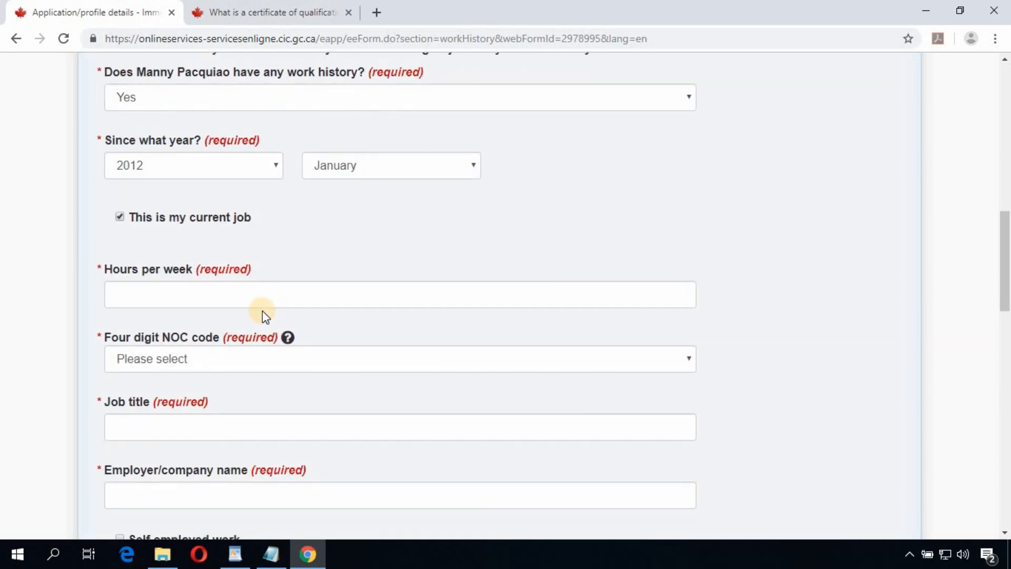
# Step: Enter 37.5 hours per week and NOC code 2174 for the job
pyautogui.click(216, 296)
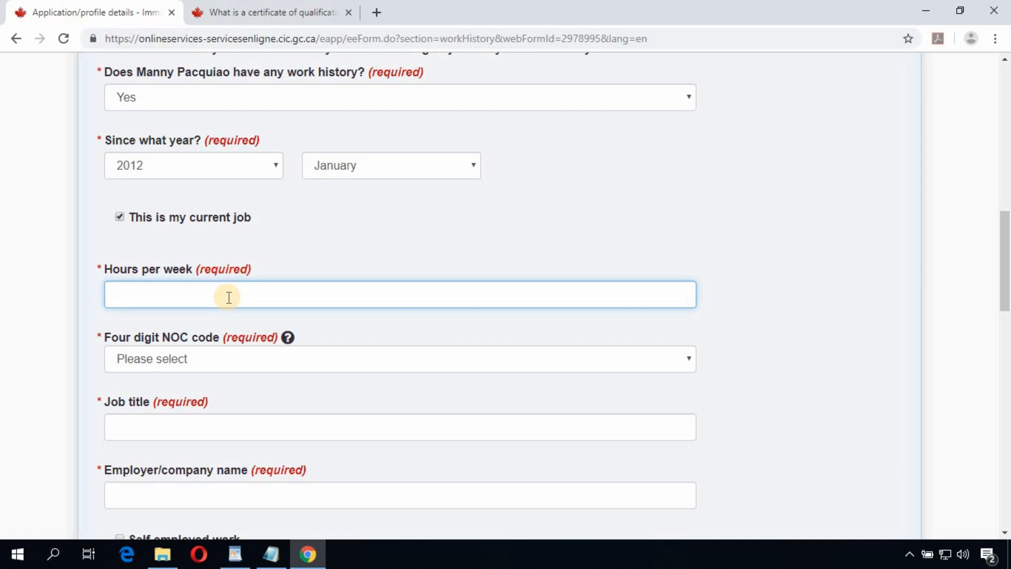
pyautogui.write('37.5')
pyautogui.scroll(-1, 256, 292)
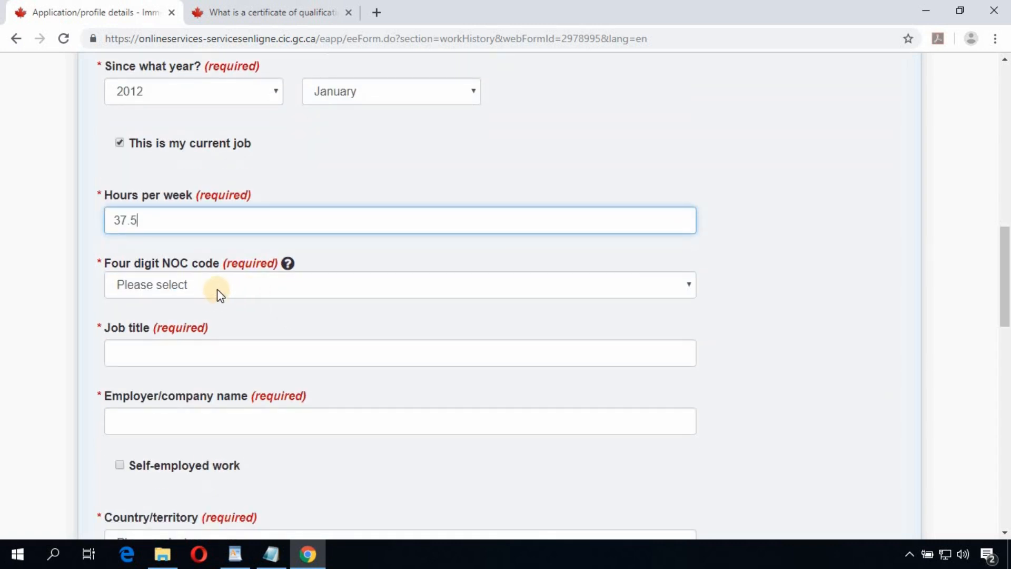
pyautogui.click(217, 288)
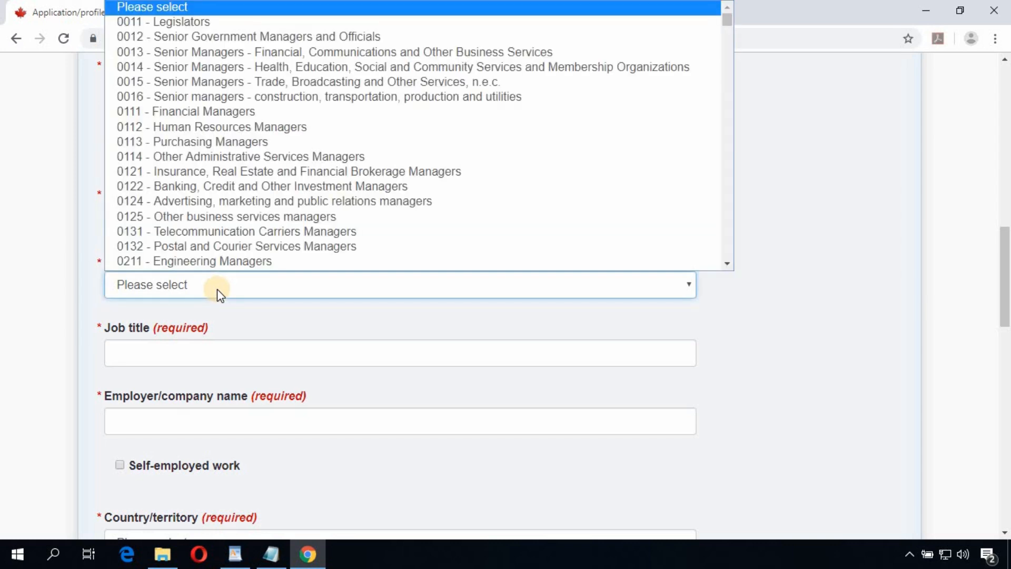
pyautogui.write('2174 - Computer Programmers and Interactive Media Developers')
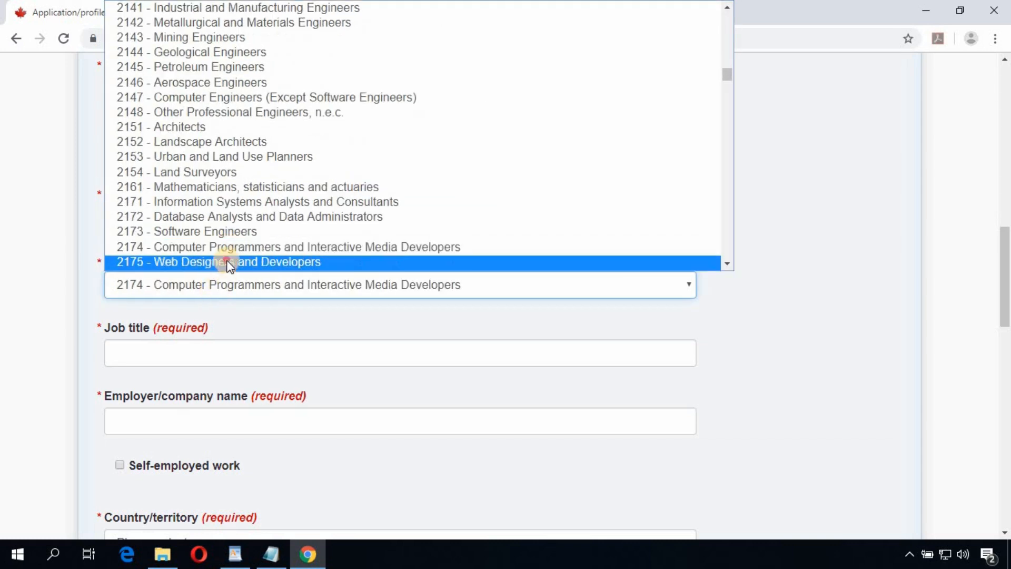
pyautogui.click(228, 261)
pyautogui.click(214, 282)
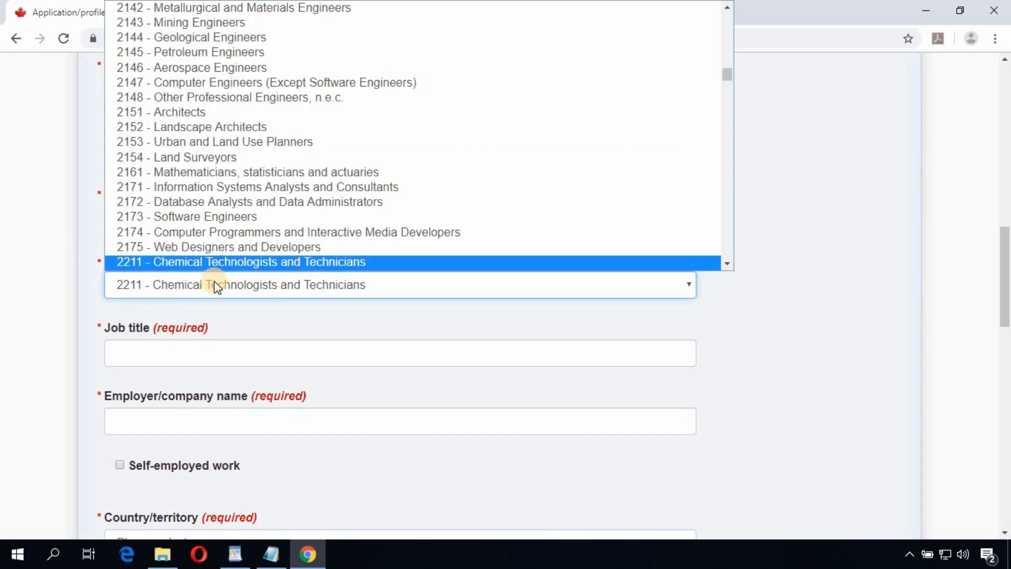
pyautogui.press('Up')
pyautogui.press('Up')
pyautogui.scroll(-1, 205, 269)
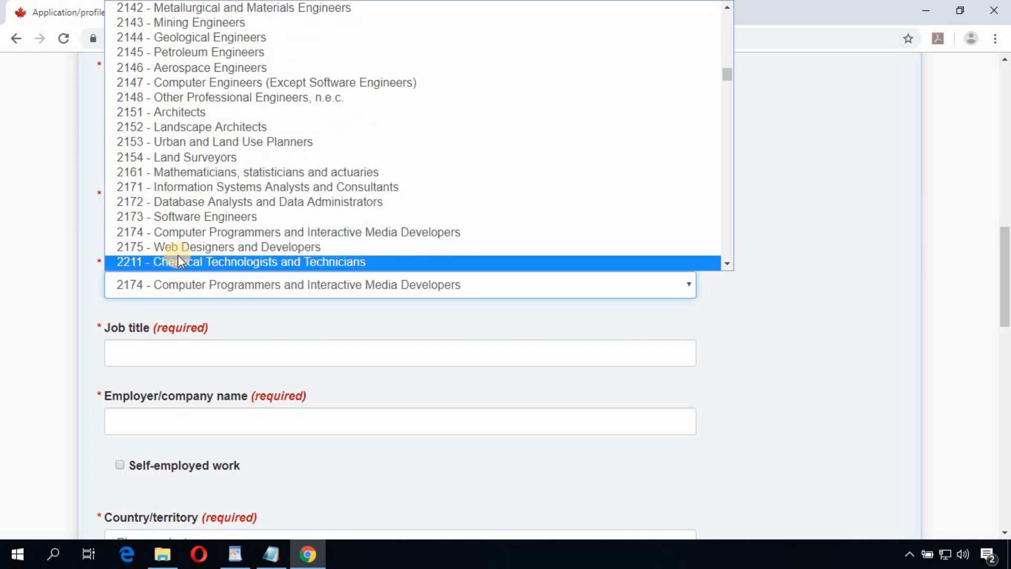
pyautogui.scroll(-4, 180, 256)
pyautogui.scroll(-1, 182, 258)
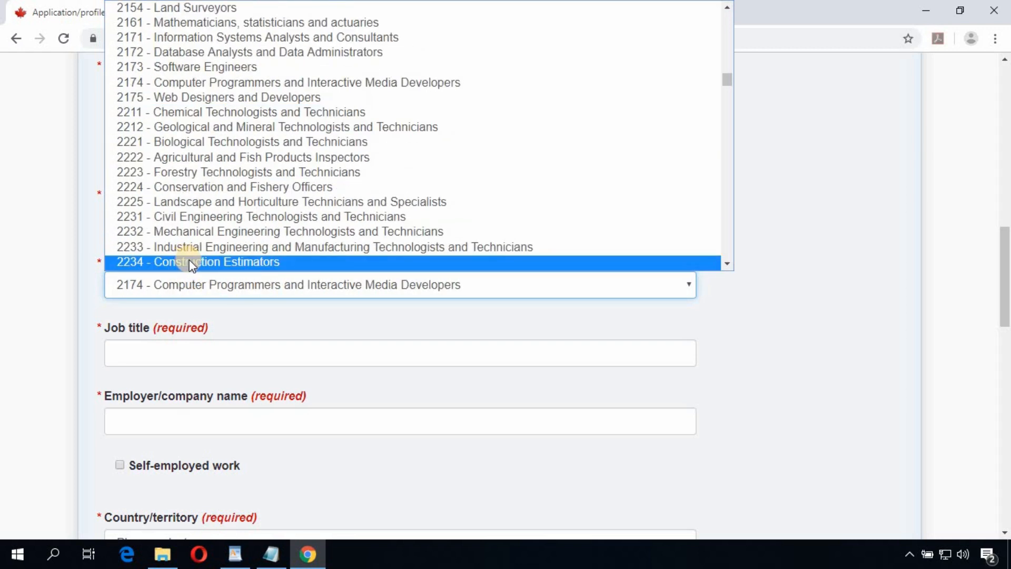
pyautogui.scroll(3, 179, 247)
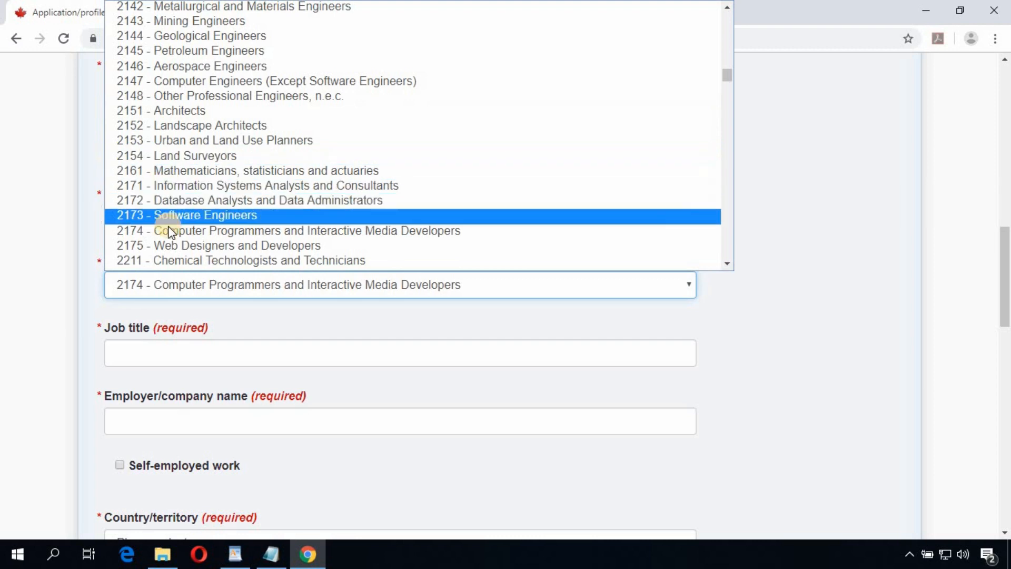
pyautogui.click(174, 231)
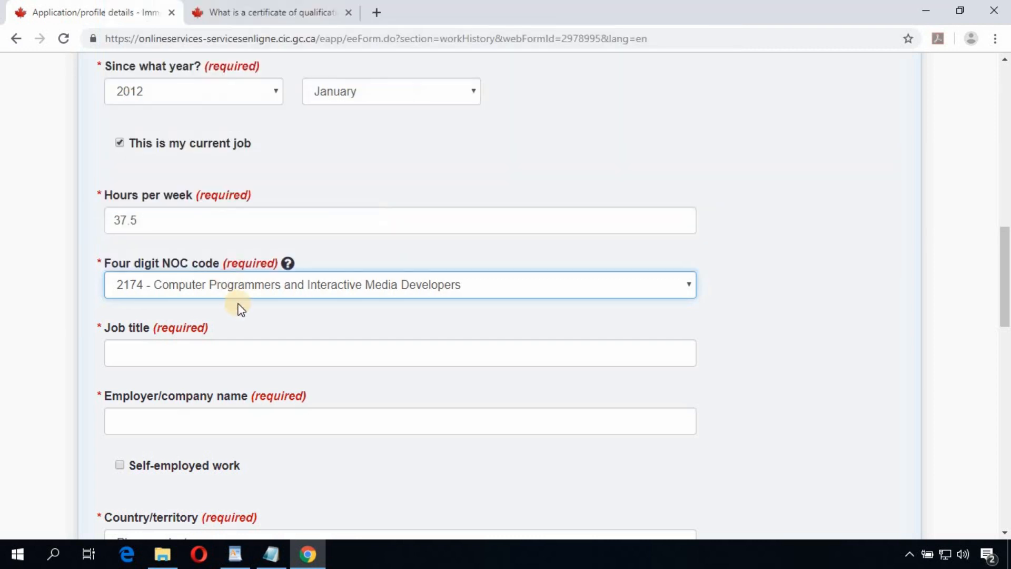
# Step: Enter job title Analyst Programmer, the employer name, Philippines and Manila, then save the job
pyautogui.click(242, 352)
pyautogui.write('Analyst P')
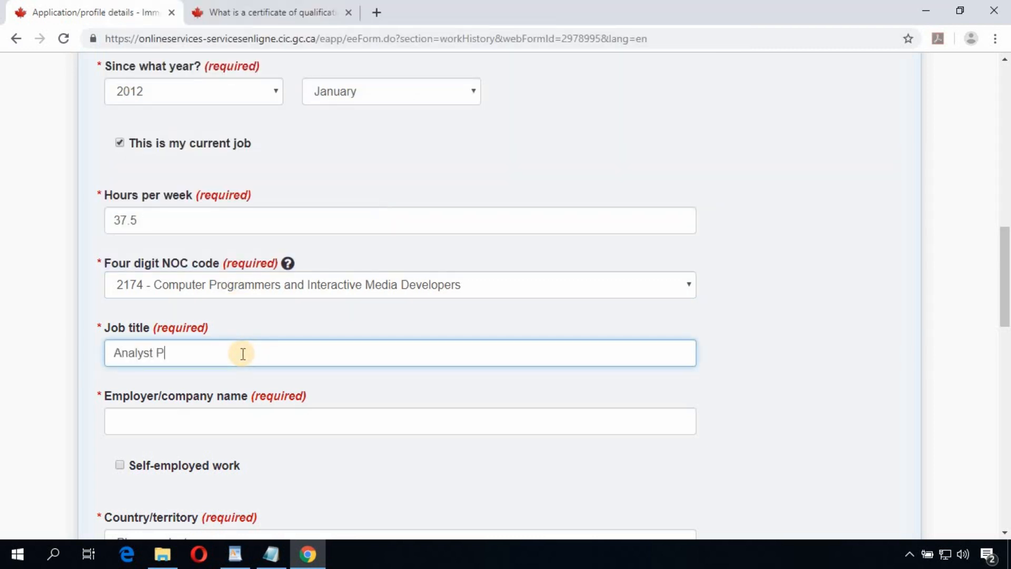
pyautogui.write('rogrammer')
pyautogui.scroll(-4, 153, 192)
pyautogui.click(157, 202)
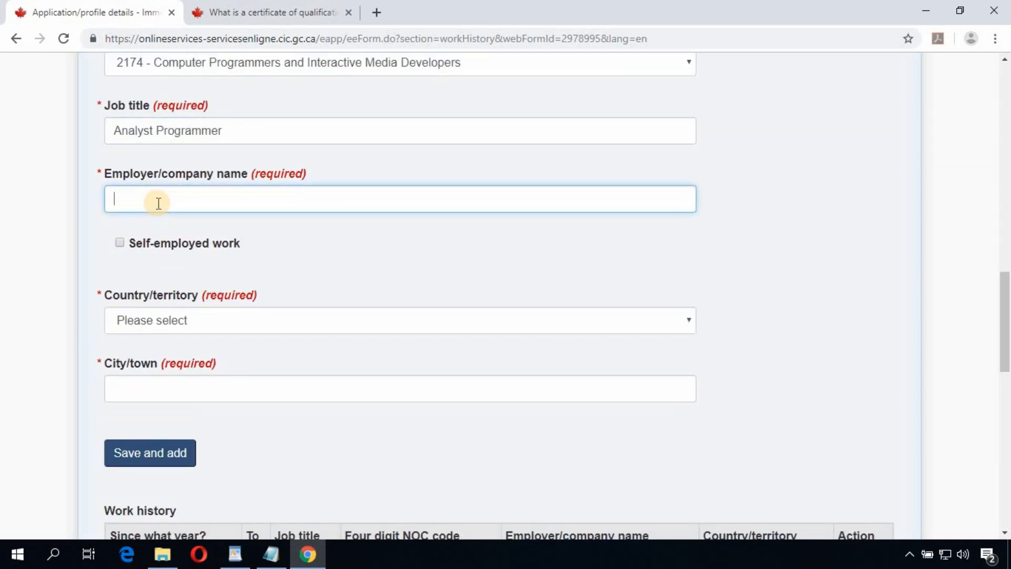
pyautogui.write('companyName1')
pyautogui.click(277, 324)
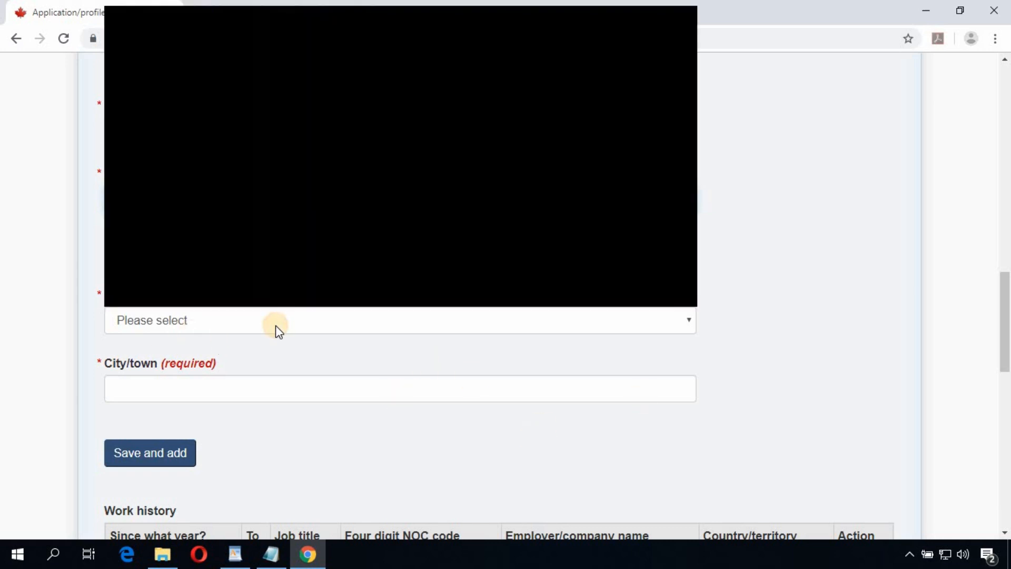
pyautogui.write('ph')
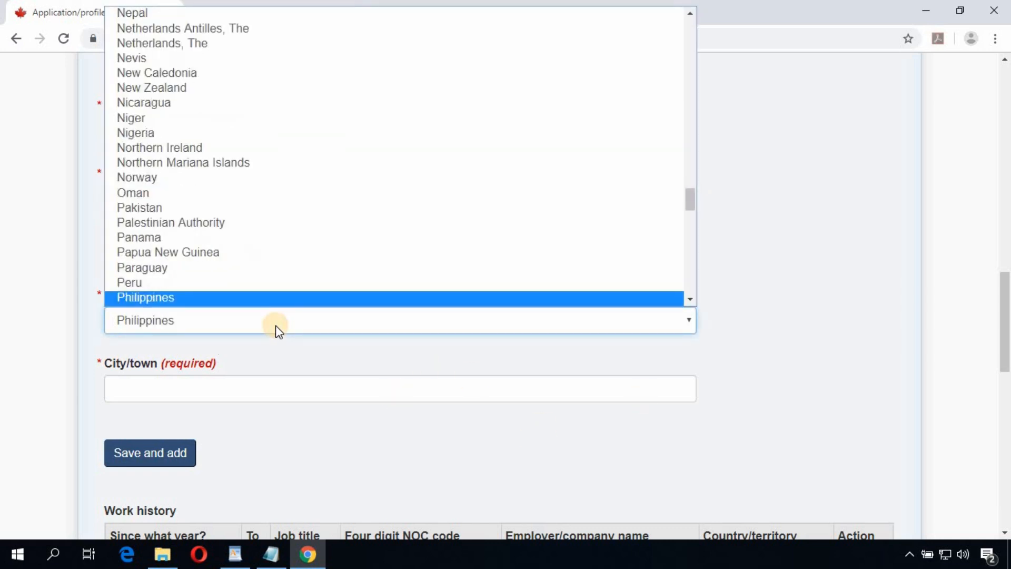
pyautogui.press('Return')
pyautogui.click(295, 397)
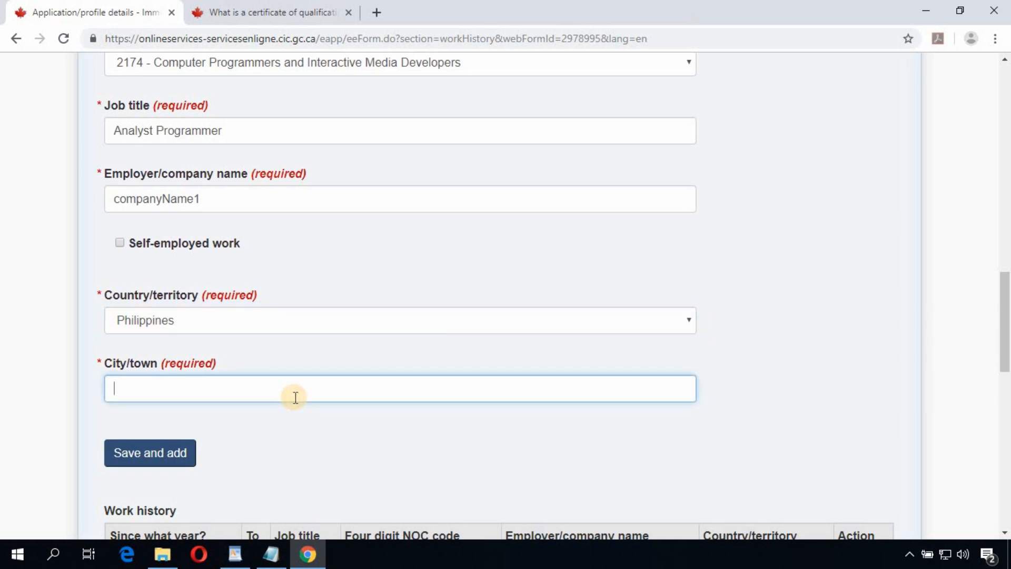
pyautogui.write('Manila')
pyautogui.scroll(-3, 281, 369)
pyautogui.click(161, 309)
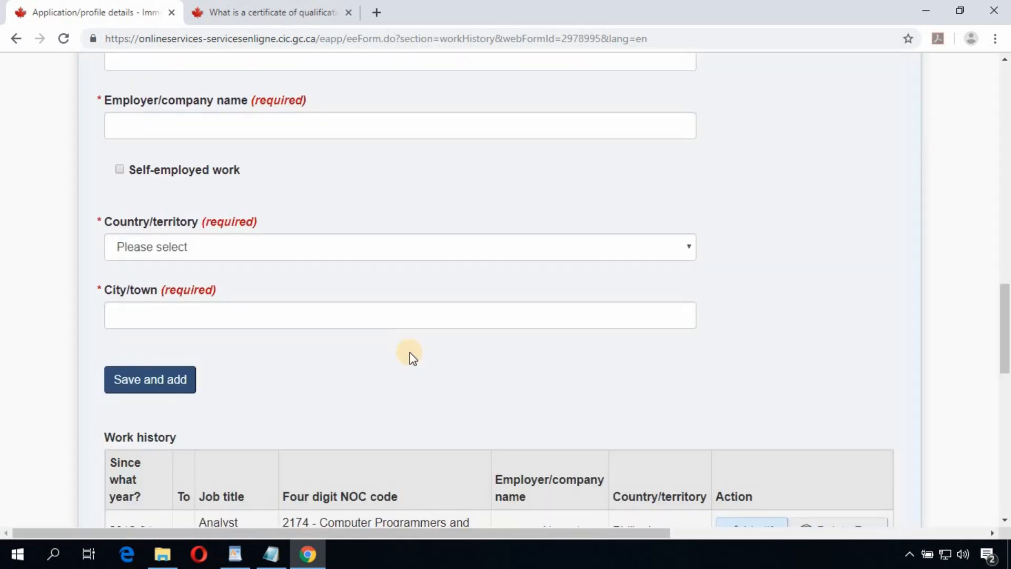
# Step: Scroll past the single saved job in the Work history table and continue to Research
pyautogui.scroll(-2, 410, 353)
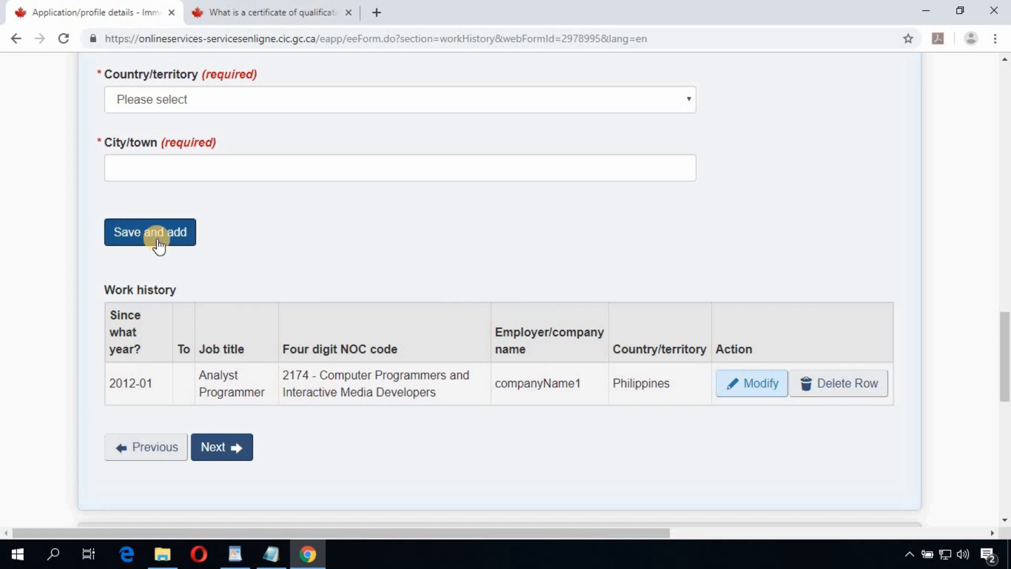
pyautogui.scroll(-3, 392, 323)
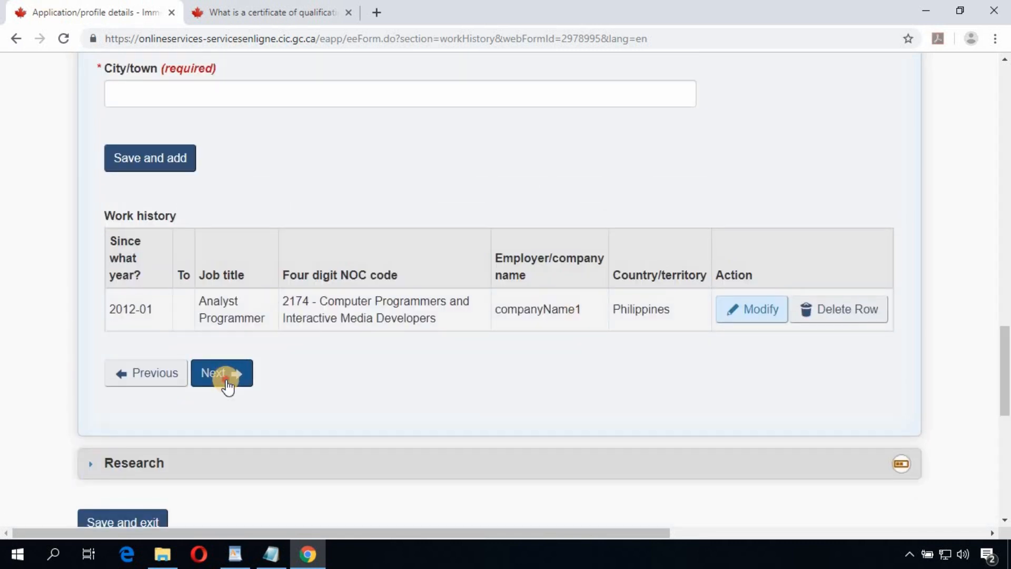
pyautogui.click(226, 380)
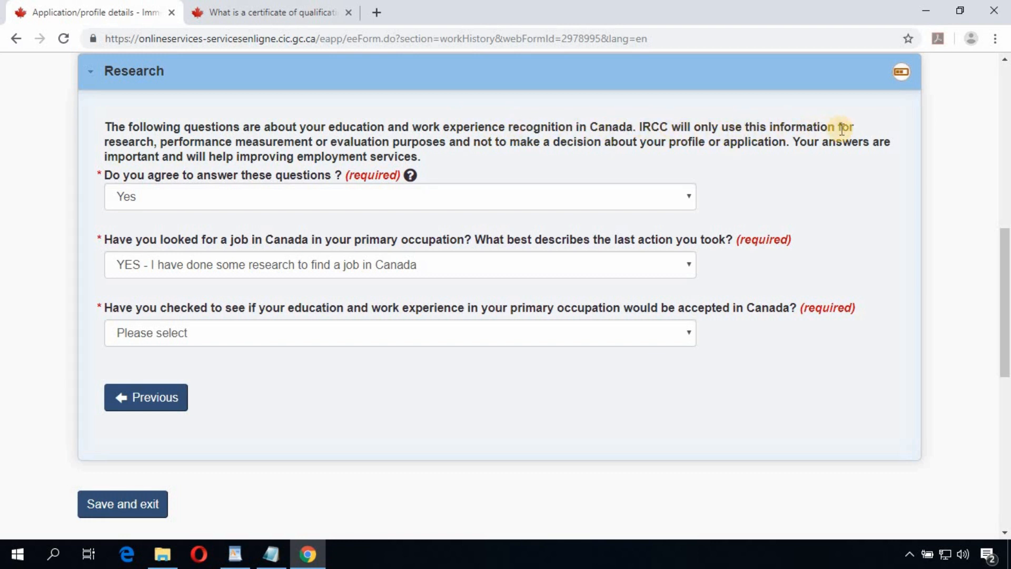
# Step: Answer No to the optional research questions and save the Work history form
pyautogui.click(213, 143)
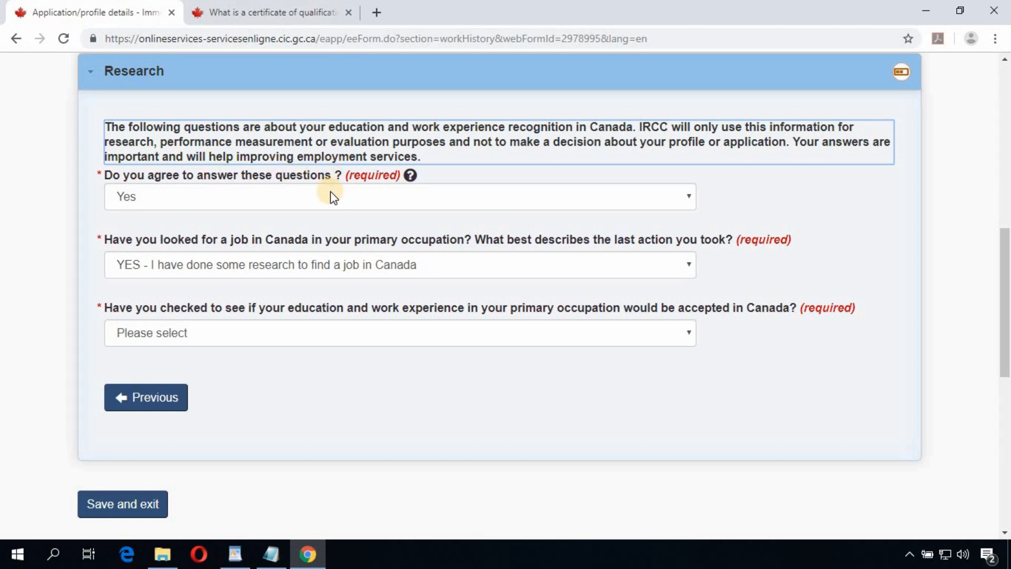
pyautogui.click(328, 196)
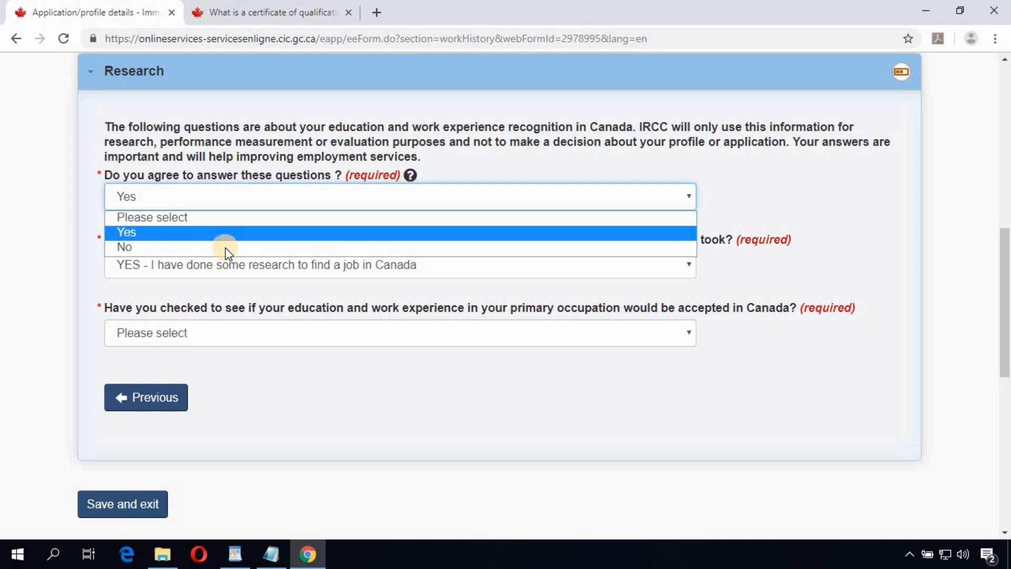
pyautogui.click(227, 231)
pyautogui.press('Down')
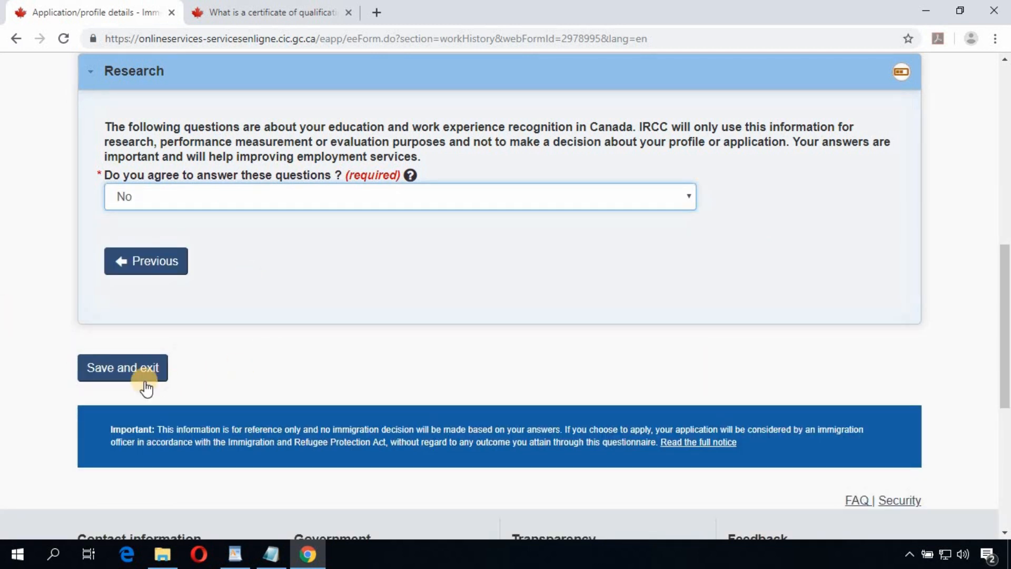
pyautogui.click(141, 375)
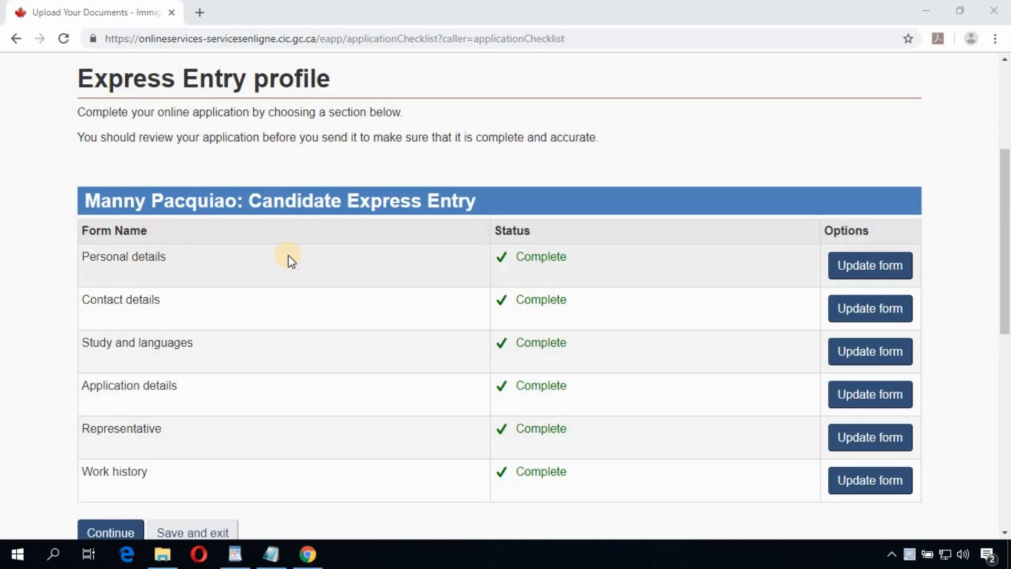
# Step: Continue from the all-Complete checklist to Your Declaration and Electronic Signature
pyautogui.scroll(-2, 556, 302)
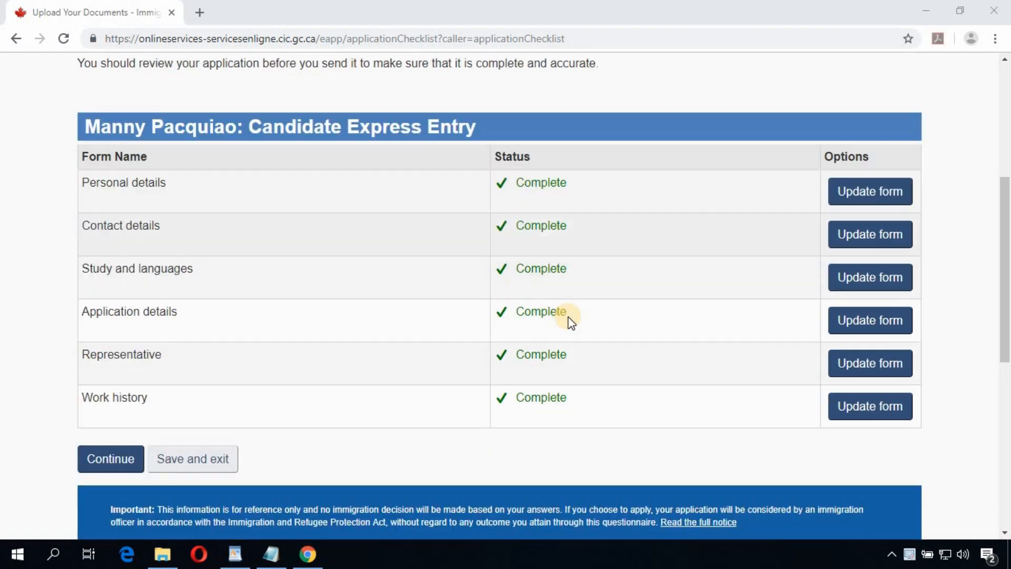
pyautogui.scroll(1, 452, 305)
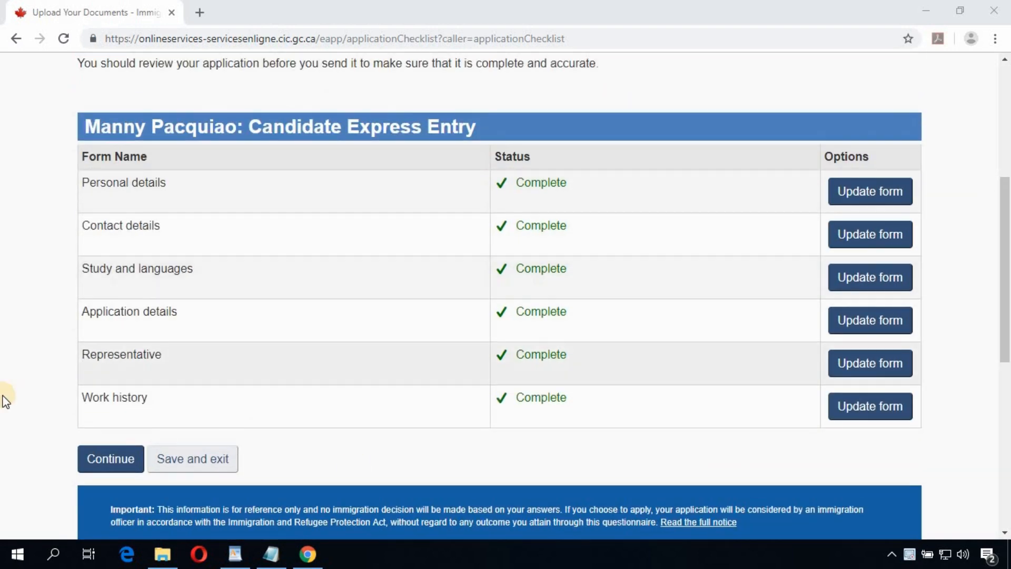
pyautogui.click(118, 463)
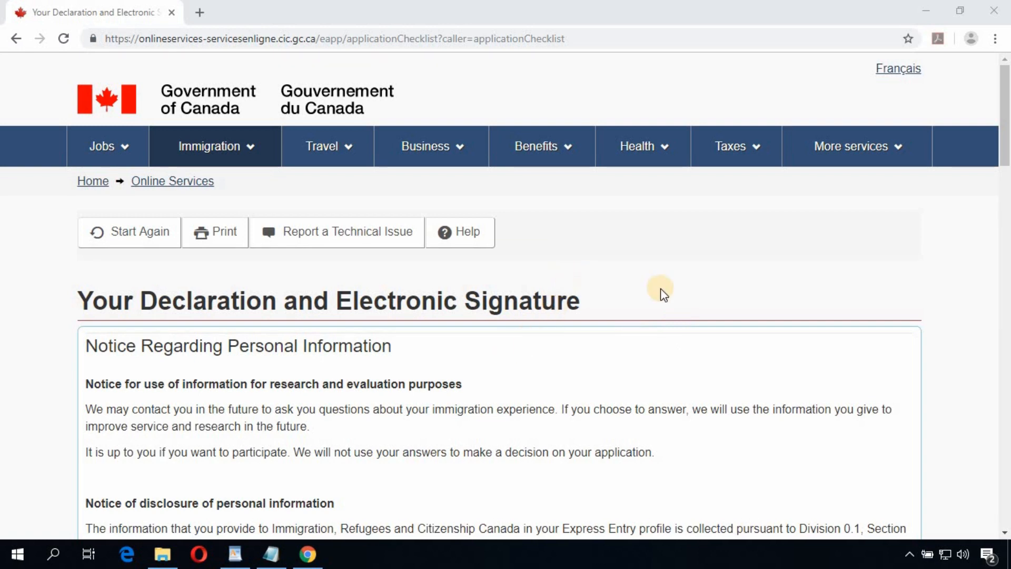
# Step: Answer 'I agree' to both the declaration and the research-and-evaluation consent questions
pyautogui.scroll(-20, 666, 289)
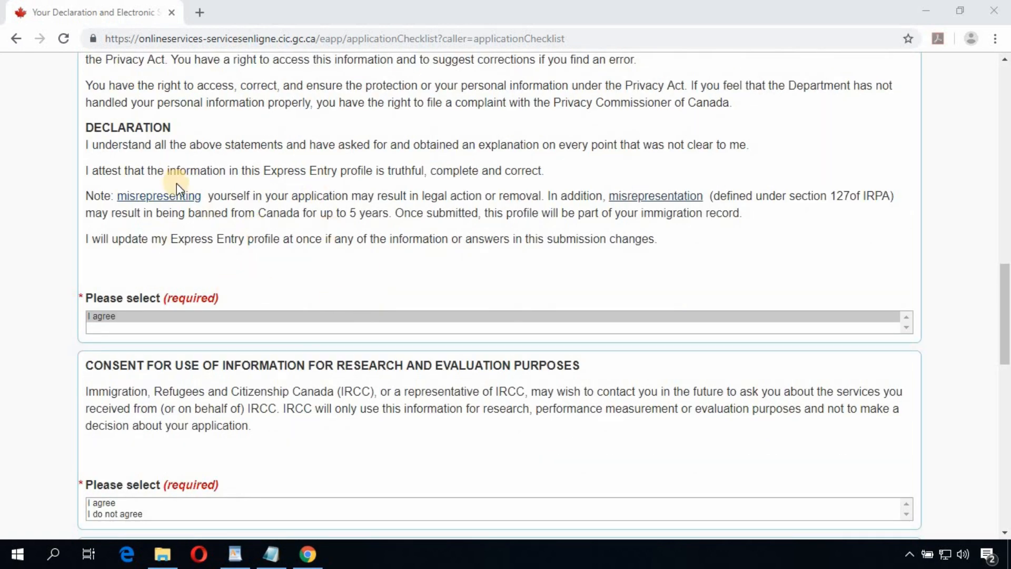
pyautogui.scroll(2, 131, 233)
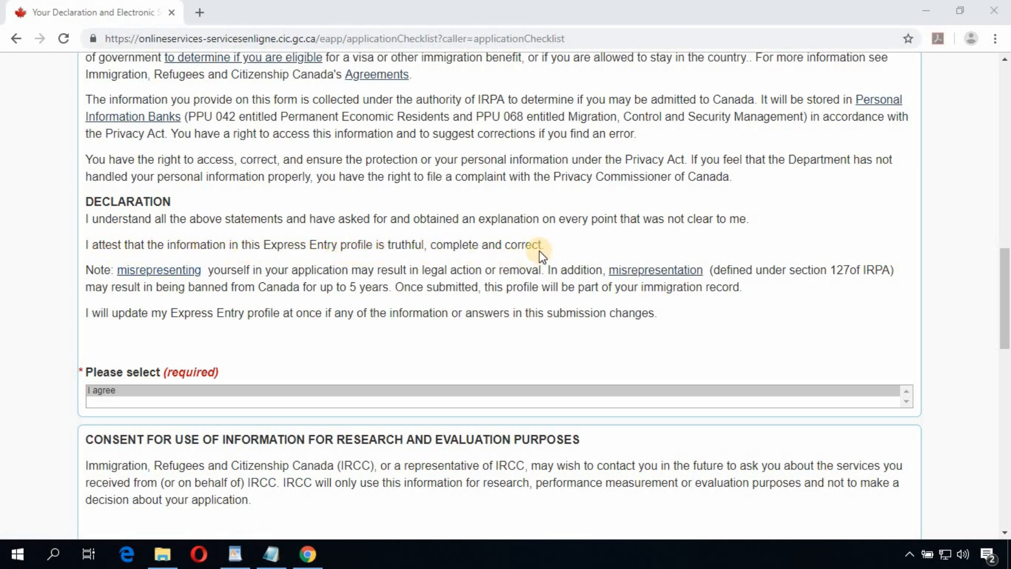
pyautogui.click(123, 393)
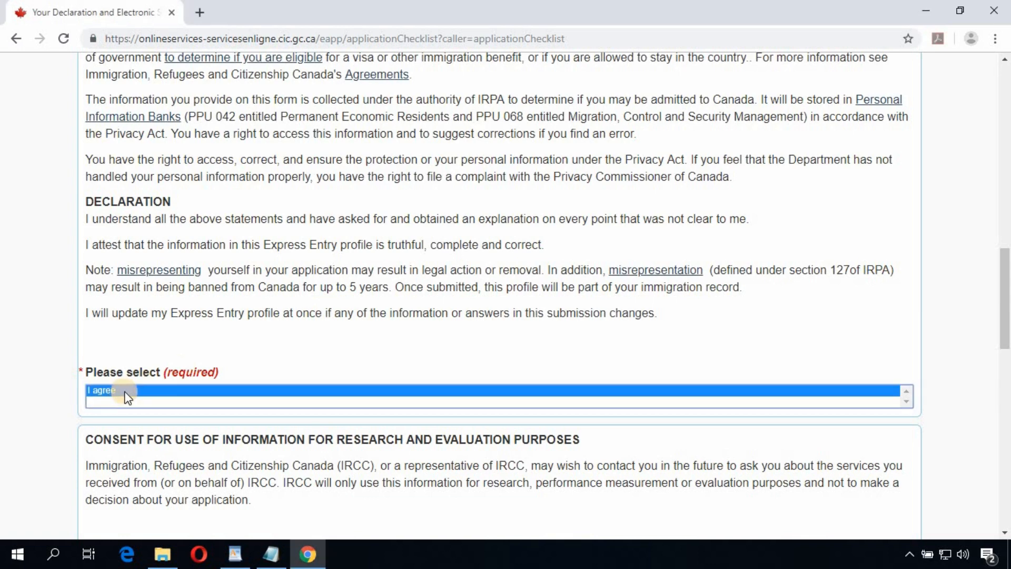
pyautogui.scroll(-3, 216, 381)
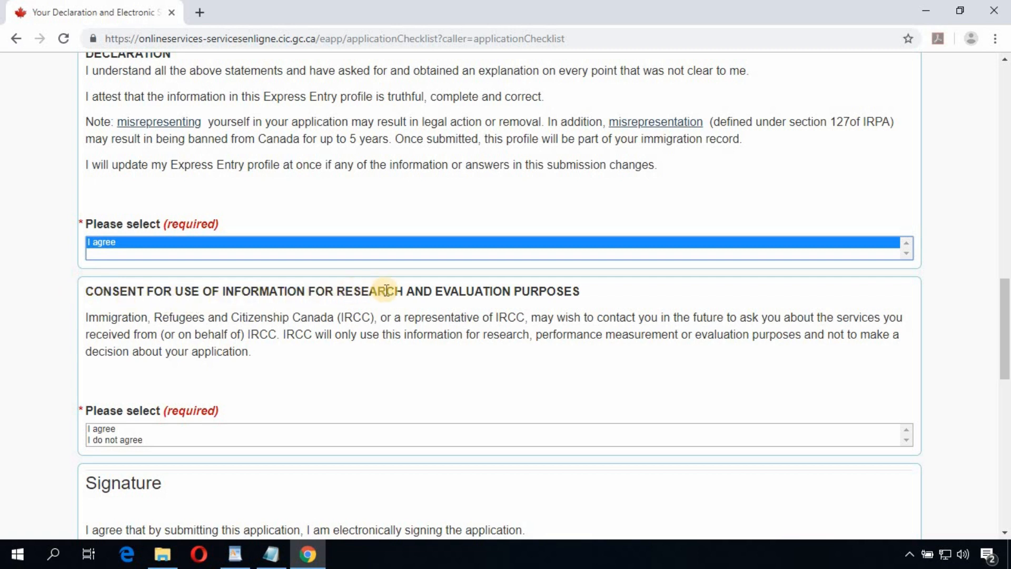
pyautogui.tripleClick(492, 294)
pyautogui.click(105, 429)
pyautogui.scroll(-4, 227, 409)
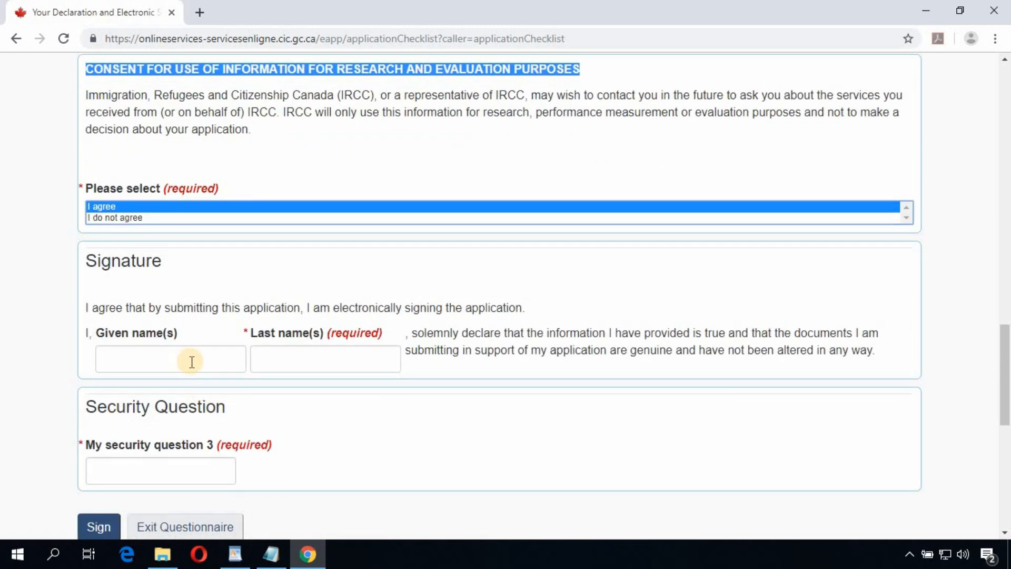
# Step: Sign with the applicant's given name, last name and security question 3 answer, then submit the signature
pyautogui.click(191, 362)
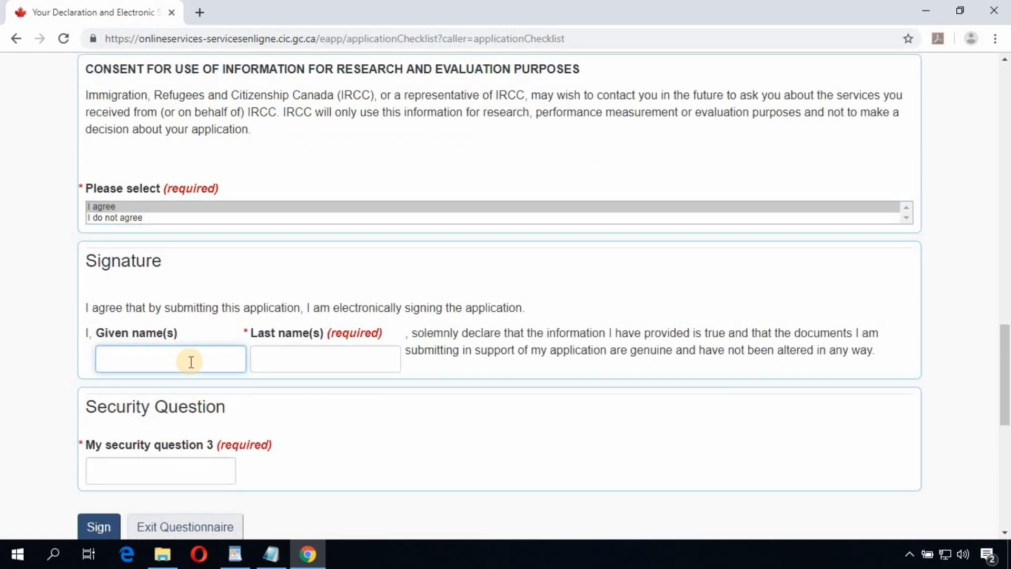
pyautogui.write('Manny')
pyautogui.press('Tab')
pyautogui.write('Pacq')
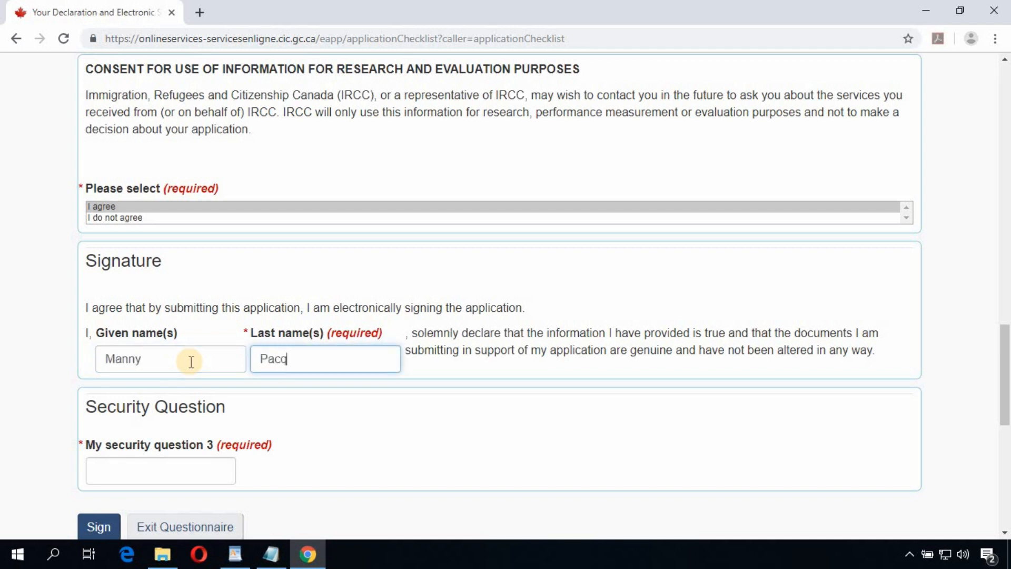
pyautogui.write('uiao')
pyautogui.scroll(-1, 160, 421)
pyautogui.click(162, 398)
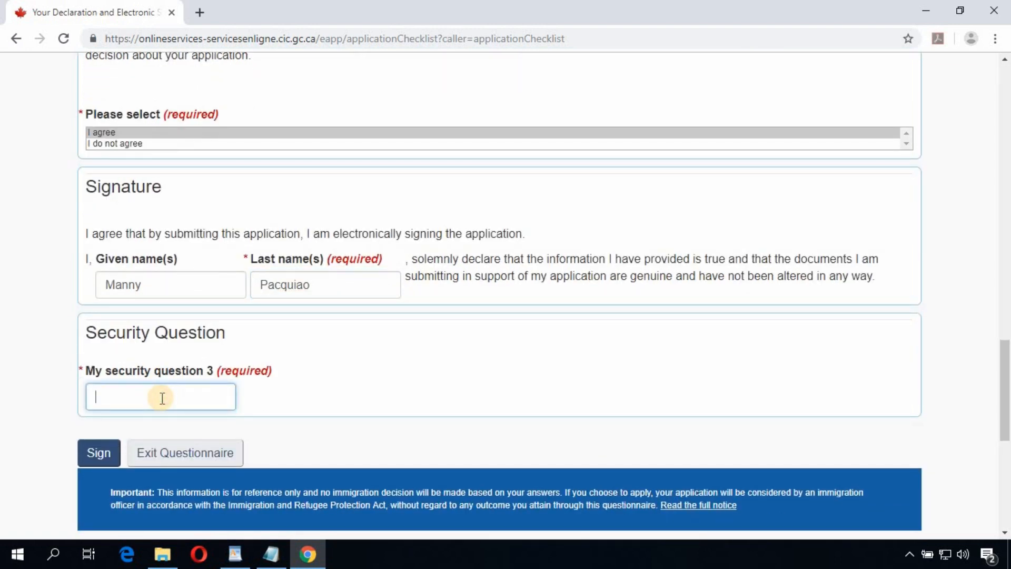
pyautogui.write('my security answer 3')
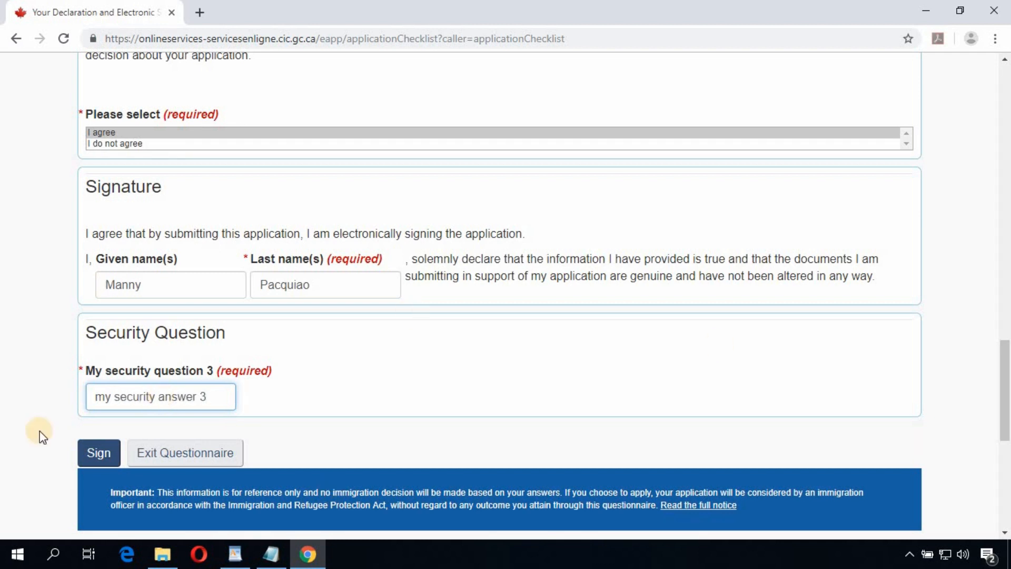
pyautogui.click(101, 454)
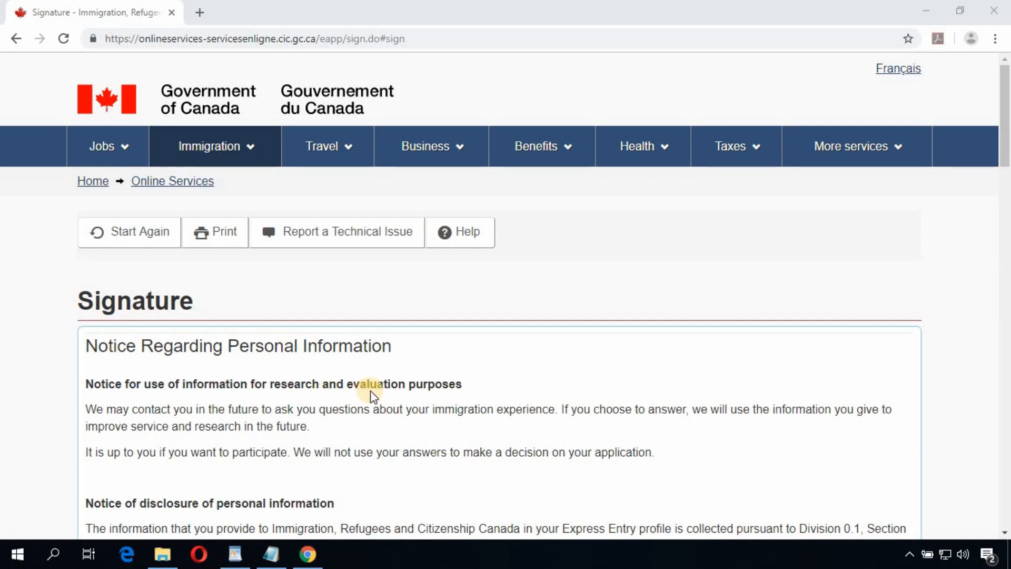
# Step: Review the Signature page's personal-information notice and transmit the signed Express Entry profile
pyautogui.tripleClick(169, 308)
pyautogui.click(39, 330)
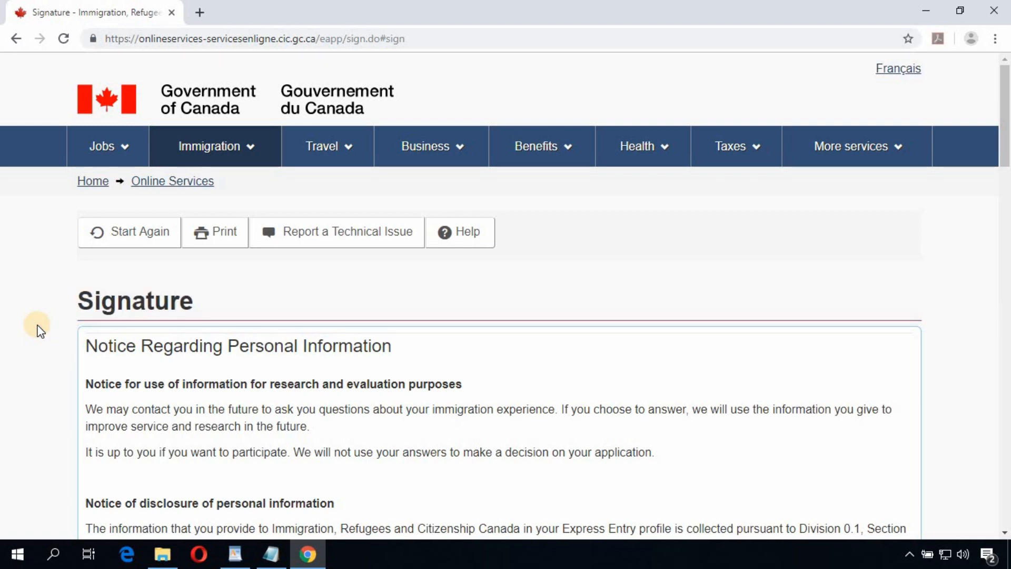
pyautogui.scroll(-20, 47, 316)
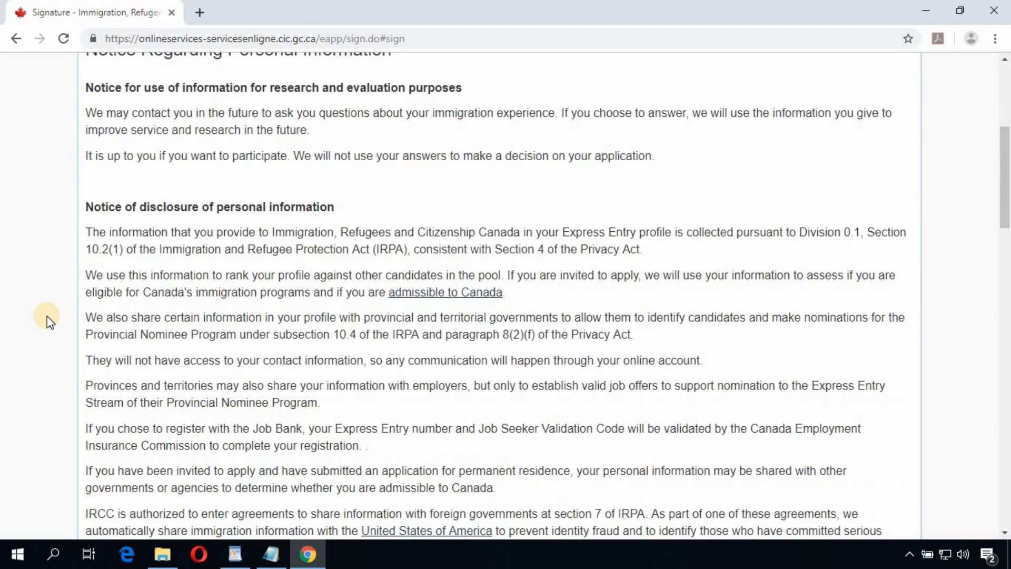
pyautogui.scroll(-5, 46, 318)
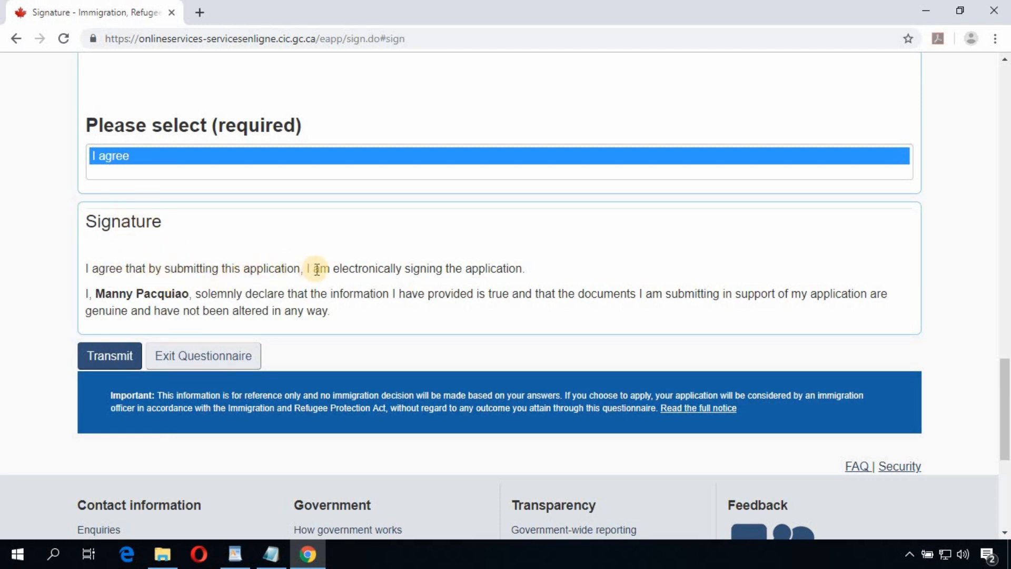
pyautogui.doubleClick(512, 269)
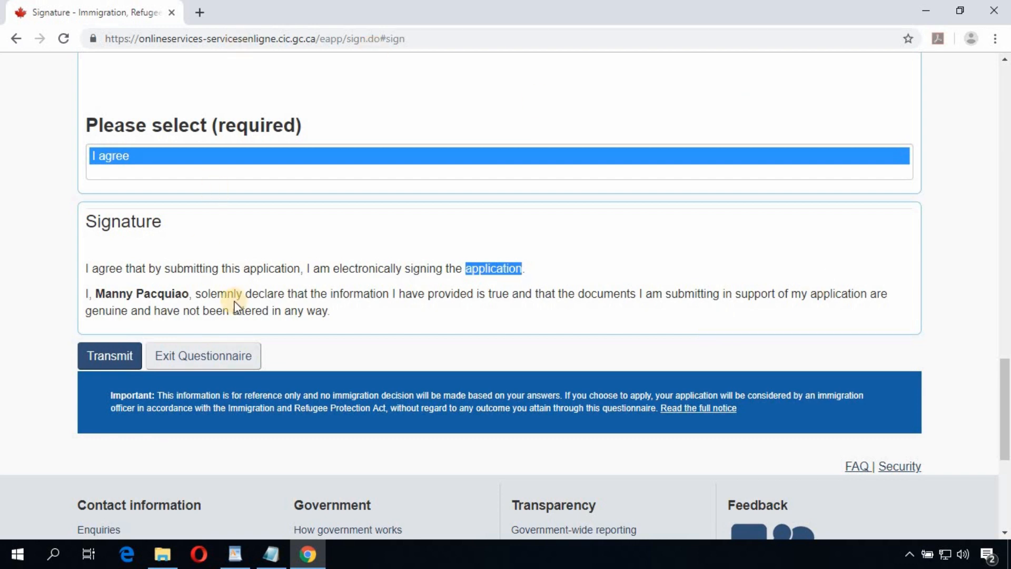
pyautogui.click(112, 362)
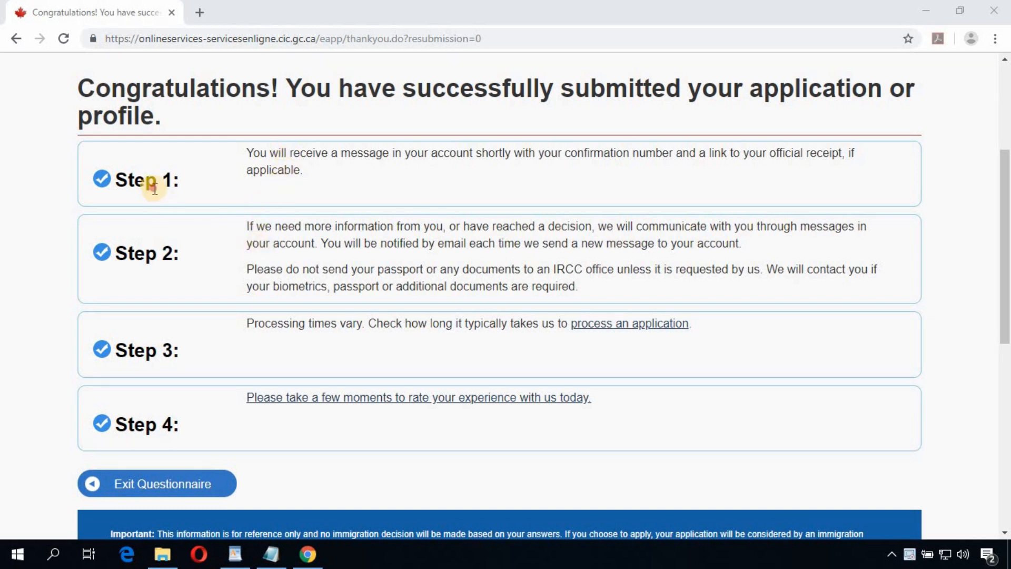
pyautogui.moveTo(156, 185); pyautogui.dragTo(163, 185)
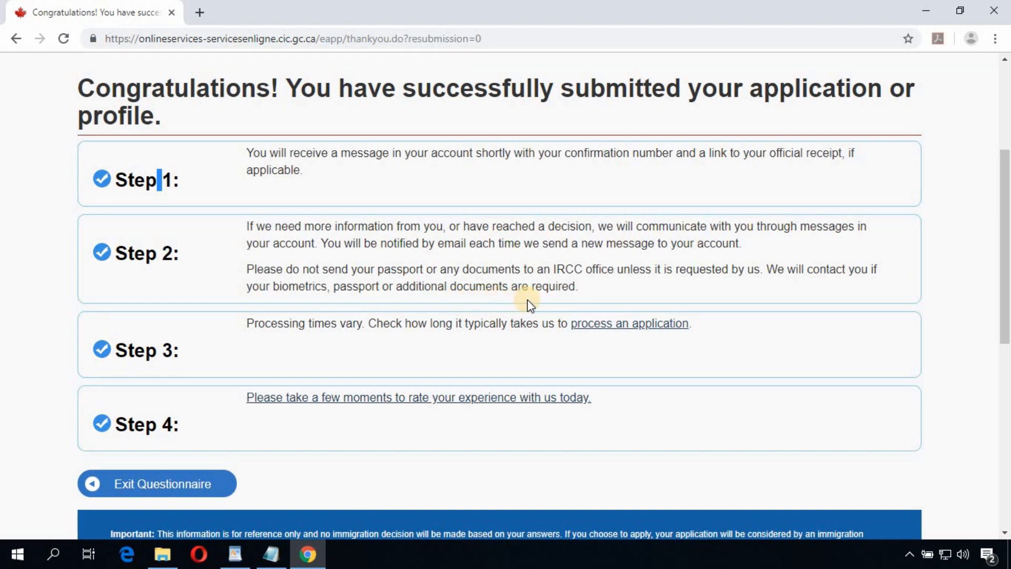
pyautogui.click(280, 323)
pyautogui.scroll(-1, 221, 441)
pyautogui.scroll(3, 666, 388)
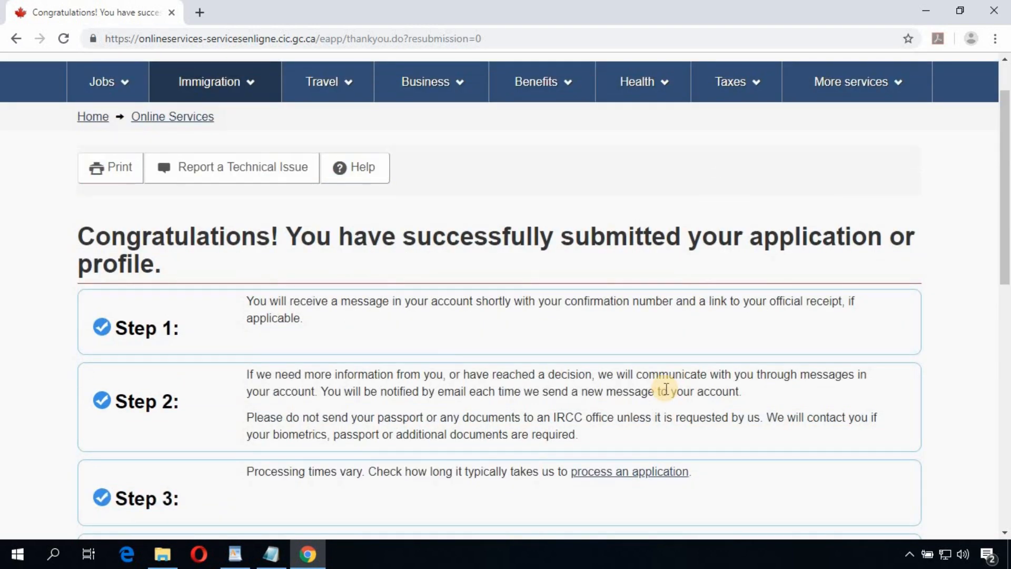